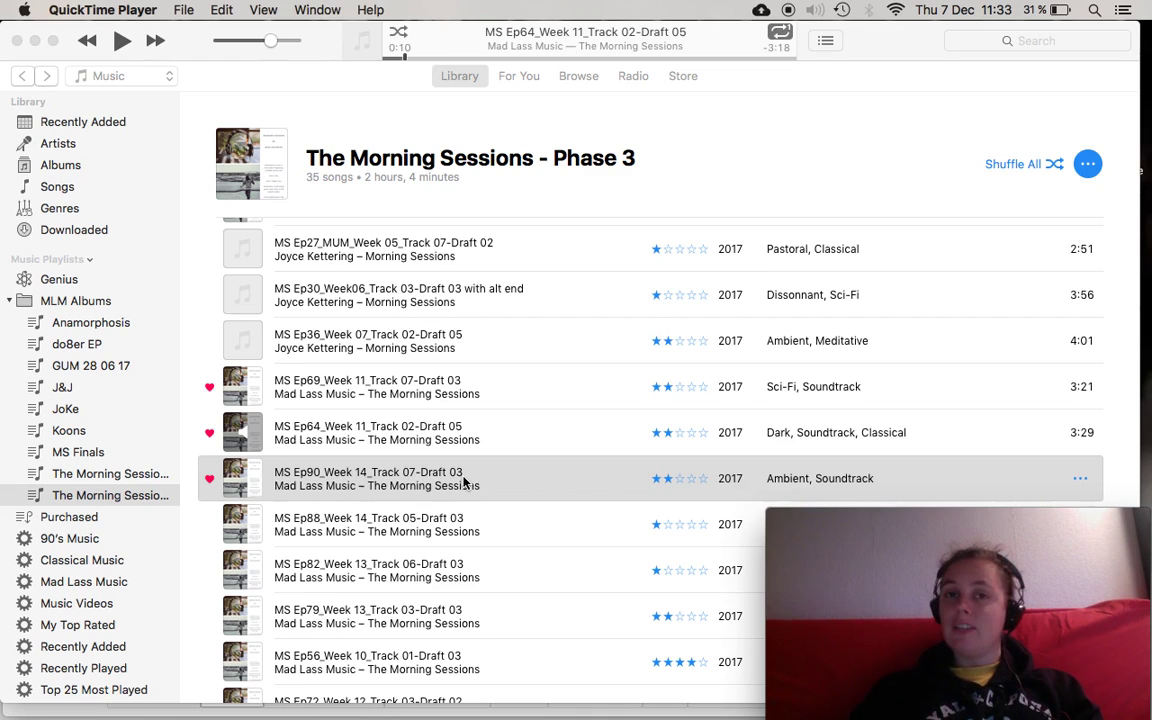
Play the track MS Ep90_Week 14_Track 07-Draft 03, and switch to the submissiontracker.xls spreadsheet in Chrome
left_click(463, 483)
double_click(463, 483)
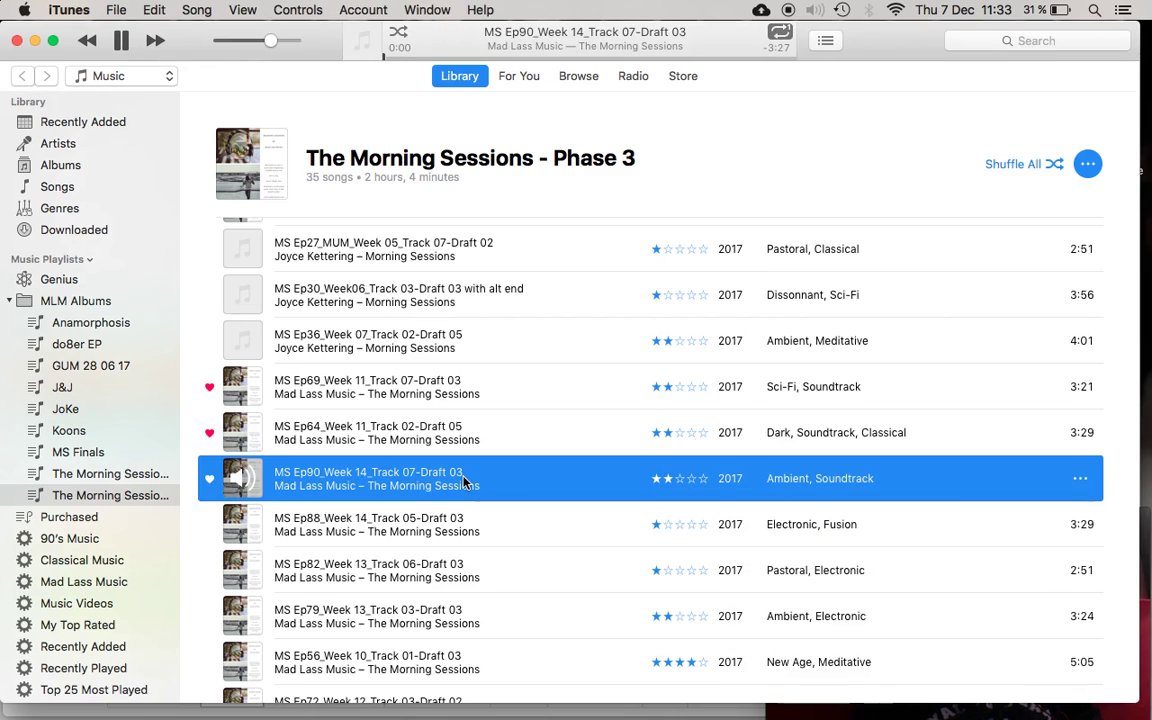
key("super+Tab")
key("super+Tab")
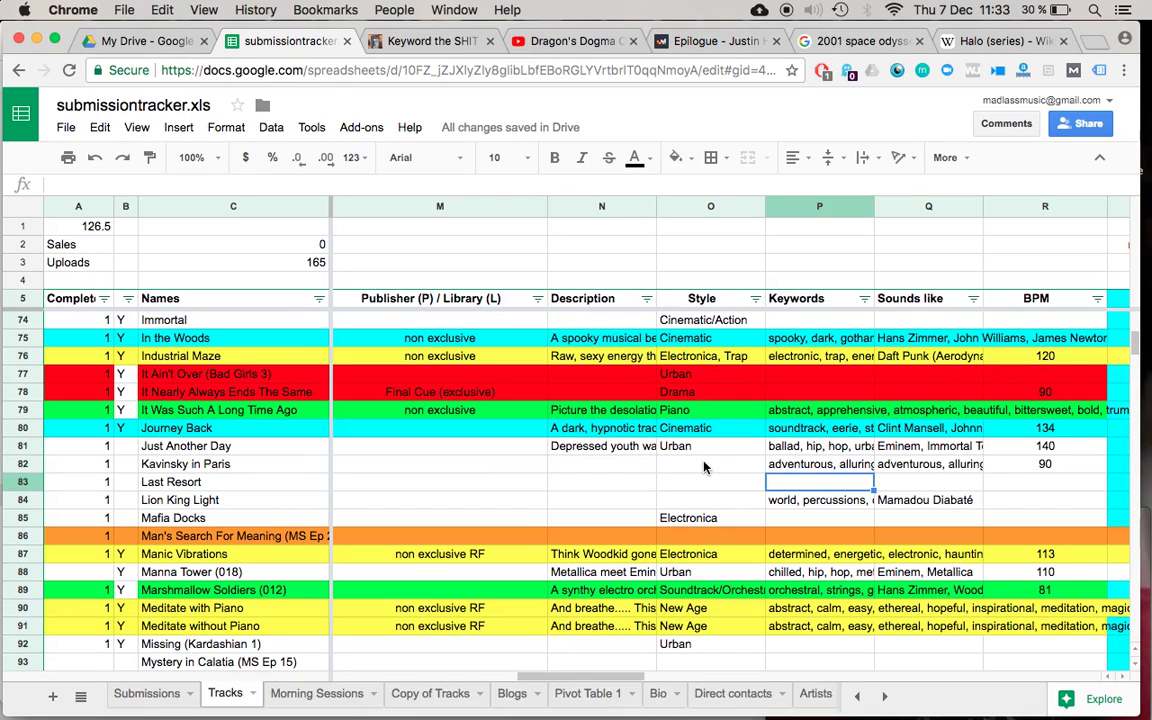
Enter the keywords abstract, accepting, alluring, atmospheric and beautiful for the track Last Resort, separated by commas
type("abstract,")
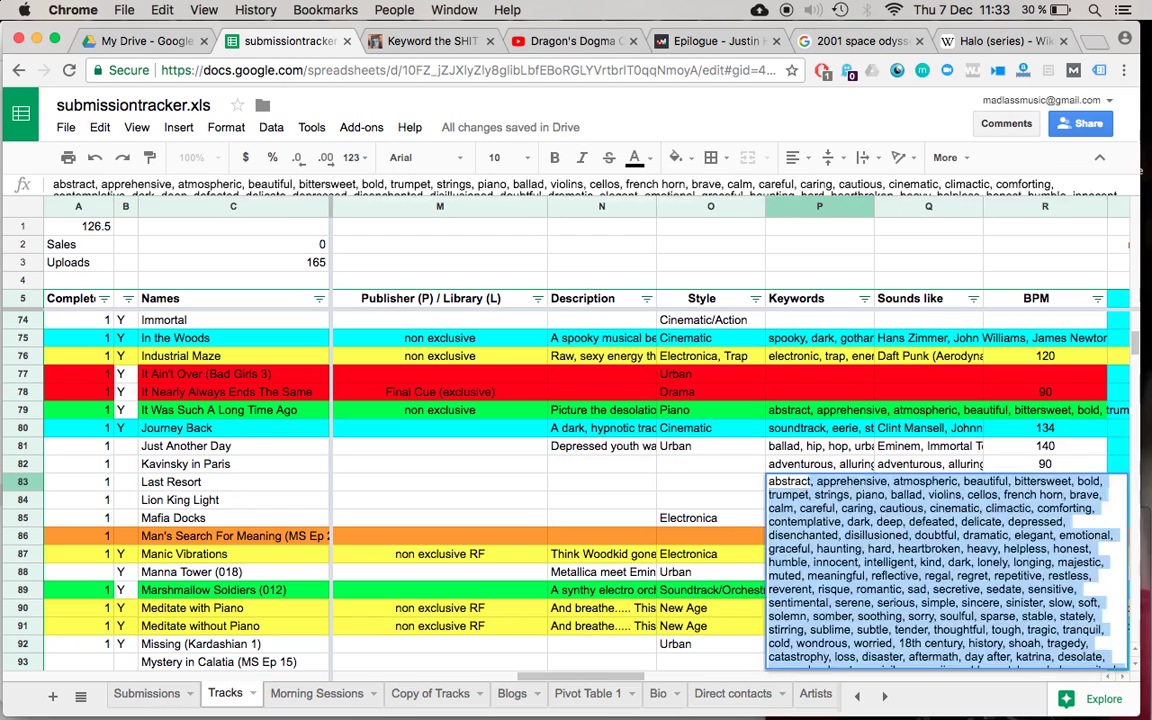
type(" accept")
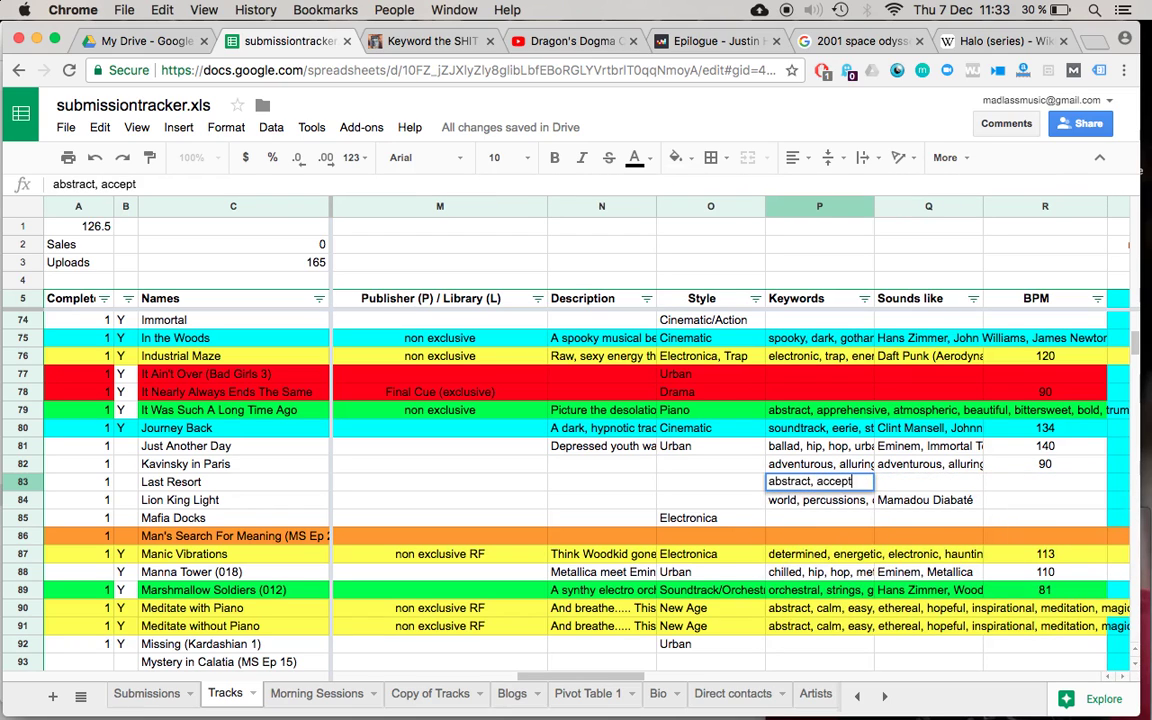
type("ing, alluring, ")
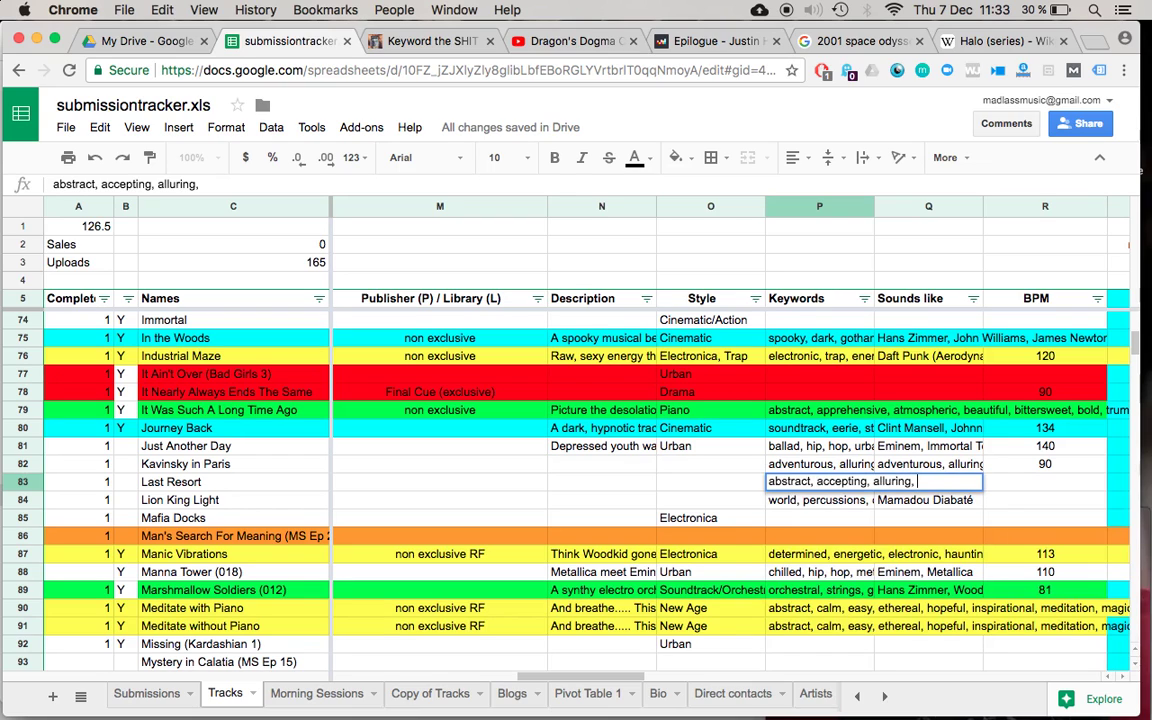
type("atmospher")
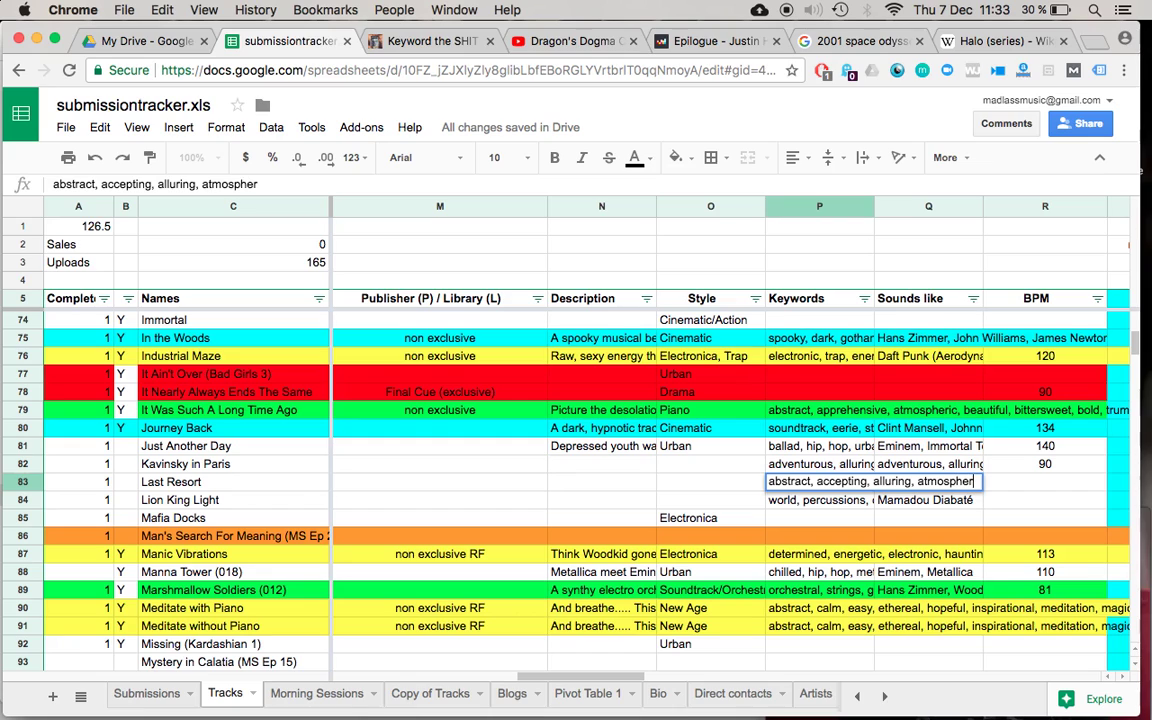
type("ic, beautiful, ")
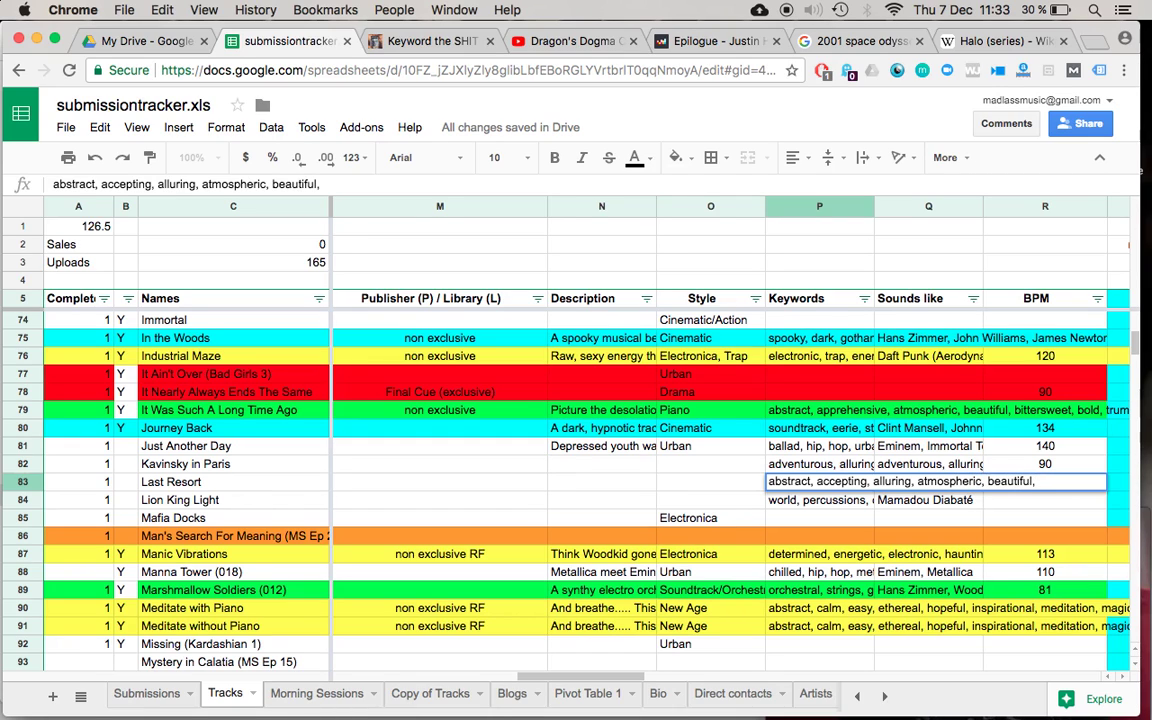
Add sweet, bright, calm, caring and careful to the comma-separated keywords for Last Resort
type("sweet, brave,")
key("BackSpace")
key("BackSpace")
key("BackSpace")
key("BackSpace")
key("BackSpace")
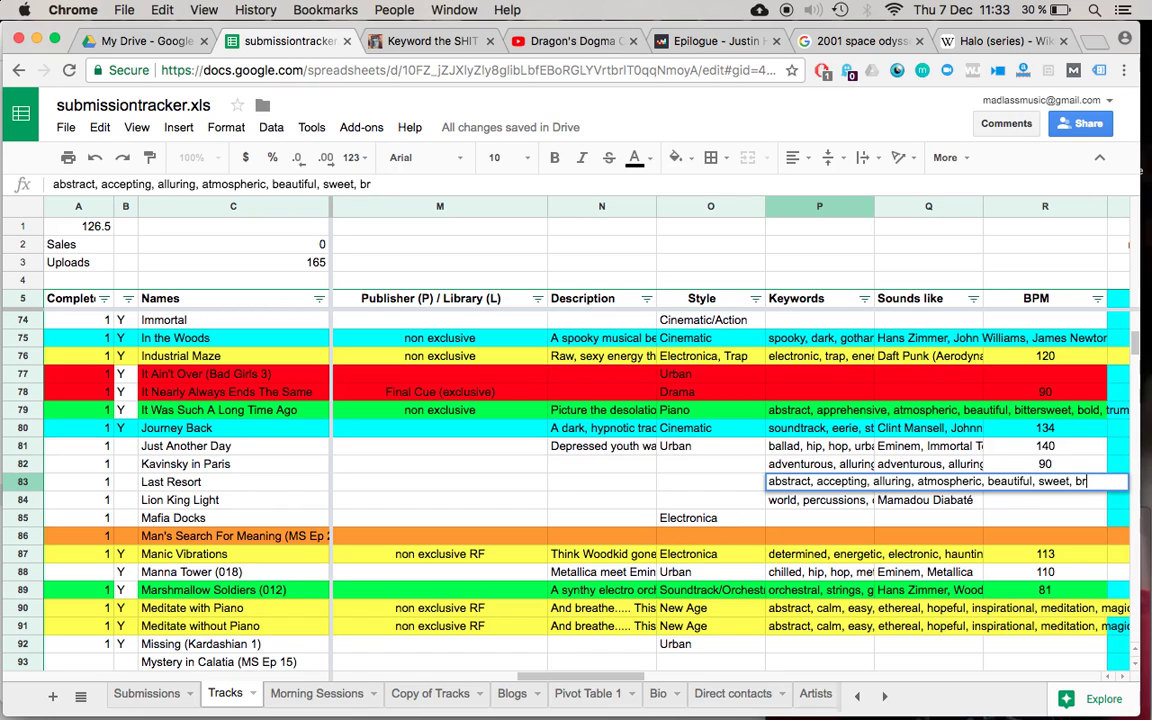
type("ight, calm")
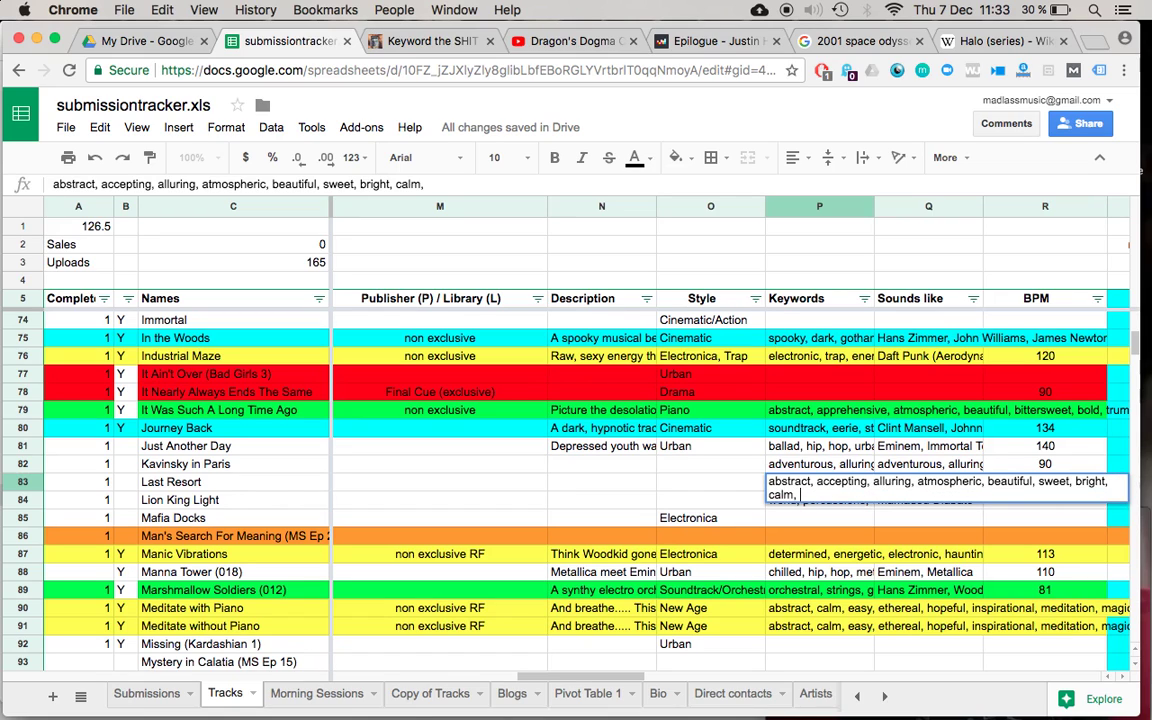
type(", caring, ")
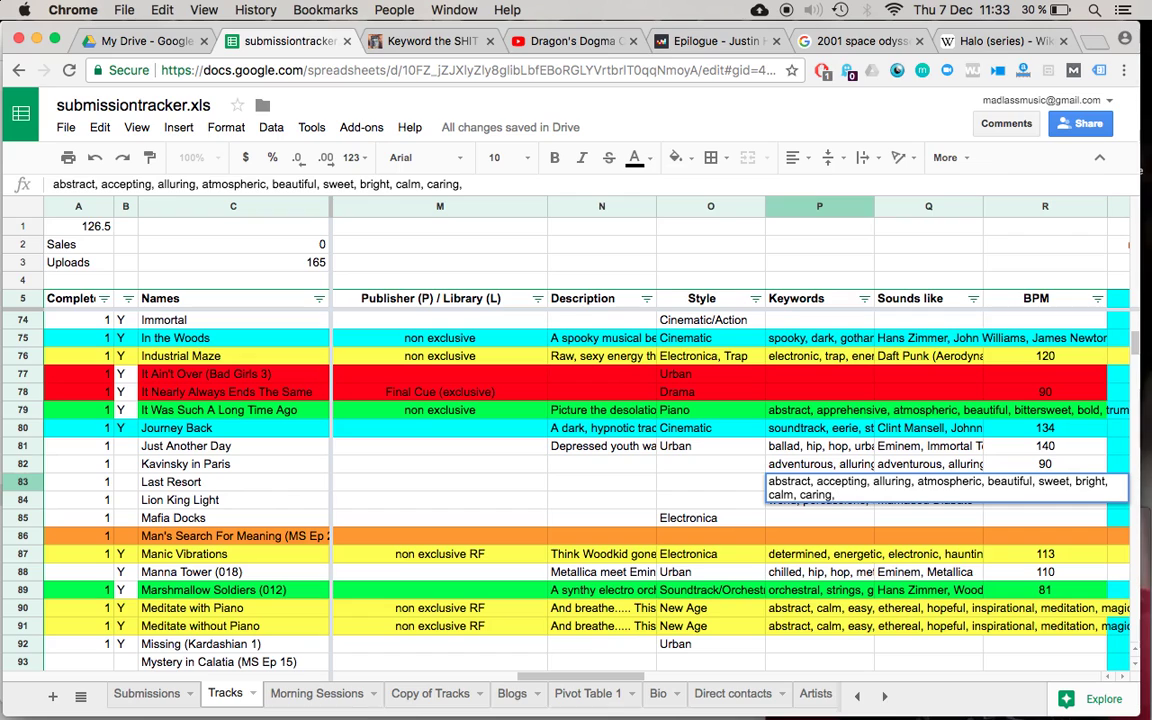
type("careful, ca")
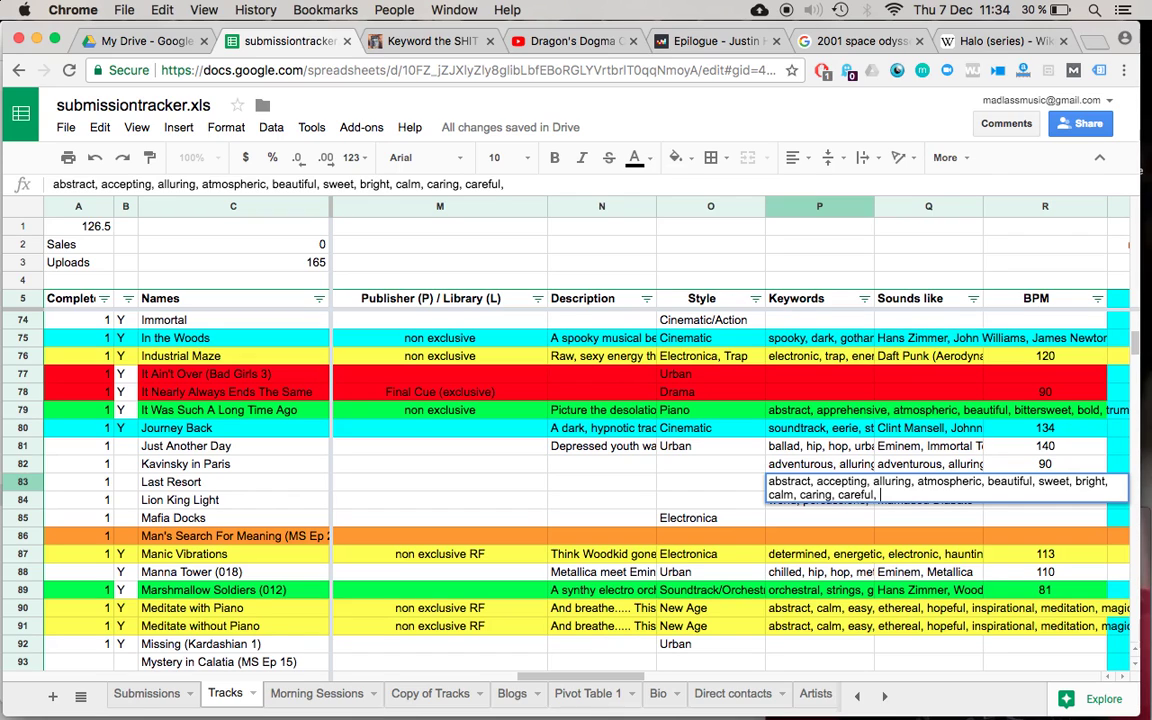
type("utiou")
key("BackSpace")
key("BackSpace")
key("BackSpace")
key("BackSpace")
key("BackSpace")
key("BackSpace")
key("BackSpace")
Add comforting, confident, contemplative, deep, delicate, dreamy, easy, elegant, enchanted, esoteric and ethereal to the Last Resort keywords
type("comfortin")
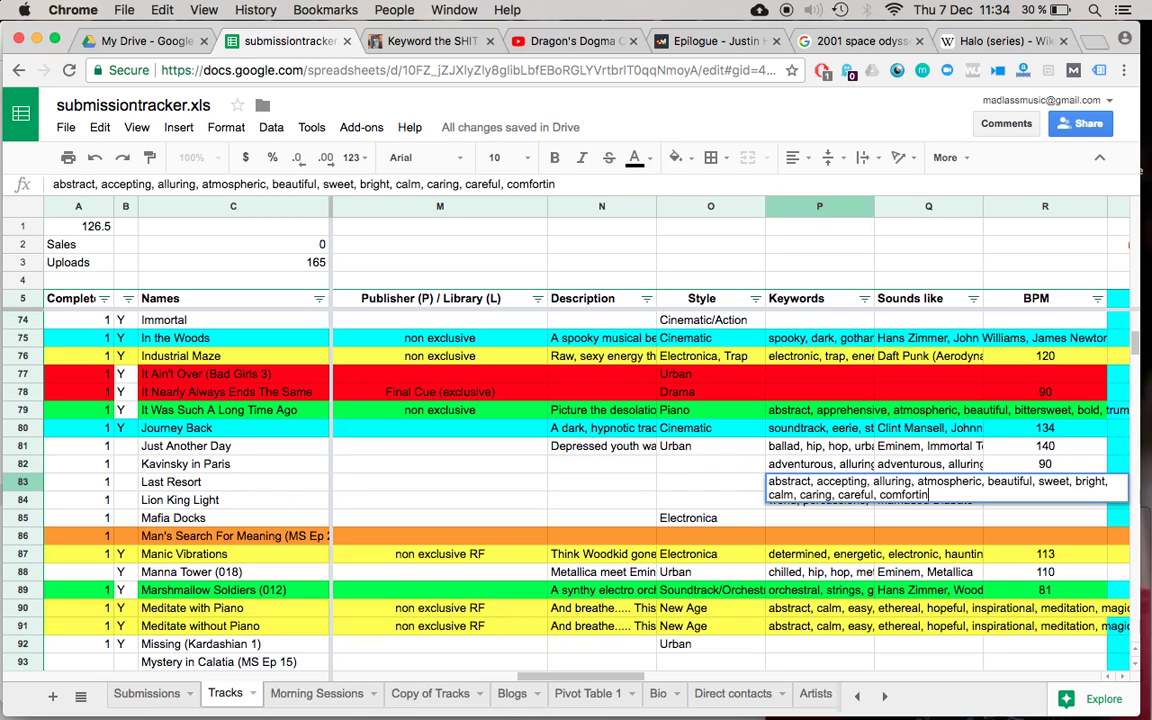
type("g, confident, ")
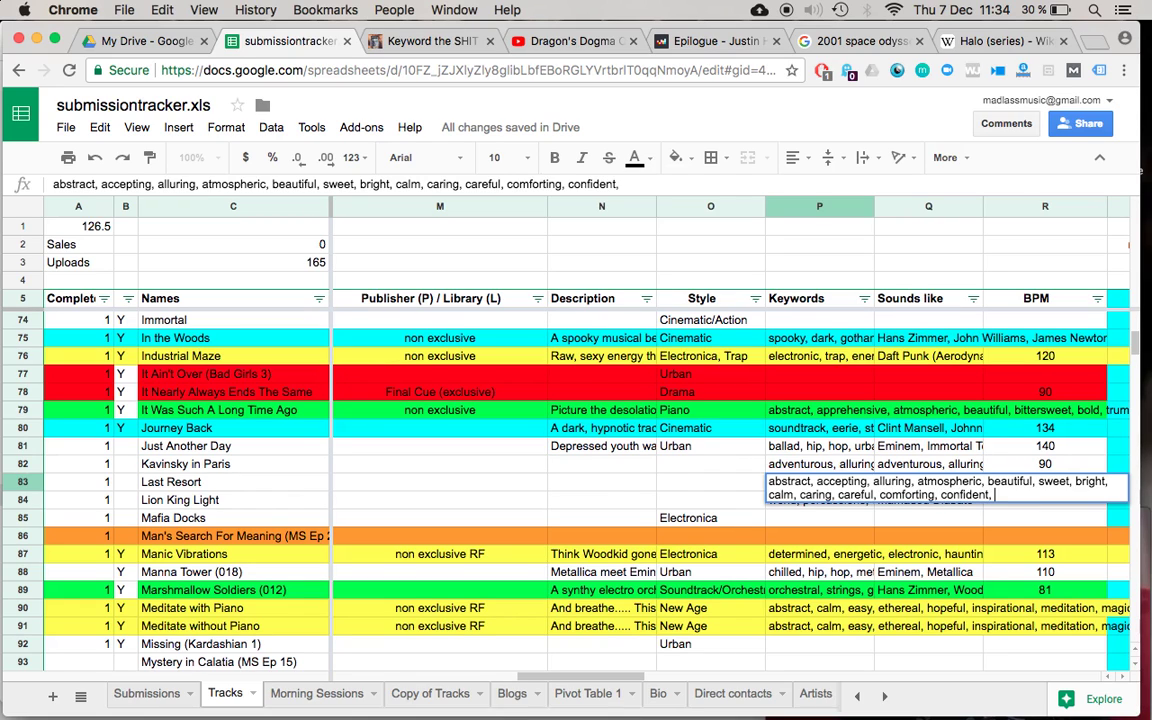
type("contemplative, ")
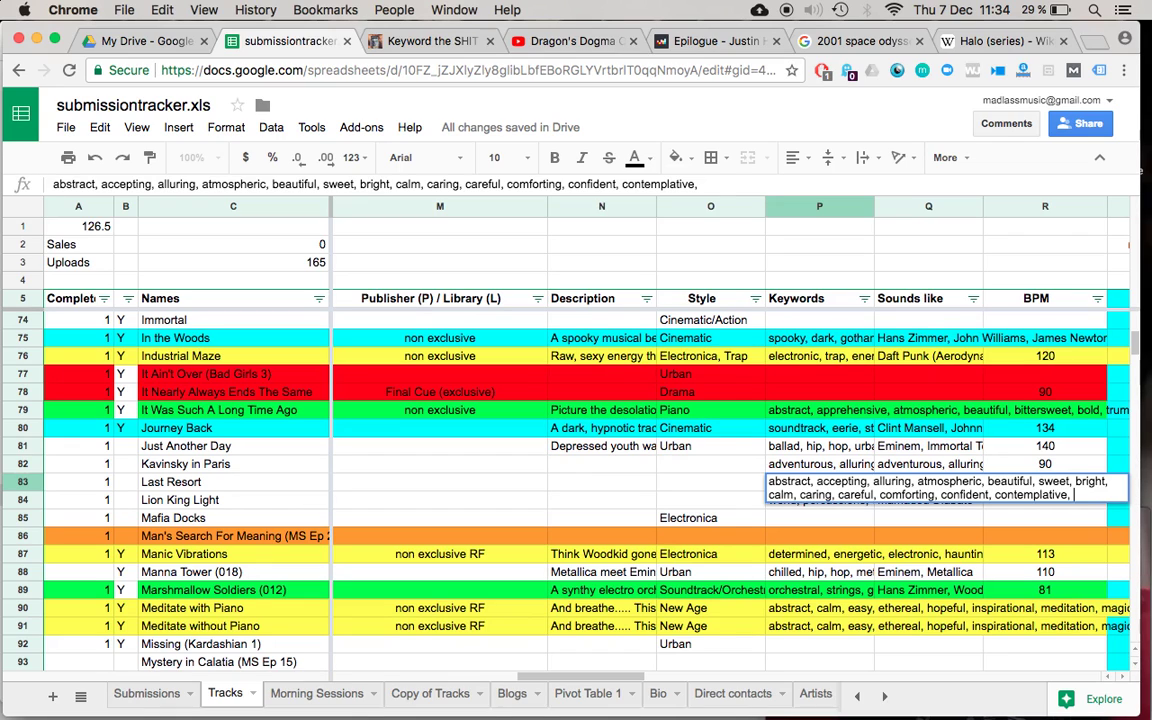
type("deep, delicate, ")
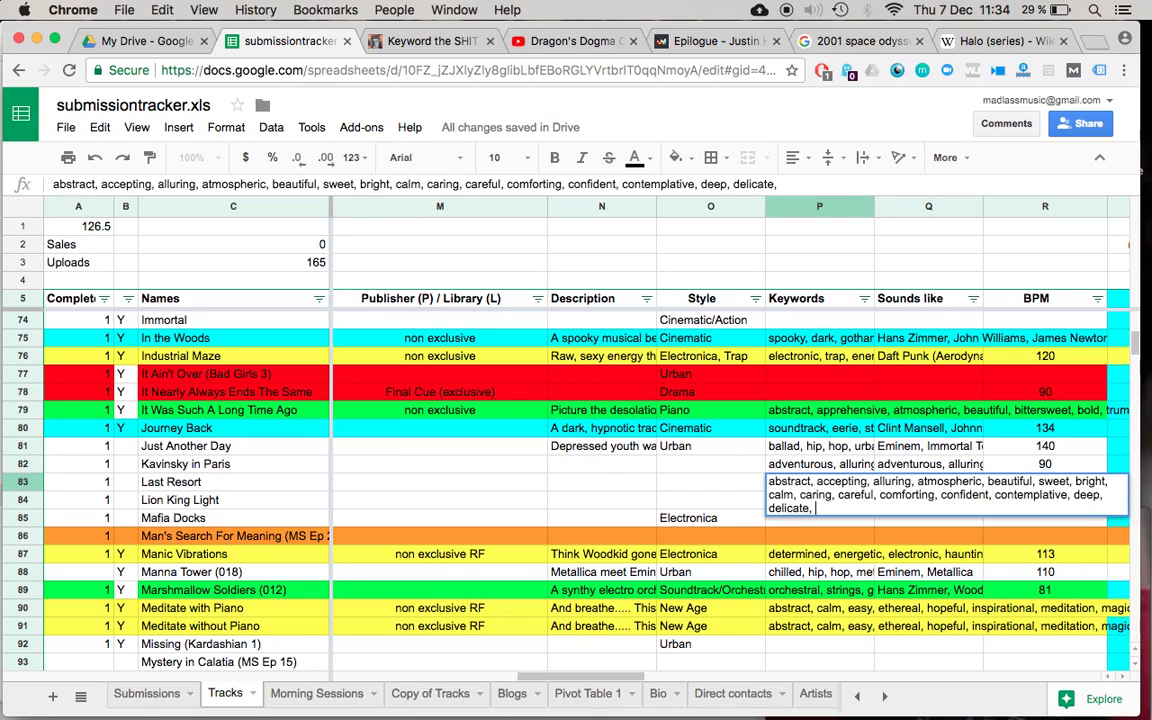
type("dreamy, easy")
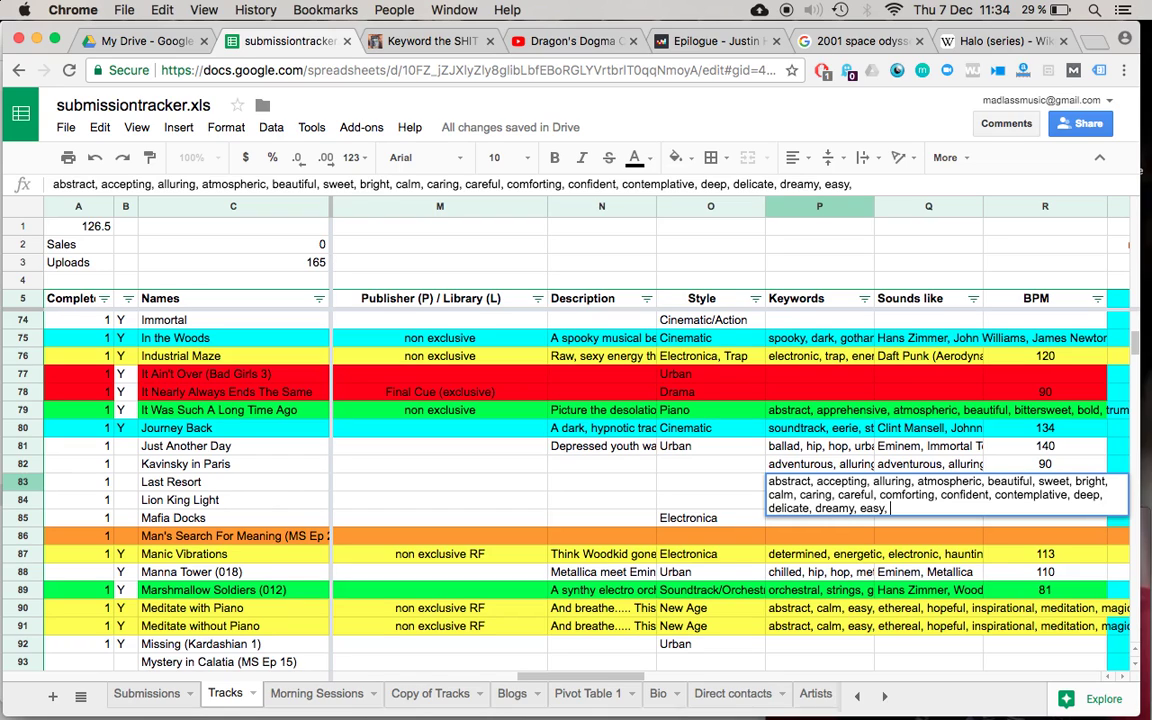
type(", elegant, enchanted")
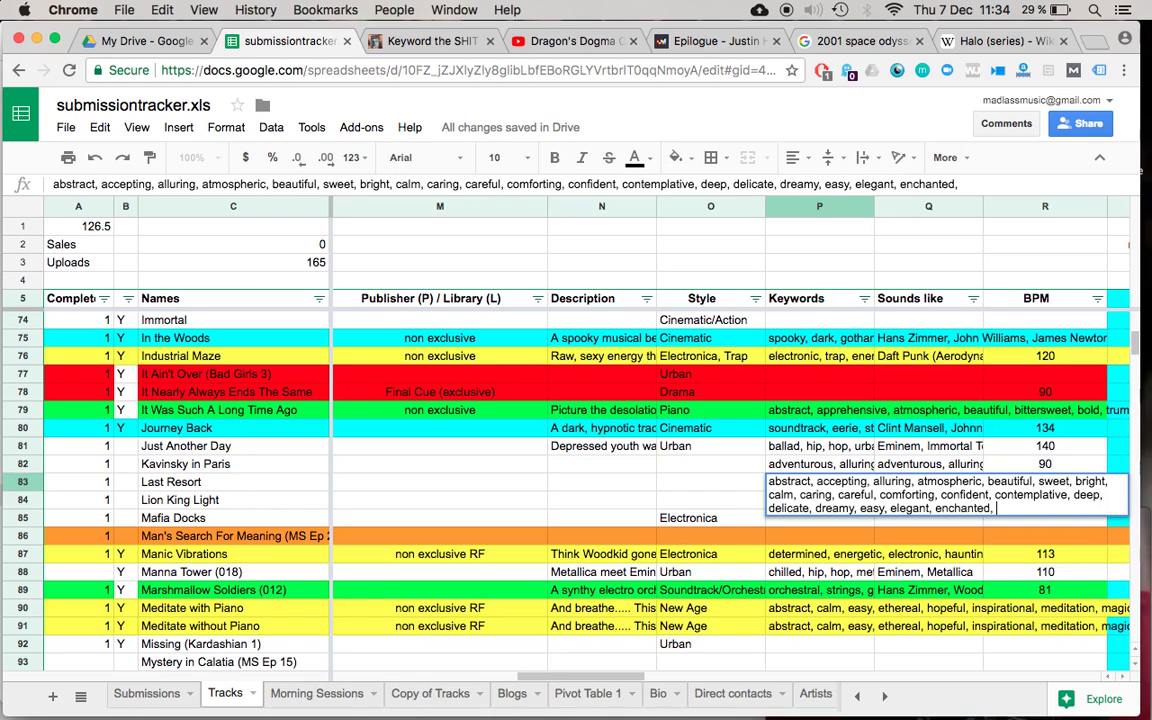
type(", esoteric, ethereal,")
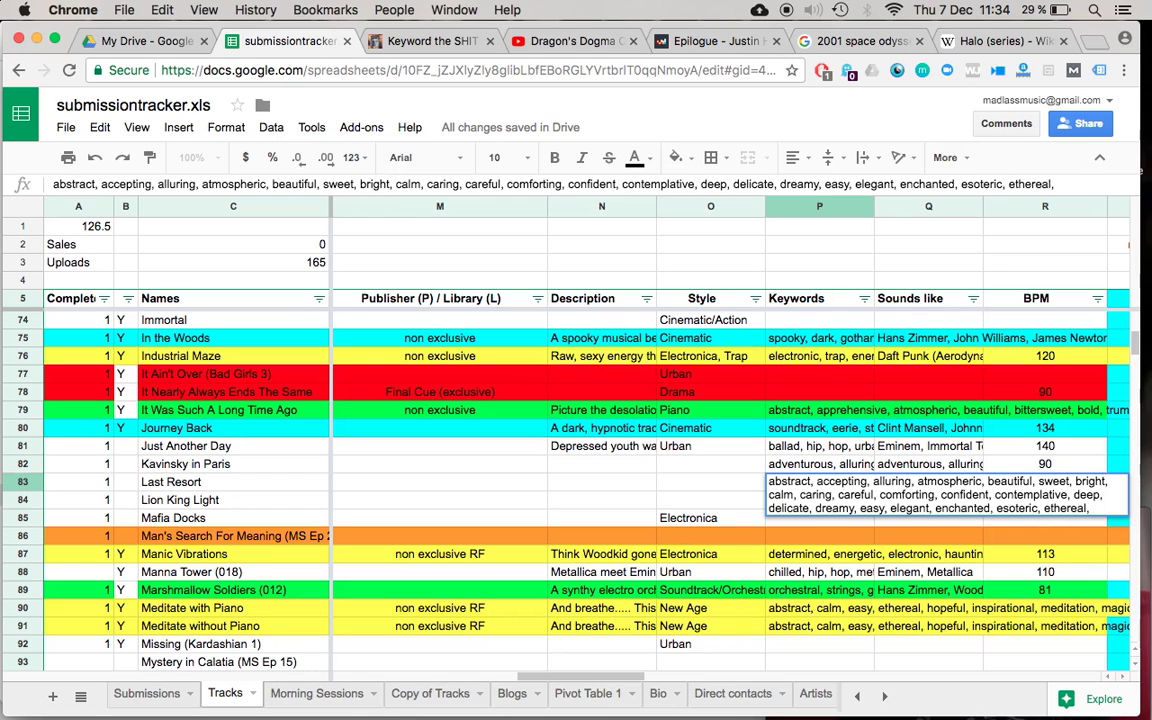
type("excite")
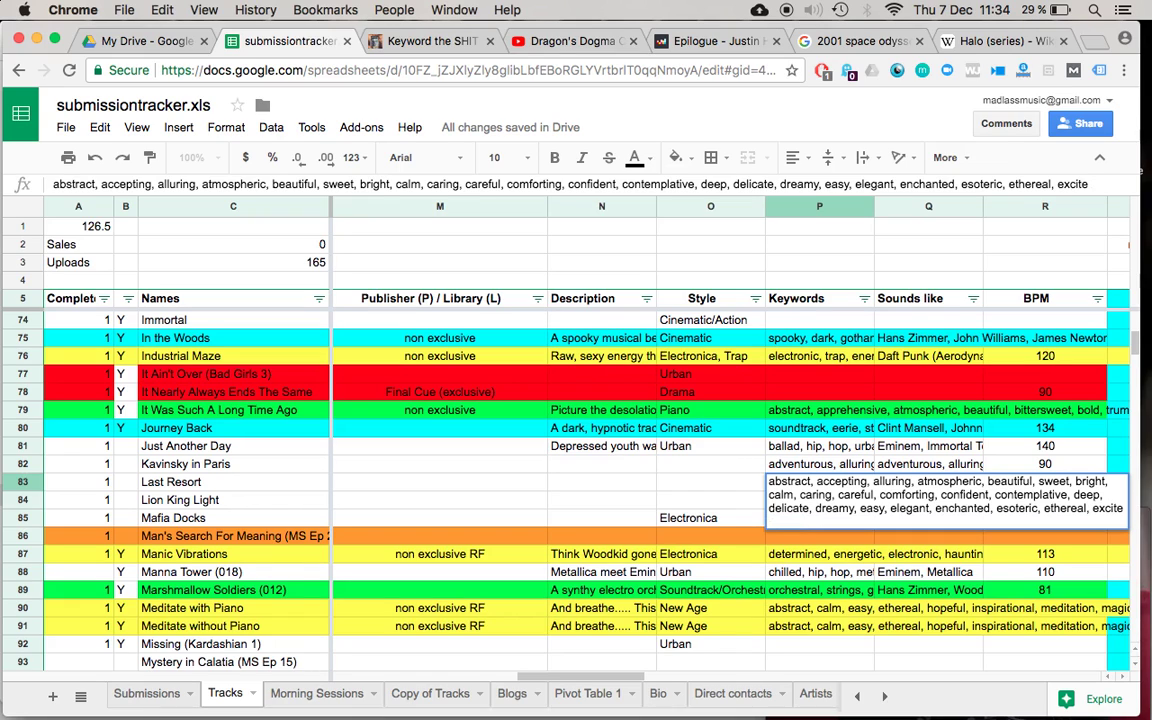
key("BackSpace")
key("BackSpace")
key("BackSpace")
key("BackSpace")
key("BackSpace")
key("BackSpace")
Add flowing, free, friendly, glorious, good, graceful and heartening to the Last Resort keywords
type("flowing,")
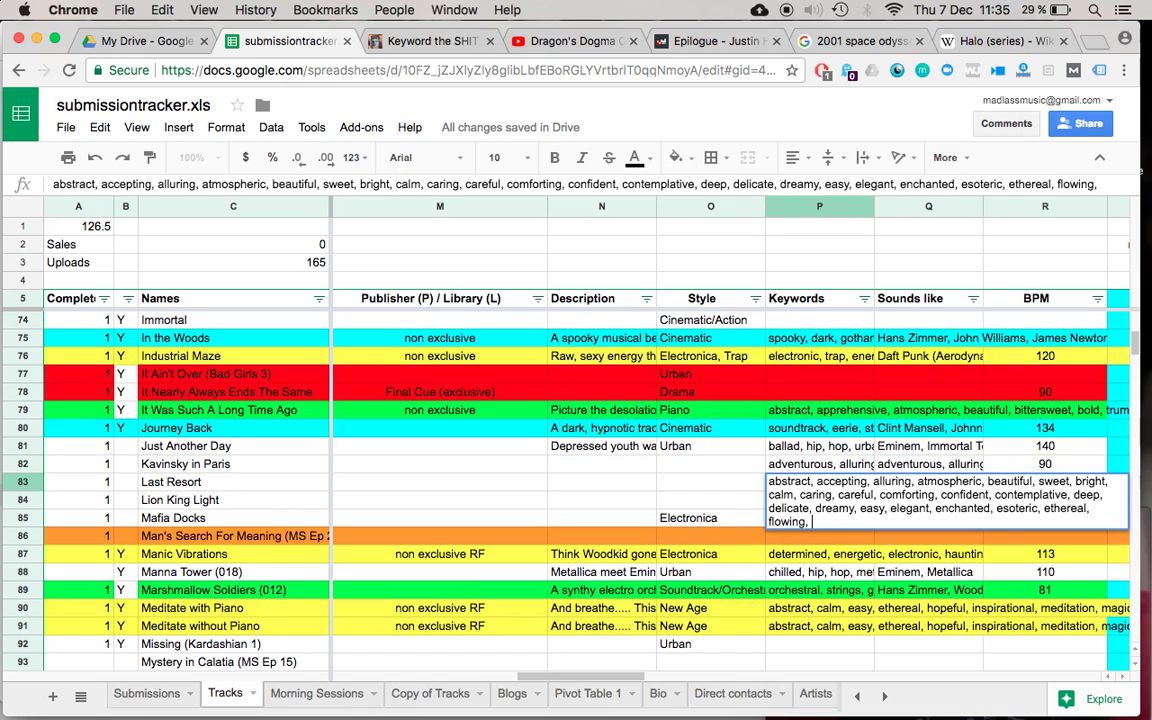
type("free, friendly, ")
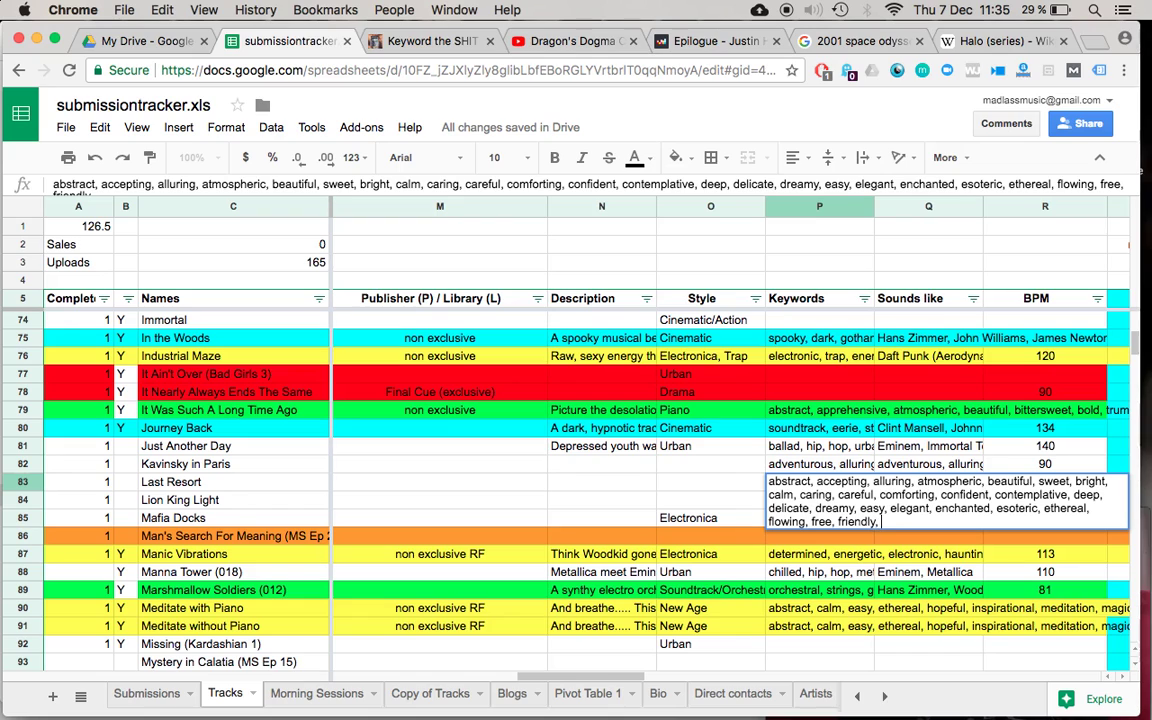
type("glorious, good, grace")
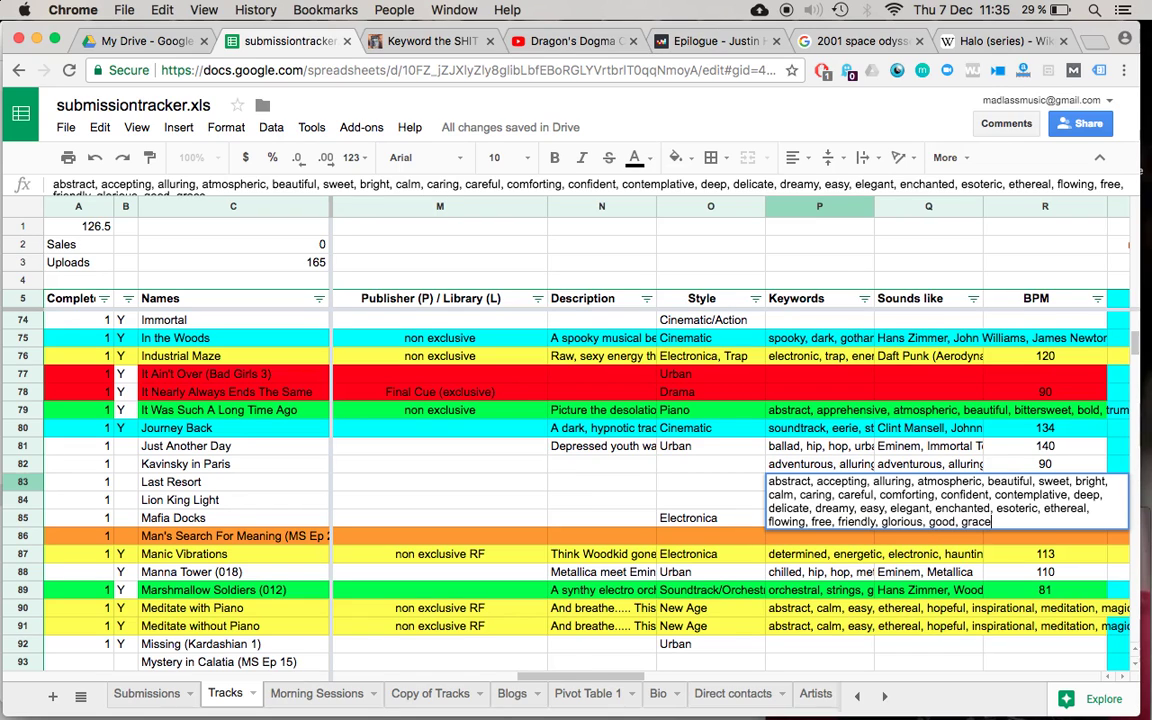
type("ful, heartening, ")
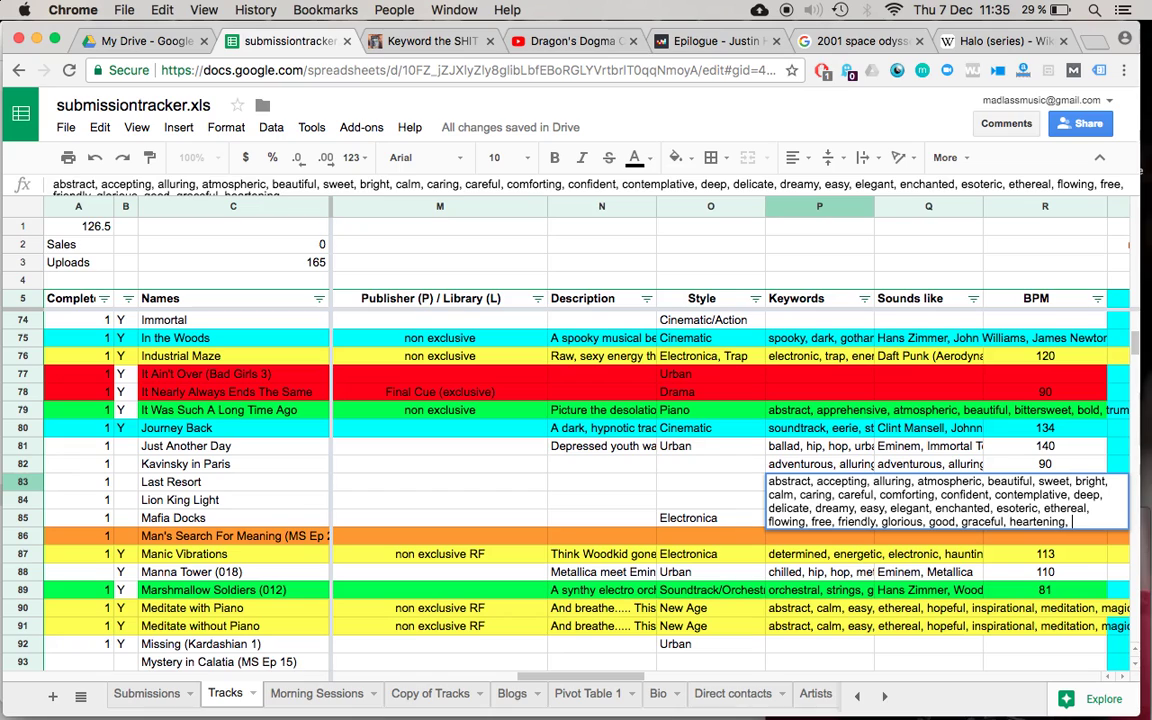
Add smile, heavenly, honest, hopeful, hypnotic, innocent, inspiring, joyful, lovely and loving to the Last Resort keywords
type("smile, heavenly, ")
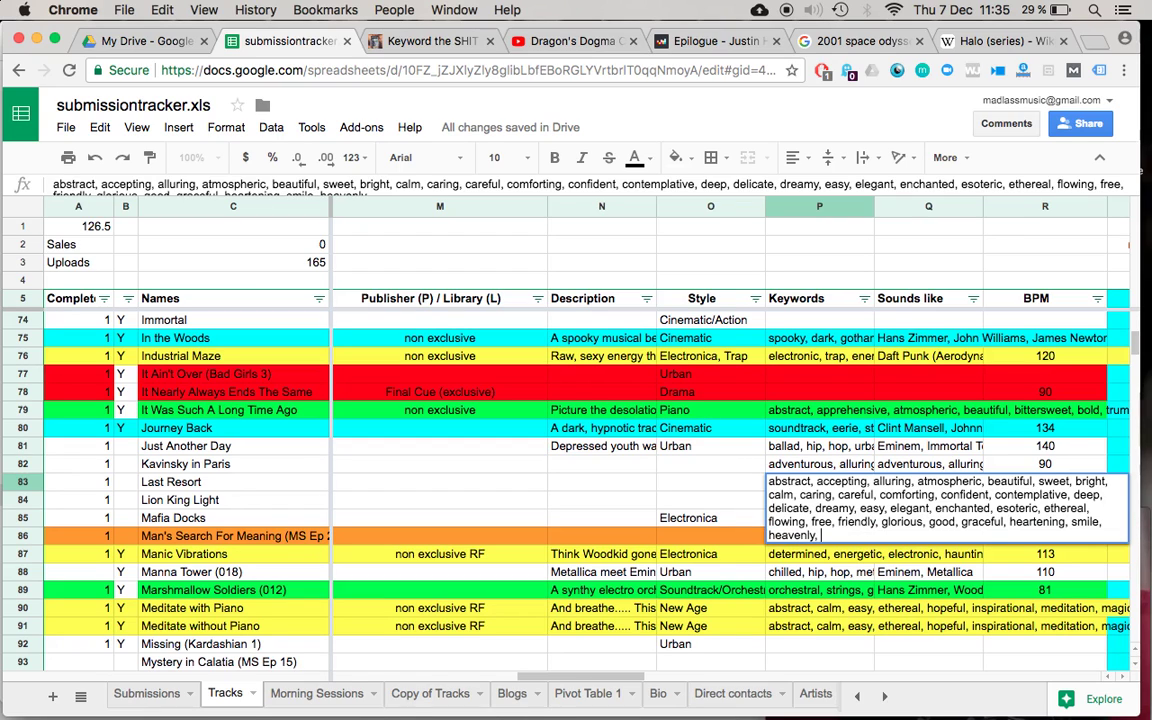
type("honest, hopeful,")
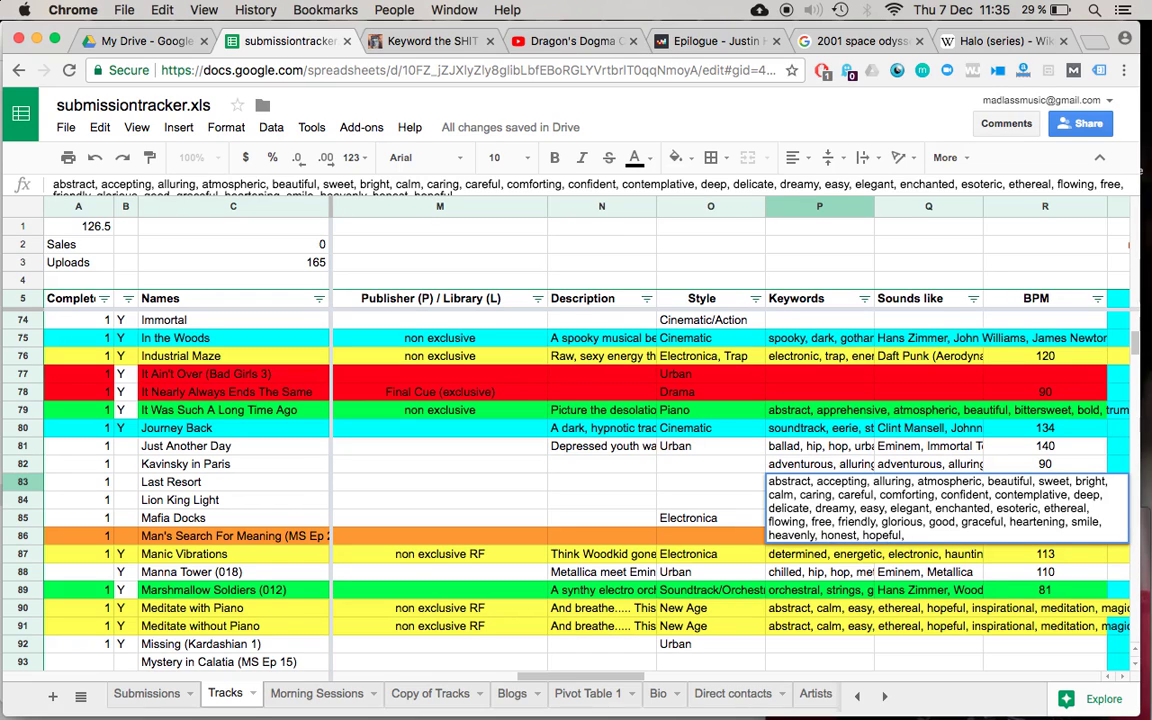
type(" hypnotic, innocent, ")
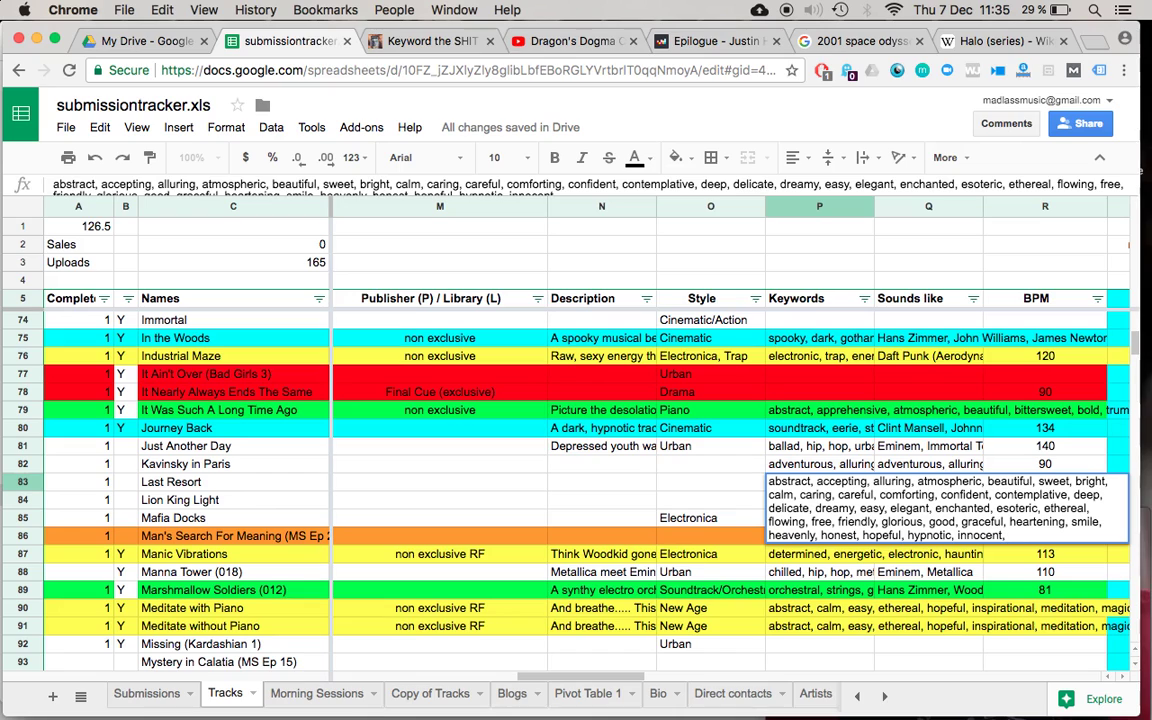
type("inspiring, joyful, ")
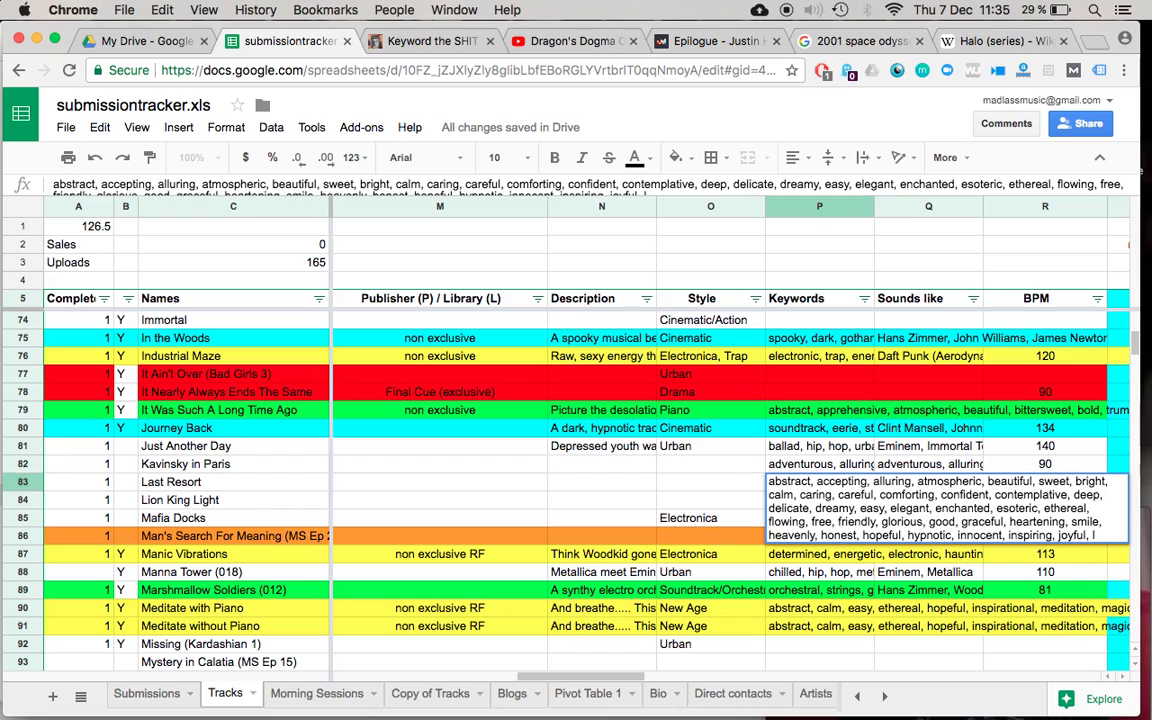
type("lovely, loving, ")
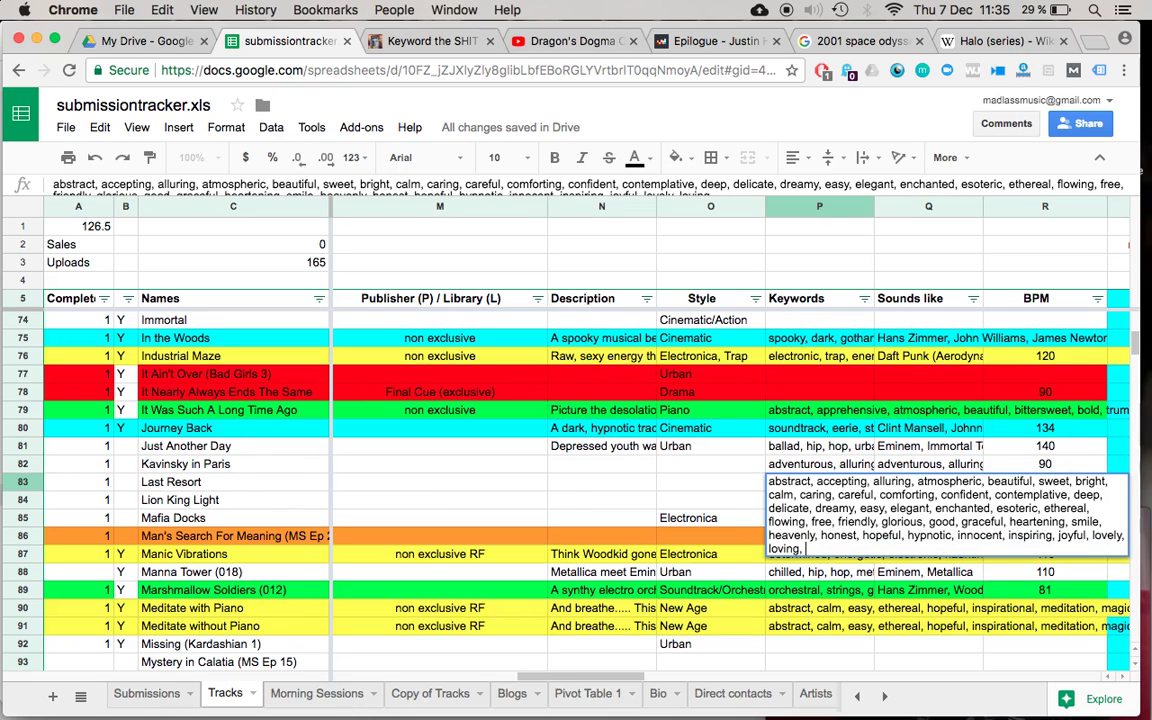
Add magical, meaningful, mellow, mystical, optimistic, peaceful and pensive to the Last Resort keywords
type("magical, ")
type("mean")
type("f")
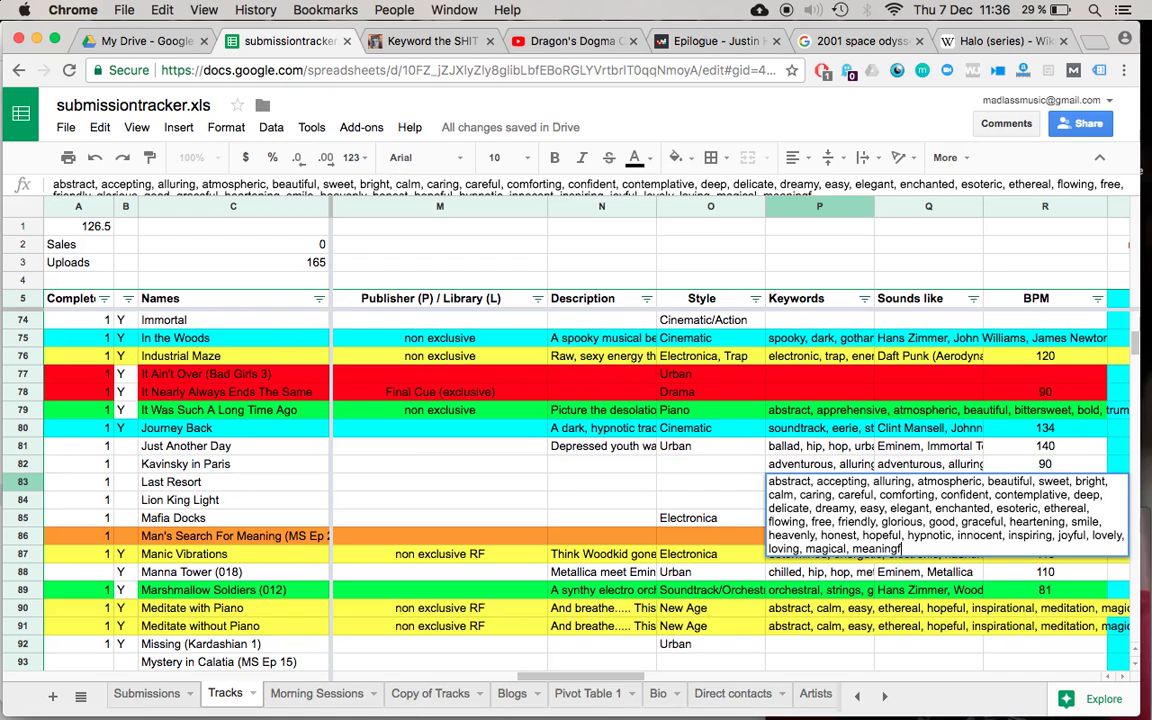
type("ul, ")
type("me")
type("ellow,")
type("mystical")
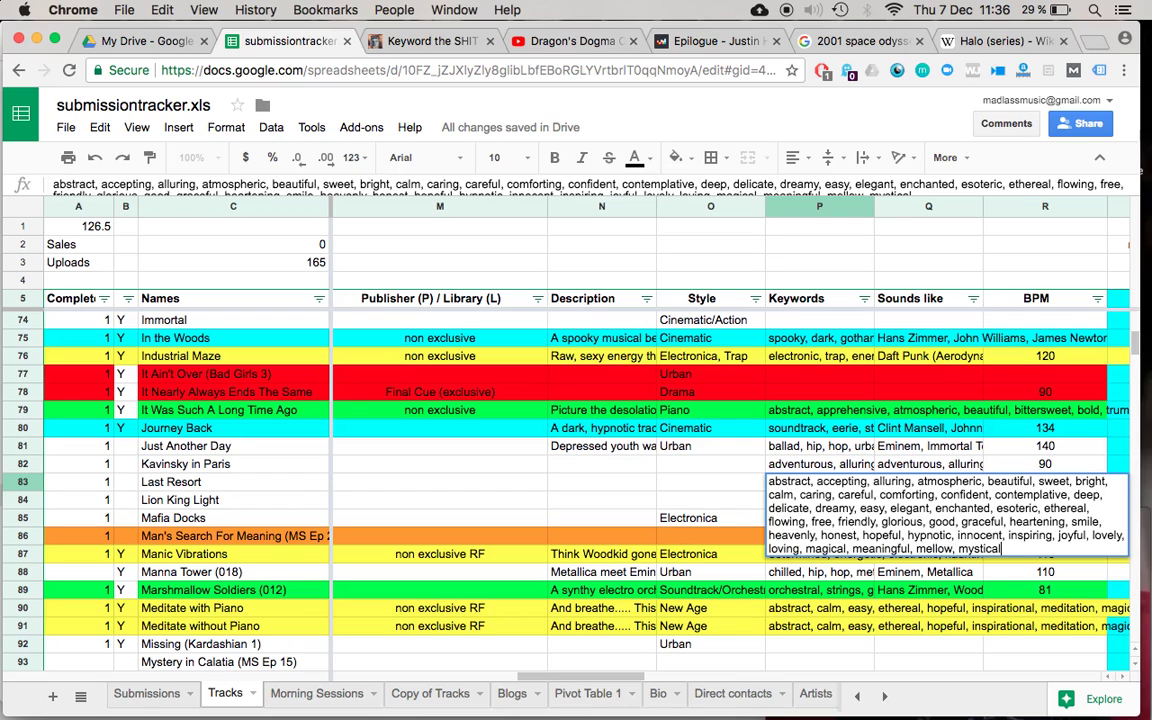
type(",")
type("optimistic, ")
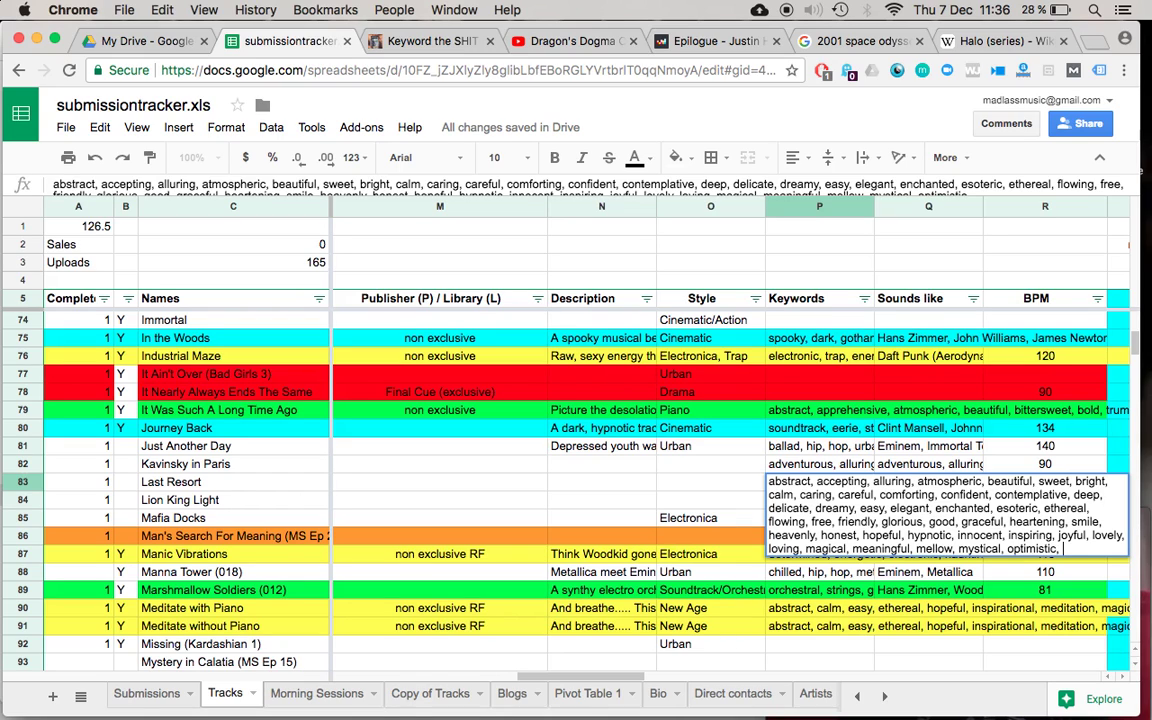
type("peaceful, pe")
type("nsive, ")
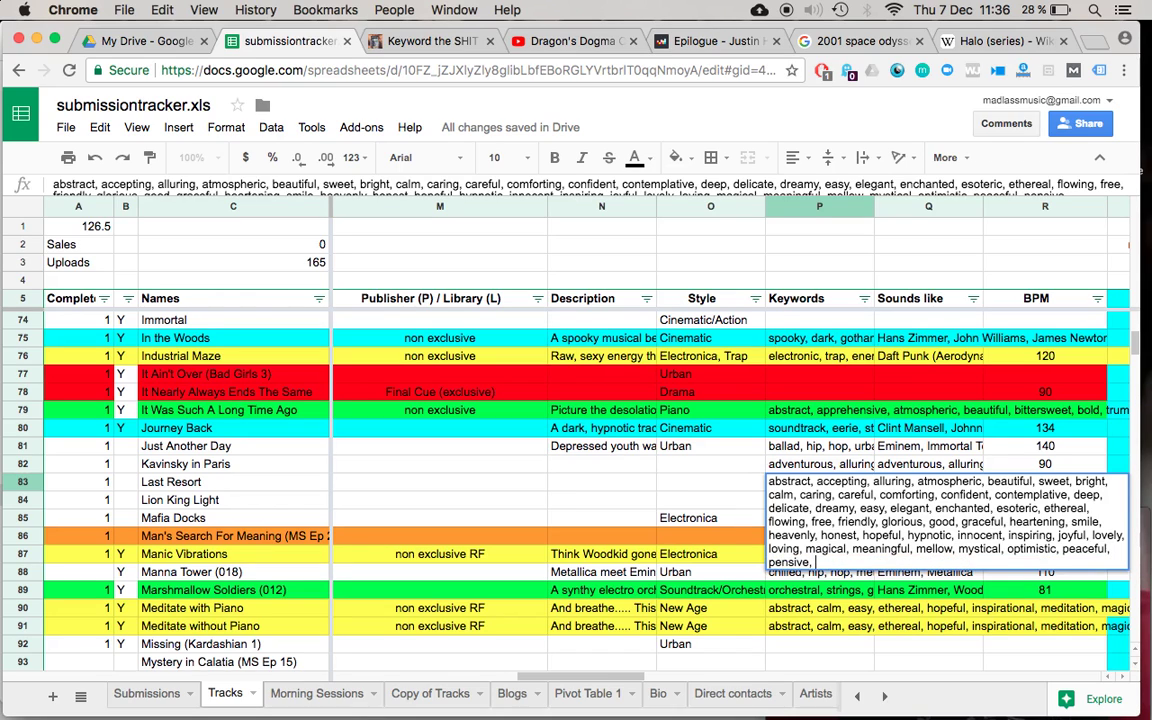
type("pea")
key("BackSpace")
key("BackSpace")
key("BackSpace")
Add playful, positive and quiet to the Last Resort keywords, and switch back to iTunes
type("playful,")
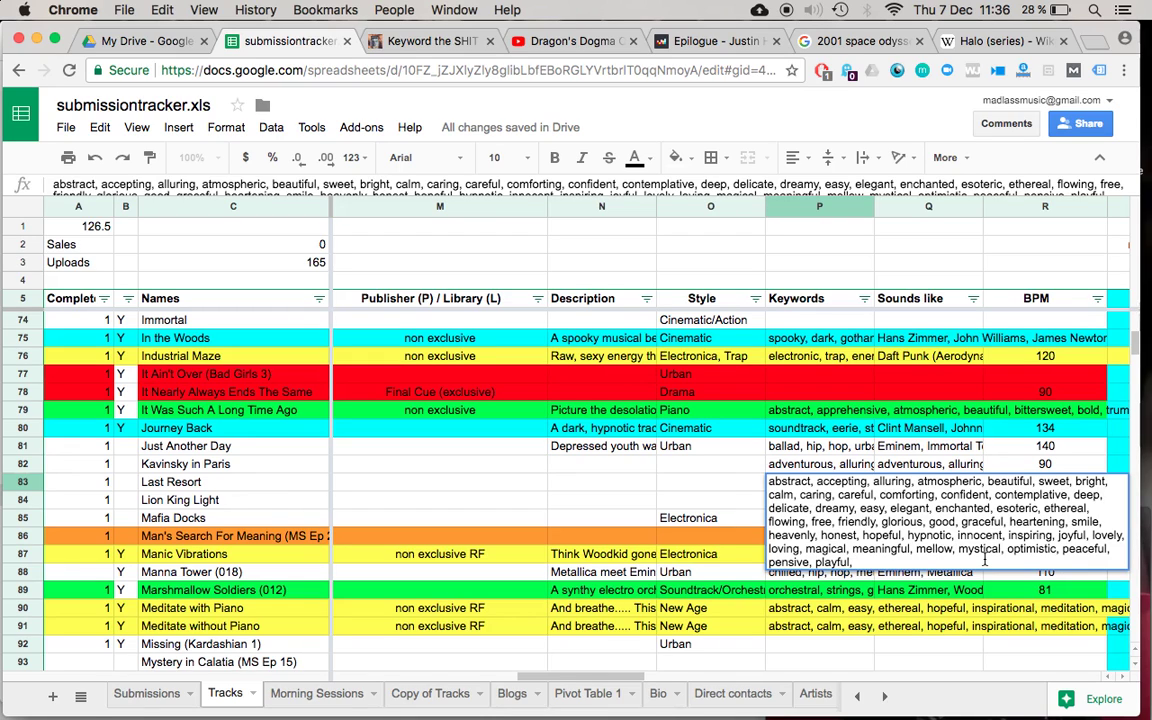
type("positive,")
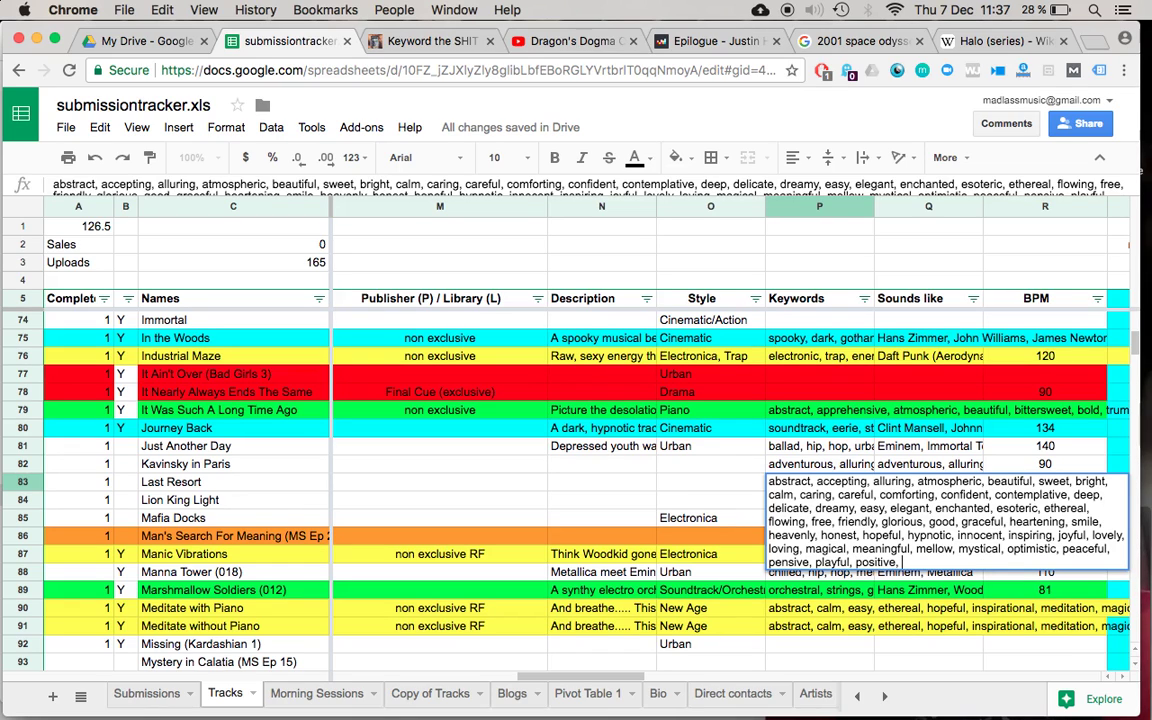
type("que")
type("iet,")
key("super+Tab")
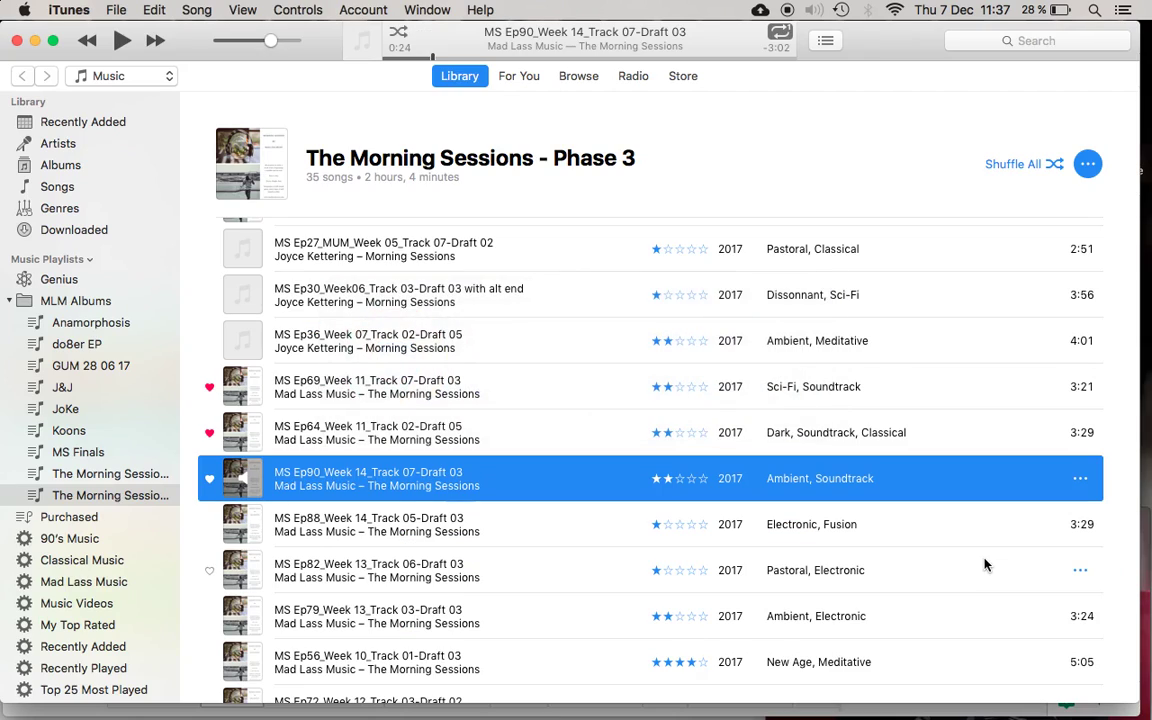
key("super+Tab")
key("super+Tab")
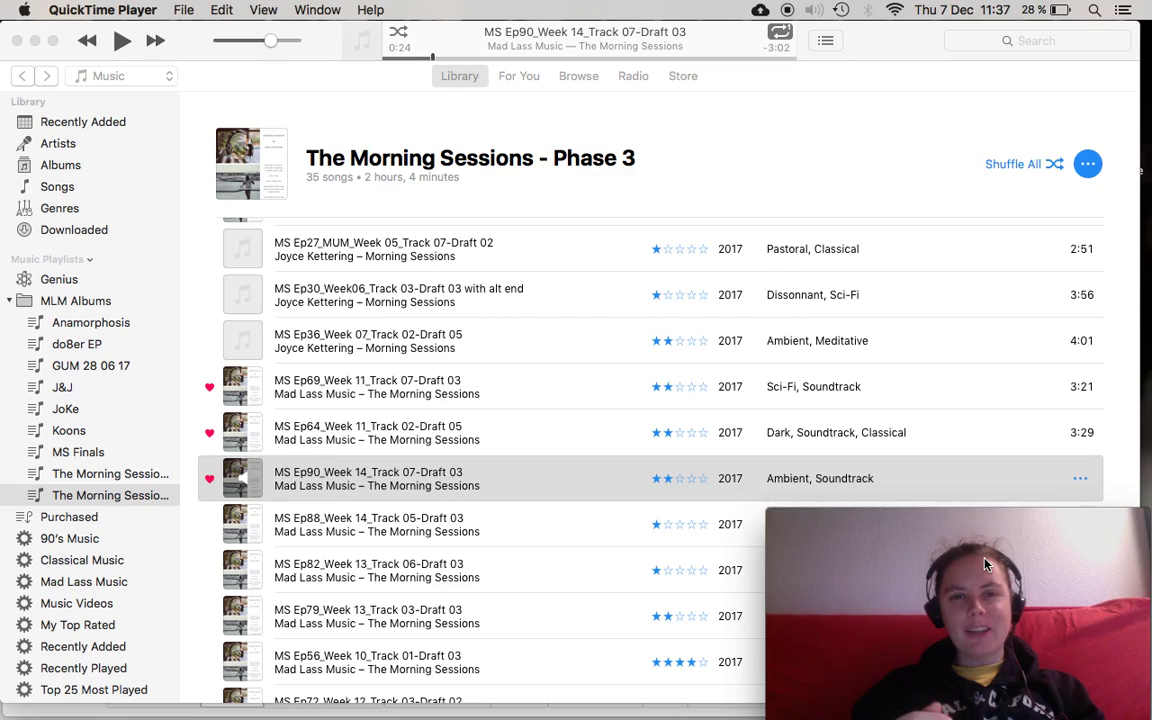
mouse_move(985, 565)
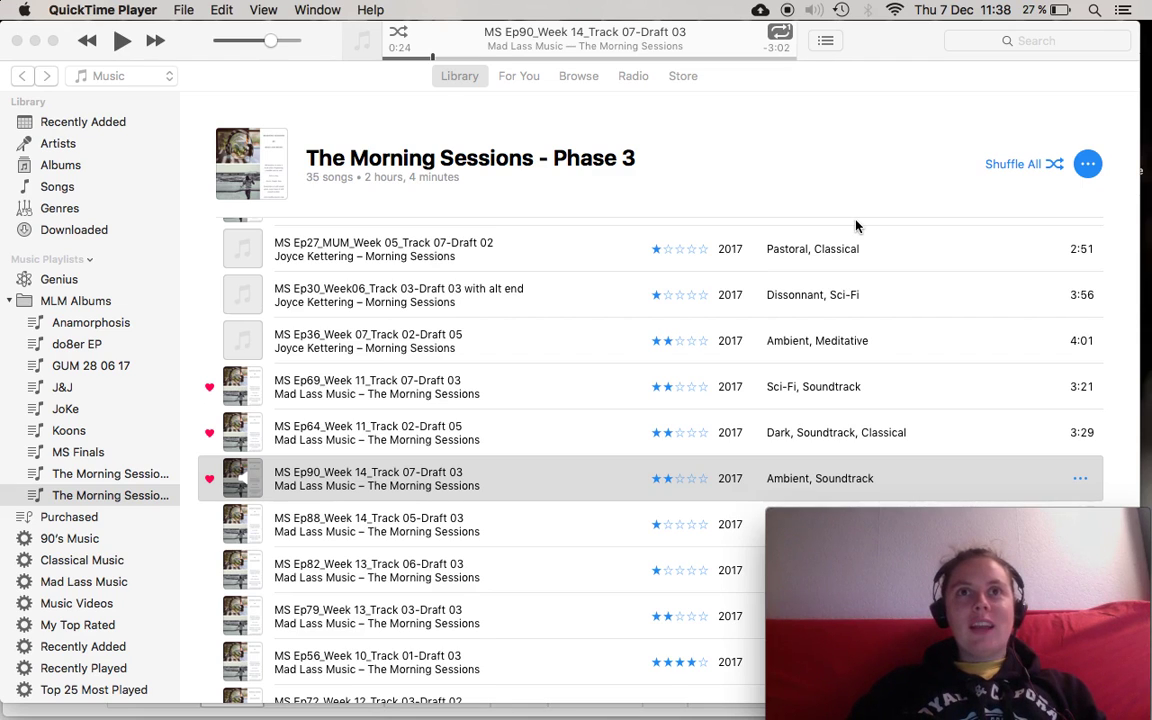
Resume playback of MS Ep90_Week 14_Track 07-Draft 03 in iTunes and return to the submission tracker in Chrome
key("super+Tab")
key("super+Tab")
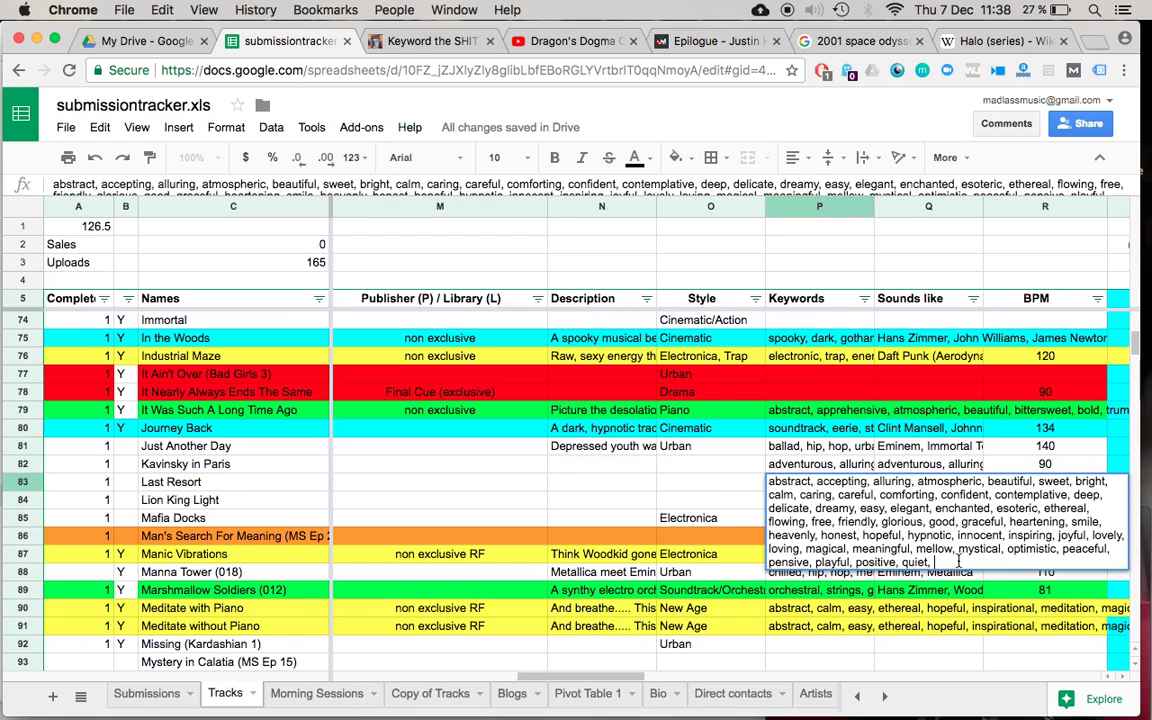
key("super+Tab")
key("super+Tab")
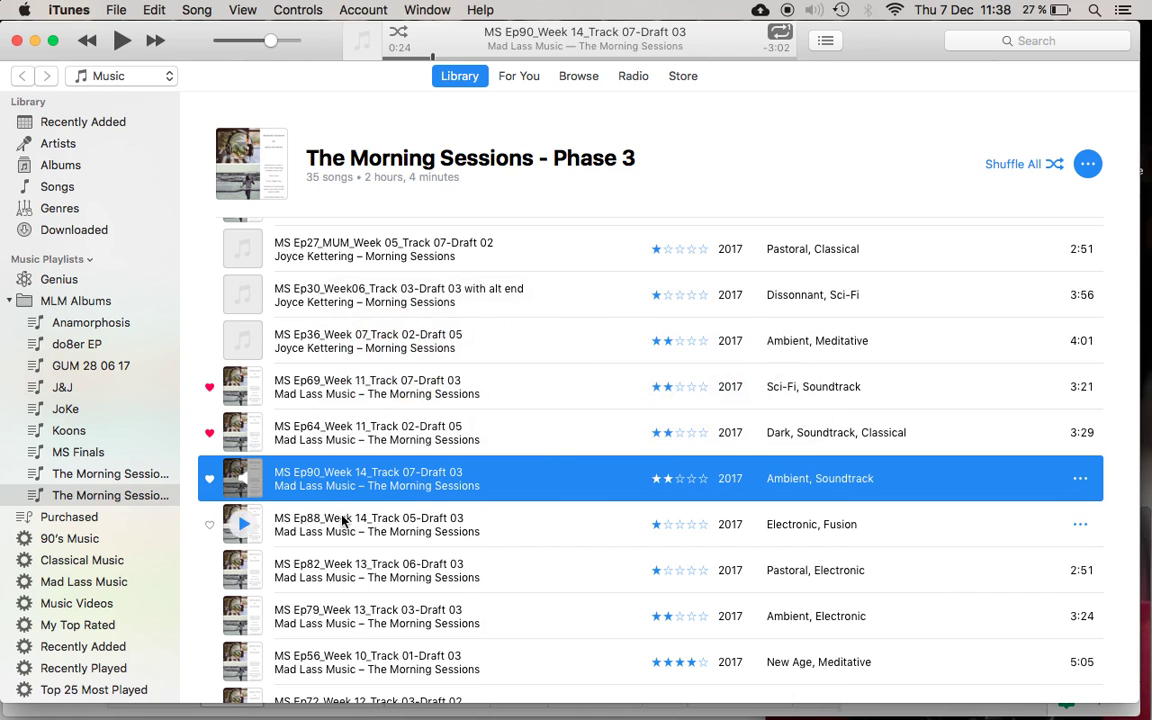
left_click(122, 41)
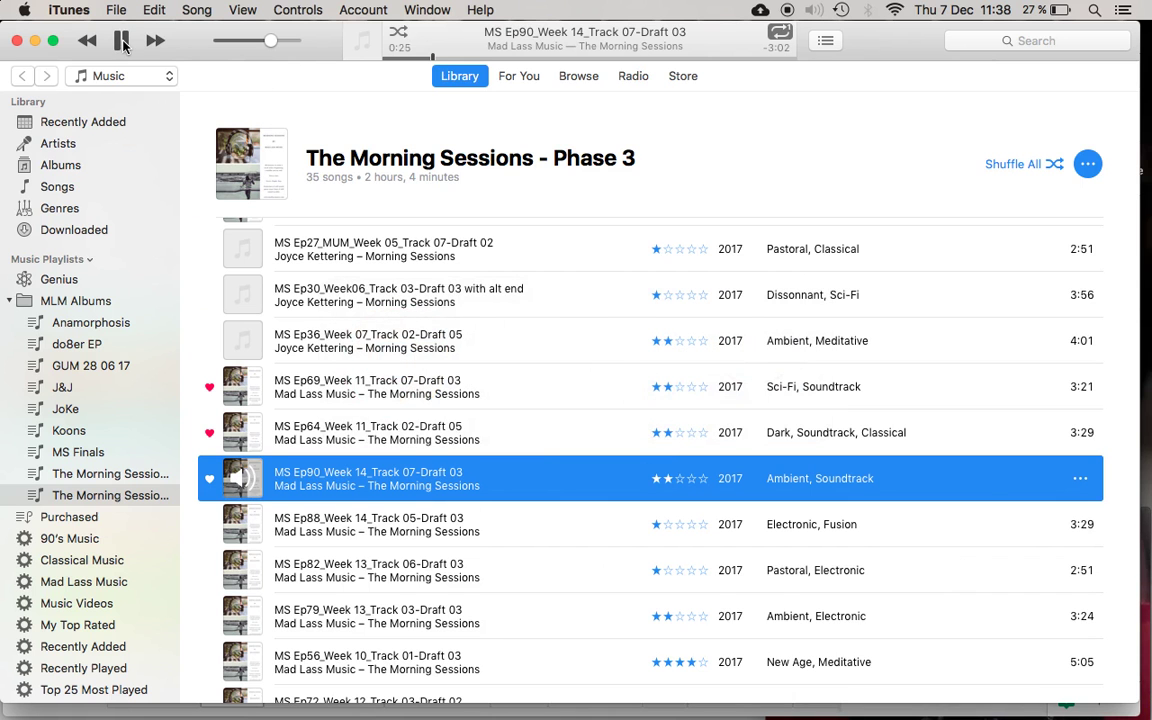
key("super+Tab")
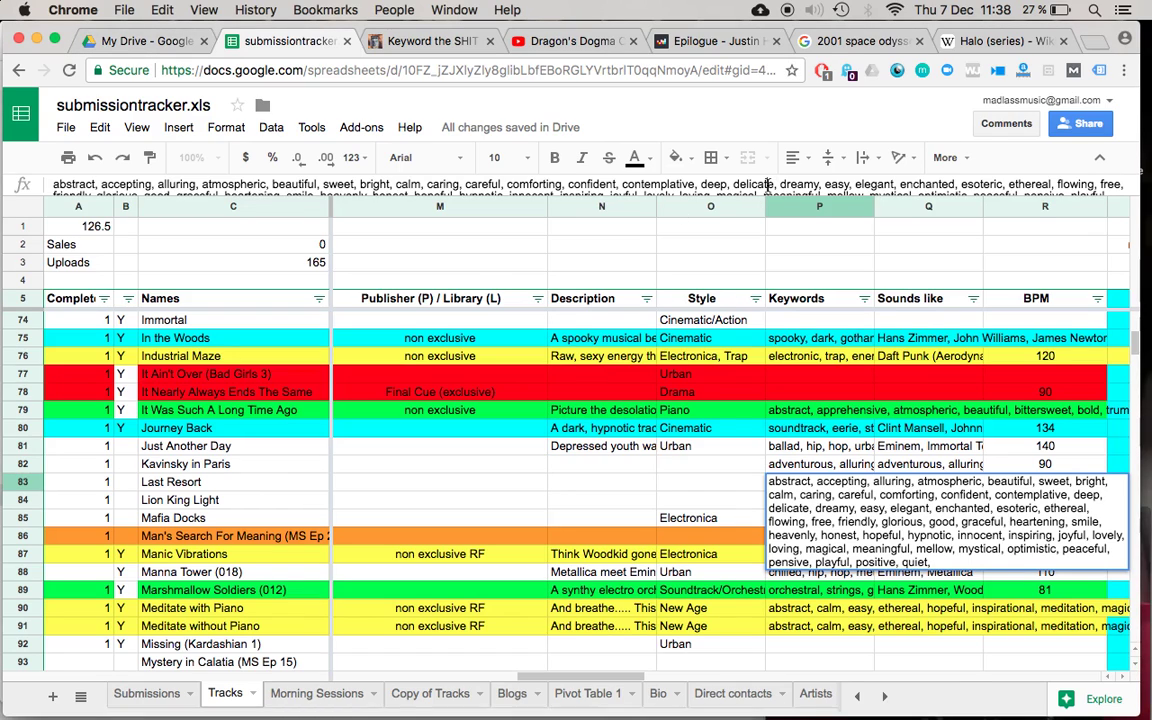
Append reflective, relaxing, repetitive, reverent and romantic to the end of the Last Resort keywords
left_click(768, 184)
key("super+Down")
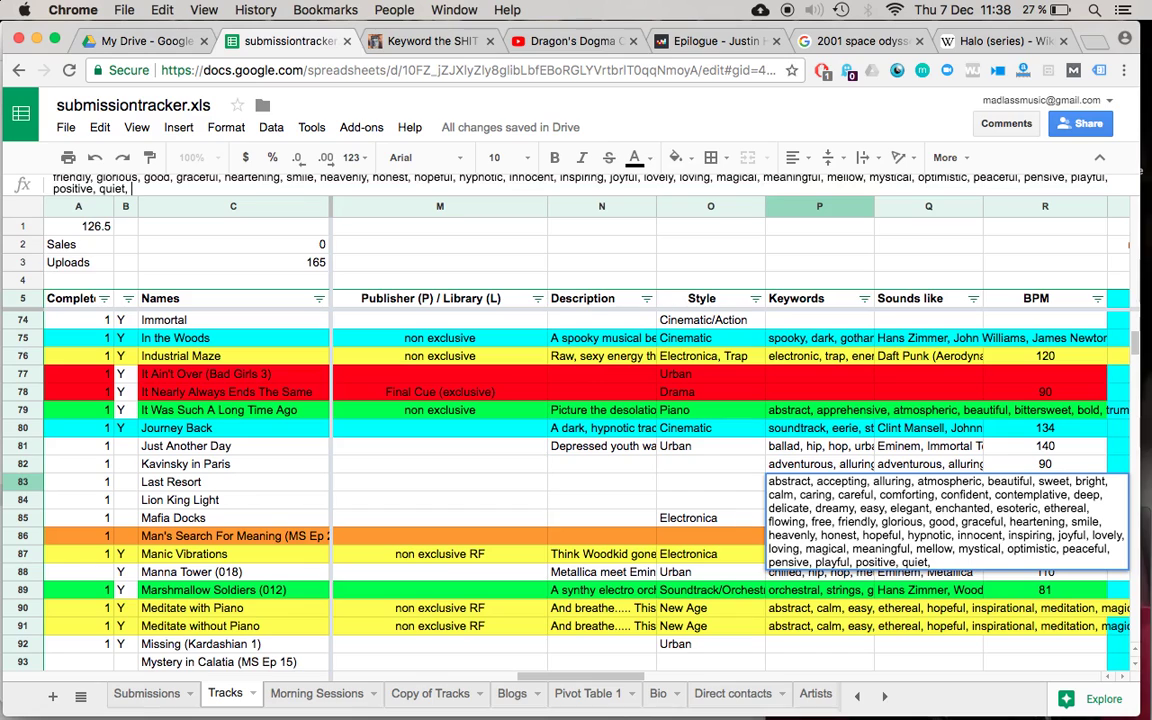
type("reflective, ")
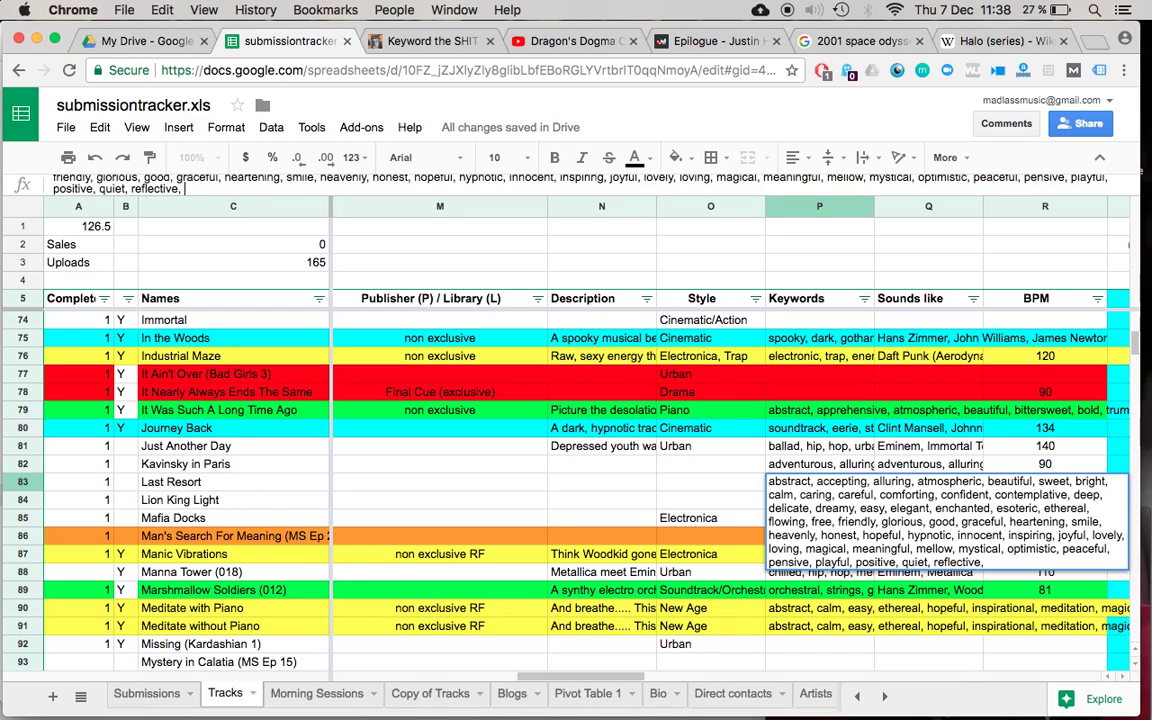
type("relaxing, r")
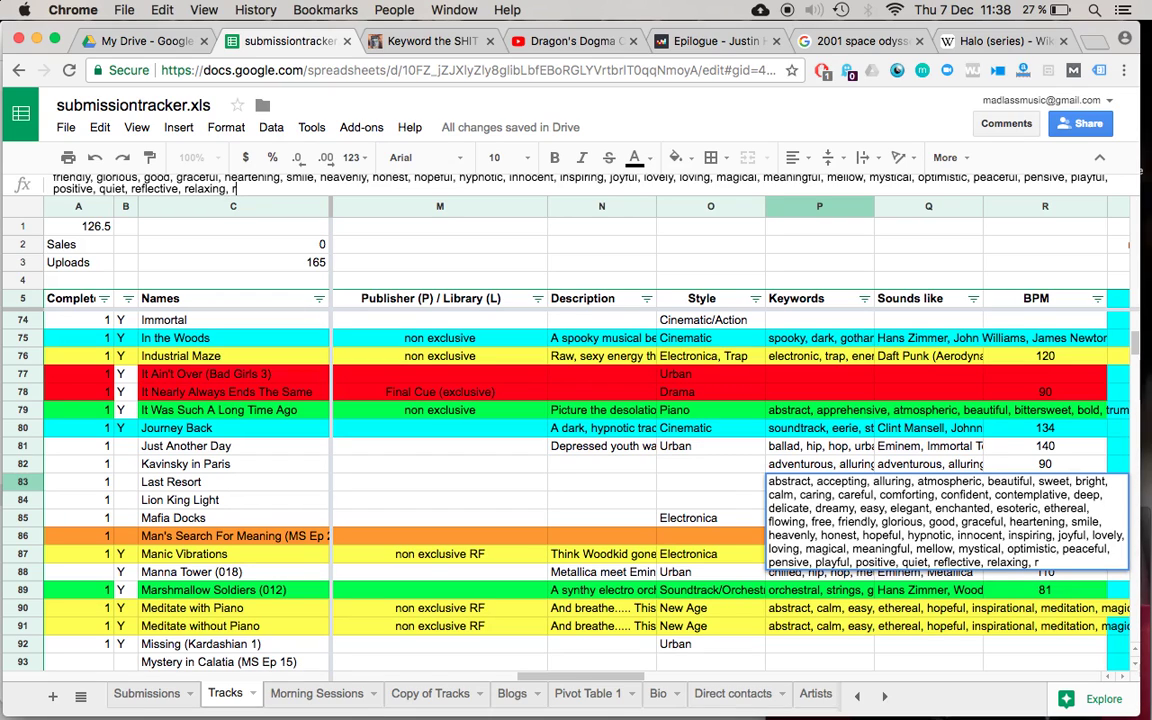
type("epetitive, ")
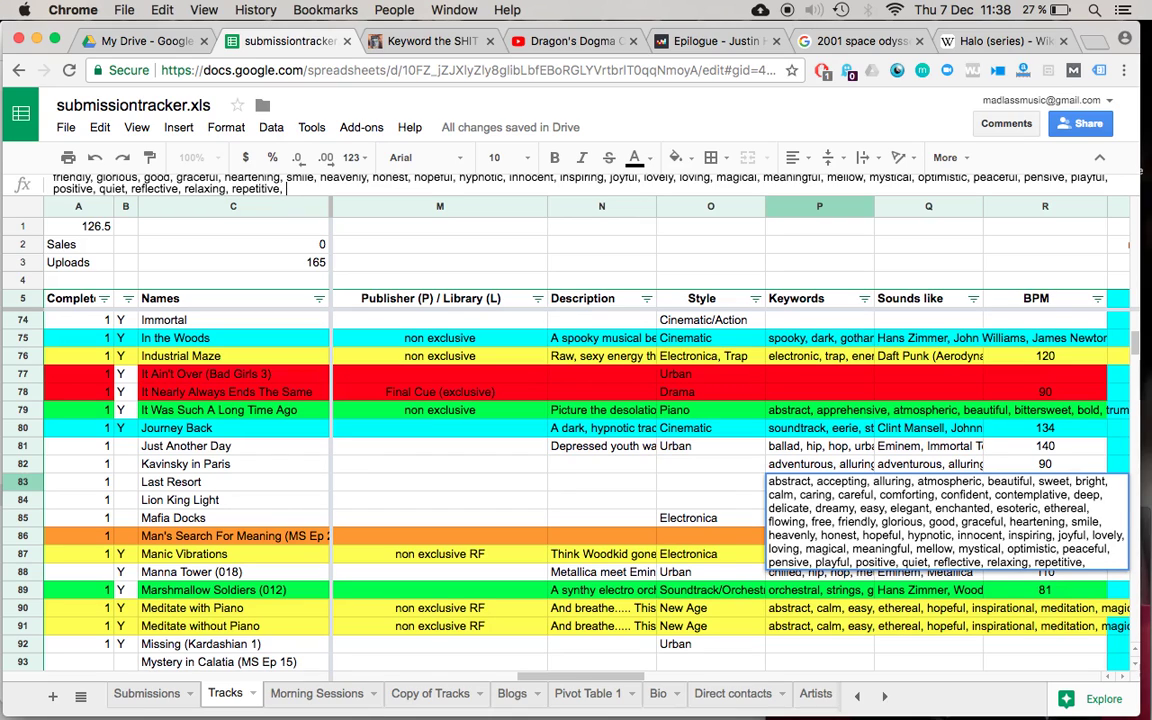
type("reverent, ")
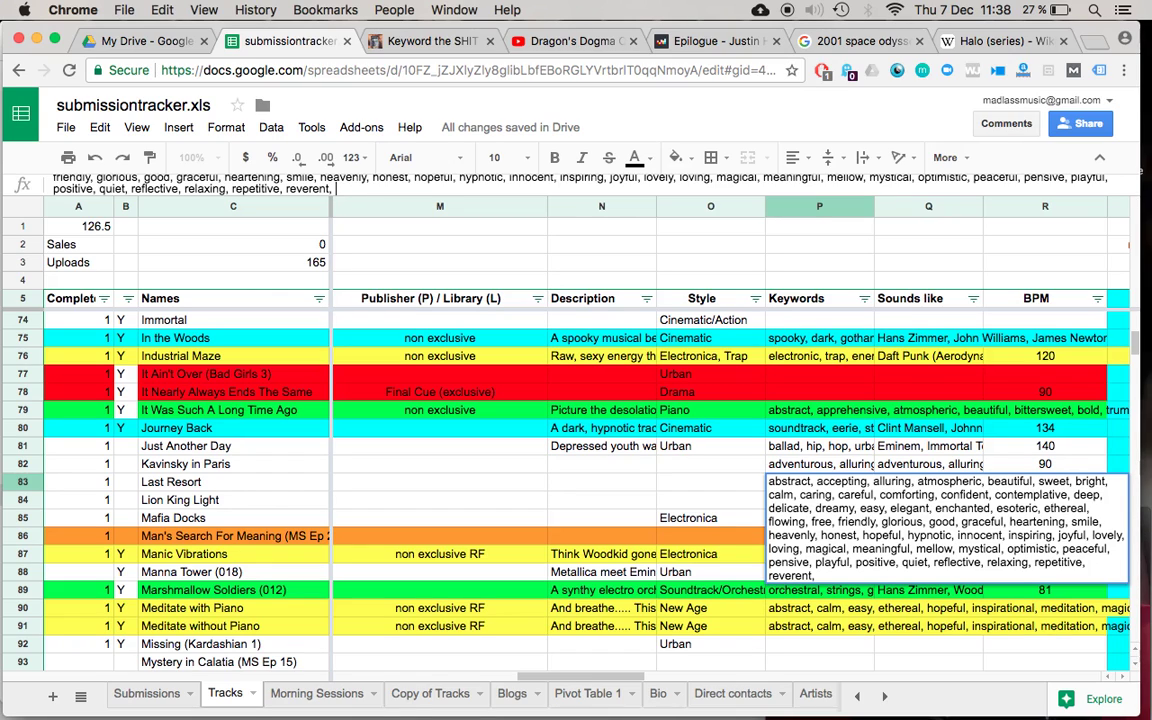
type("romantic,")
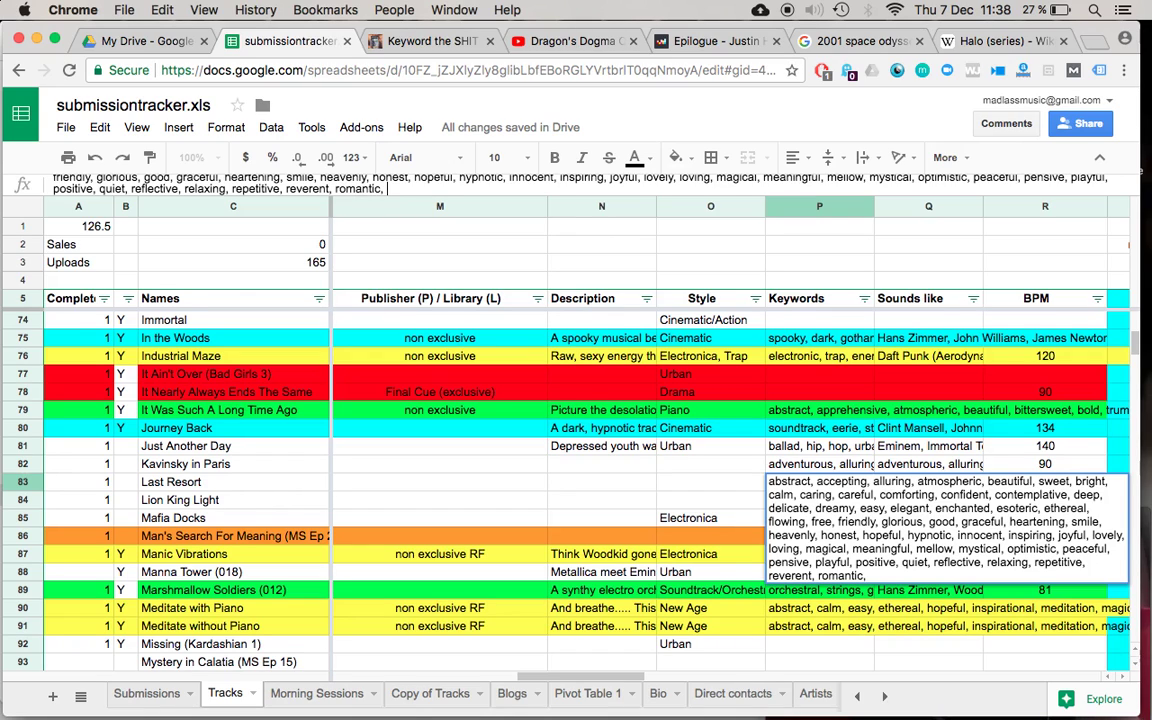
Add sensitive, sensual, sentimental, serene, simple and sincere to the Last Resort keywords
type("sensitive, sensual")
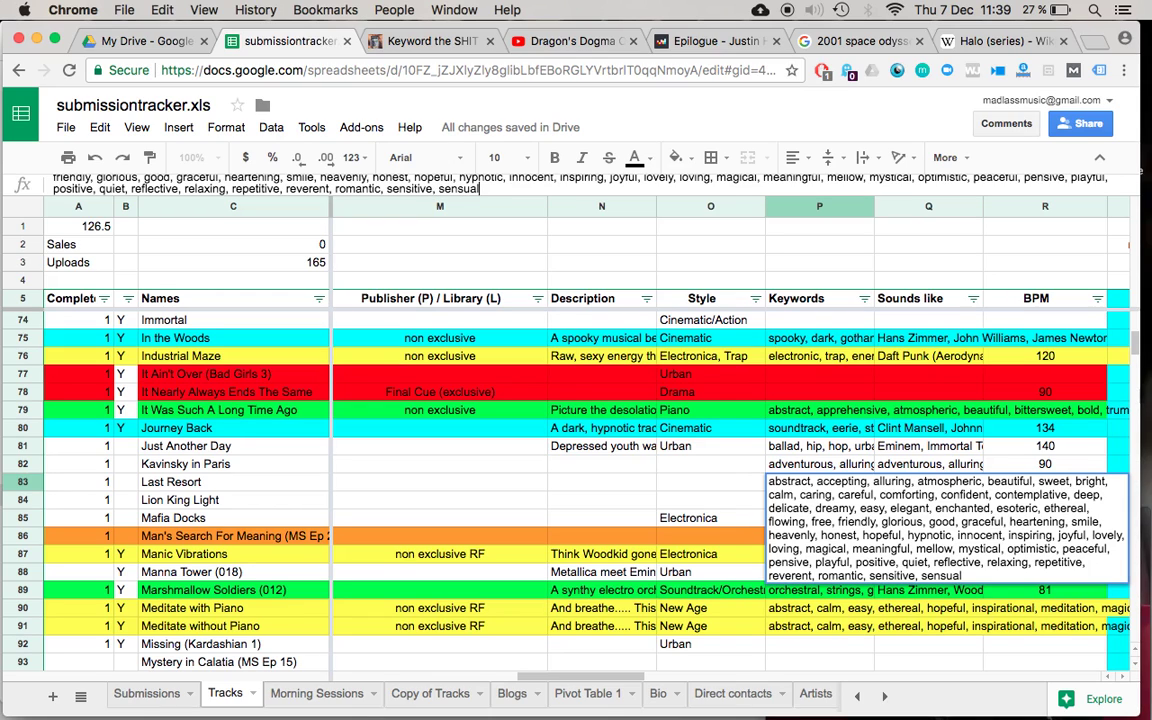
type(", sentimental")
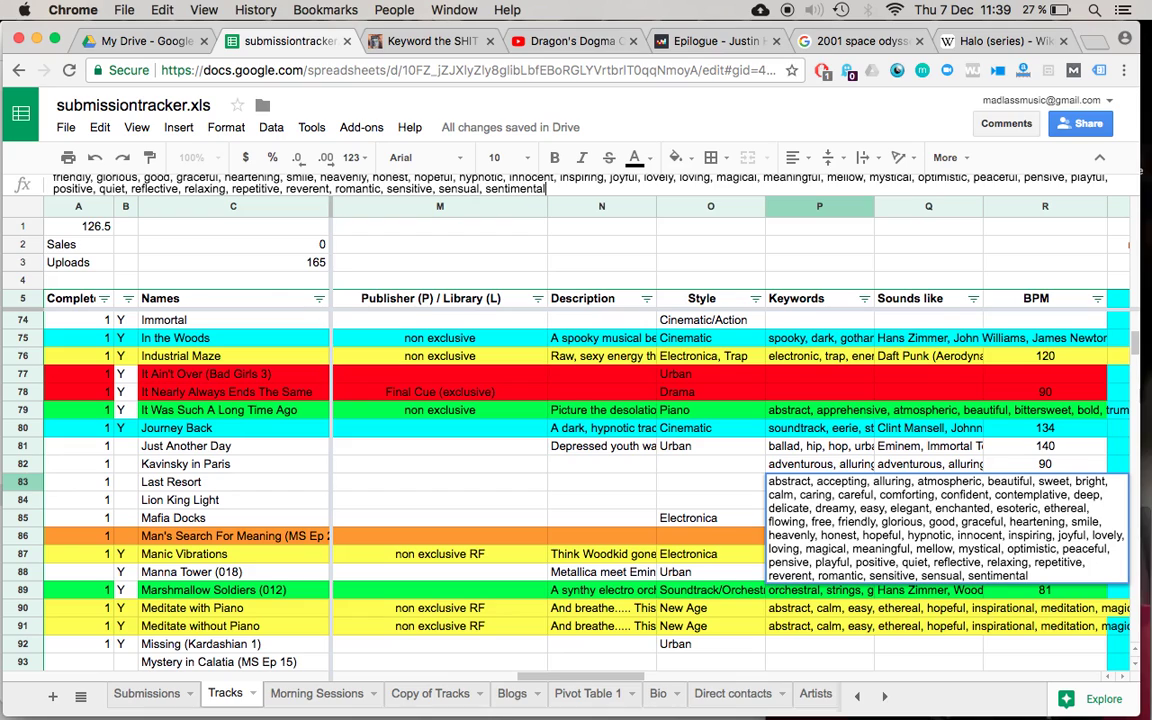
type(", serene, simple, si")
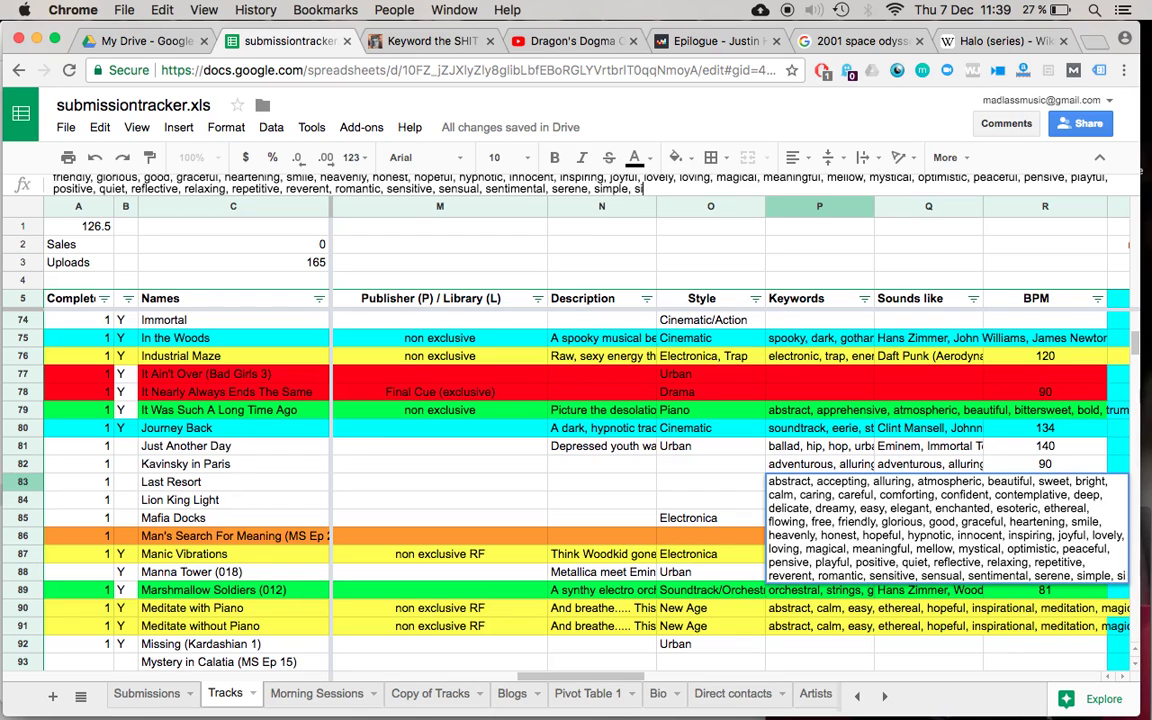
type("ncere, ")
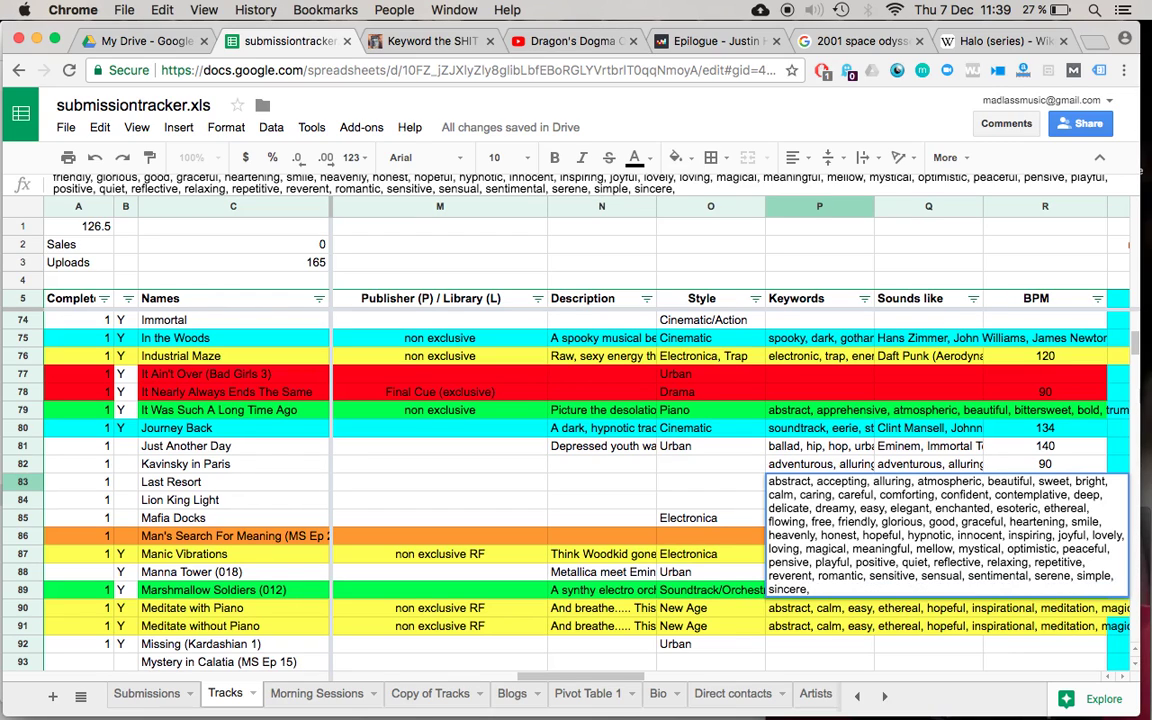
Add slow, smooth, soft, soothing, spacious and sparse to the Last Resort keywords
type("slow, smooth")
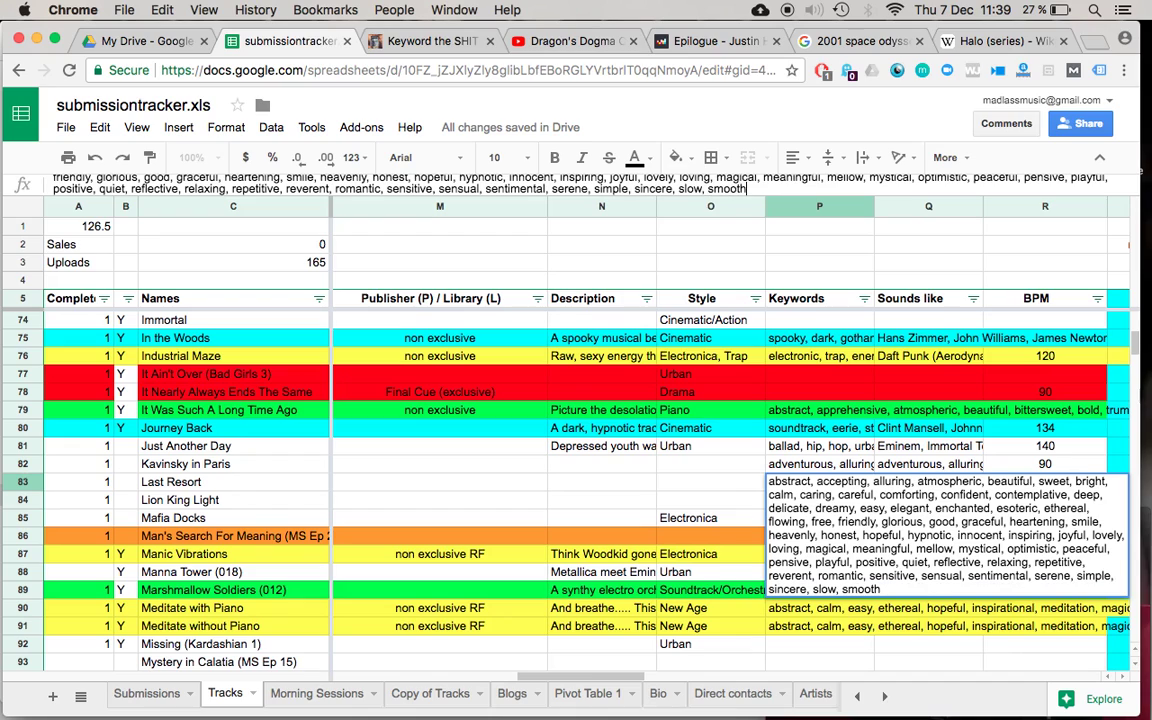
type(", soft, soothing, ")
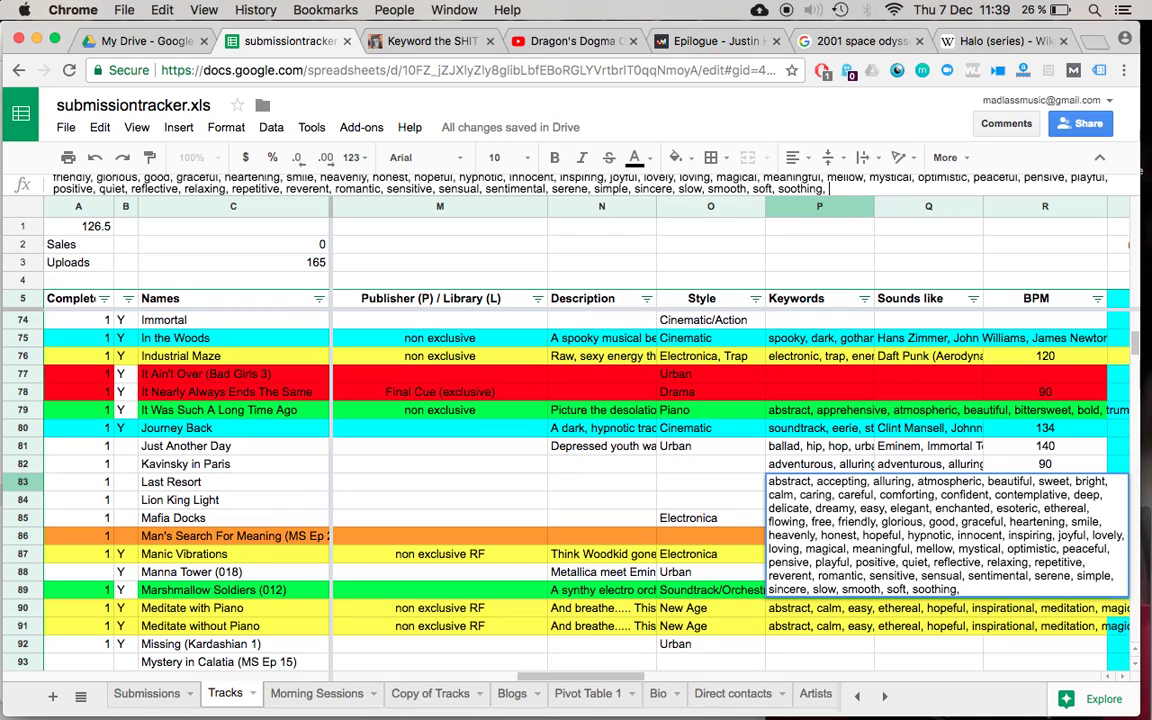
type("spacious")
type(", sparse, ")
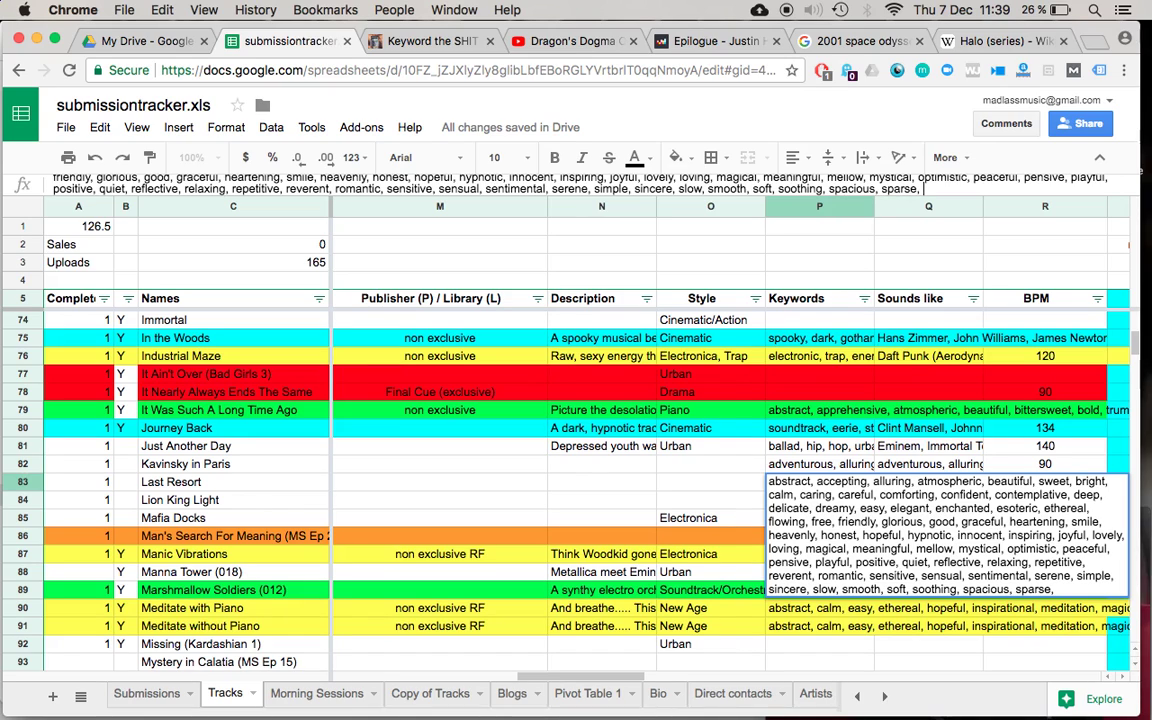
Add sublime, subtle and tender to the Last Resort keywords, making sure subtle is spelled correctly
type("sublime, sub")
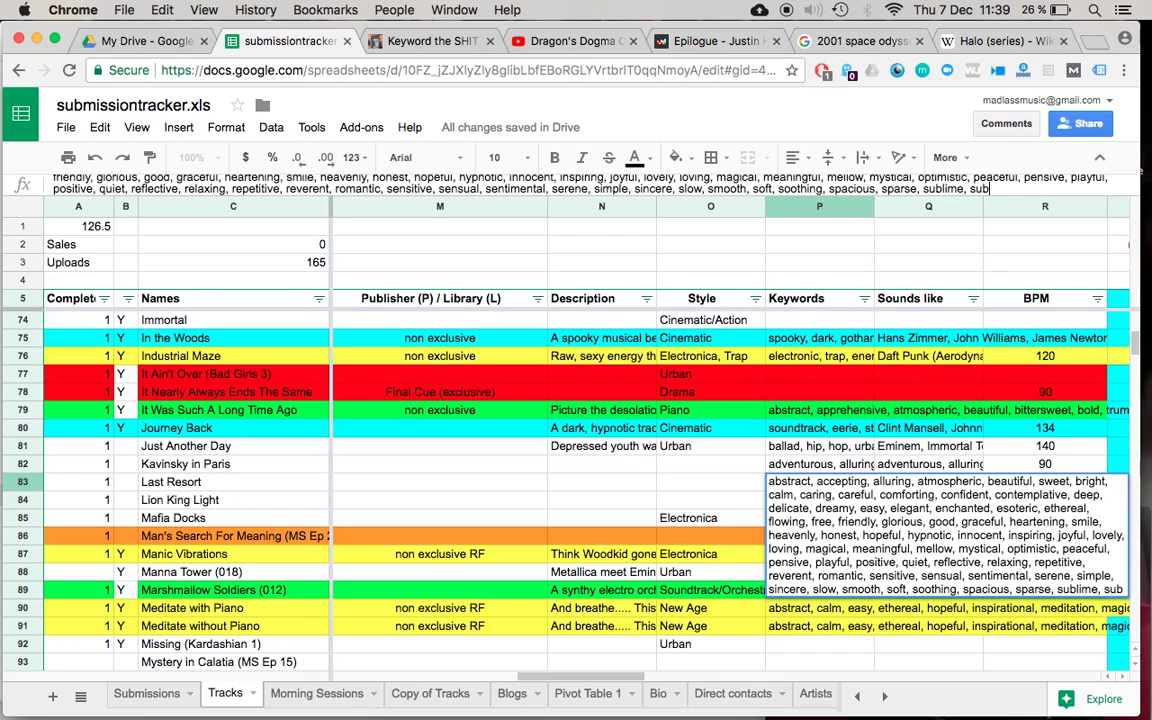
type("te, ")
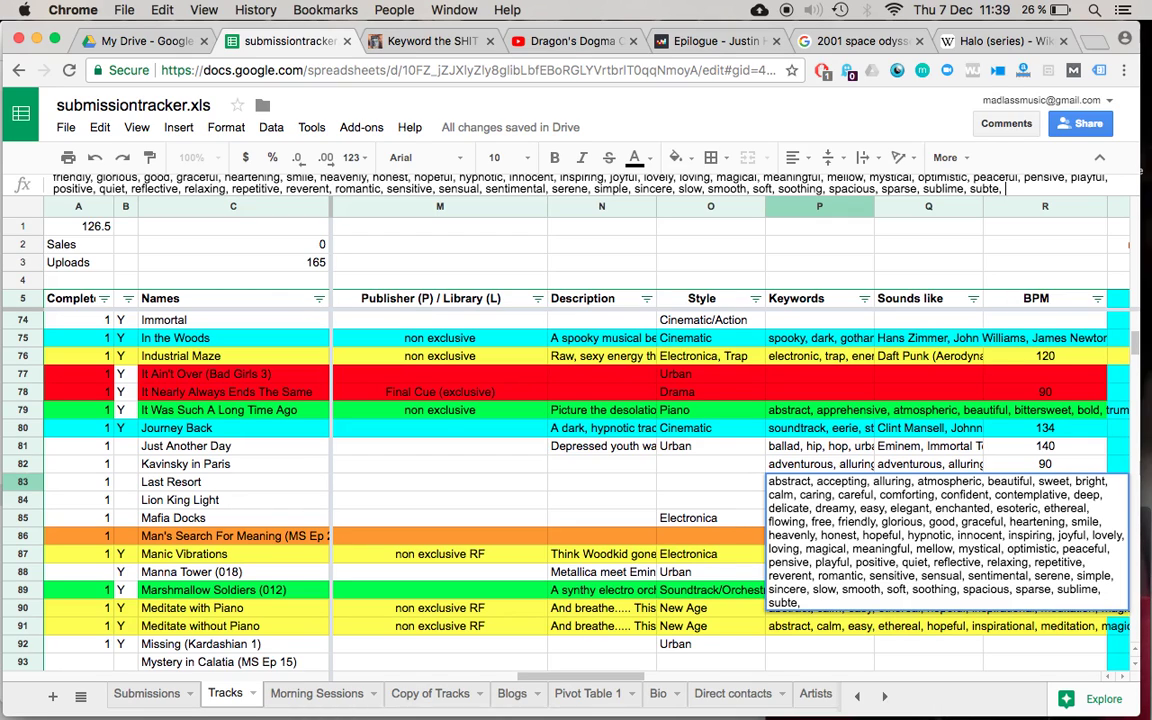
type("s")
left_click(1009, 182)
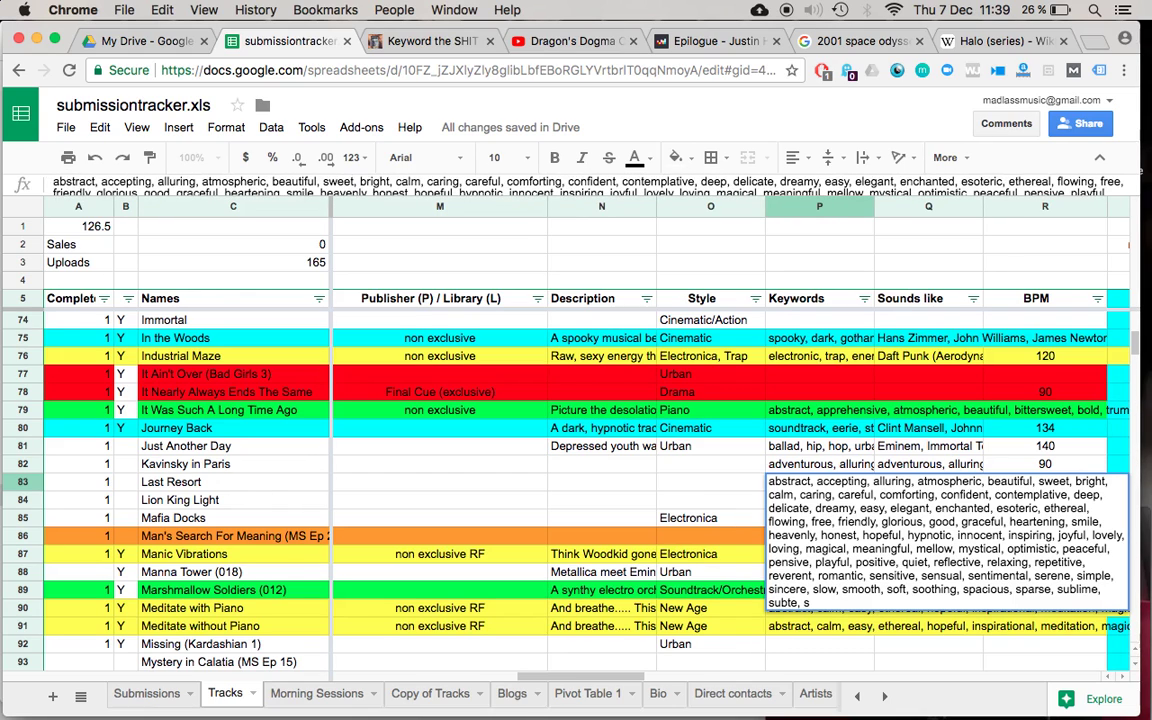
scroll(1009, 185, "down", 2)
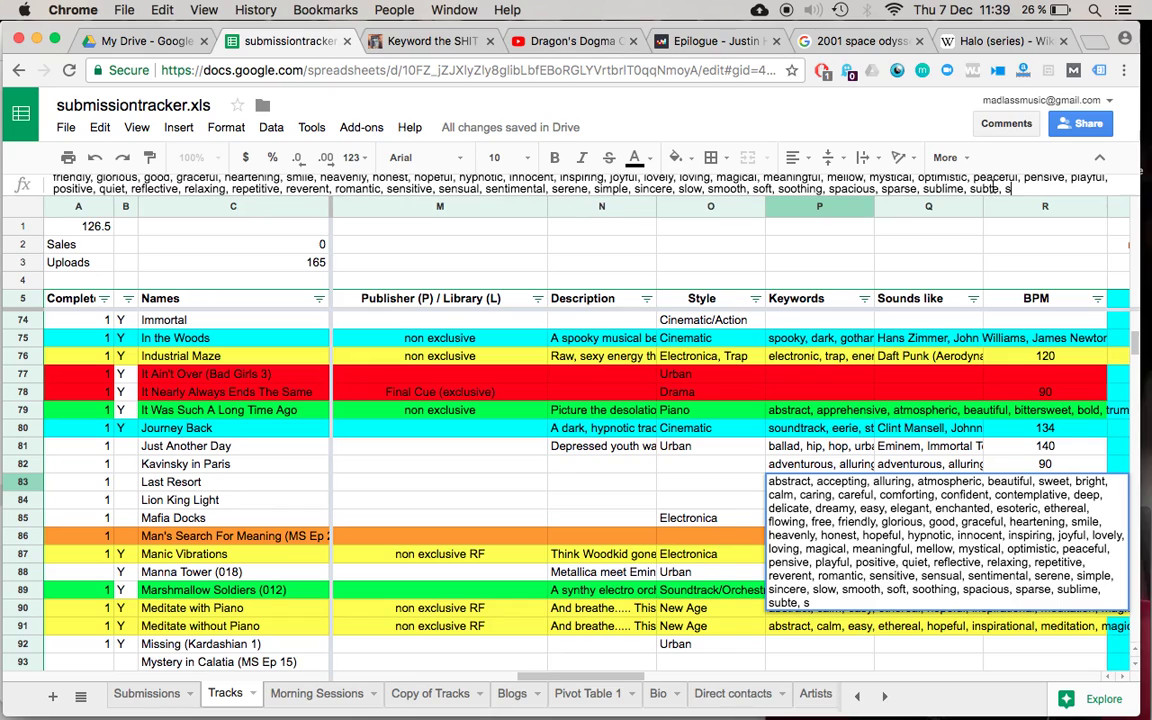
left_click(991, 188)
type("l")
left_click(1034, 188)
key("BackSpace")
type("tender,")
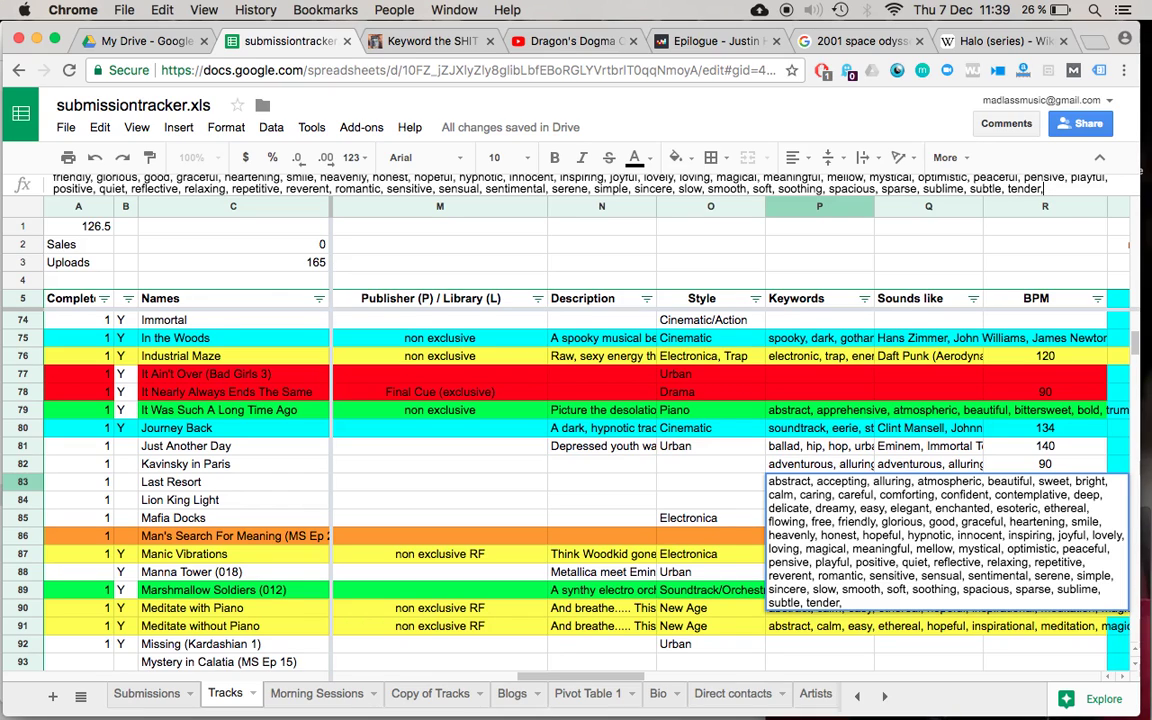
Add thankful, grateful, thoughtful, touching, warm, wholesome and wondrous to the Last Resort keywords
type(" thankful, grateful")
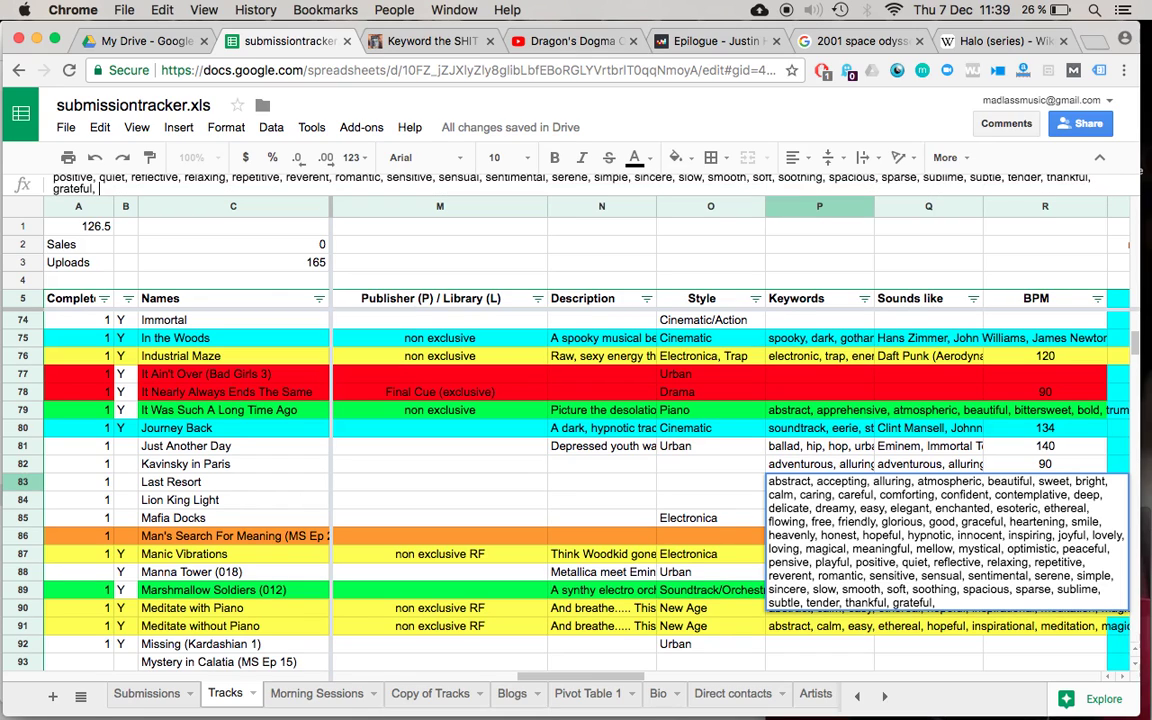
type(", thoughtful, touching,")
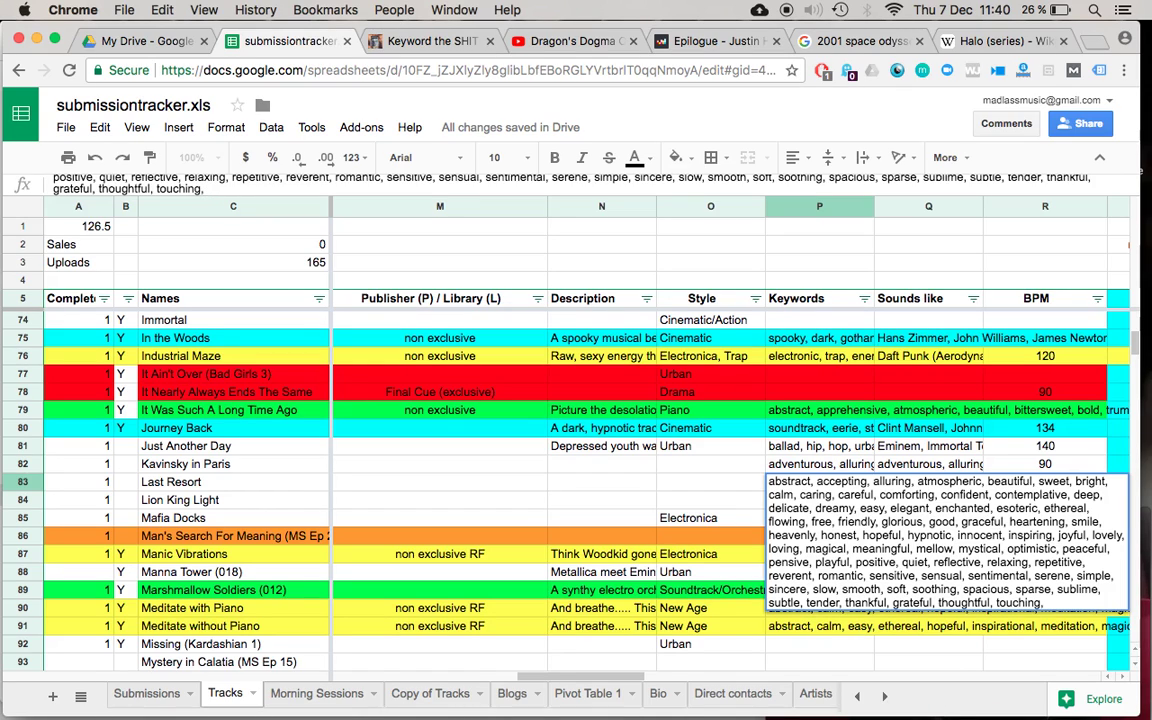
type("warm, wholesome, ")
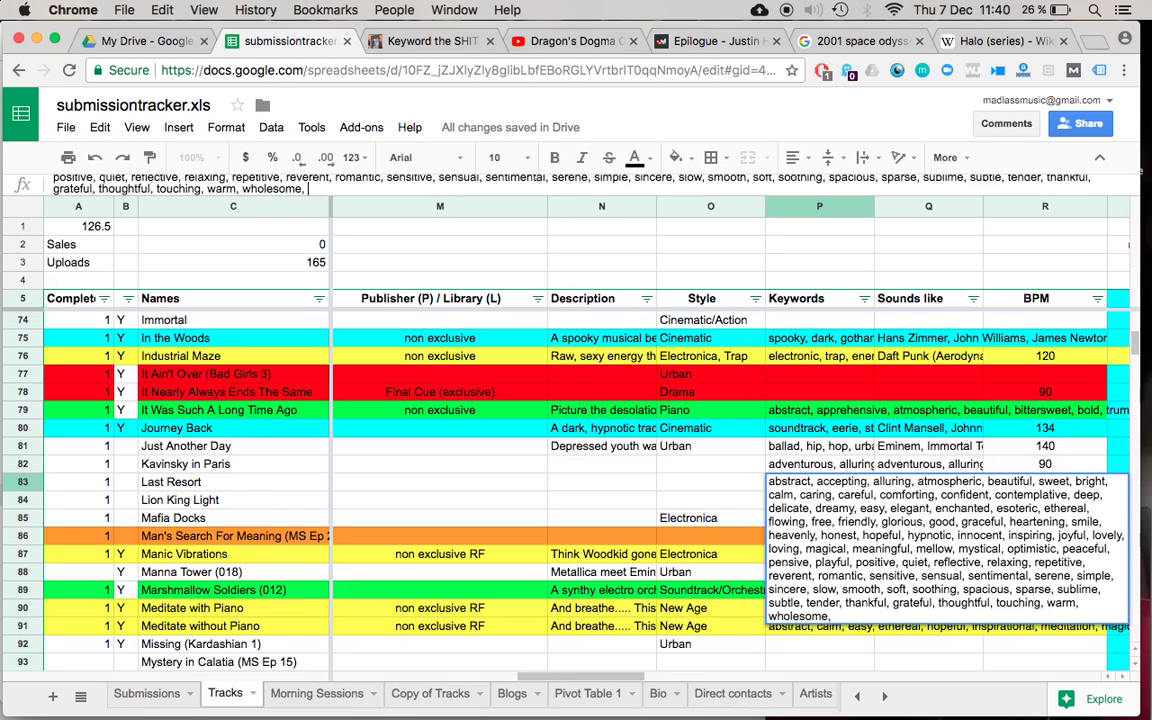
type("wondrous")
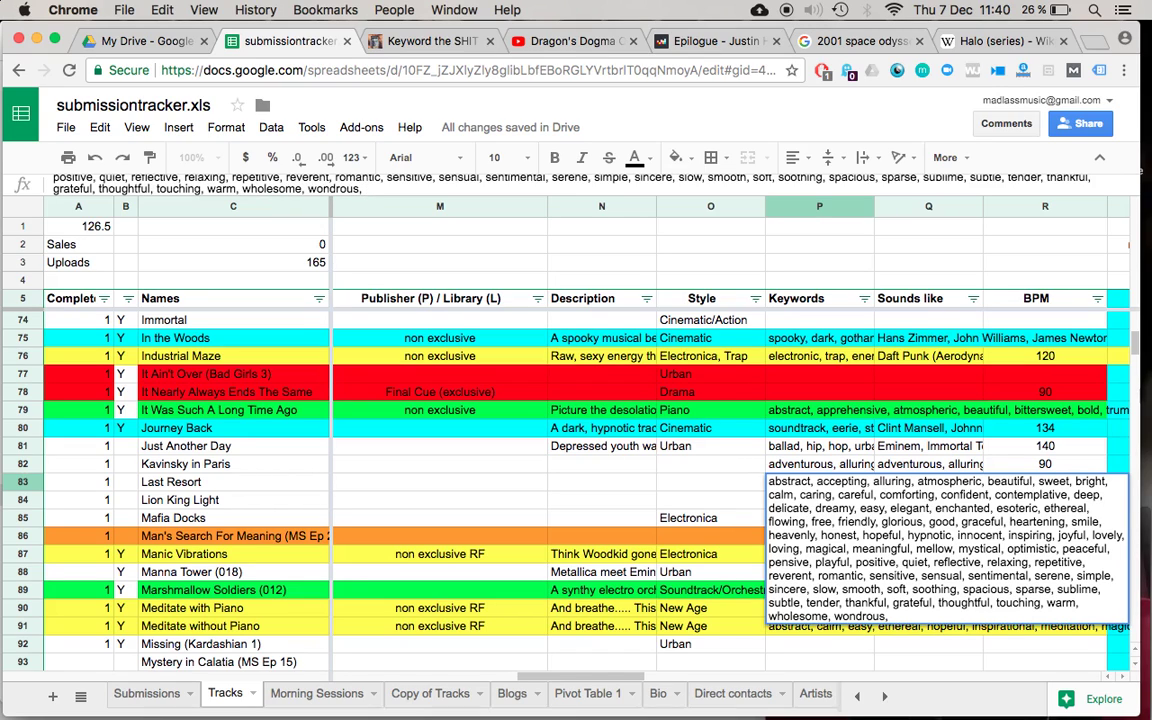
Add waterworld, berlin, 2010s, film instrumental and fantasy to the Last Resort keywords
type(", waterworld")
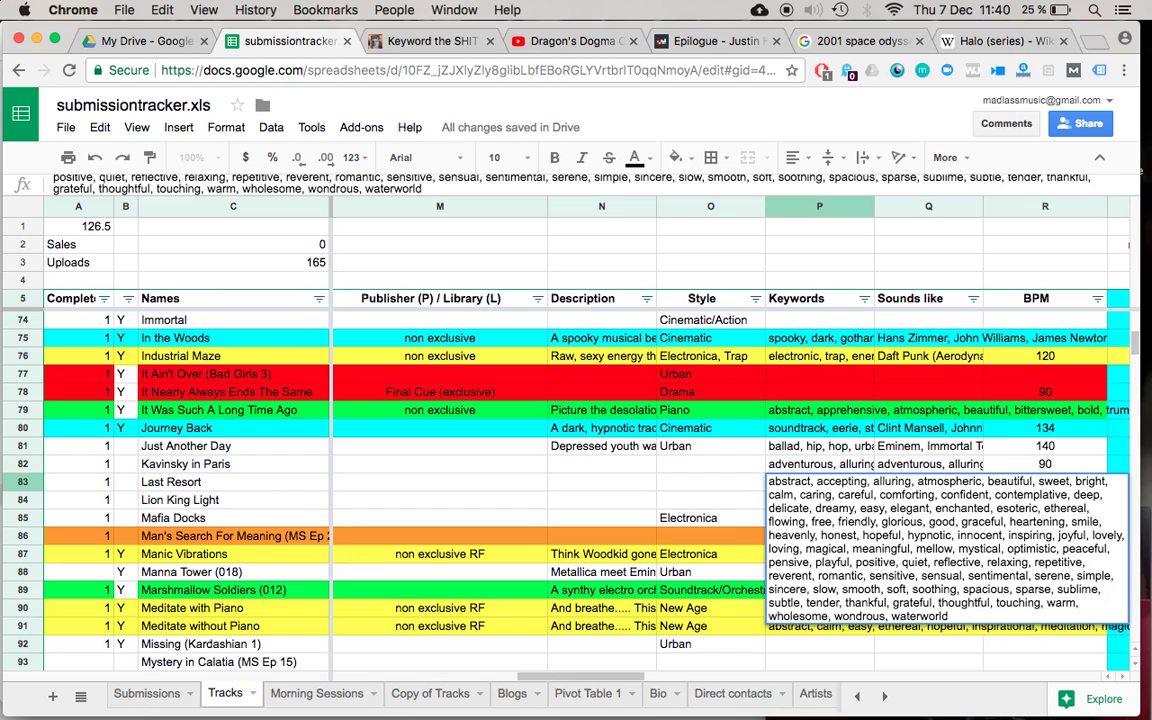
type(", berlin, 2010s,")
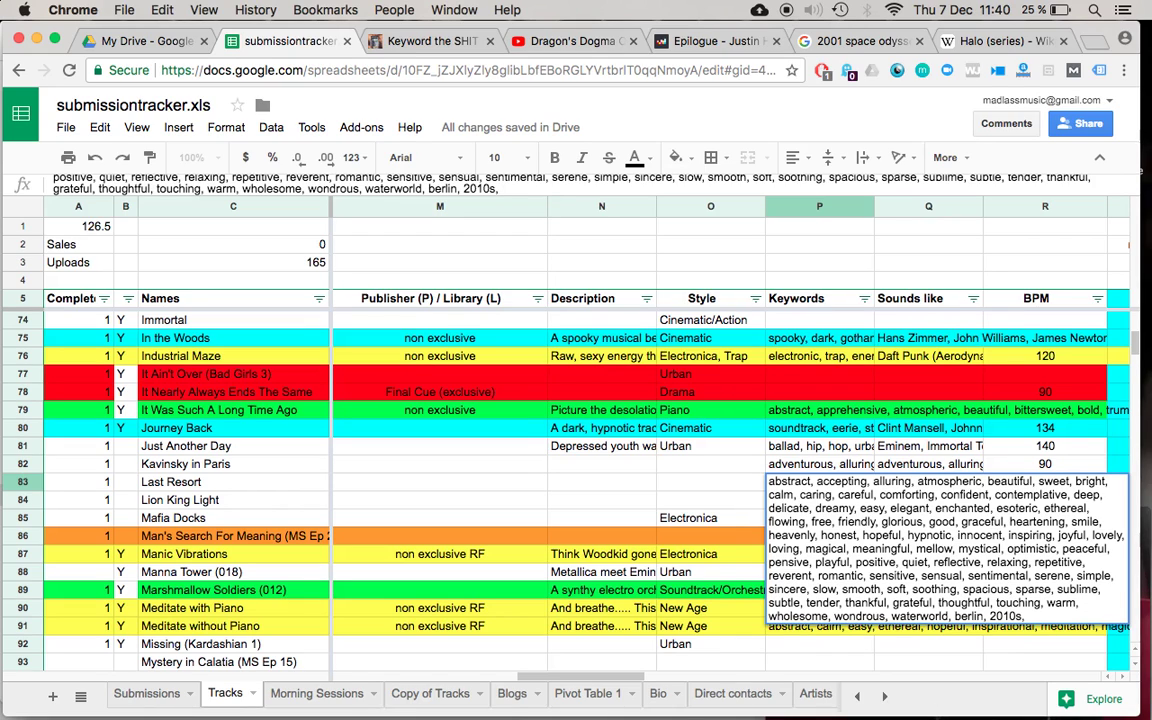
type("film instrumental,")
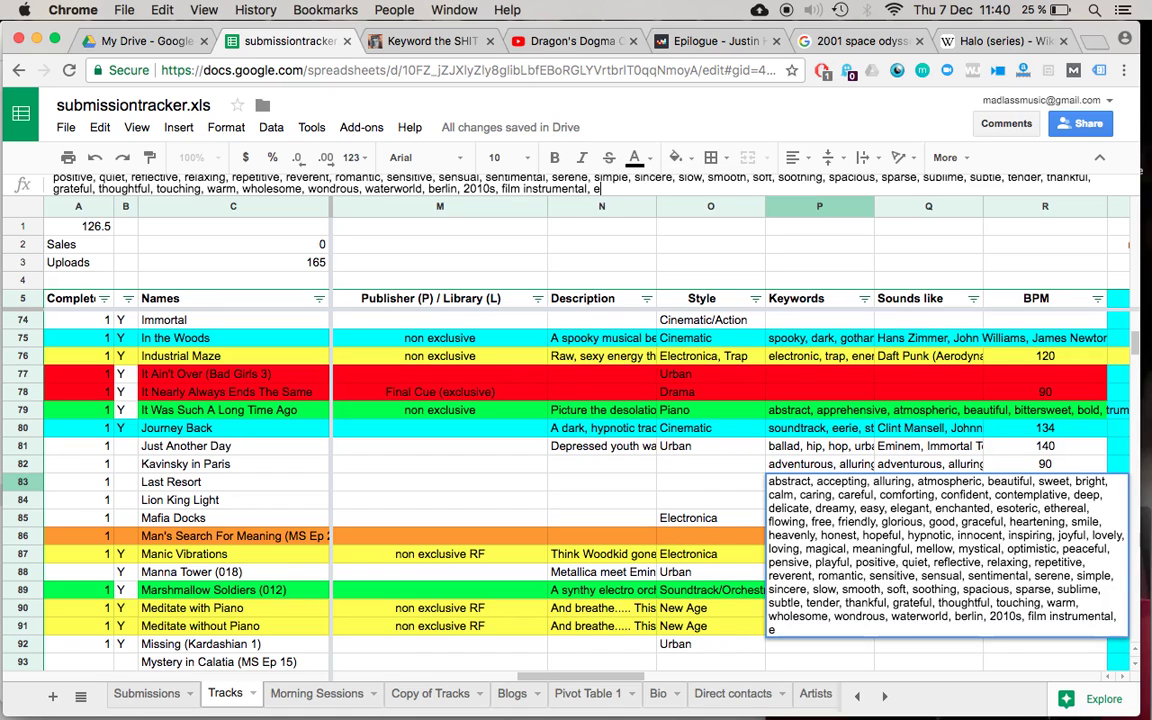
type("exoe")
key("BackSpace")
key("BackSpace")
key("BackSpace")
key("BackSpace")
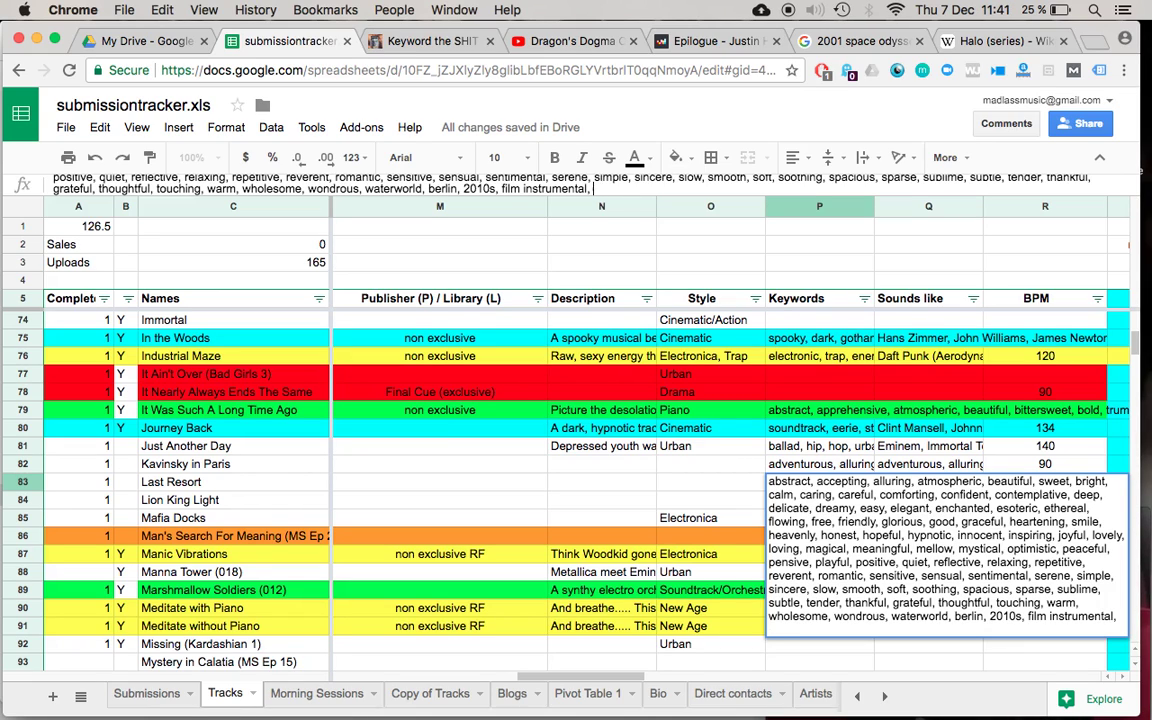
type("fantasy")
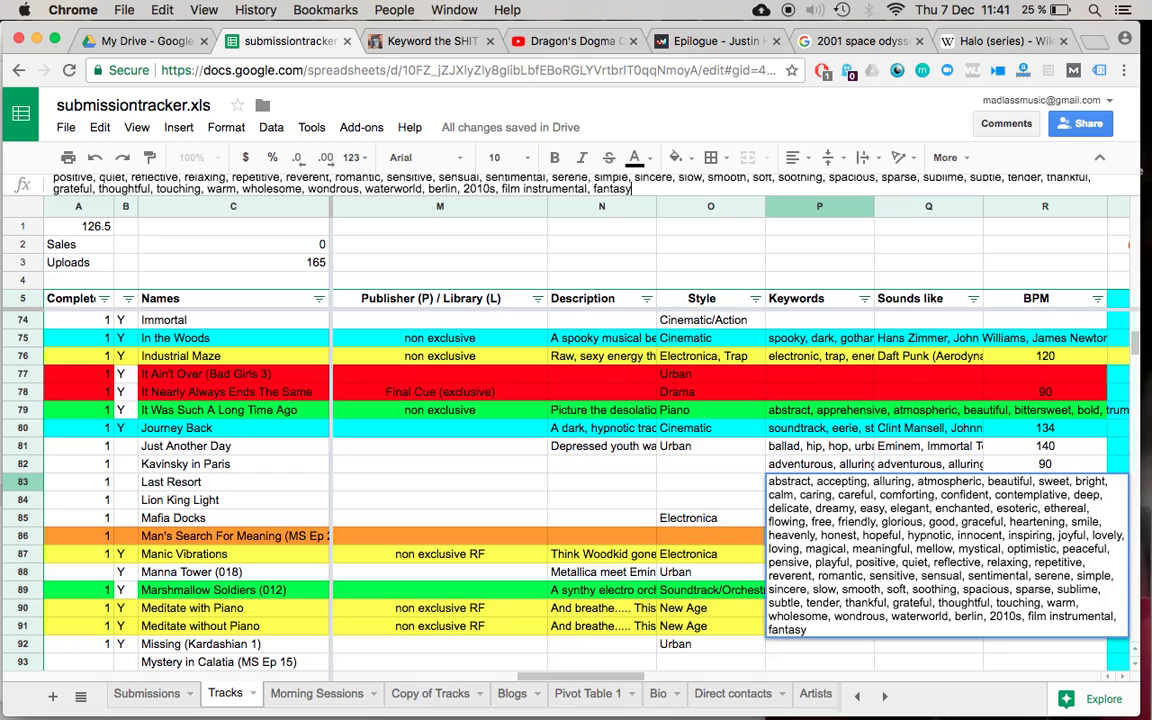
type(",")
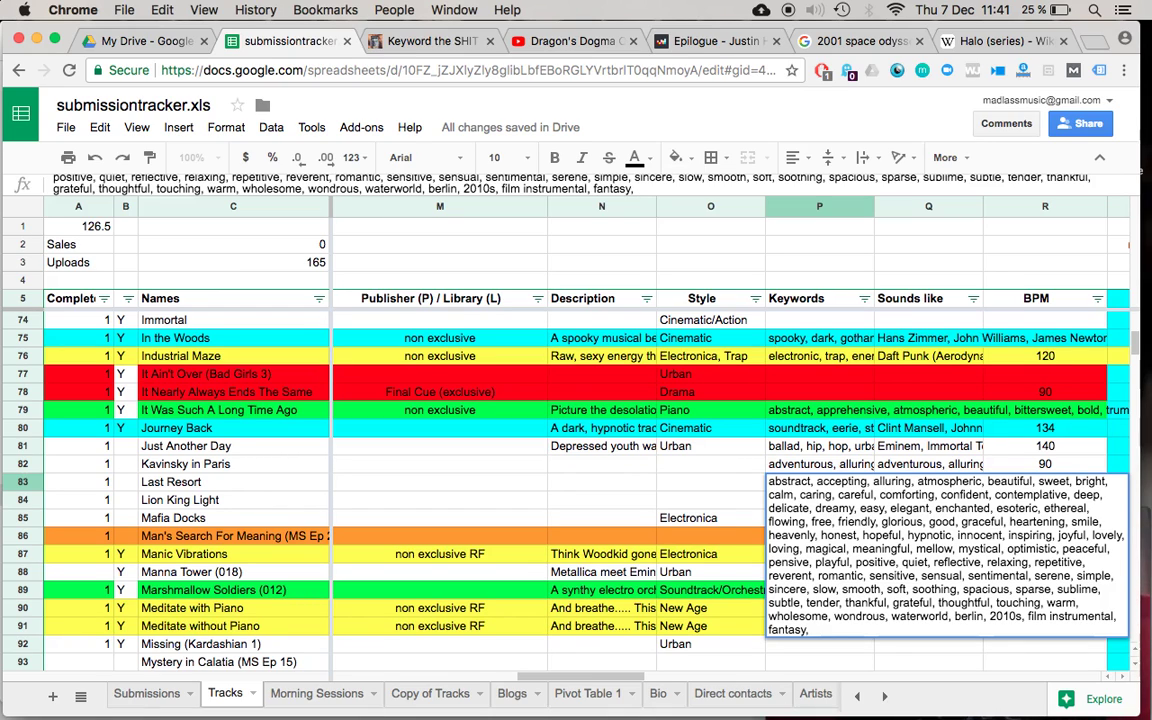
Look up the meaning of lurid with a web search in a new browser tab
key("super+t")
type("lurid ")
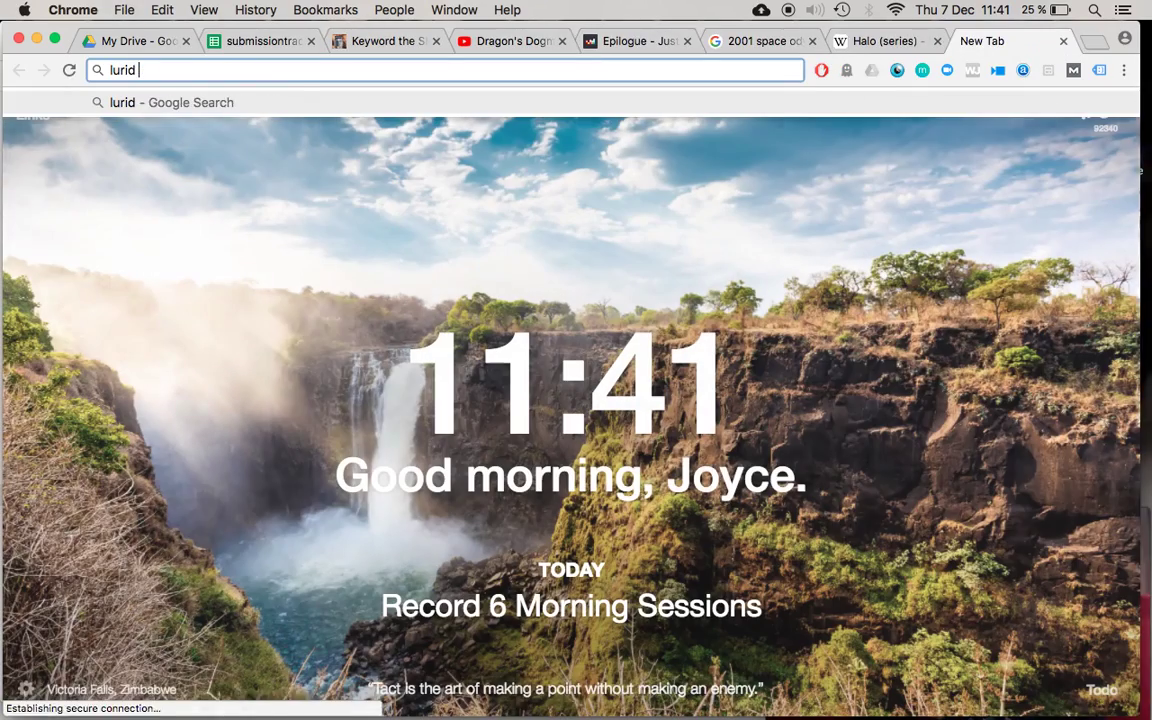
type("meaning")
key("Return")
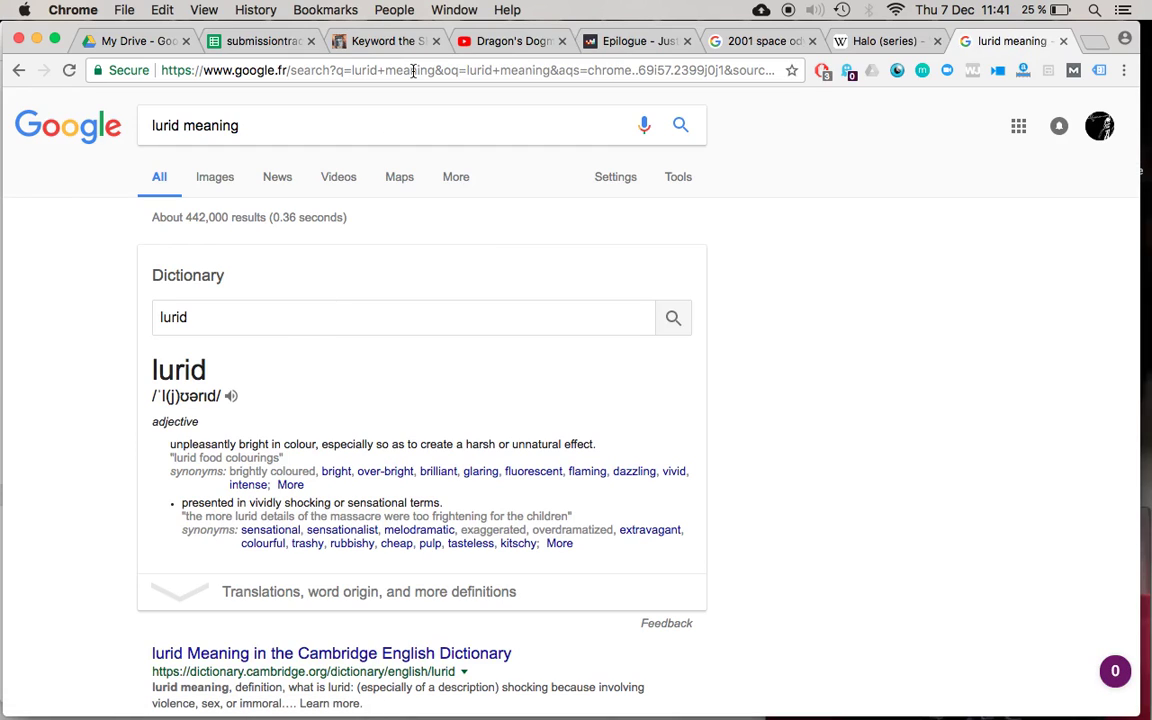
Back in the submission tracker, add melancholic, psychological, futuristic, gay, lurid, back alley and dark to the Last Resort keywords
left_click(264, 41)
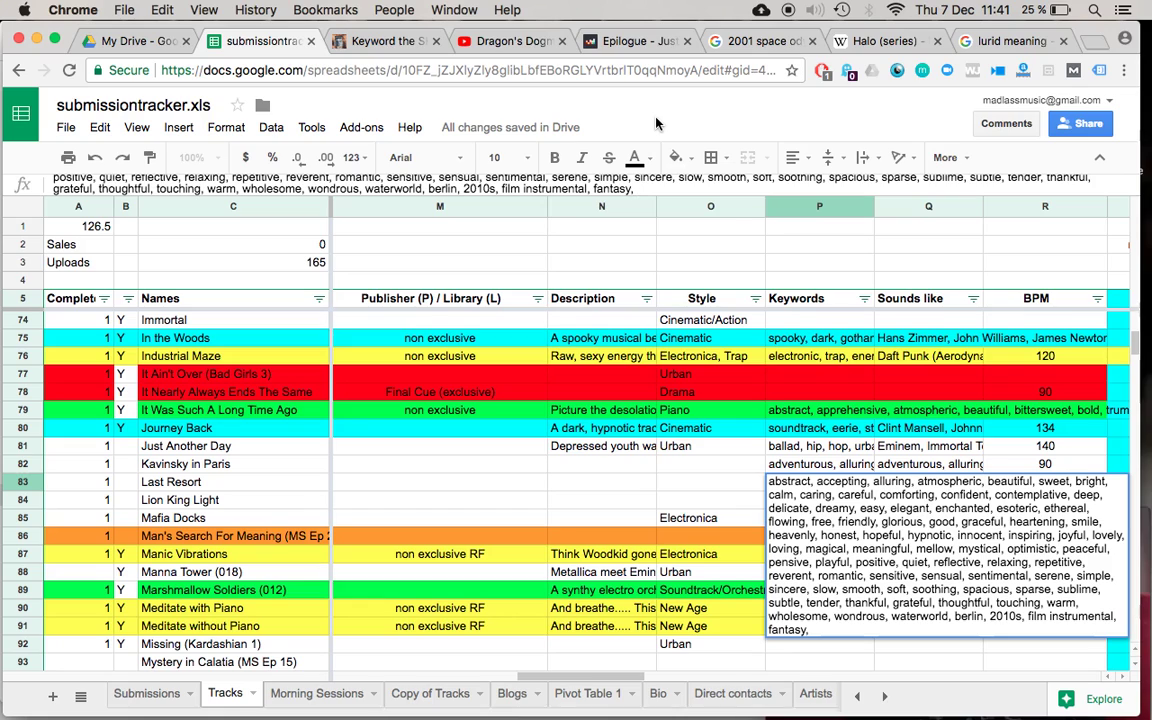
type("melancholic, ")
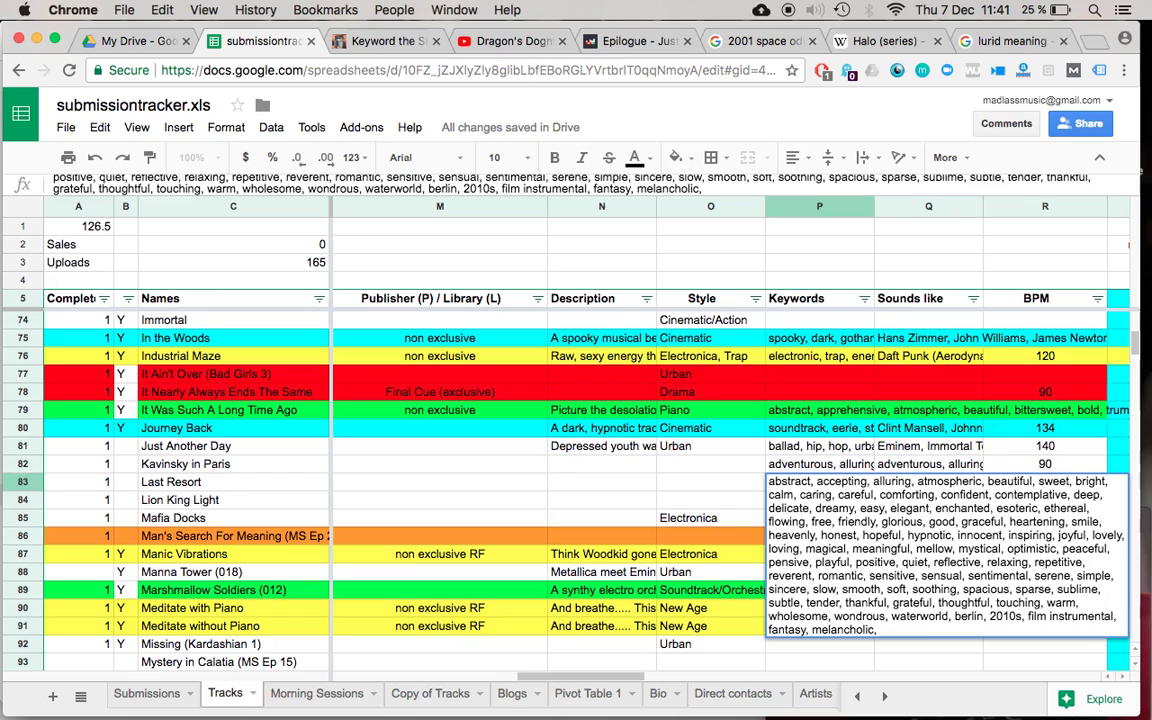
type("psy")
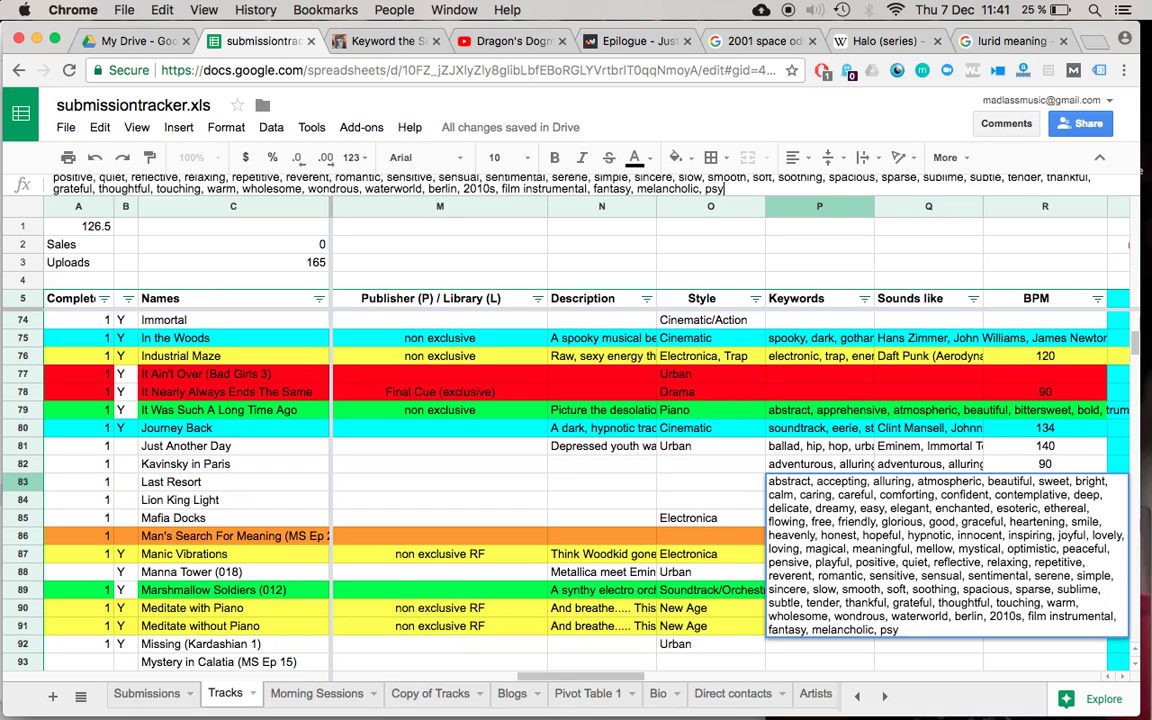
type("chological, ")
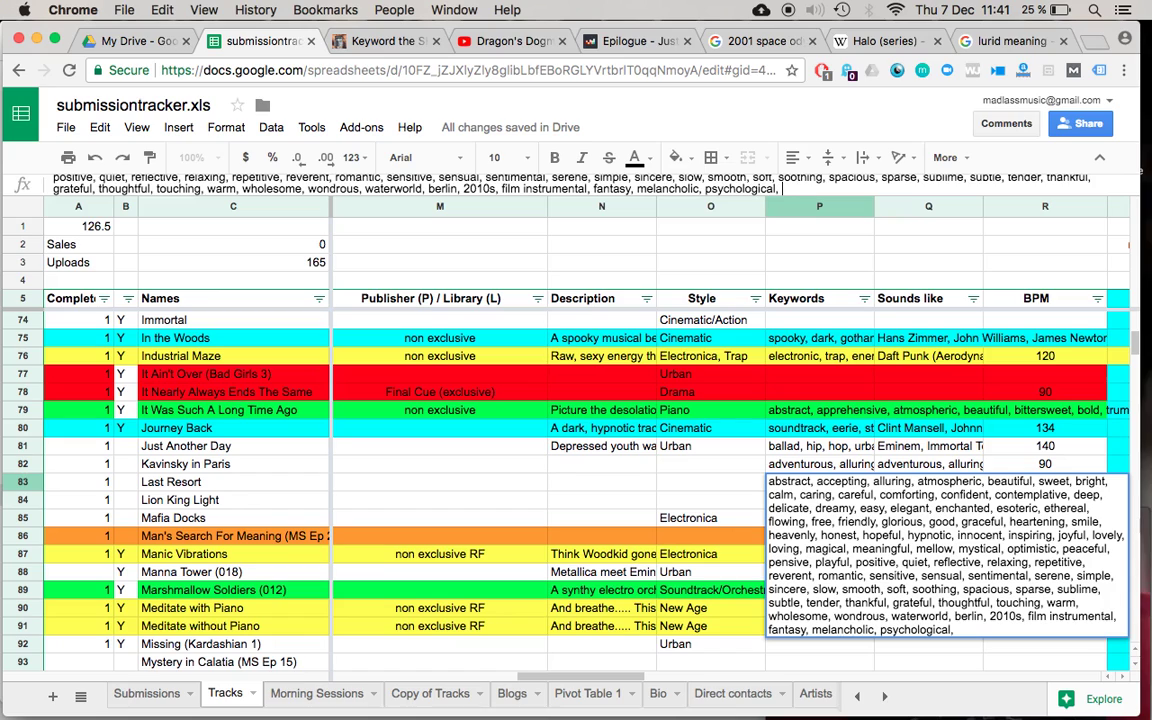
type("futuristic, gay")
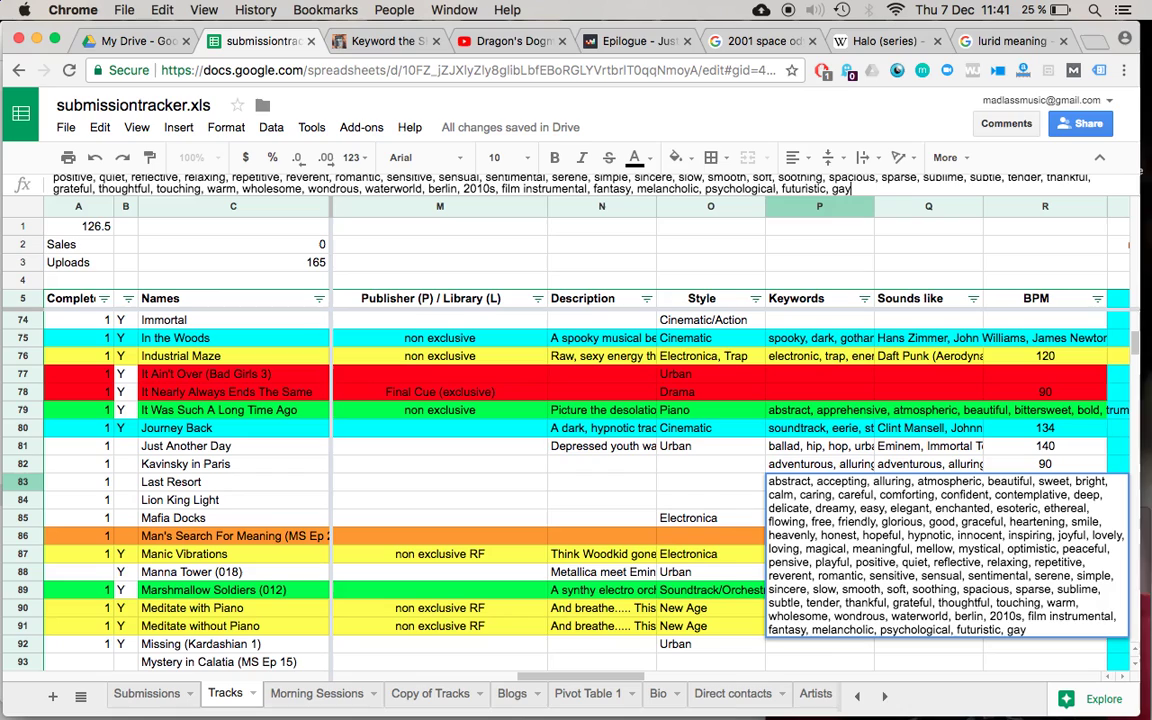
type(", lurid, back alley")
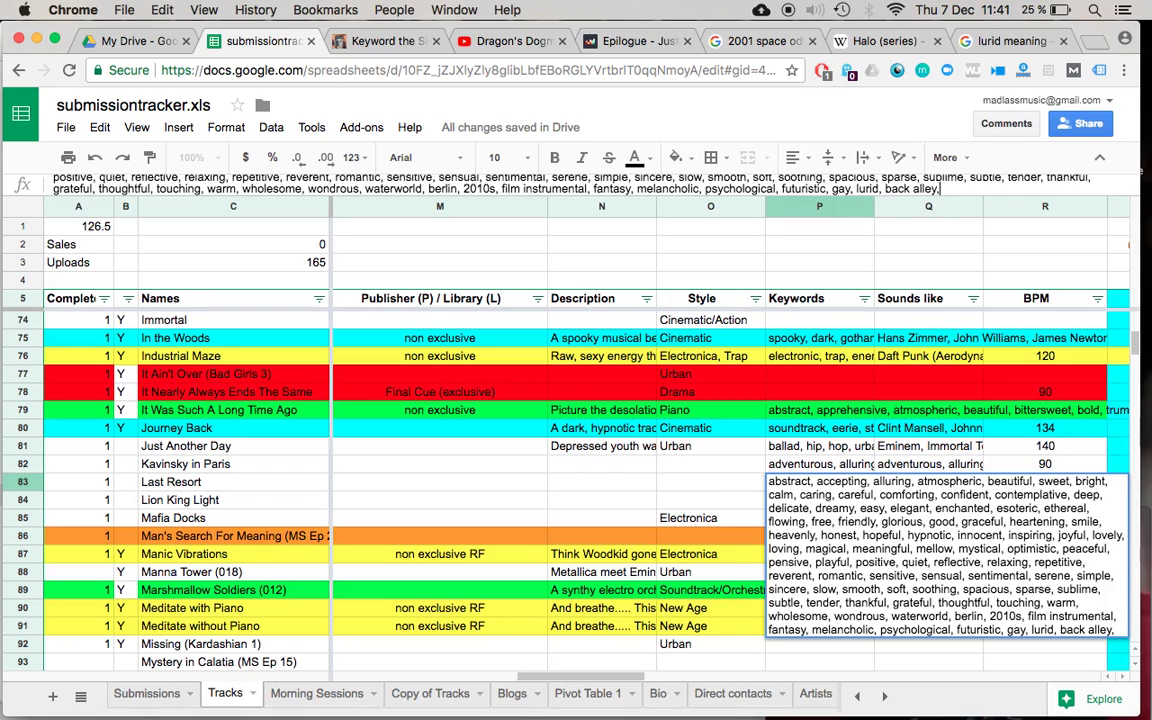
type(", dark,")
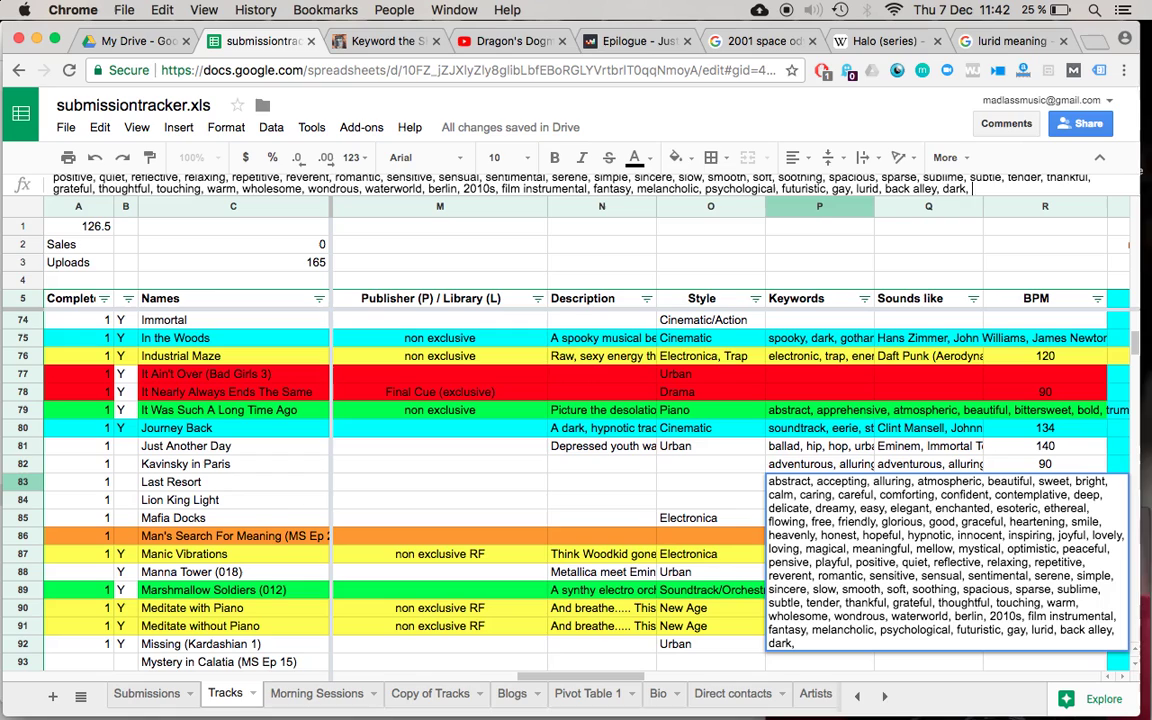
Switch to the open YouTube page and search for queer as folk soundtrack
key("super+Tab")
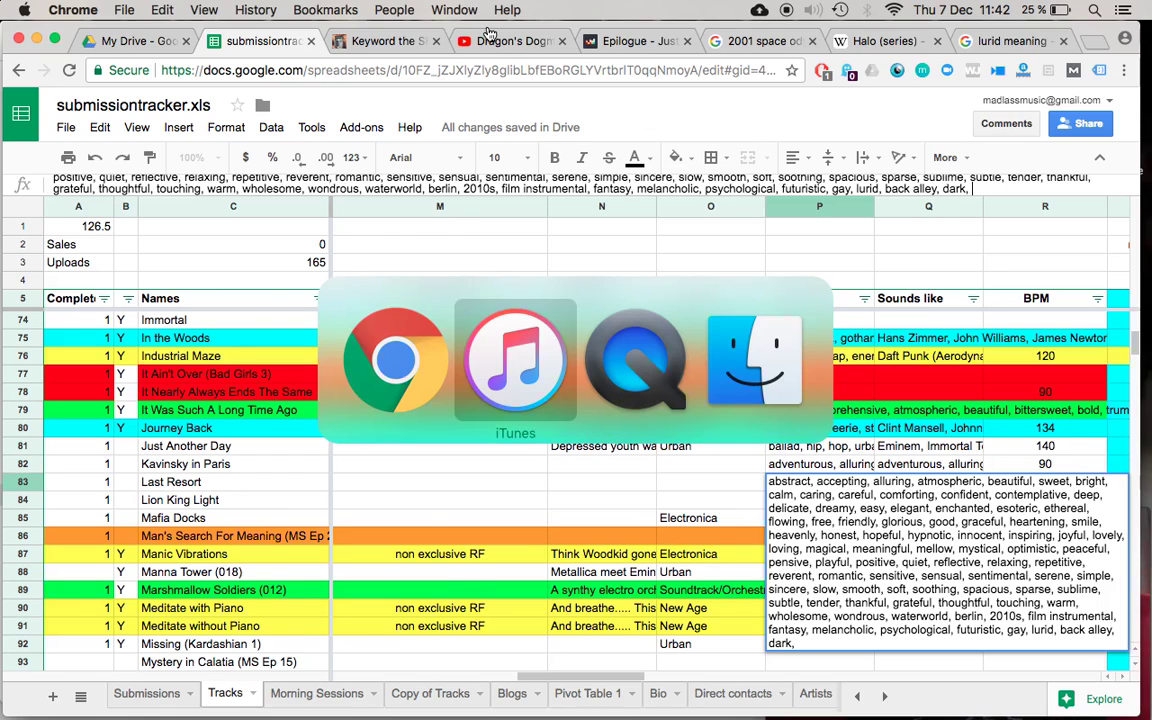
key("super+Tab")
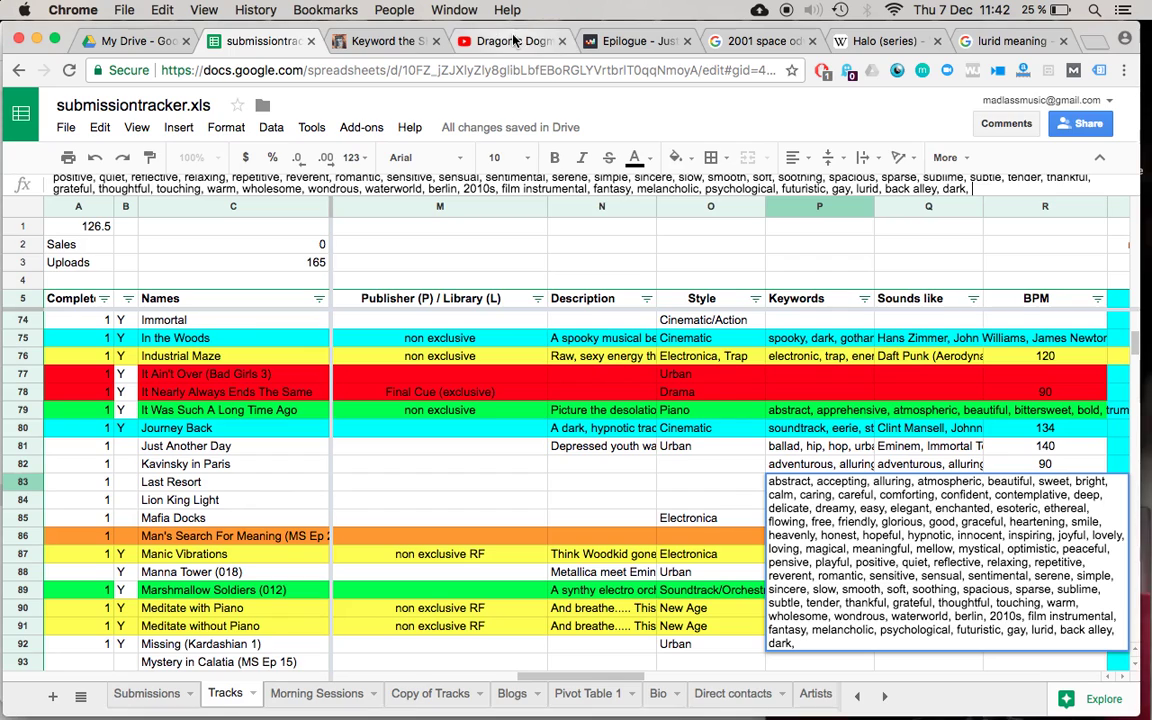
left_click(513, 40)
left_click(318, 110)
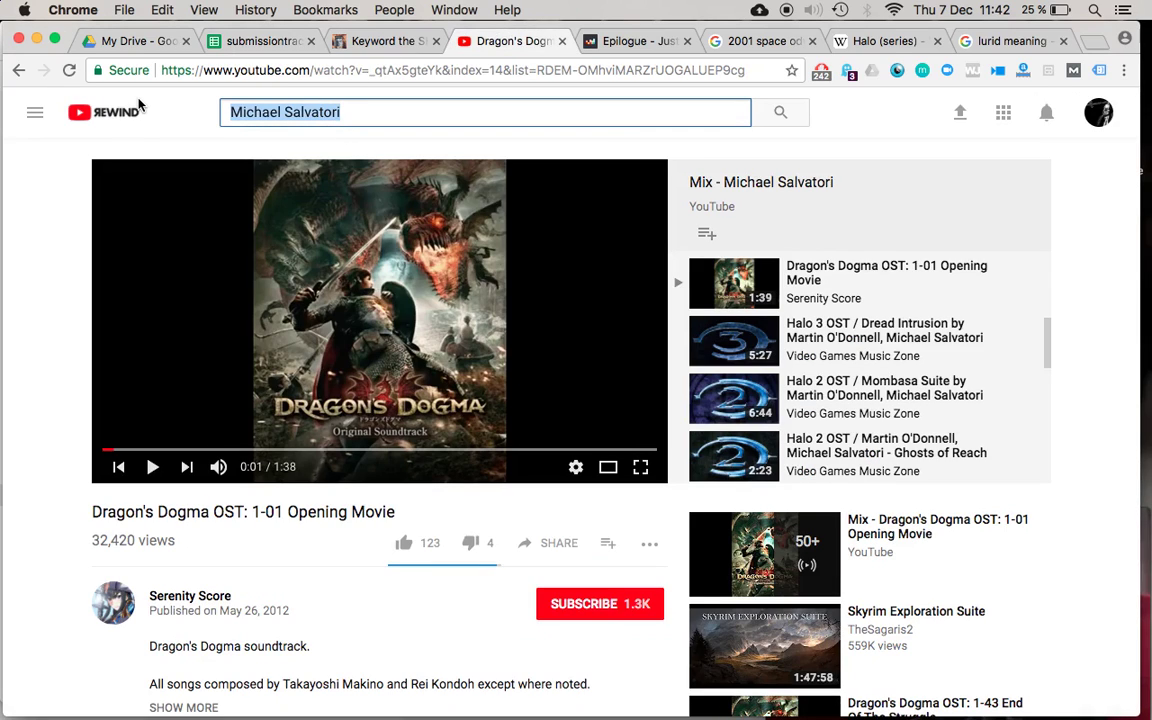
type("q")
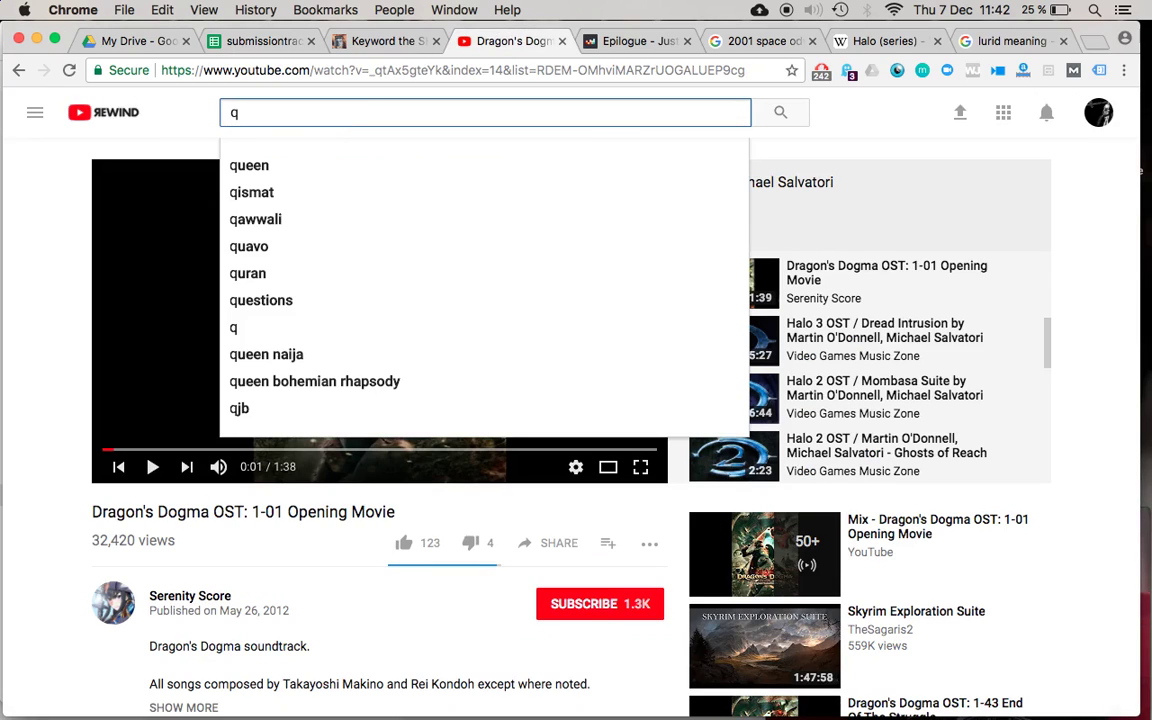
type("ueer")
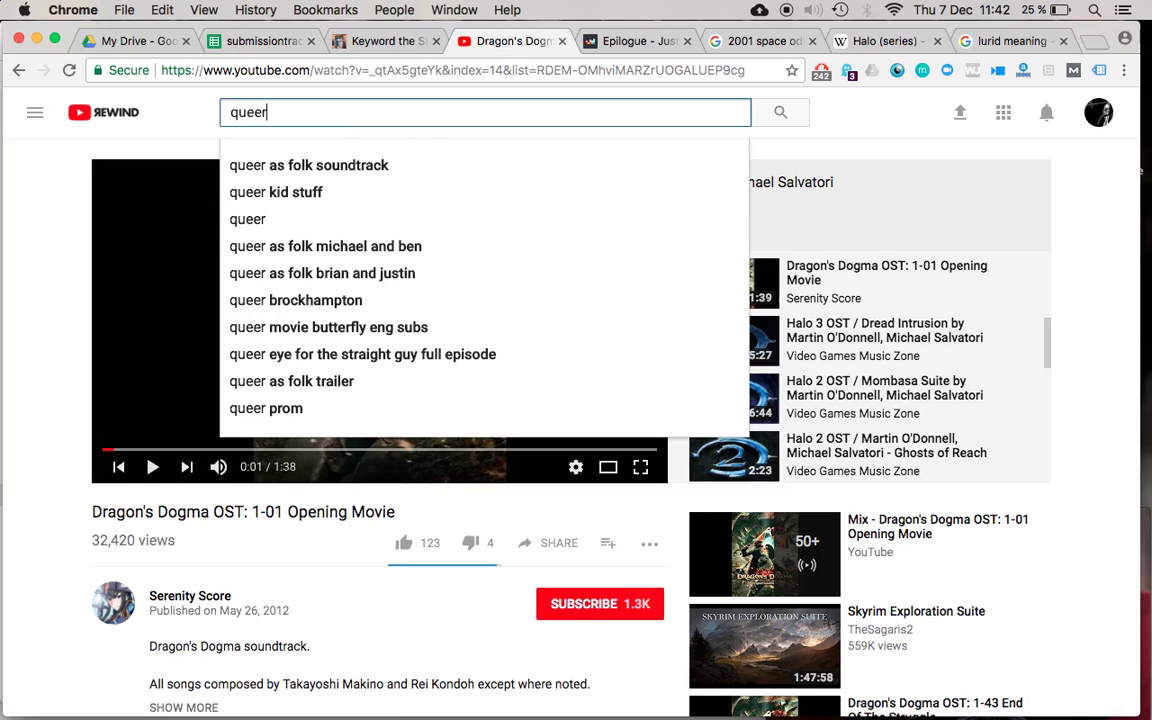
key("Down")
key("Return")
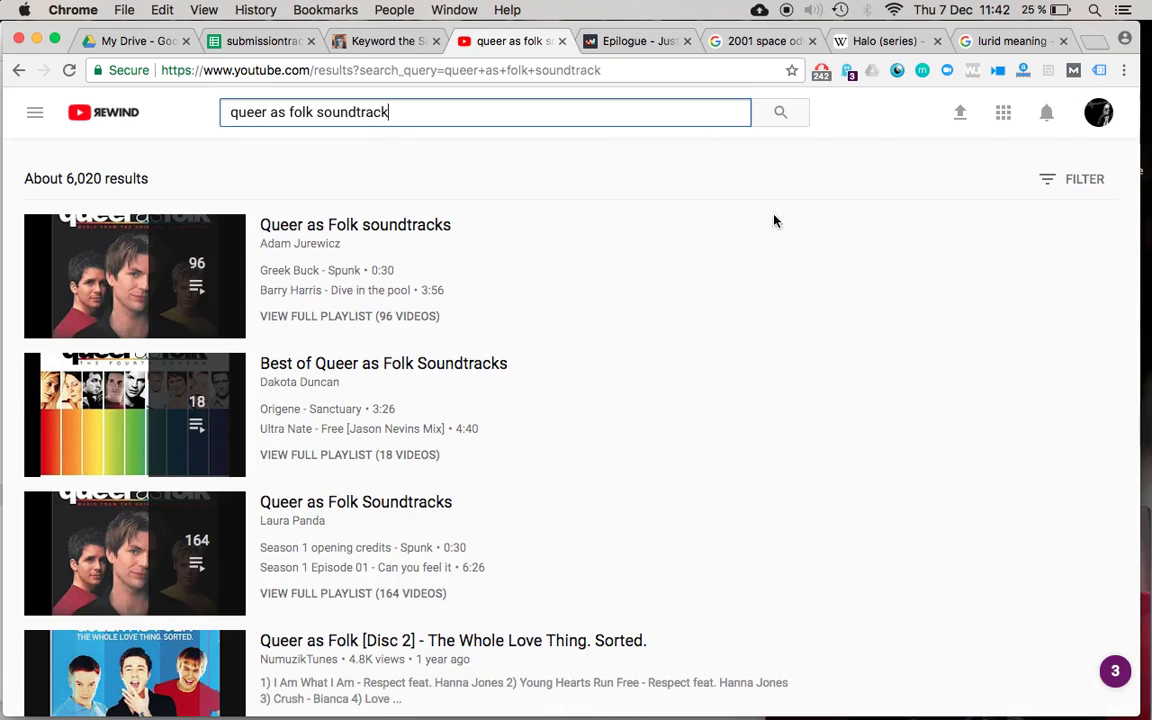
Open the Best of Queer as Folk Soundtracks playlist and play Ultra Nate - Free, followed by The Eels - Love of the Loveless
left_click(351, 365)
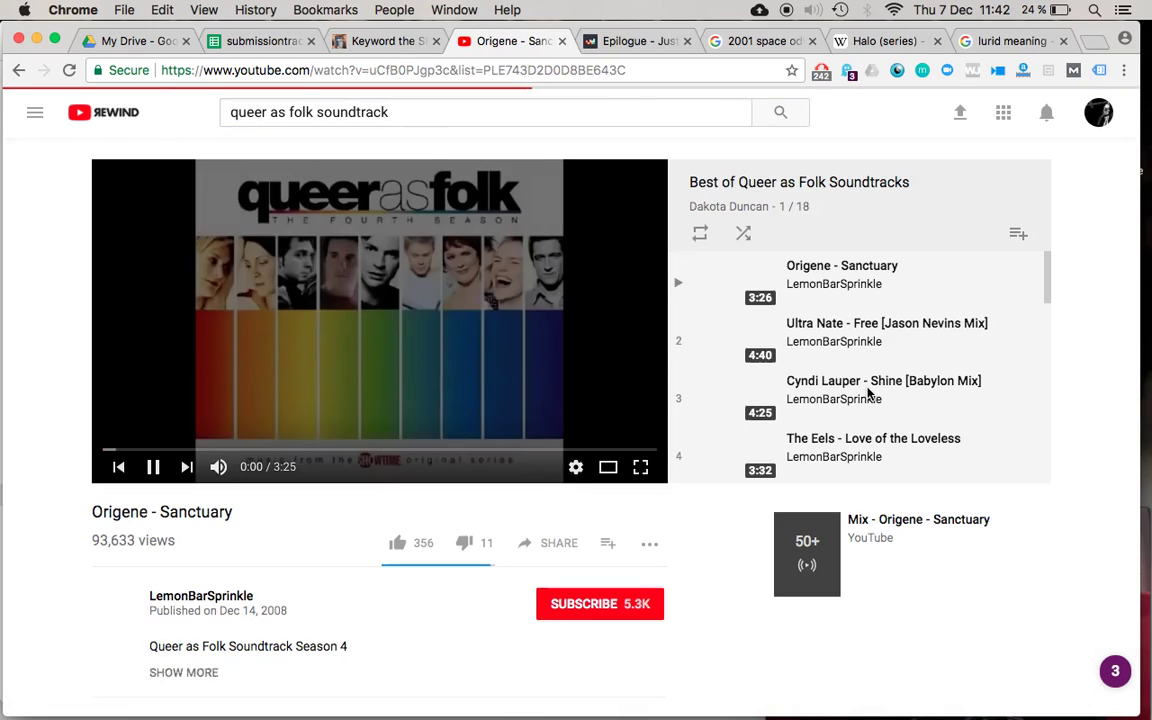
left_click(866, 343)
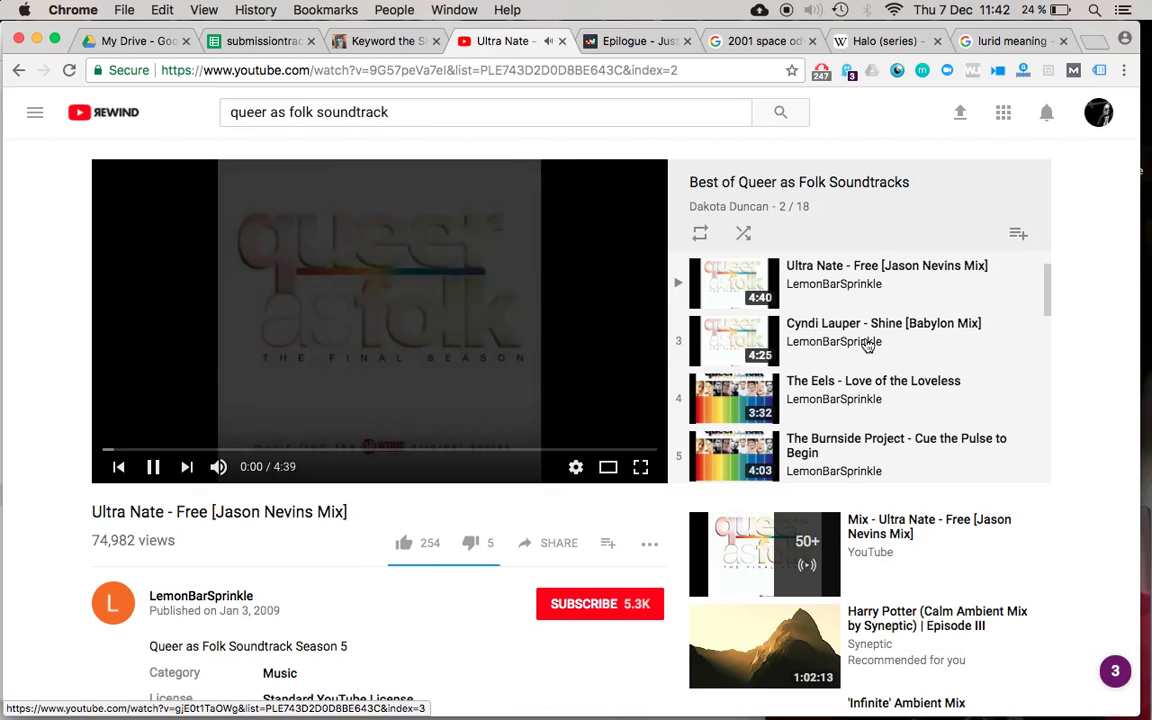
left_click(845, 397)
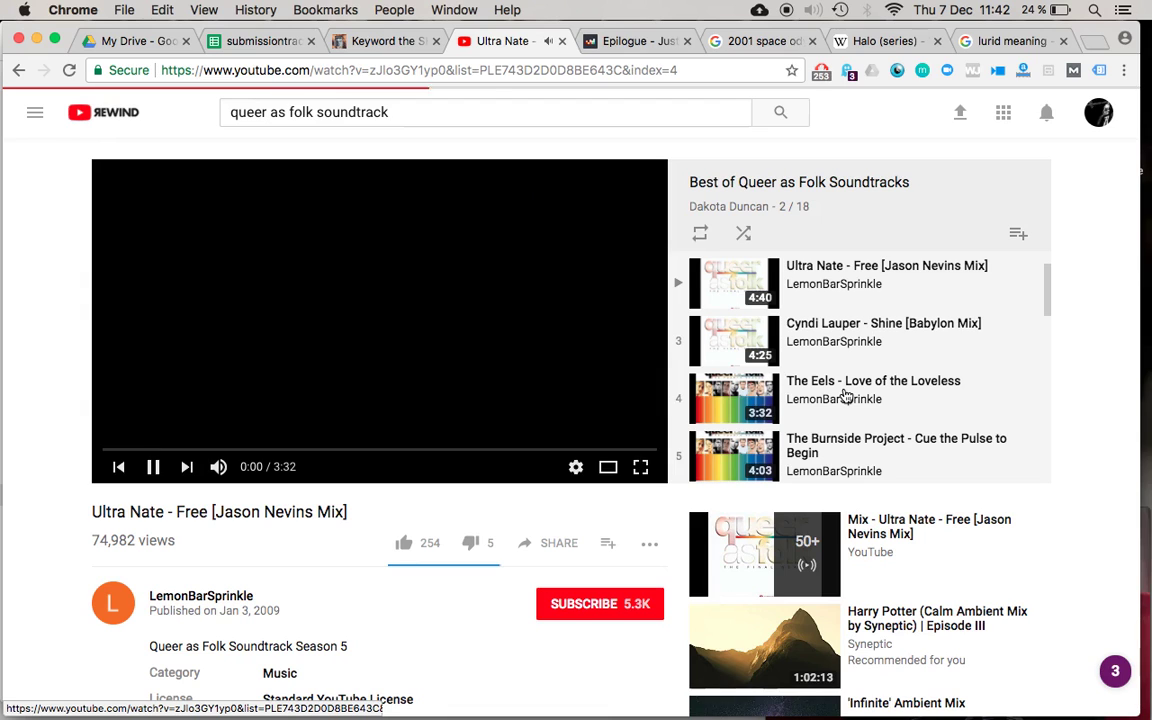
Skip ahead to about 0:57 in Love of the Loveless and look through the neighbouring playlist tracks
scroll(843, 398, "down", 1)
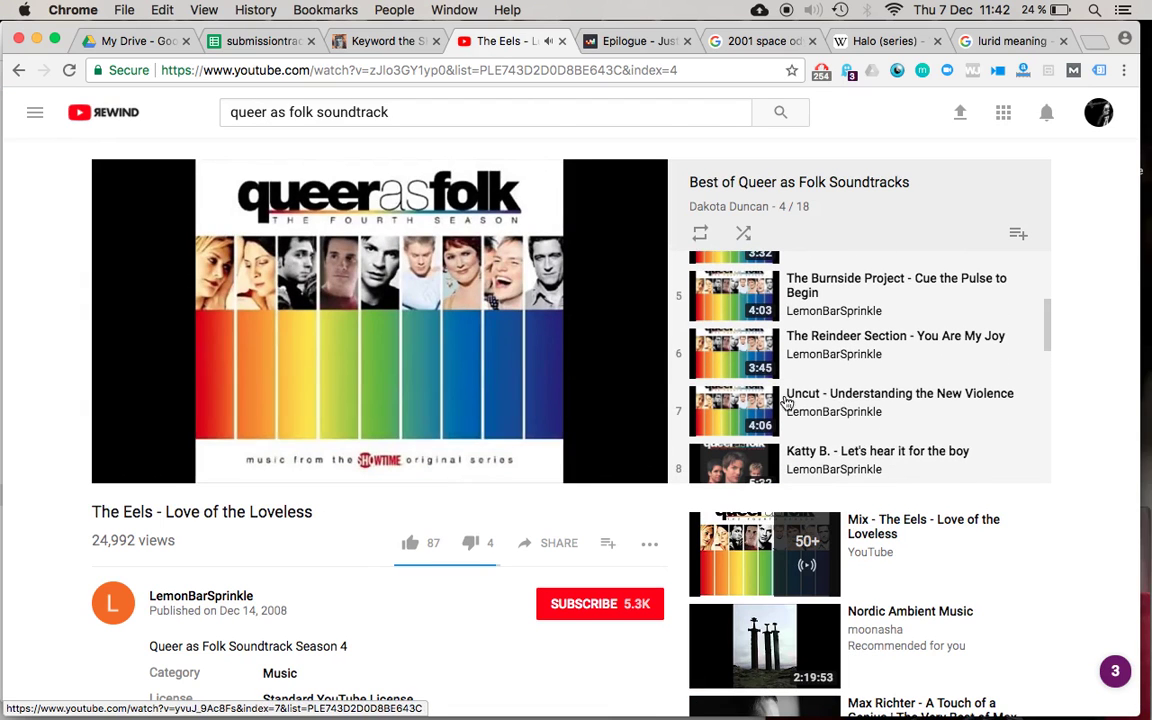
key("Right")
key("Right")
key("Right")
key("Right")
key("Right")
key("Right")
key("Right")
key("Right")
key("Right")
key("Right")
key("Right")
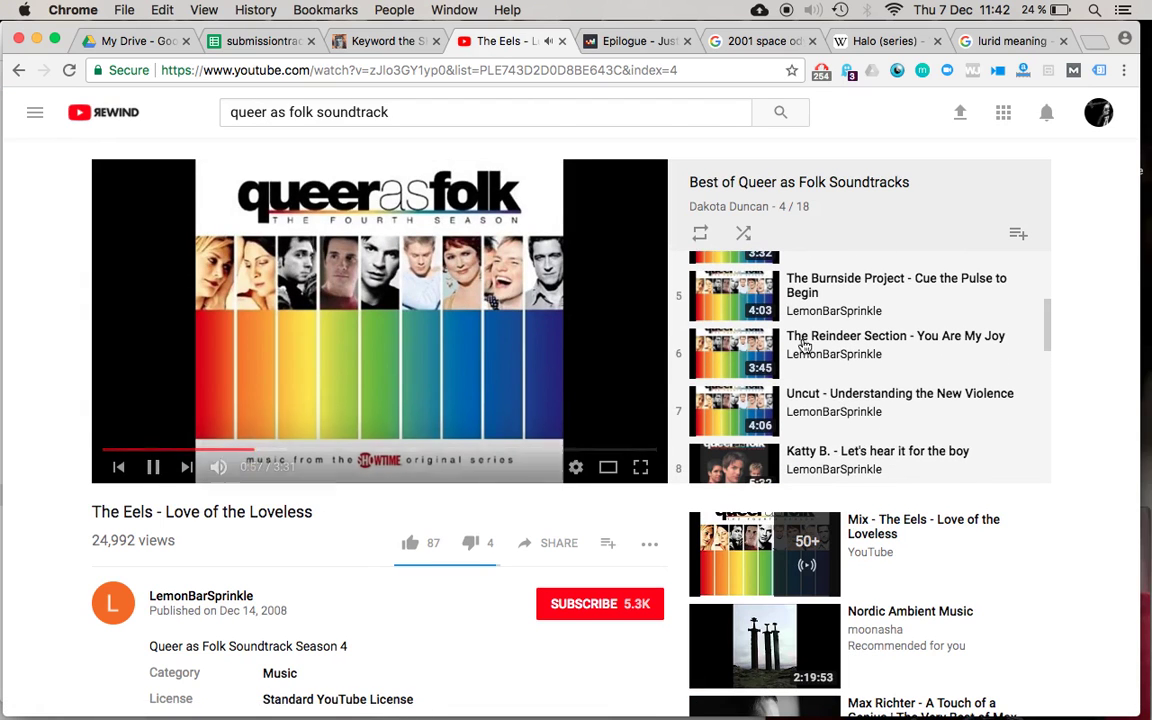
scroll(803, 345, "up", 2)
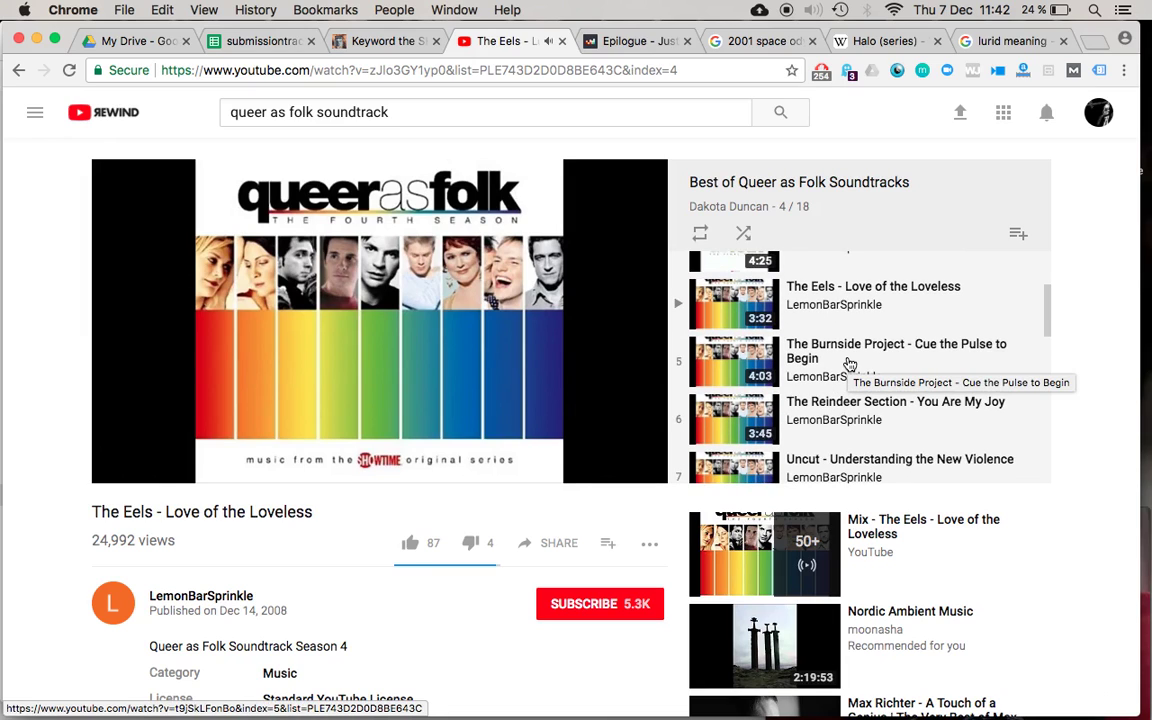
Save The Eels - Love of the Loveless to the Swipe file playlist
left_click(607, 545)
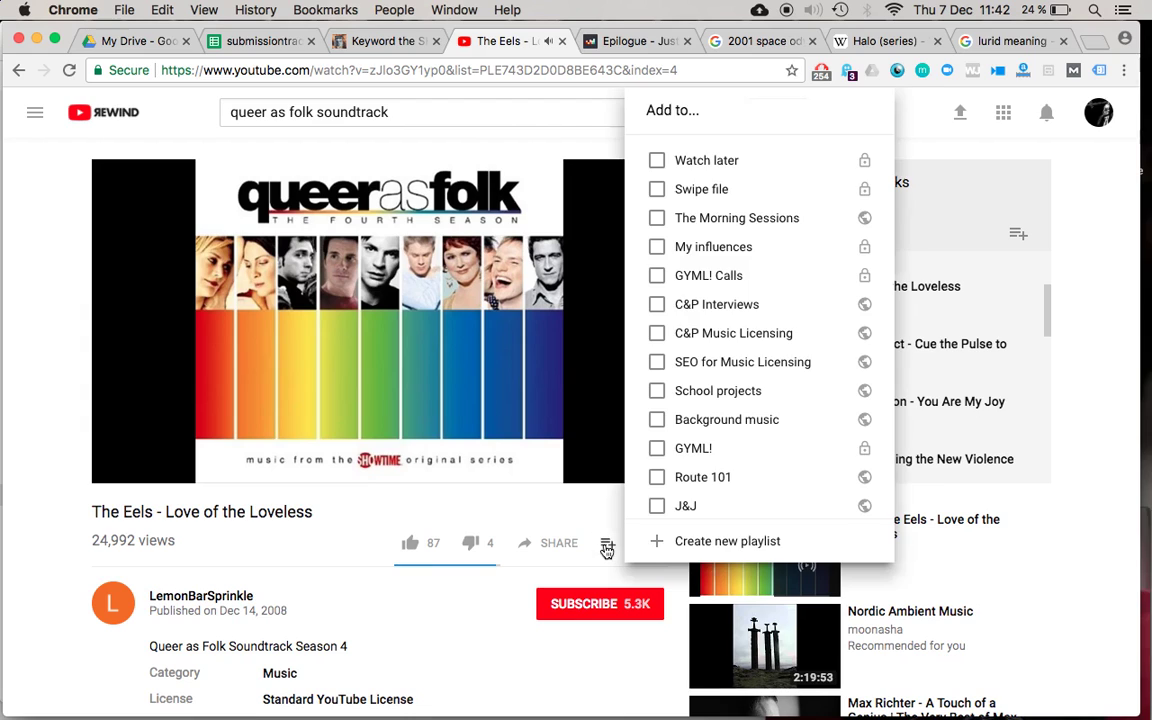
left_click(658, 192)
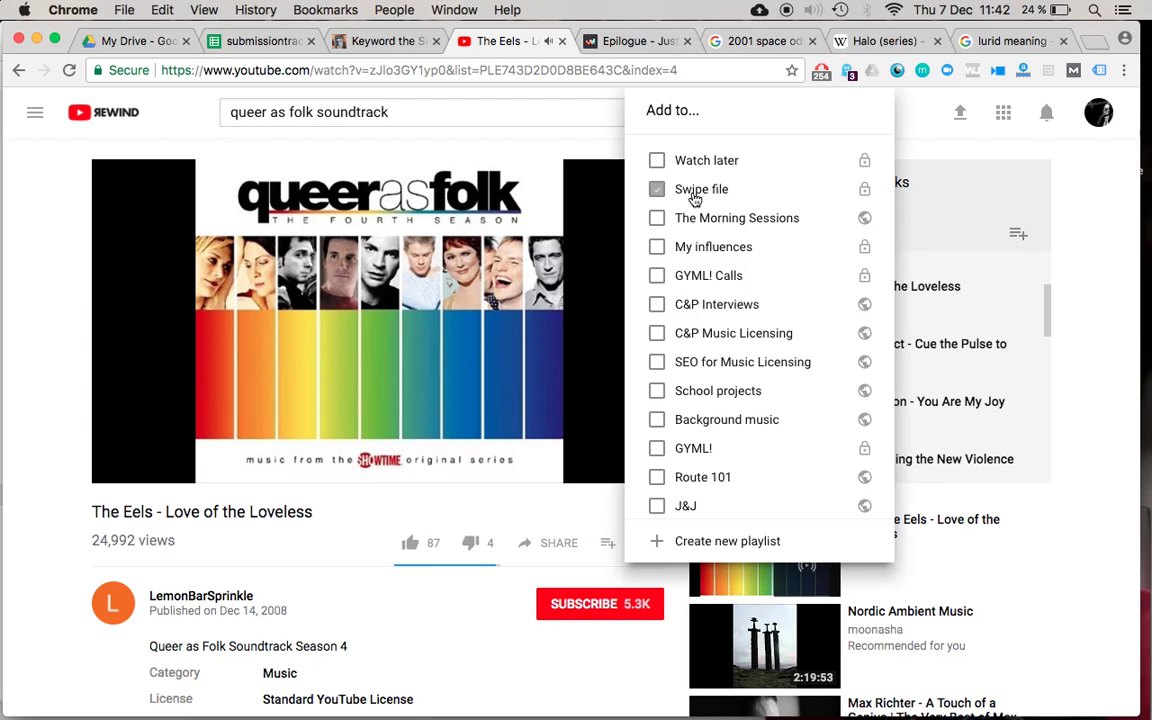
left_click(1115, 295)
Sample Cue the Pulse to Begin and Understanding the New Violence, skipping ahead in each, to about 1:20 in the second
left_click(870, 368)
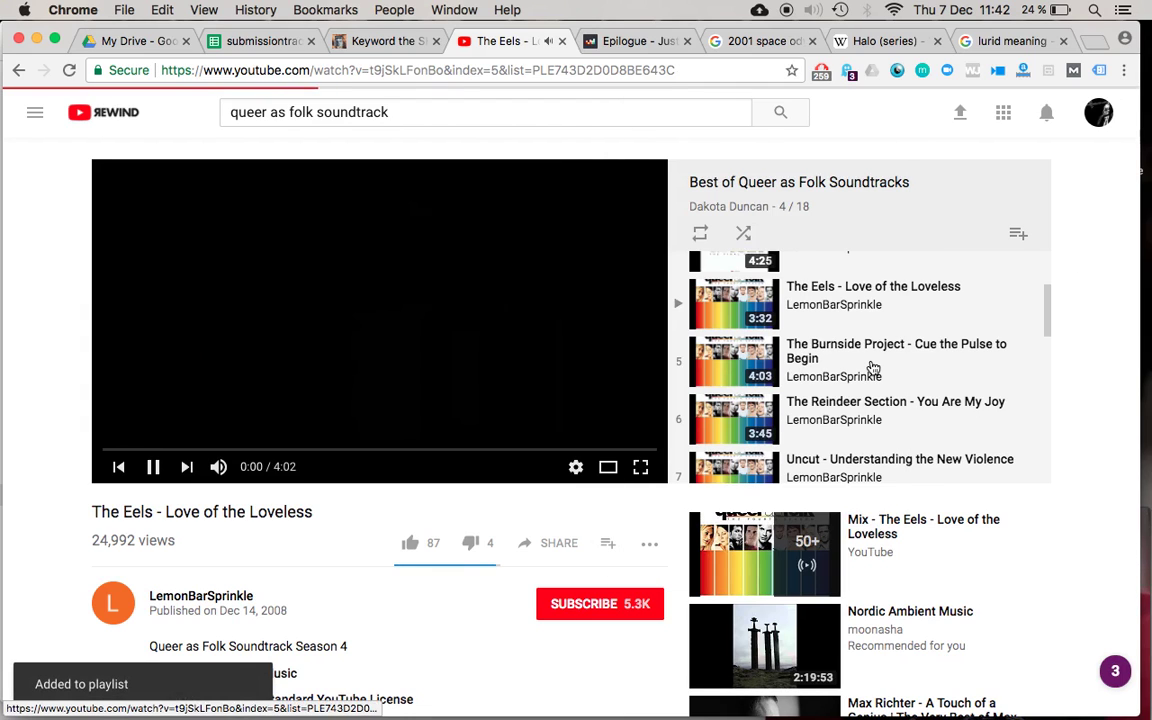
left_click(302, 451)
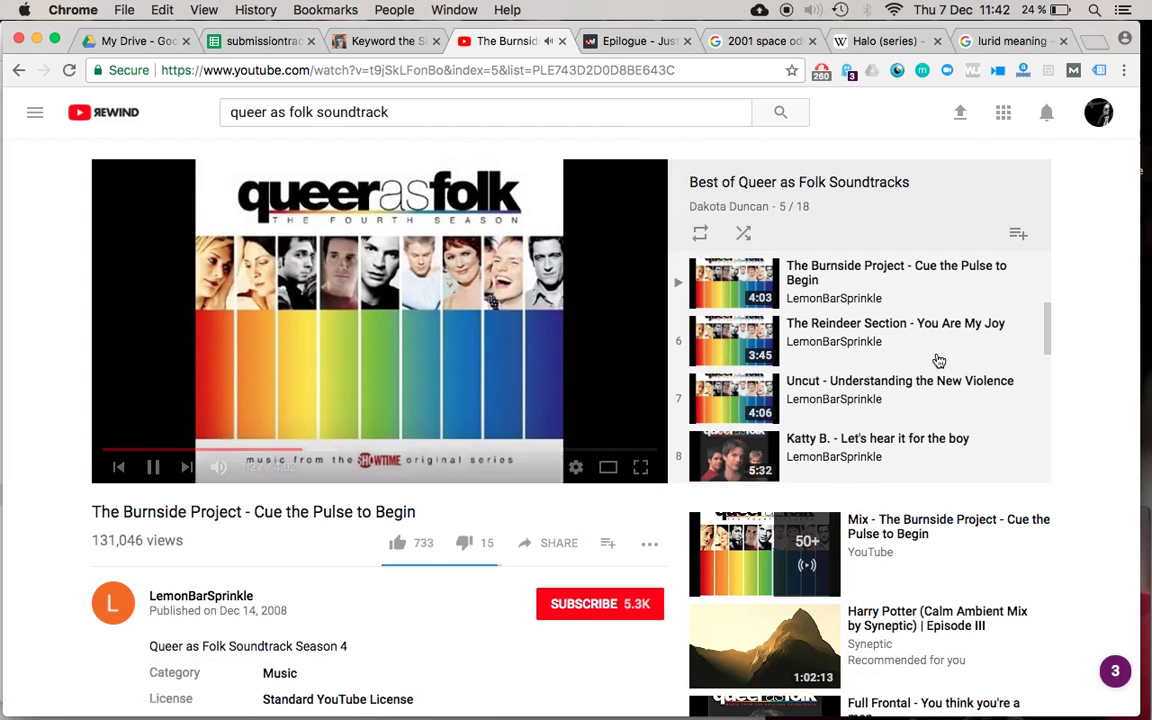
left_click(913, 398)
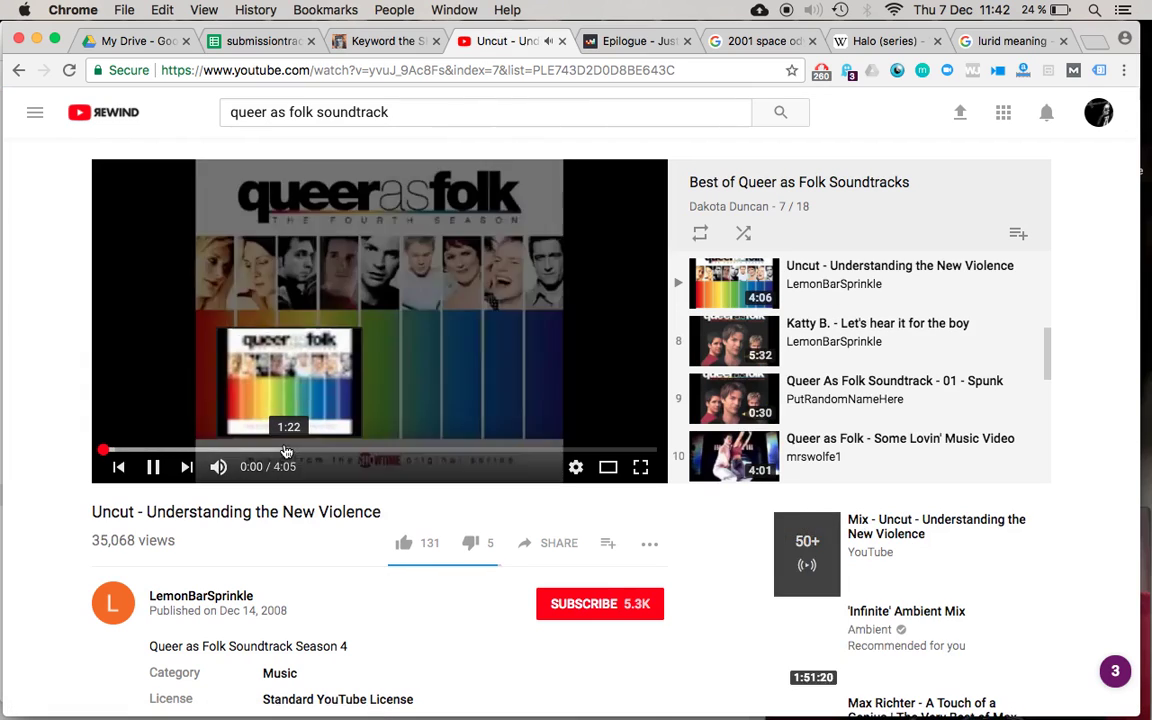
left_click(283, 451)
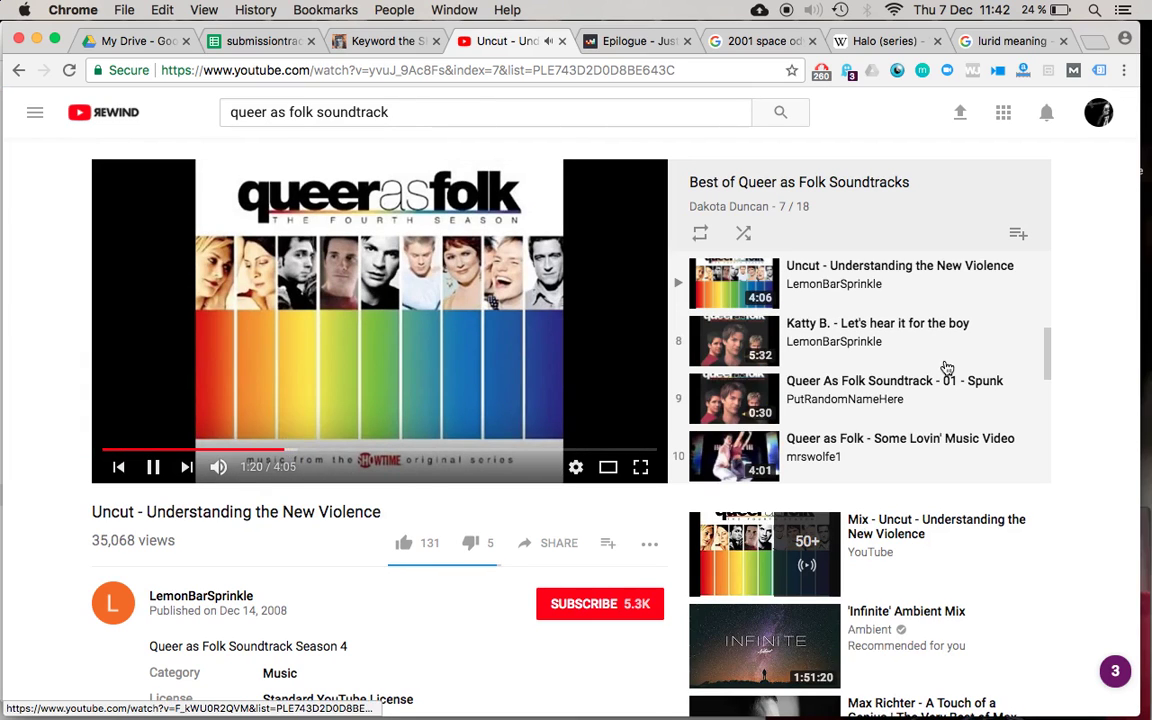
Sample Let's hear it for the boy, Absolutely not and Matthew Good Band - Weapon, skipping ahead in Weapon to just before 2:00
left_click(849, 330)
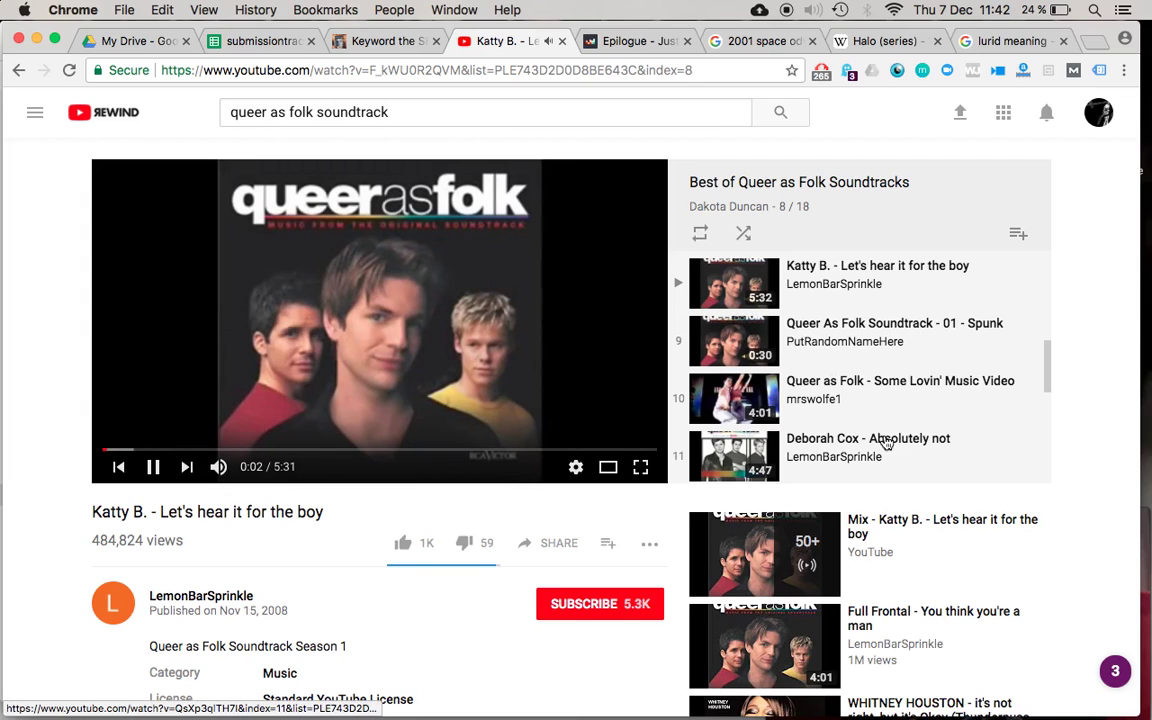
left_click(805, 473)
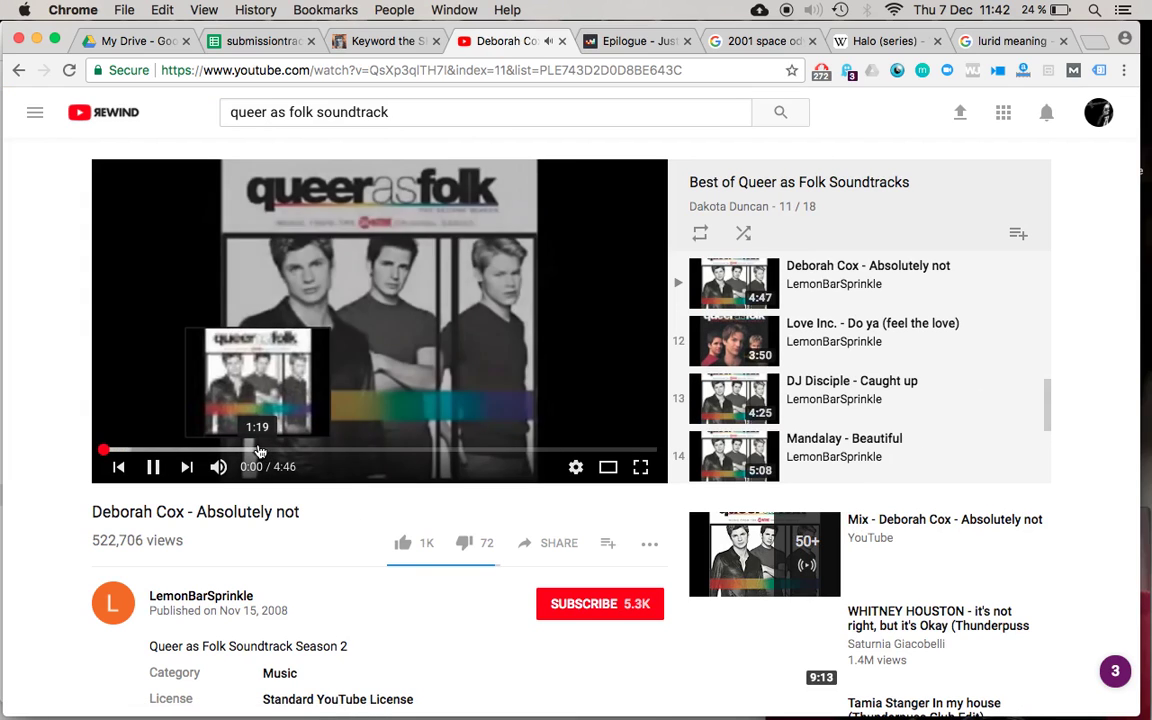
scroll(1007, 360, "down", 1)
scroll(1007, 360, "down", 3)
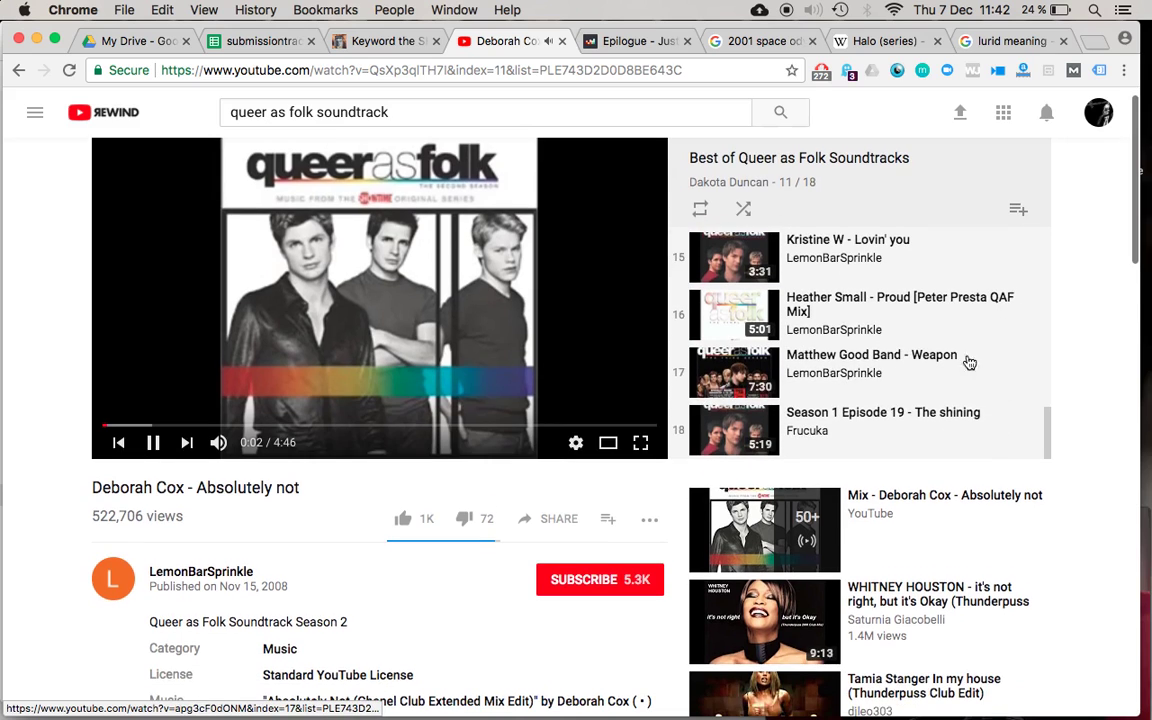
left_click(861, 373)
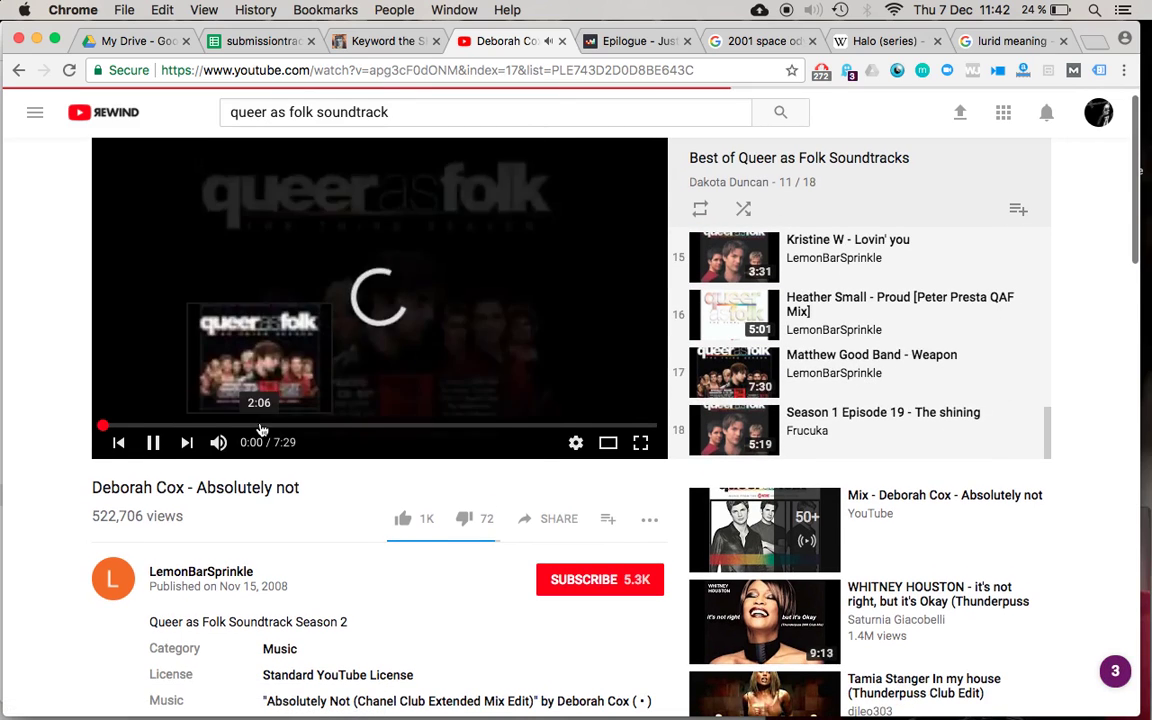
left_click(247, 451)
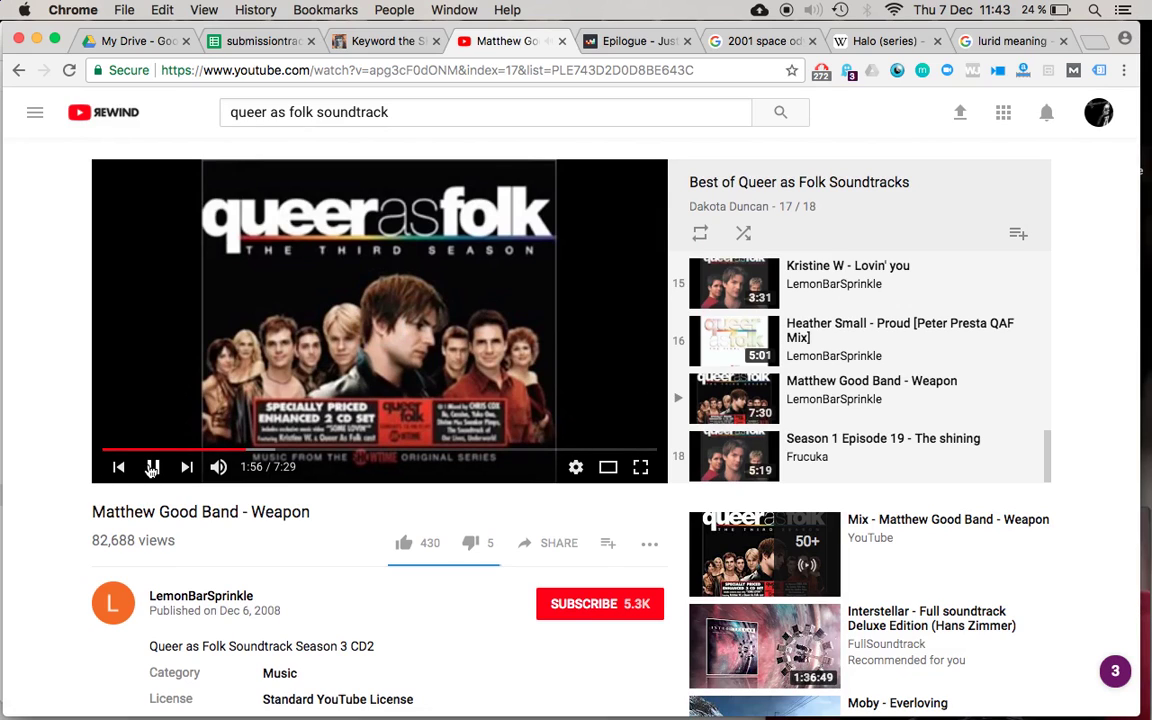
Play the suggested Interstellar full soundtrack and sample it at about 15 and 27 minutes
left_click(940, 620)
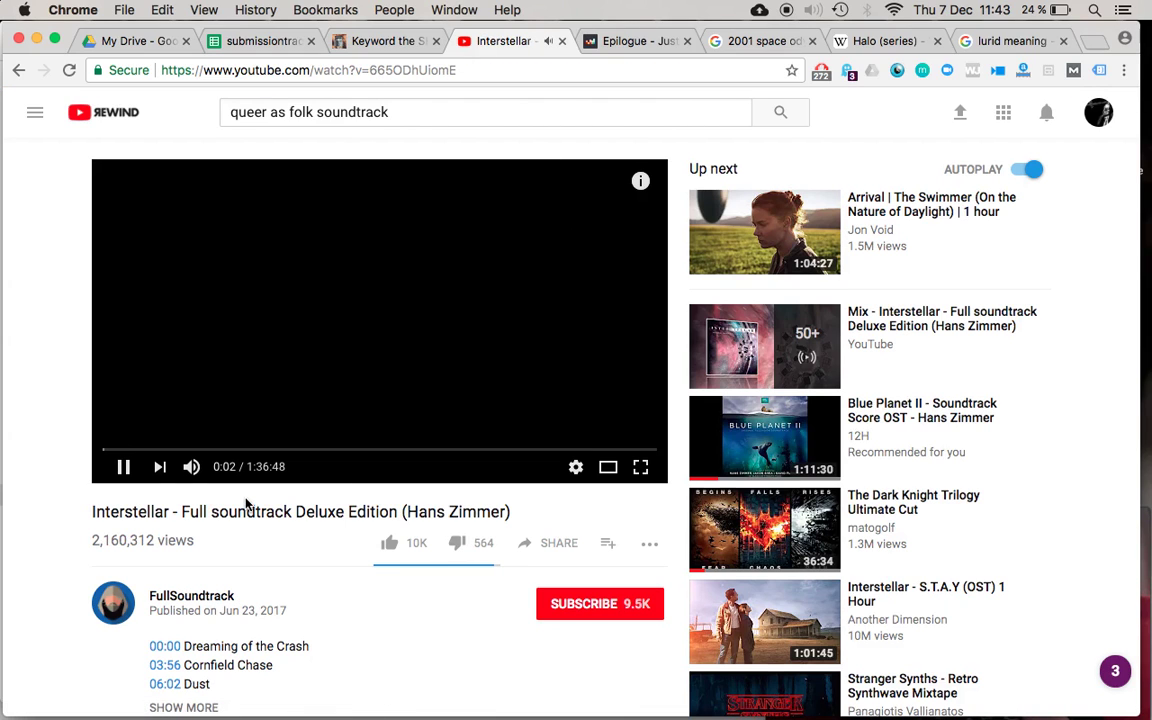
left_click(189, 450)
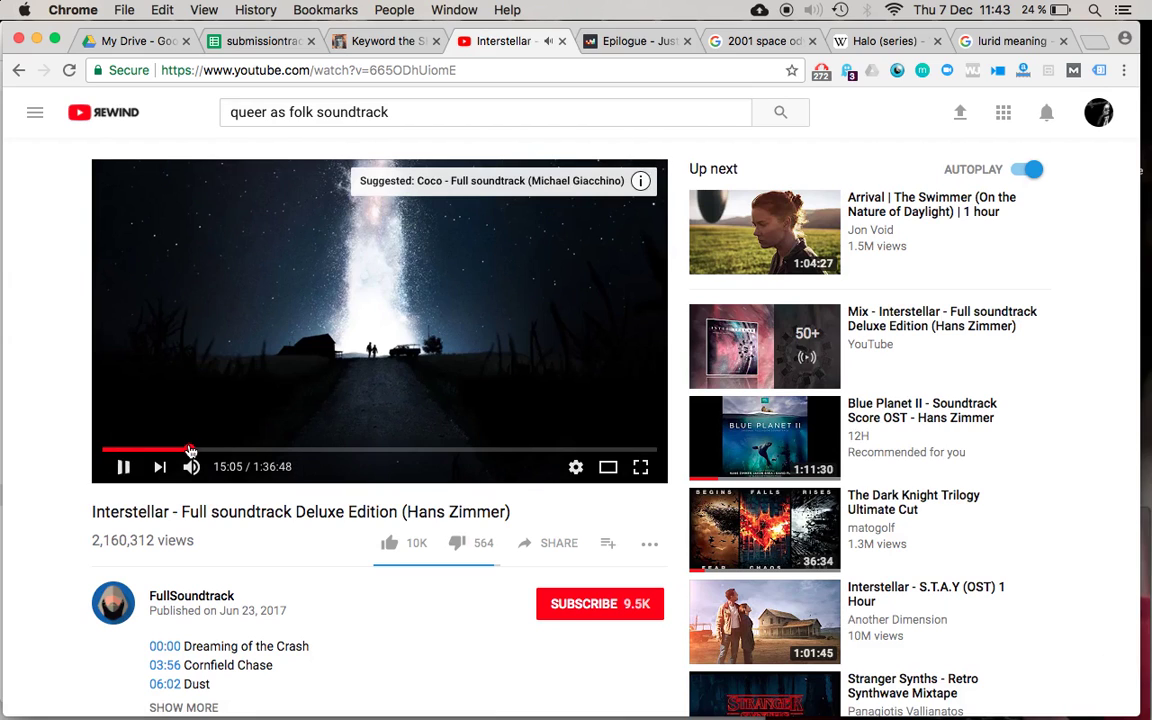
left_click(257, 450)
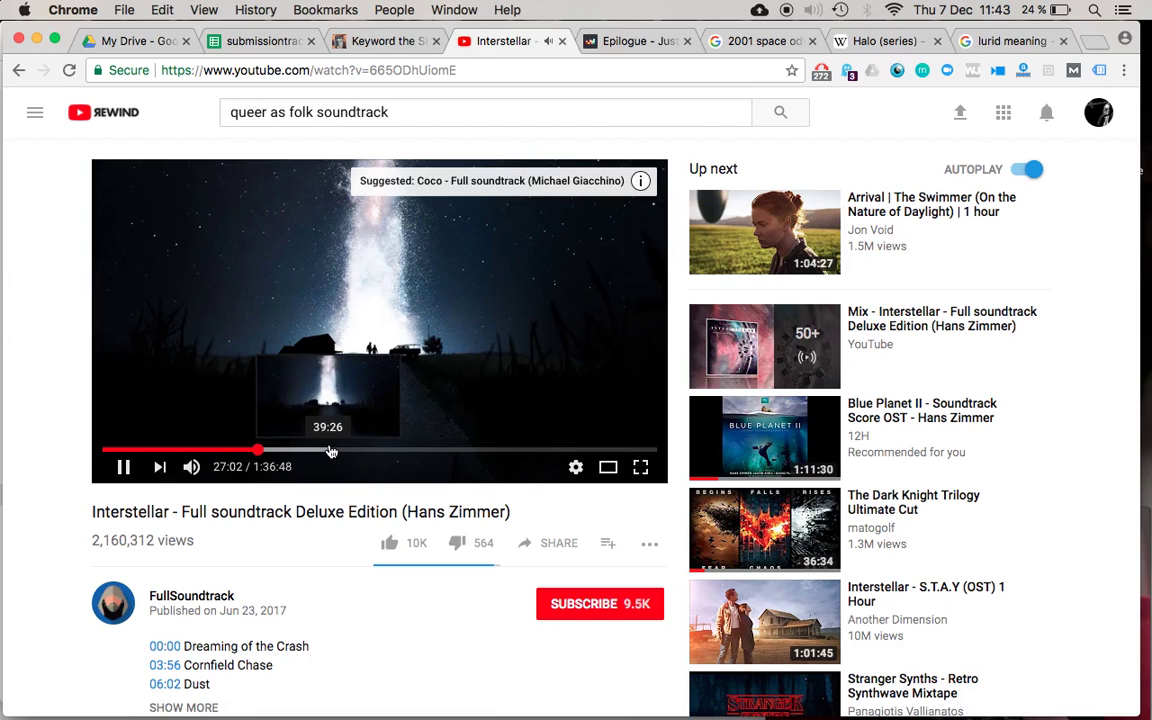
Skip further through the Interstellar full soundtrack, sampling it at about 39 and 52 minutes and in its last third
left_click(331, 451)
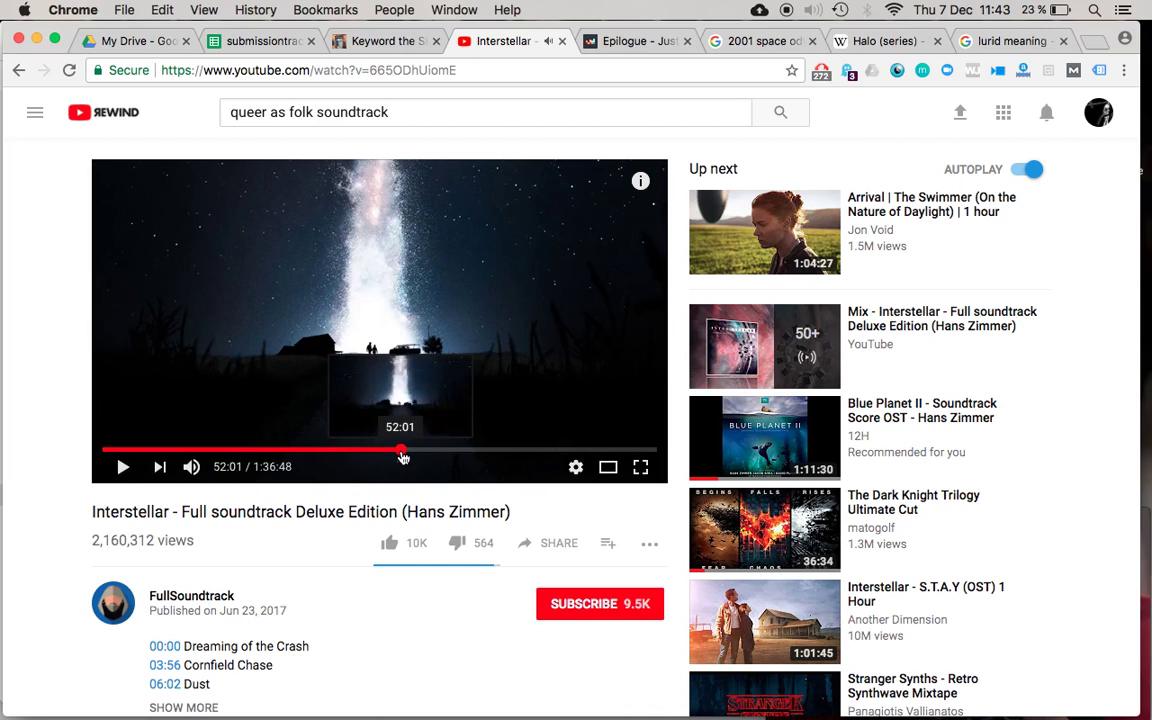
left_click(508, 446)
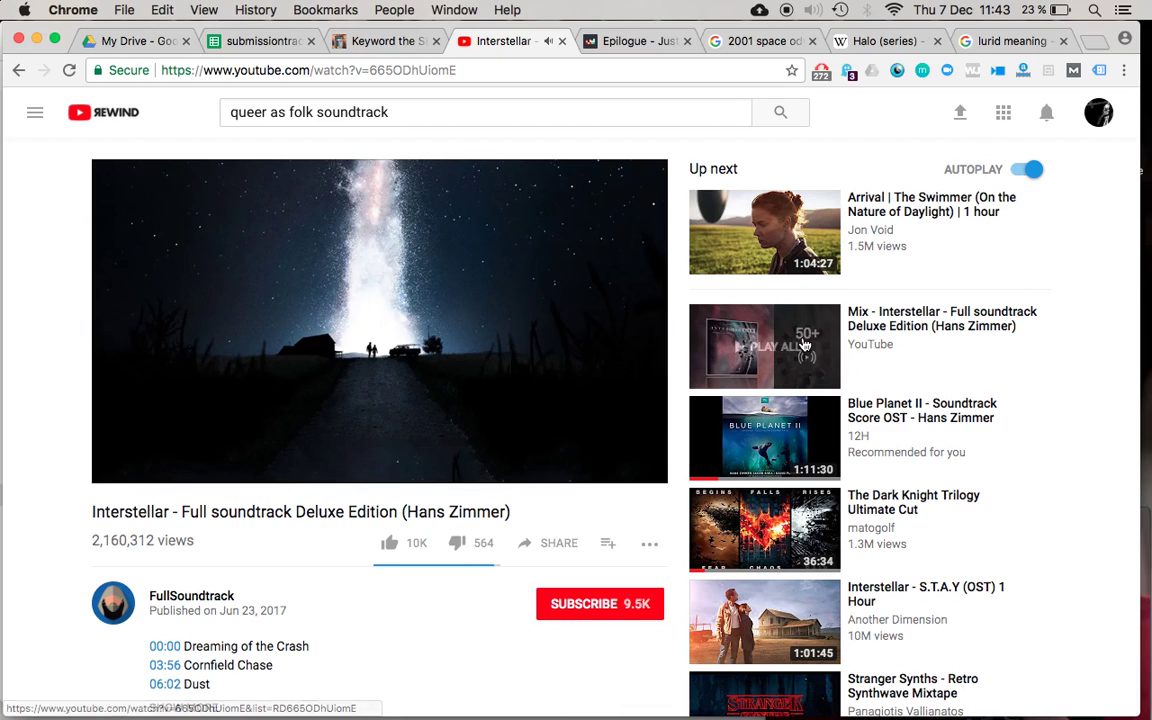
Save the Interstellar full soundtrack to the Swipe file playlist and take it out of My influences
scroll(1067, 355, "down", 2)
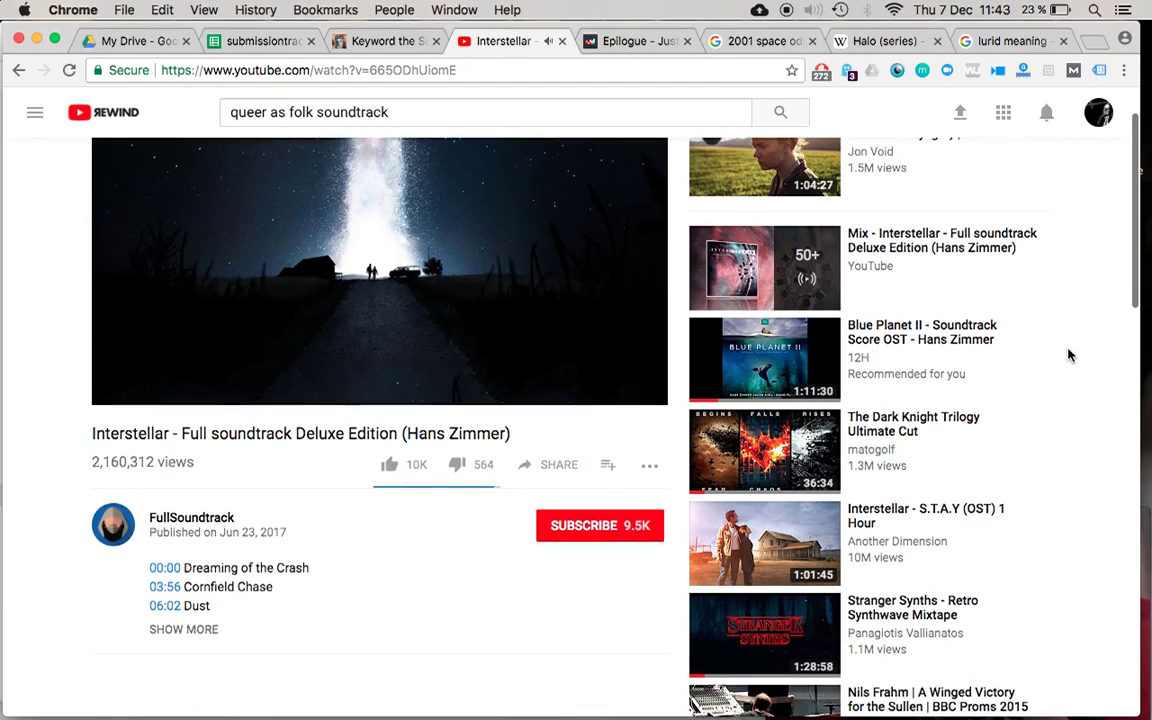
left_click(608, 451)
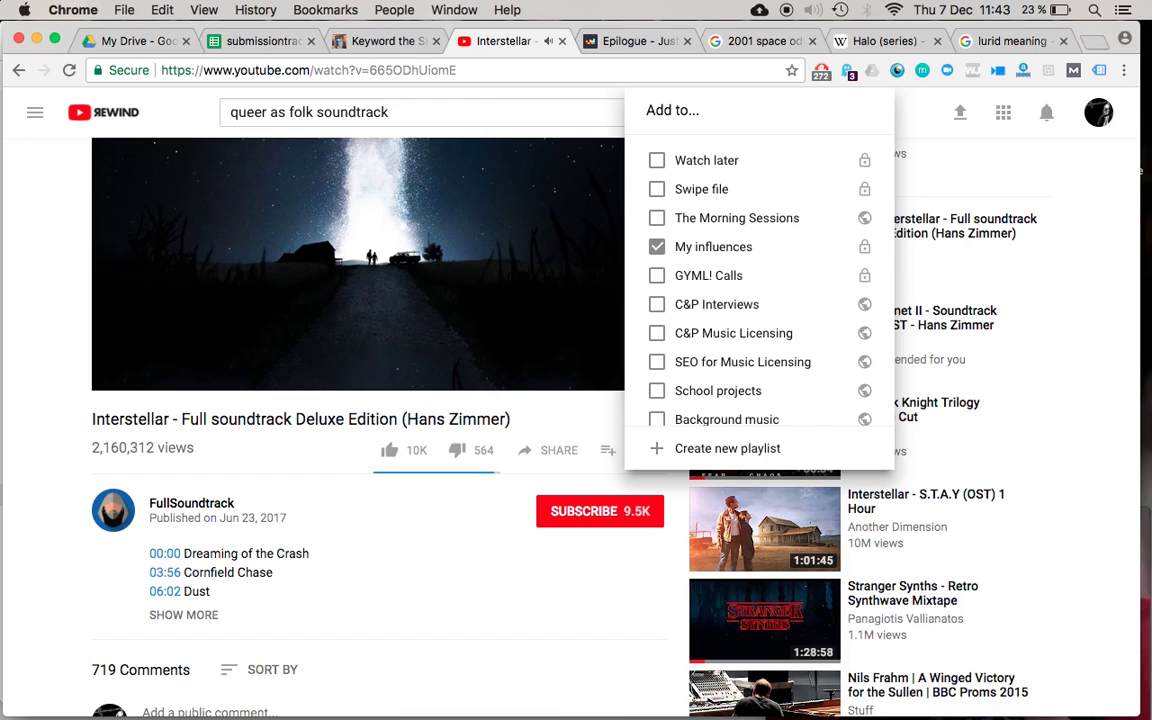
left_click(57, 283)
scroll(57, 284, "down", 3)
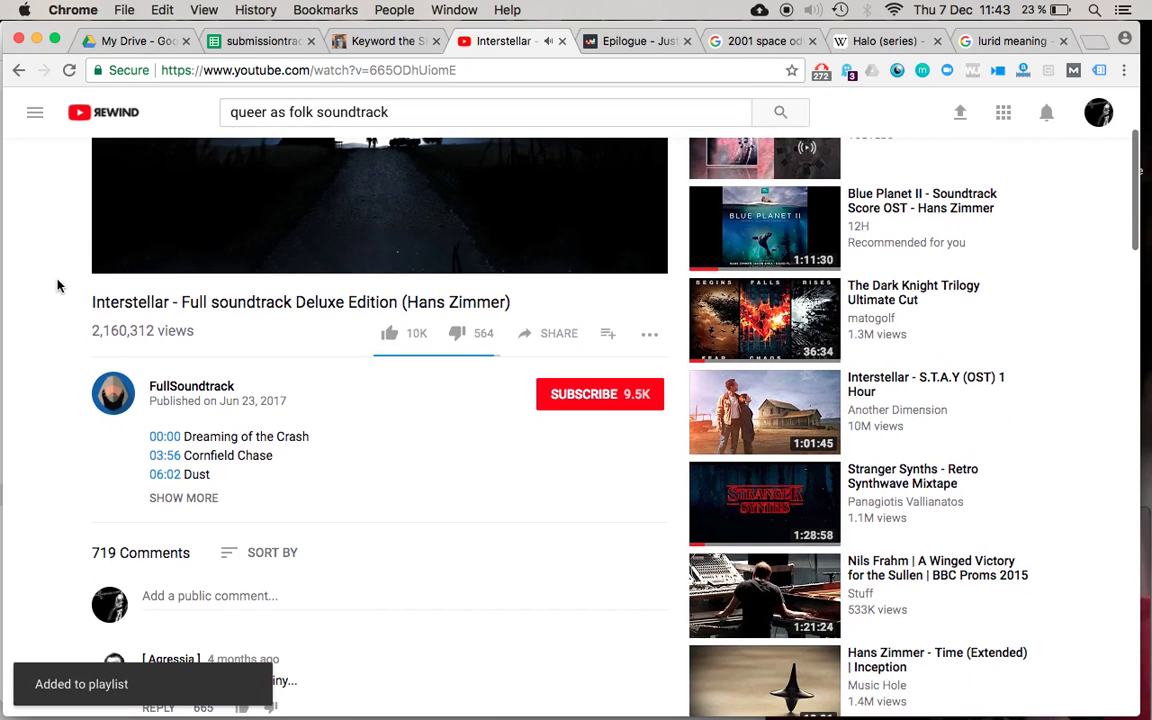
left_click(607, 340)
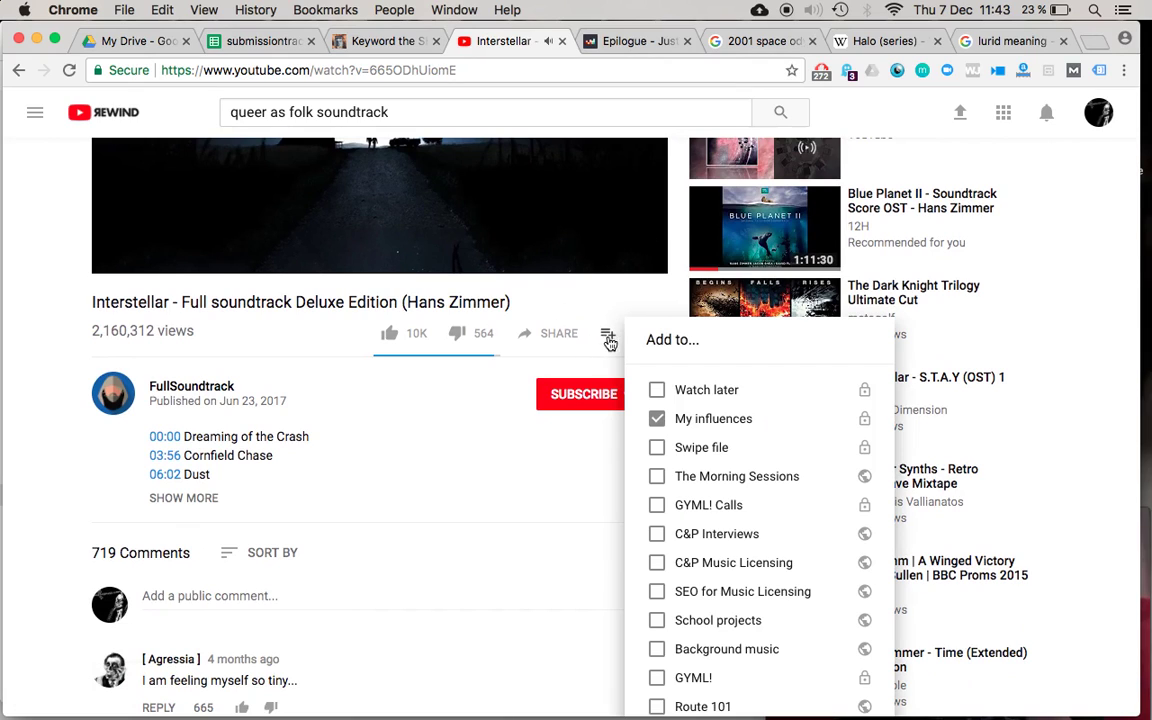
left_click(688, 447)
left_click(31, 226)
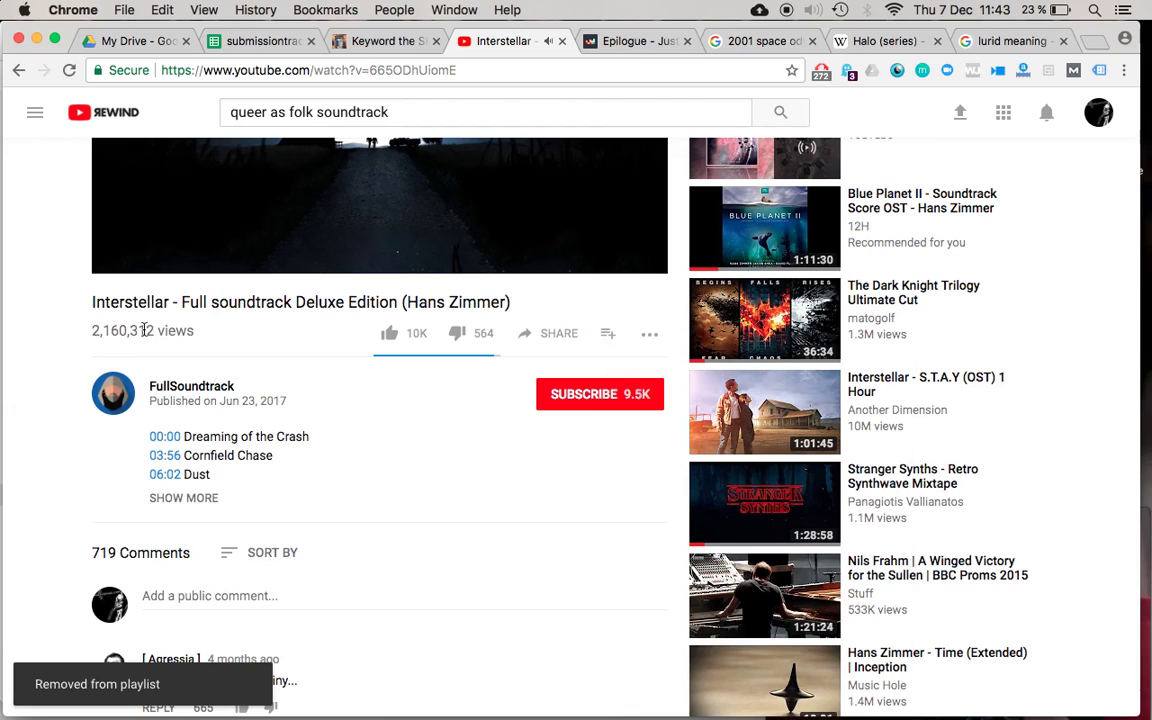
Play the suggested Nils Frahm | A Winged Victory for the Sullen BBC Proms 2015 performance and sample it at about 11:37 and 31 minutes
left_click(937, 578)
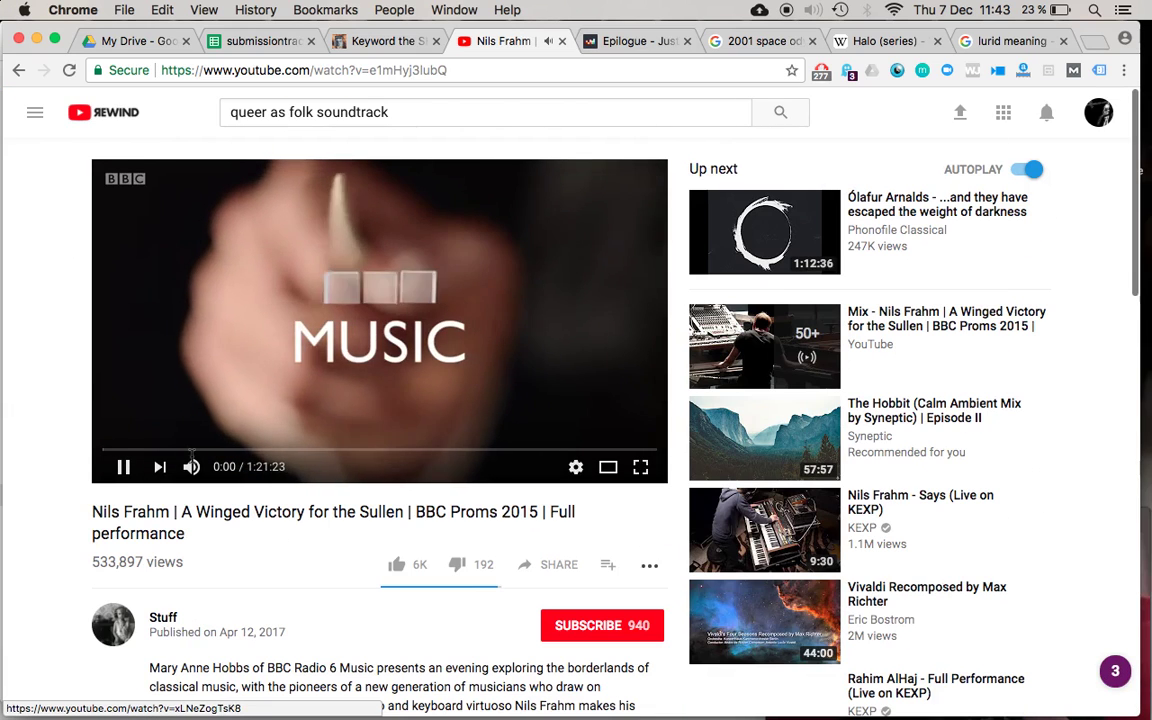
left_click(182, 451)
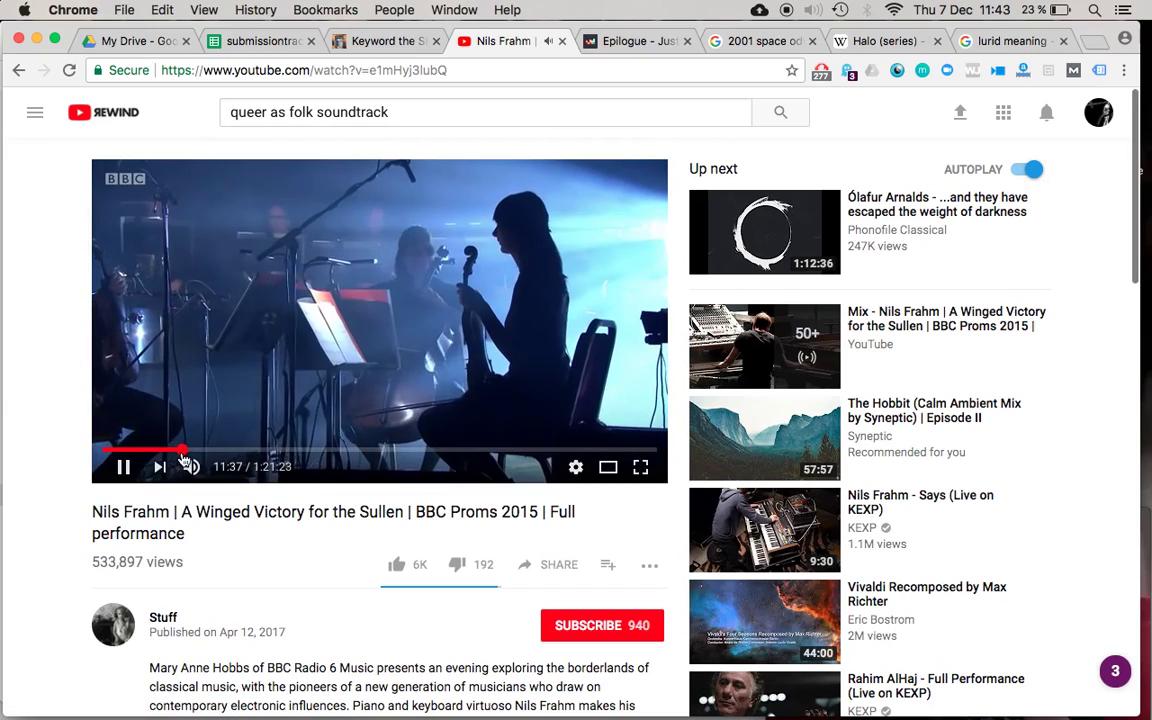
scroll(79, 401, "down", 1)
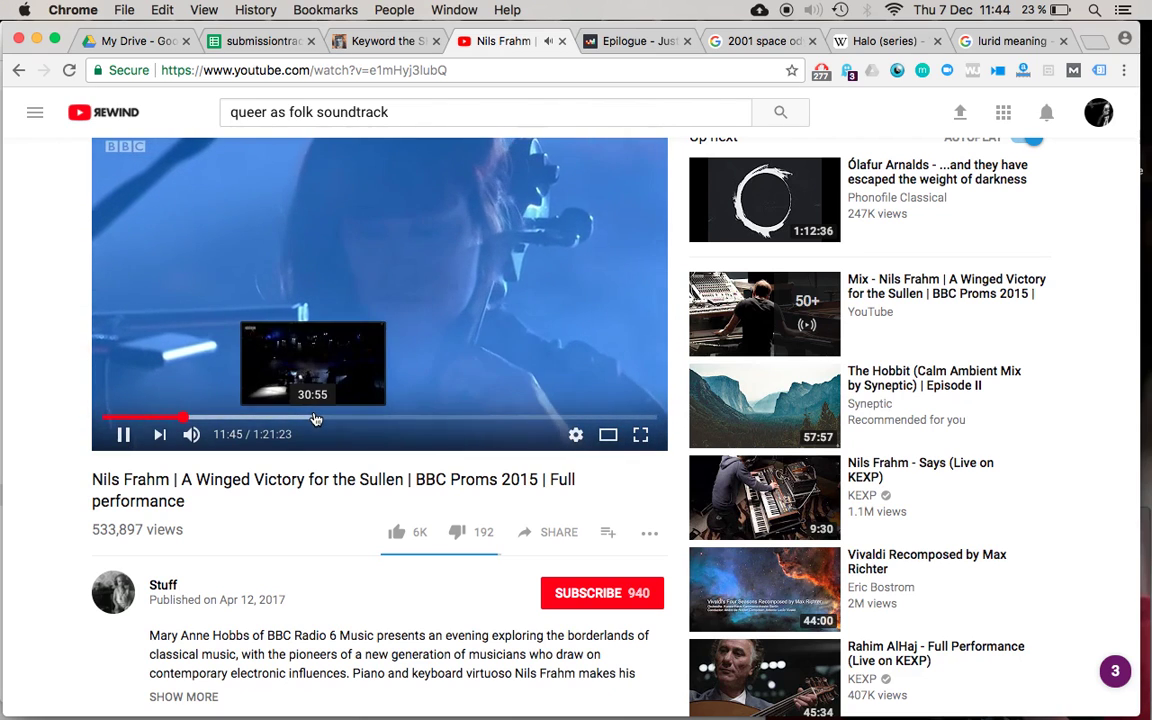
left_click(314, 419)
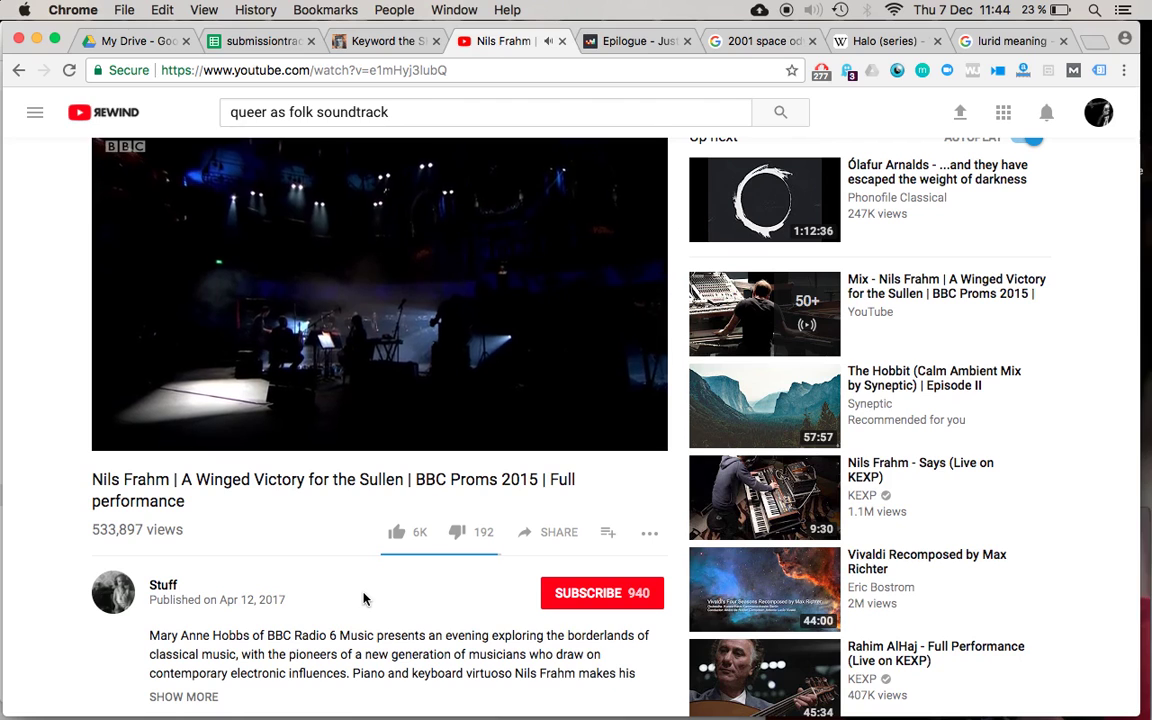
Save the Nils Frahm BBC Proms 2015 performance to the Swipe file playlist and pause the video
left_click(603, 535)
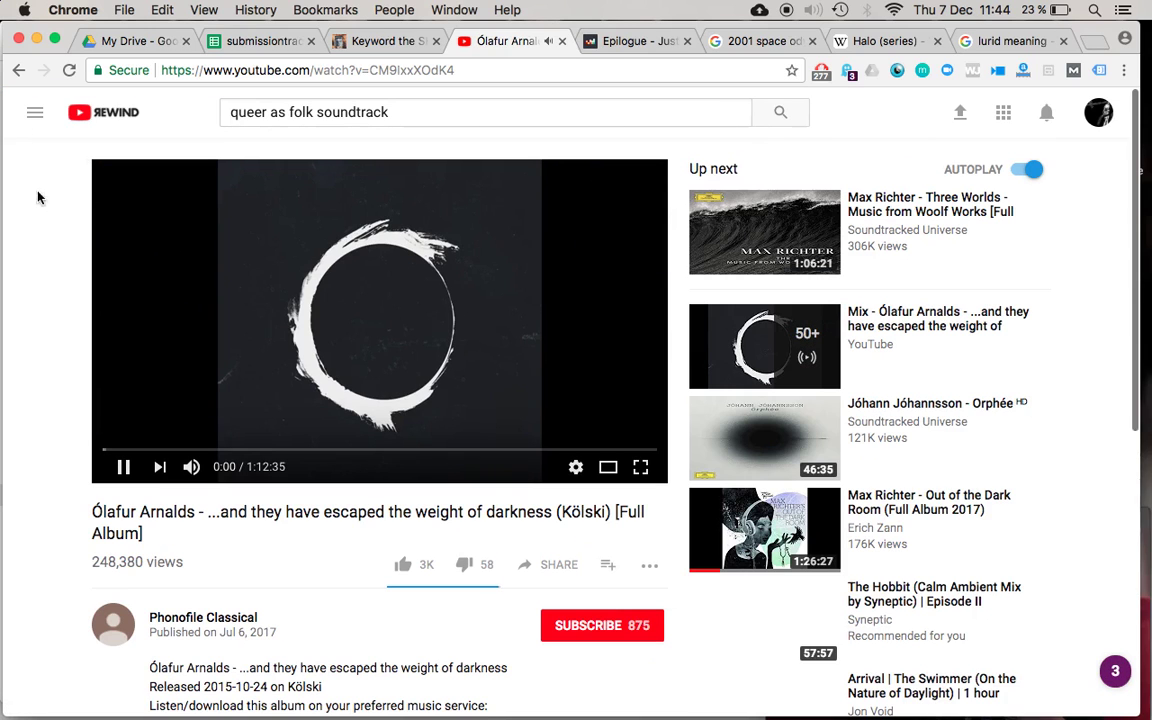
left_click(18, 70)
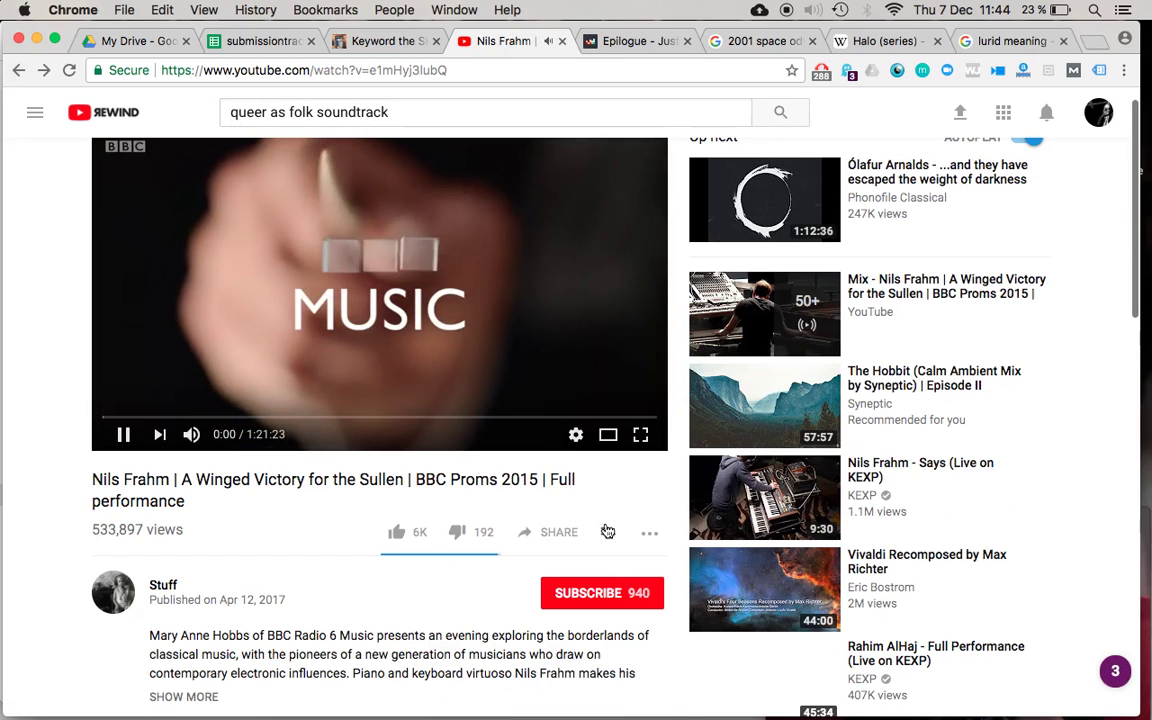
left_click(607, 531)
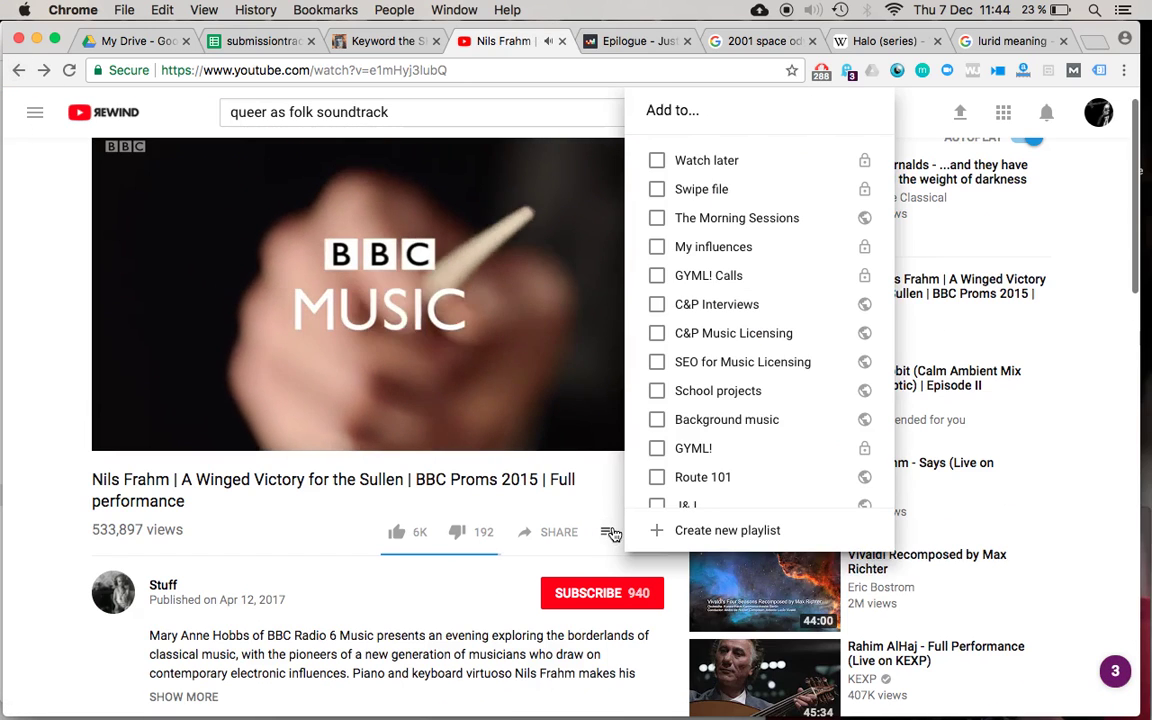
left_click(691, 192)
left_click(329, 324)
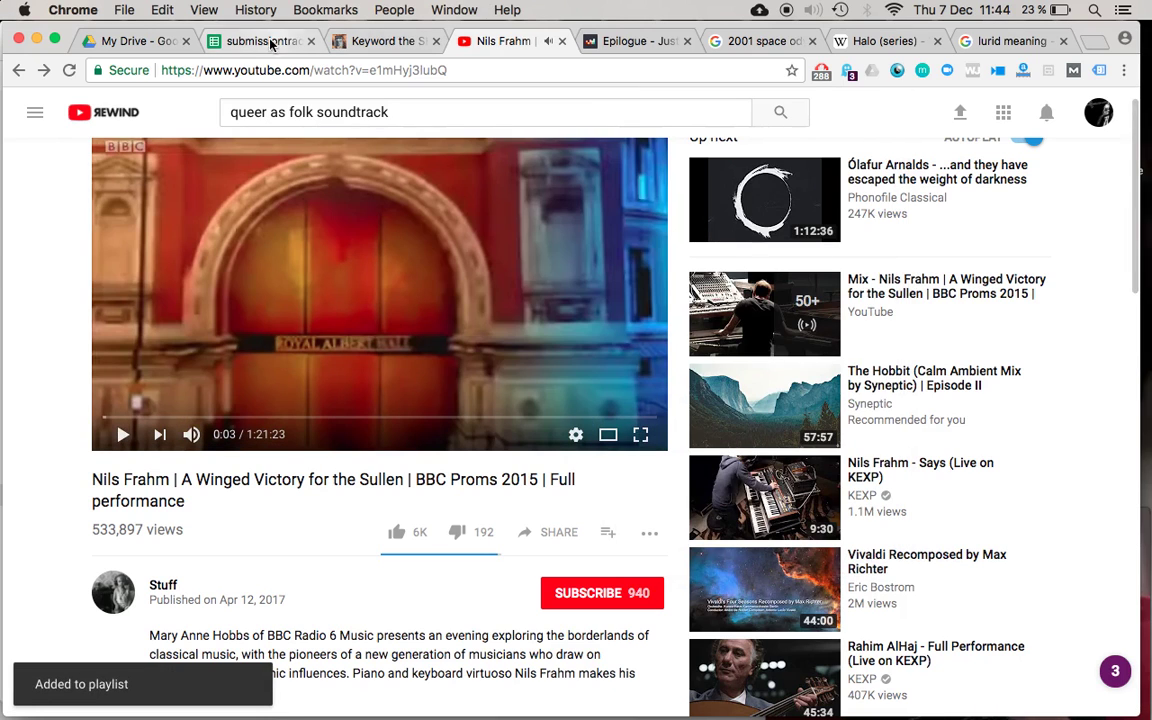
Switch to iTunes, play MS Ep90_Week 14_Track 07-Draft 03 from the start and pause it at about 0:28
left_click(262, 41)
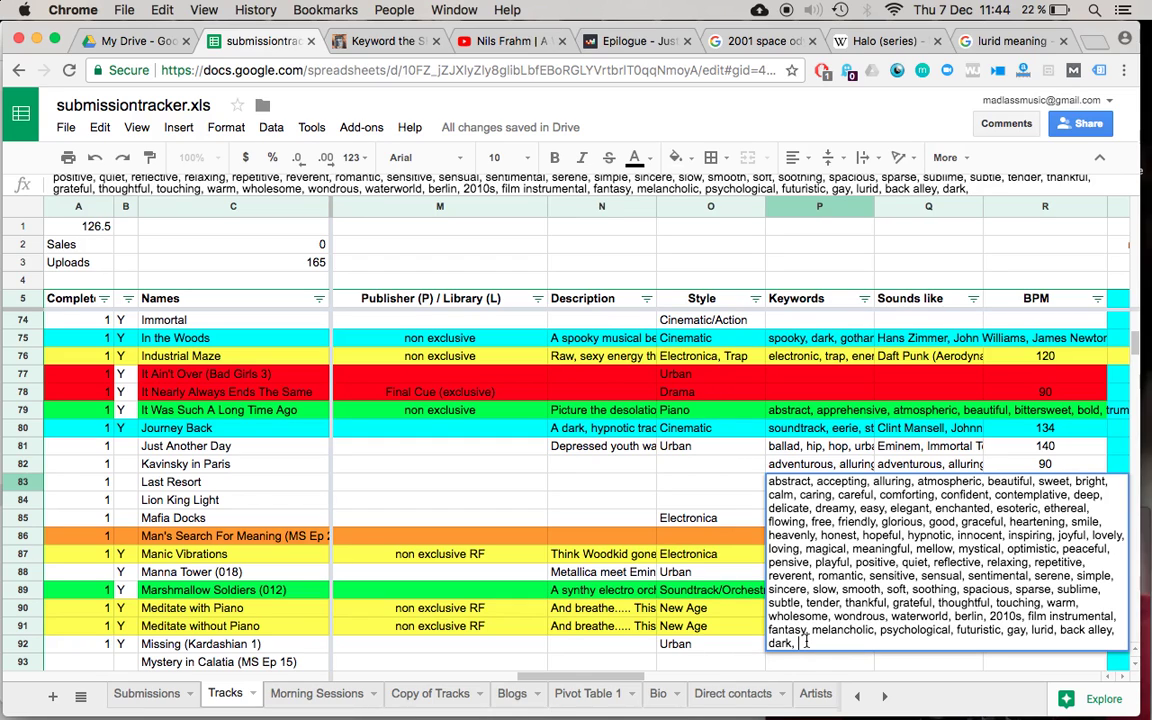
key("super+Tab")
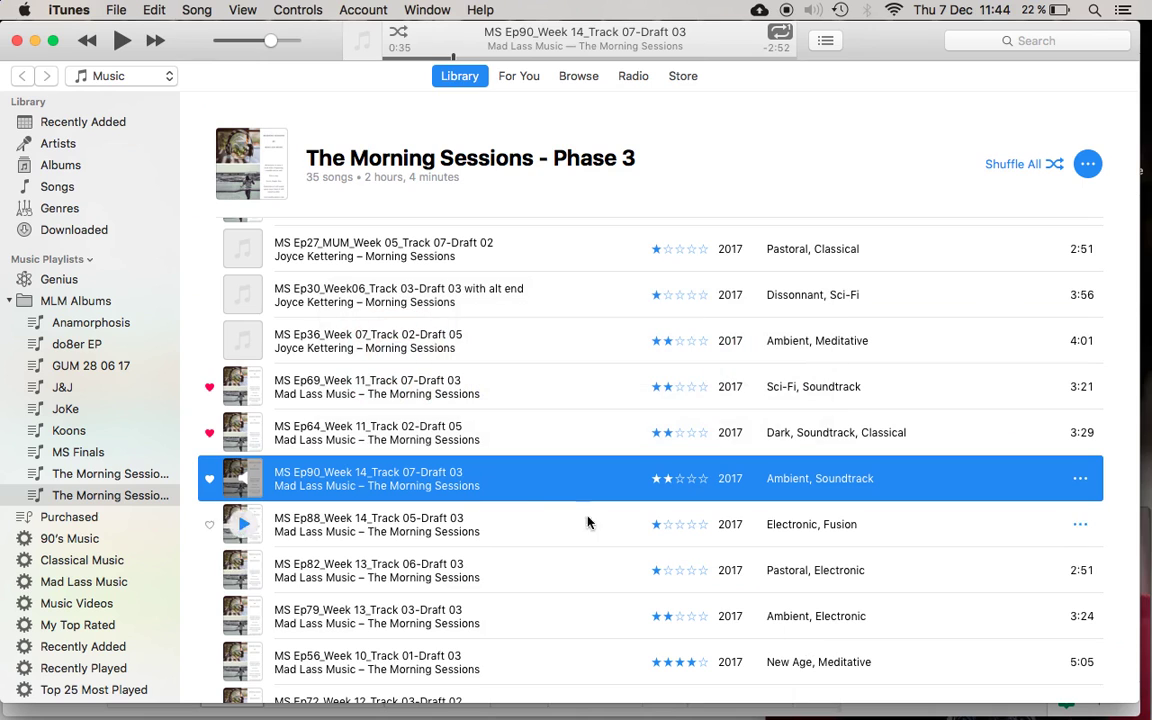
key("super+Tab")
key("super+Tab")
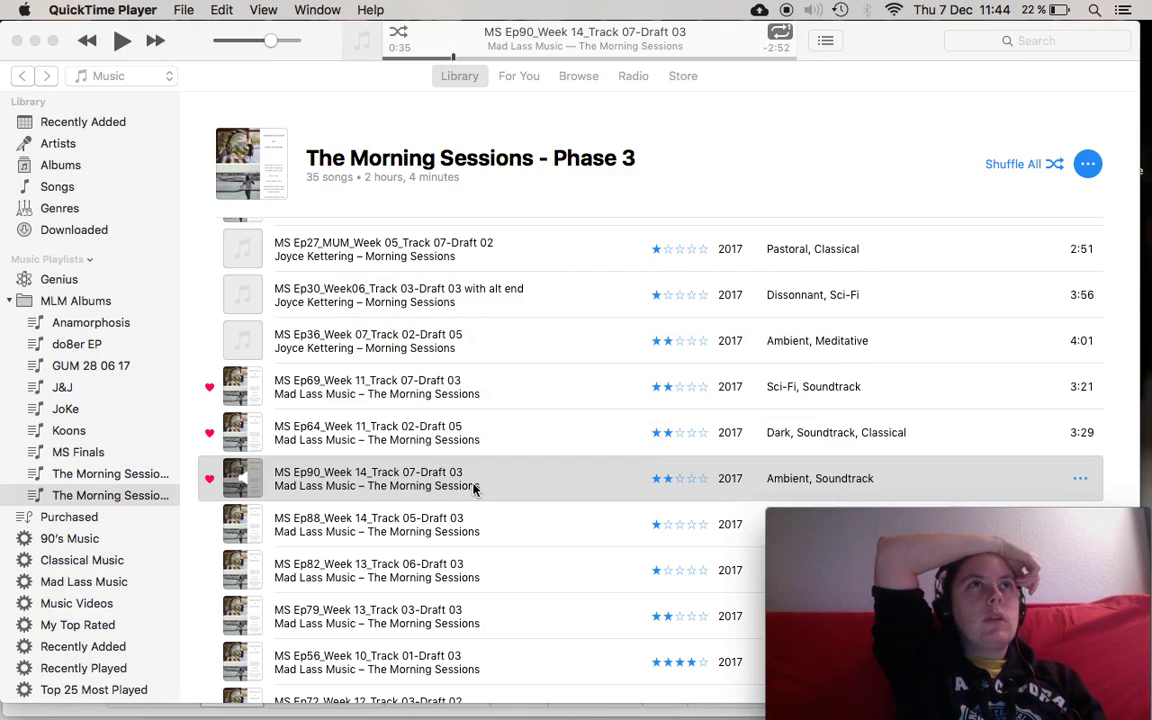
double_click(437, 476)
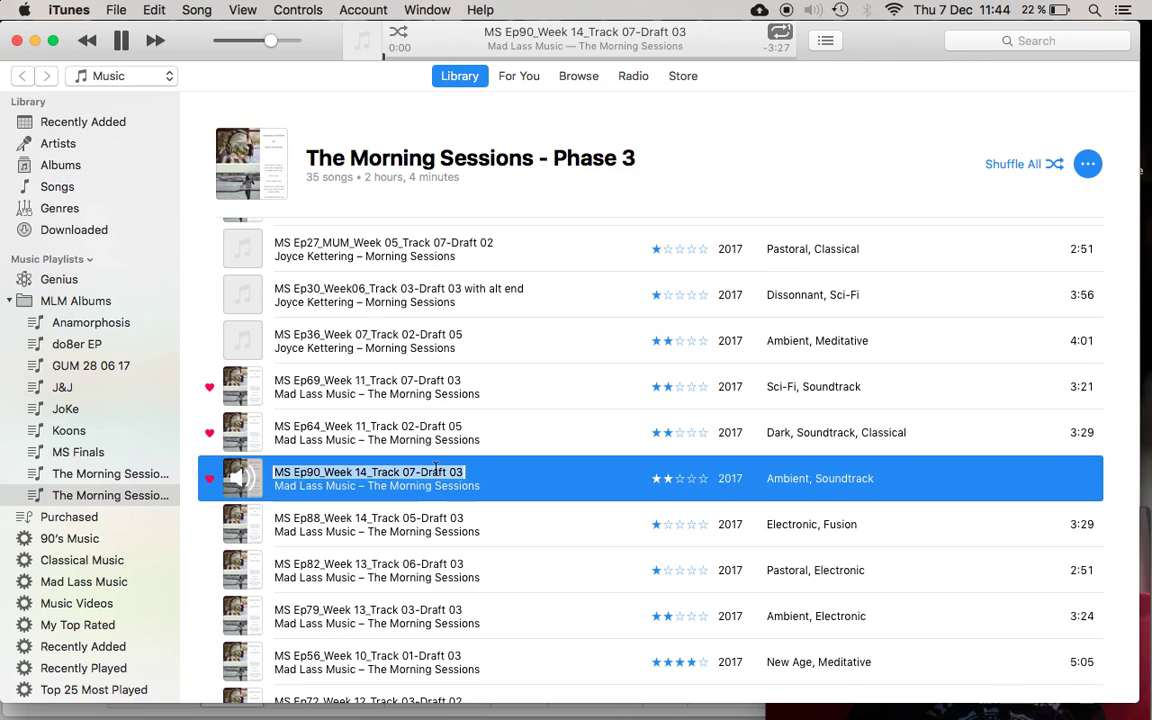
left_click(557, 487)
key("super+Tab")
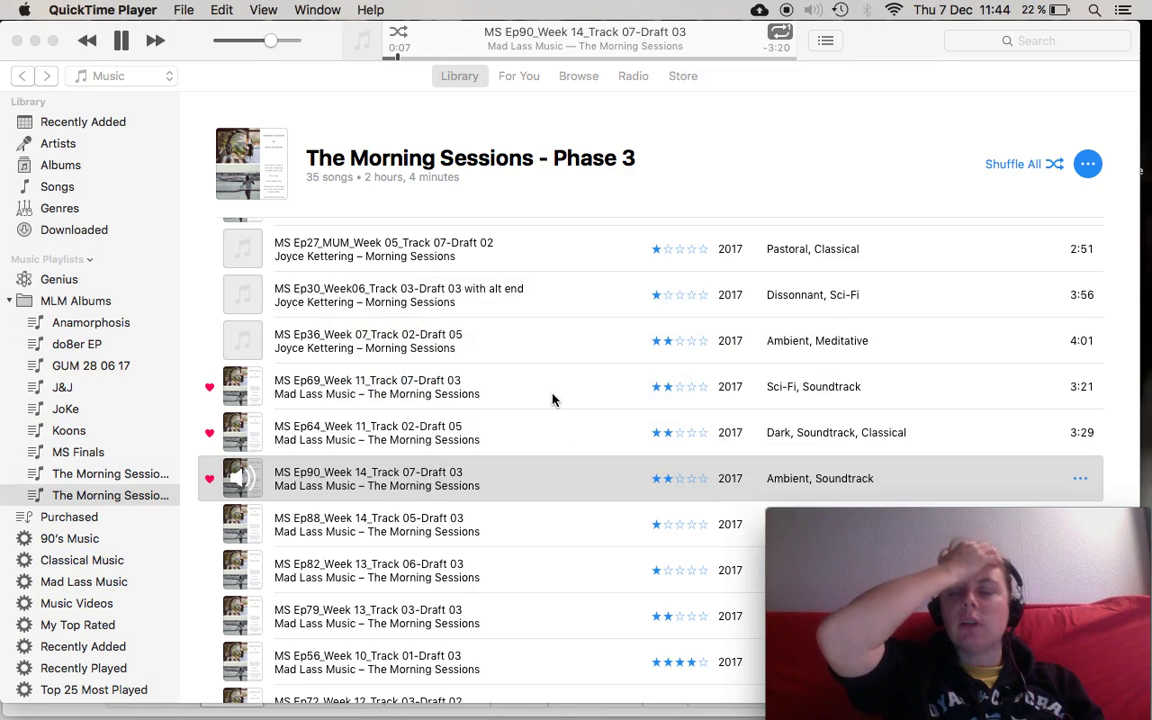
left_click(120, 44)
key("super+Tab")
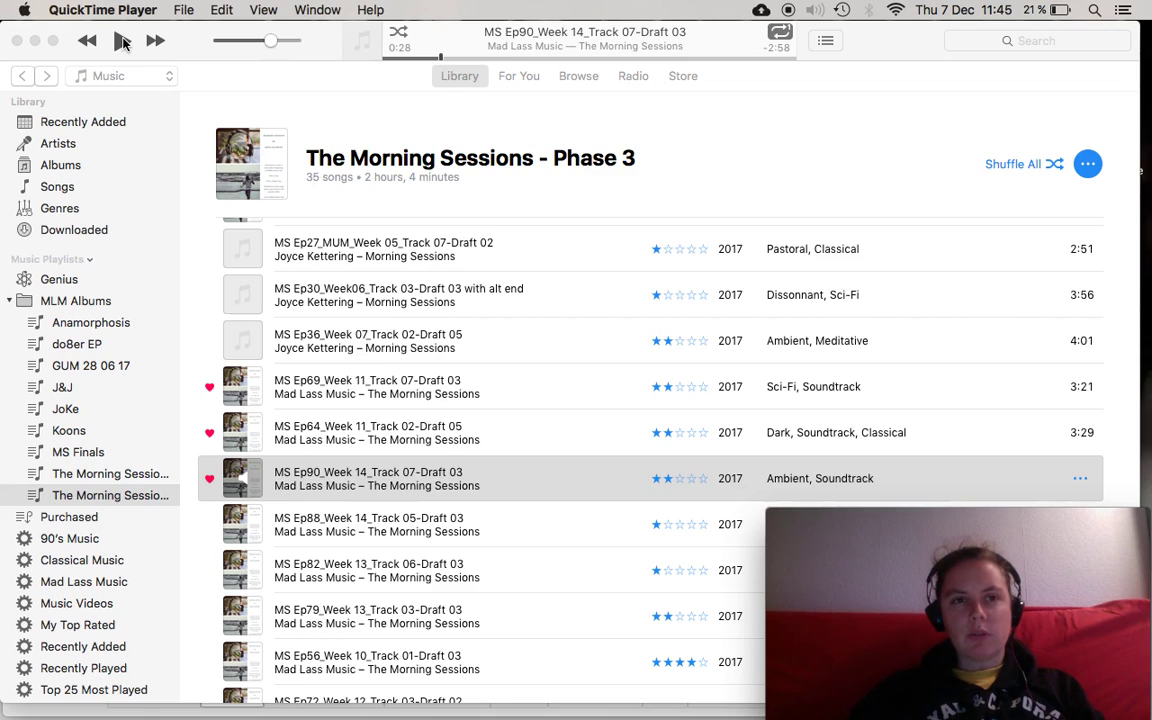
Resume MS Ep90_Week 14_Track 07-Draft 03 and return to the submission tracker in Chrome while it plays
left_click(123, 40)
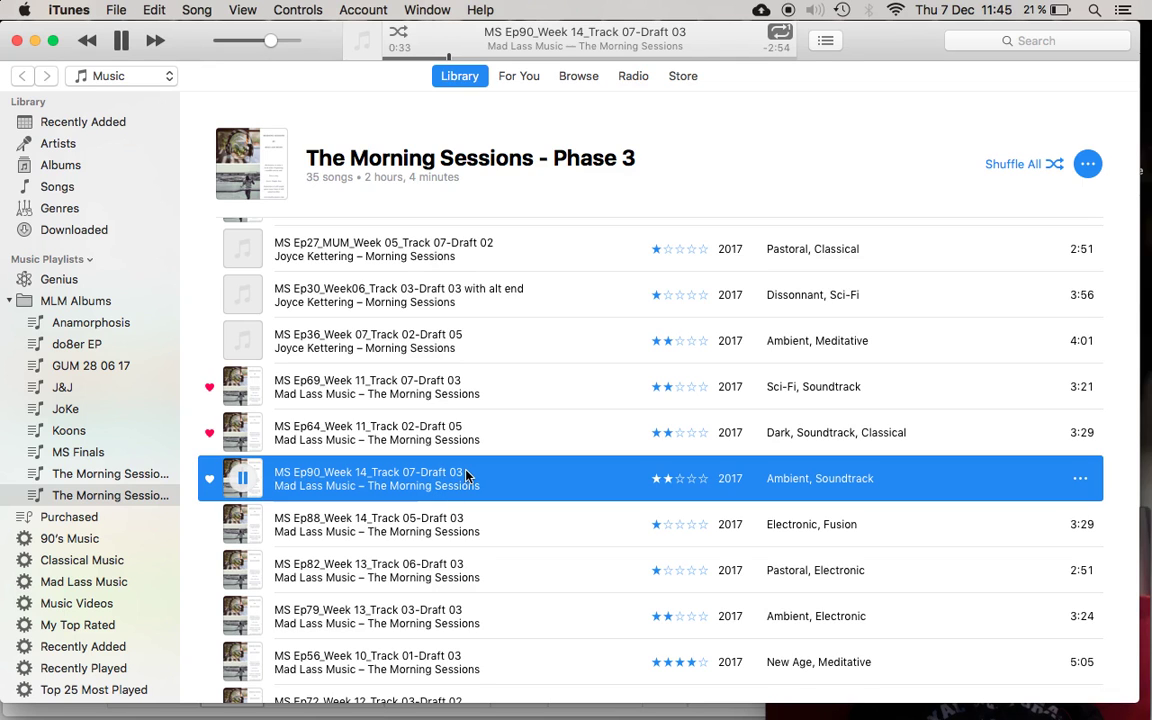
key("super+Tab")
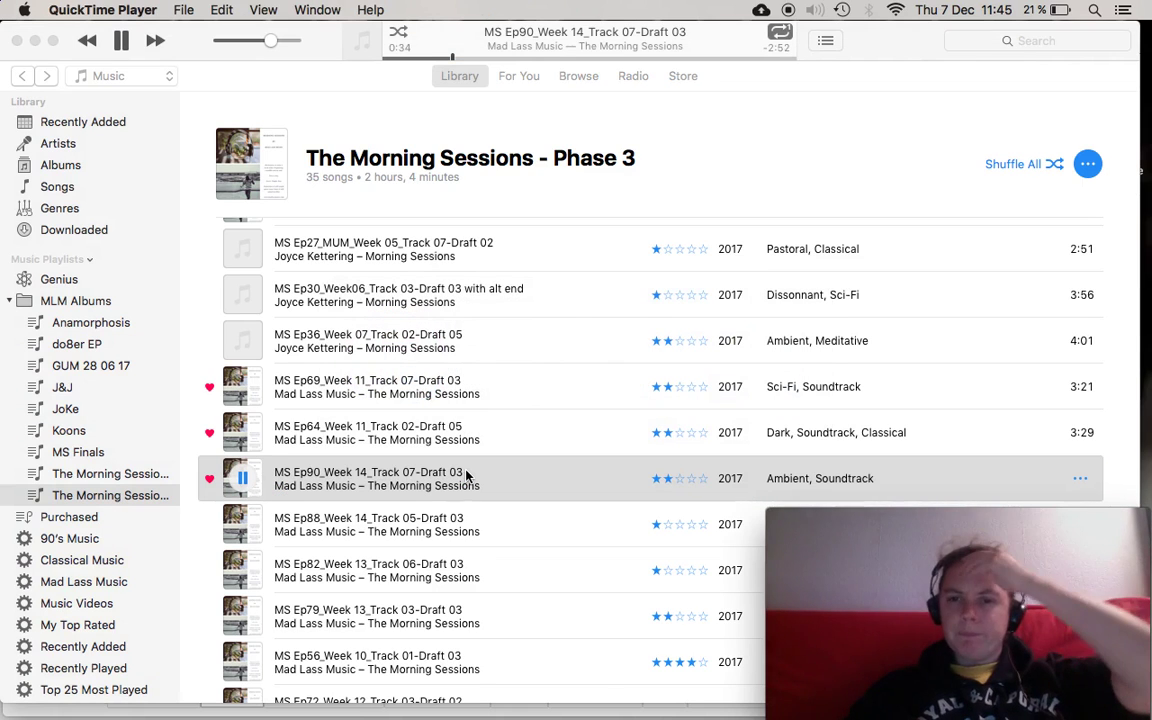
key("super+Tab")
key("super+Tab")
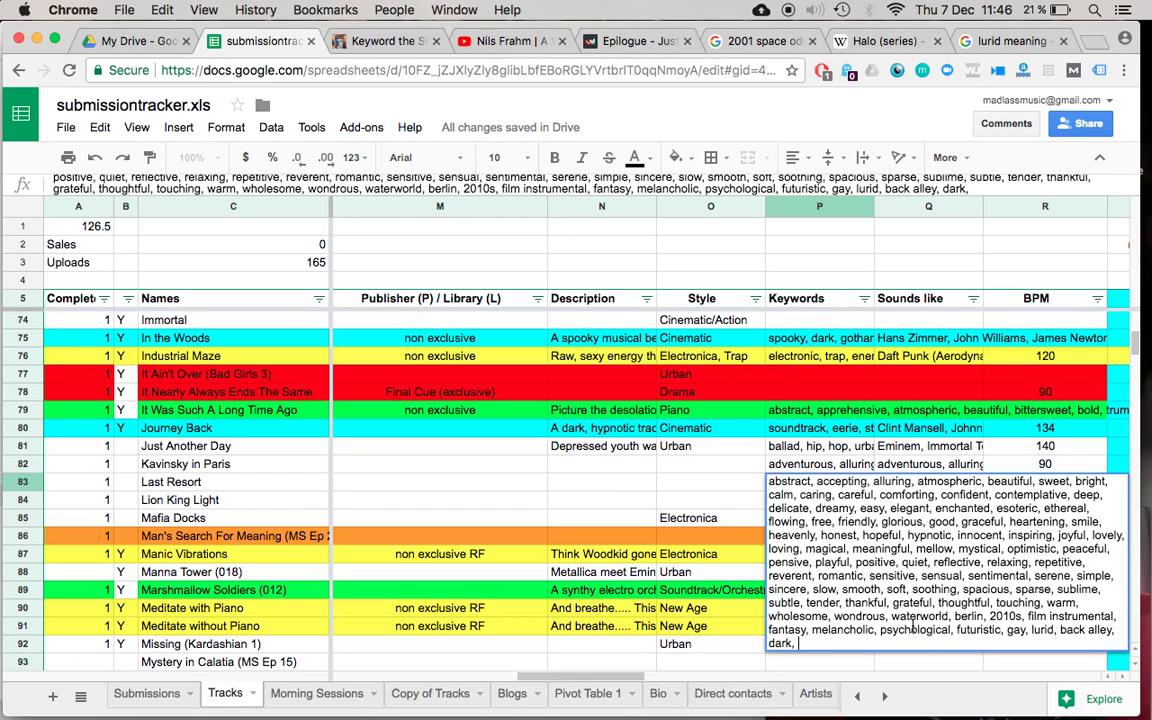
Append "dark, industrial, nature, poetic, psychedelic, psychological thriller," to the Last Resort keywords
type("dark, industrial,")
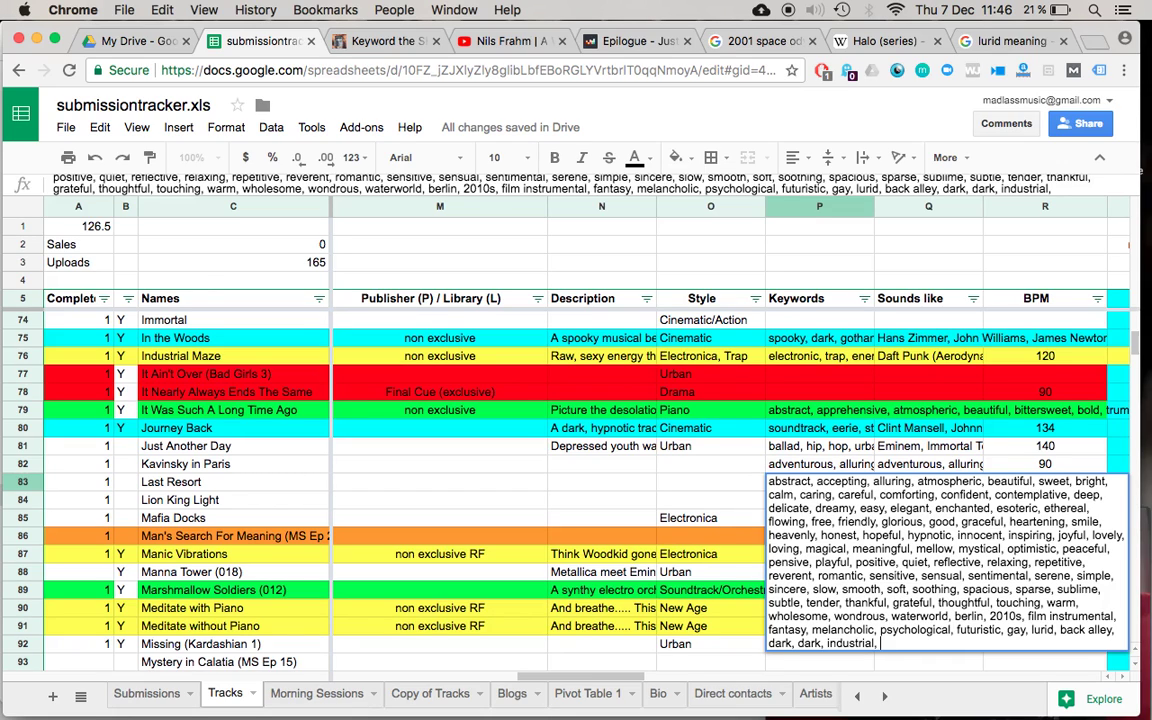
type("nature, poetic, ")
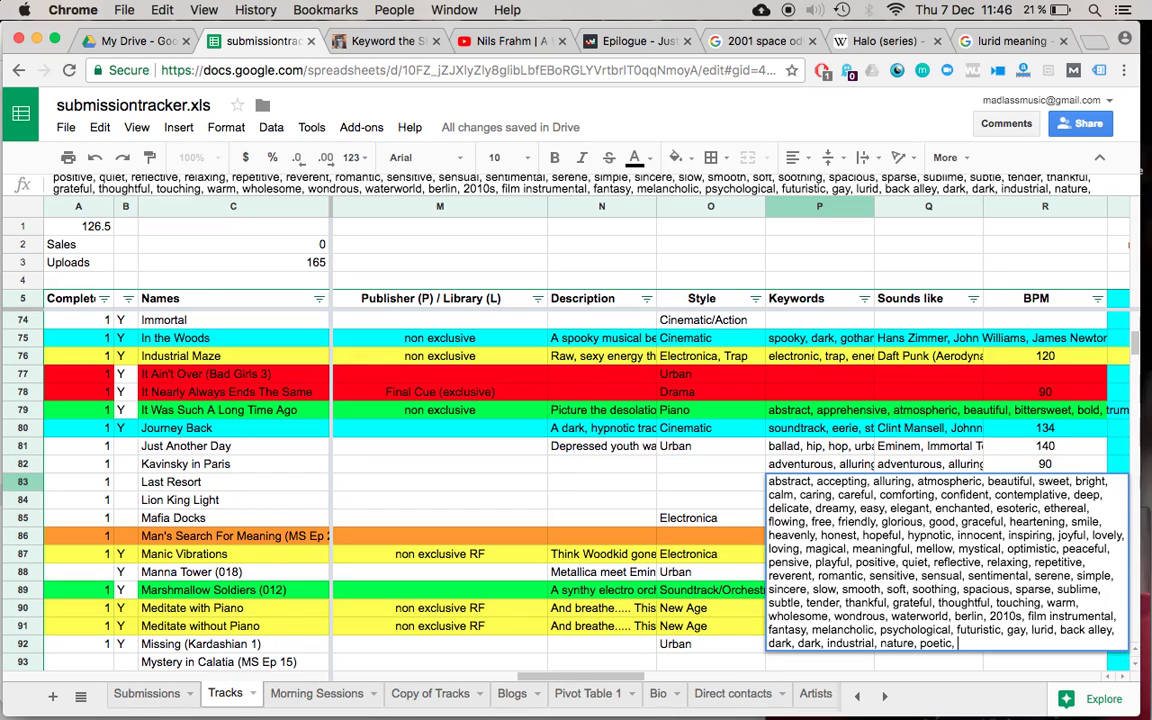
type("psychedelic, psychologic")
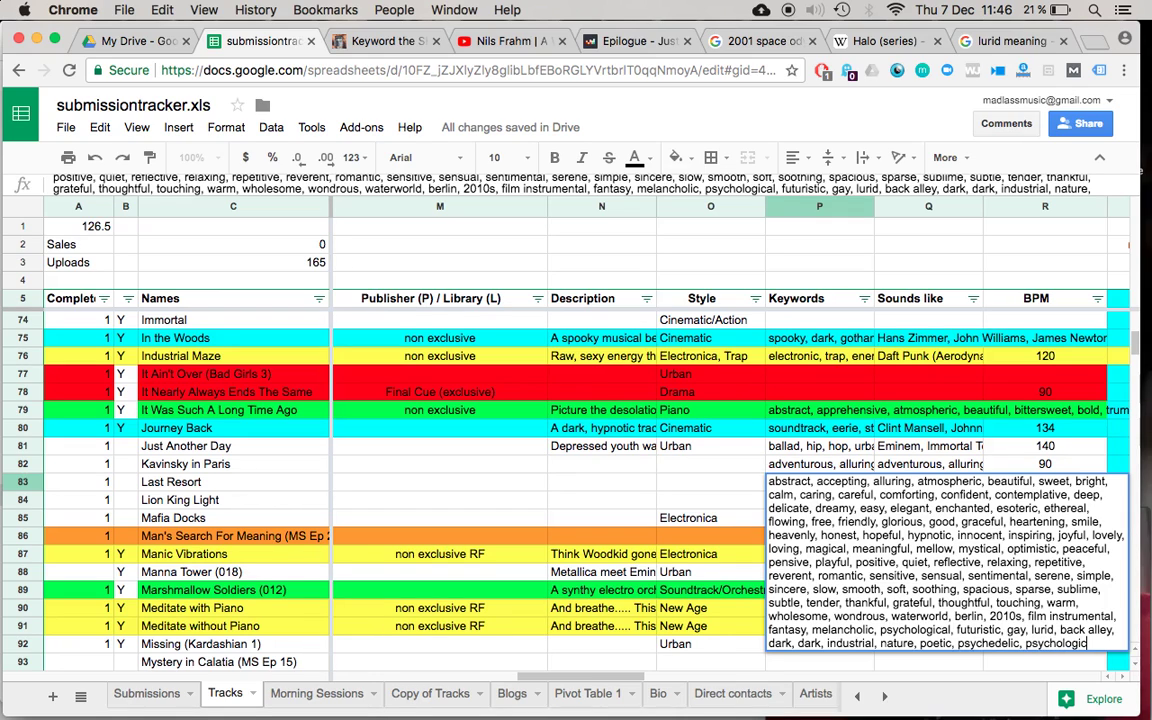
type("al thriller, ")
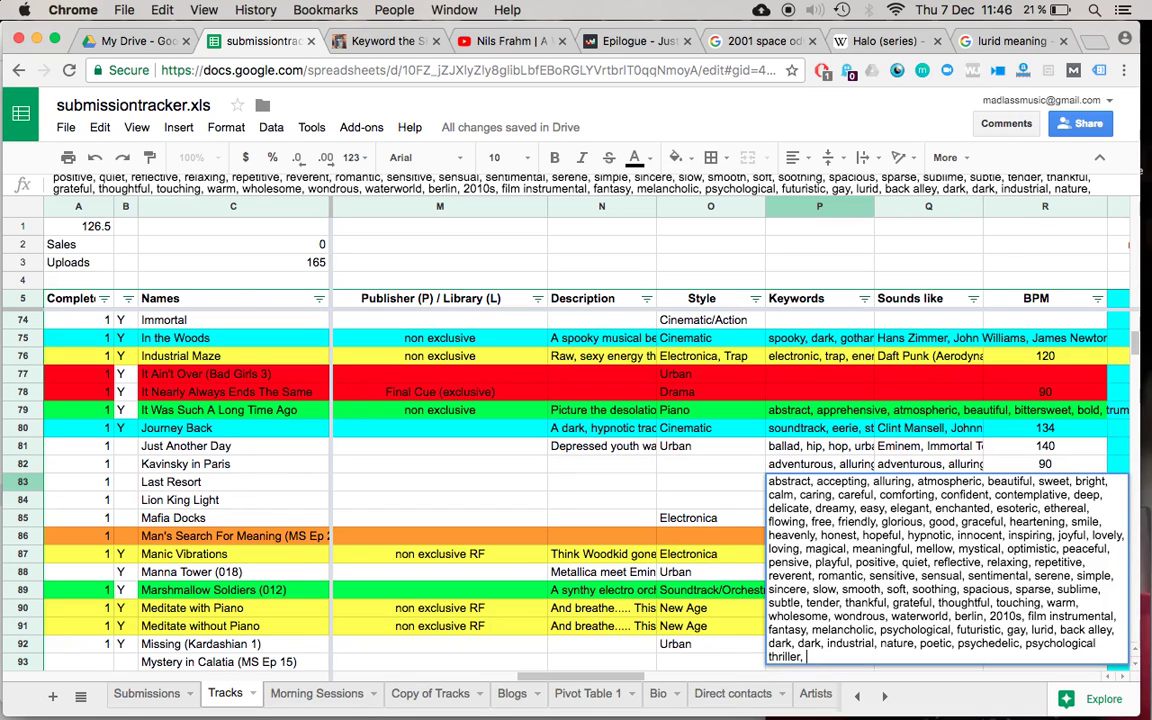
Append "rich, sad, lonely, slow motion, time-lapse, tragedy, waterworld," to the Last Resort keywords
type("rich")
type("sad,")
type("lonely,")
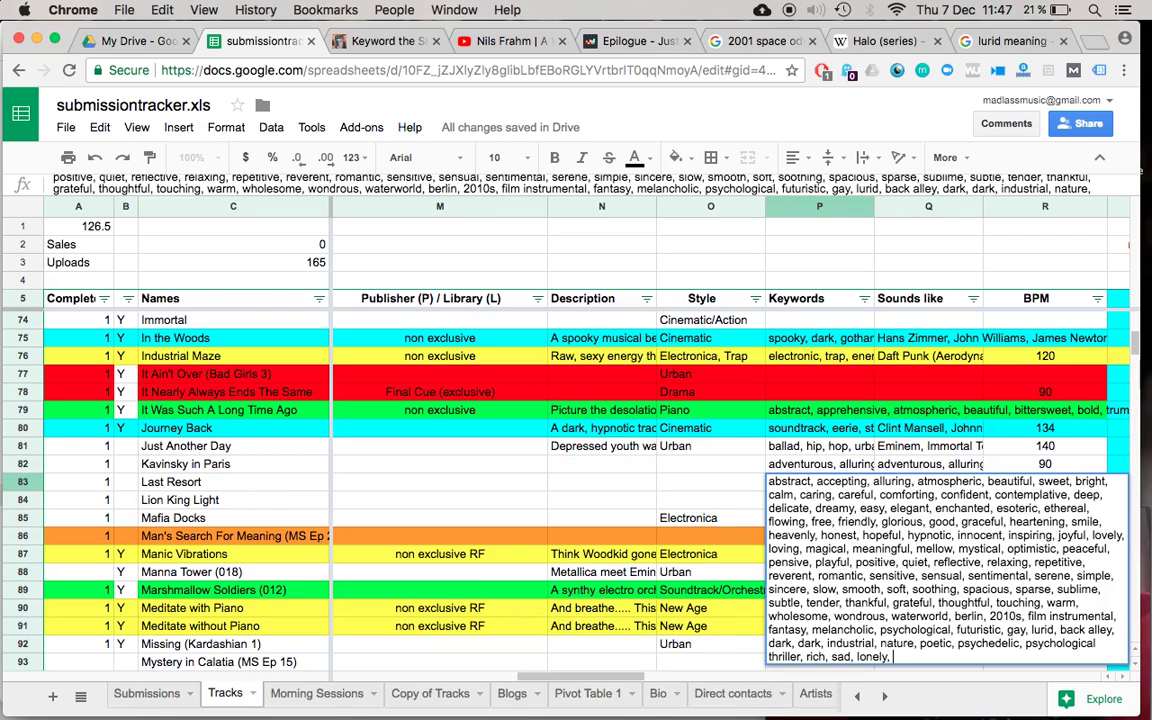
type("slow motion, time")
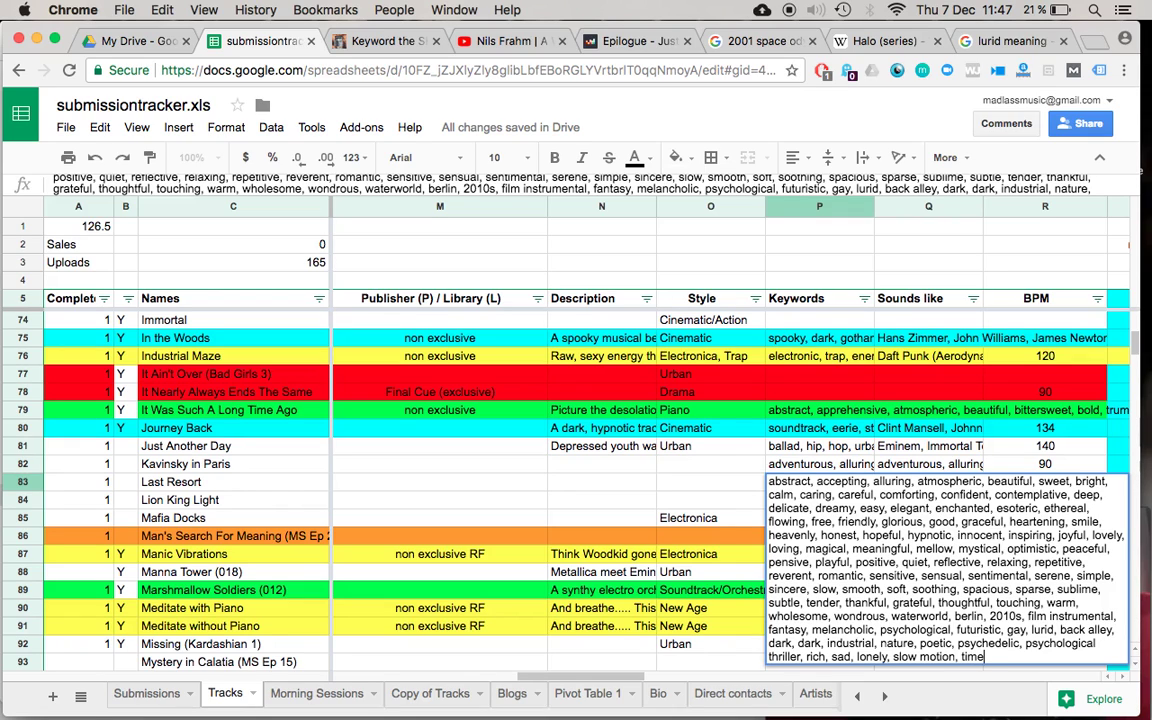
type("-lapse, tragedy, waterw")
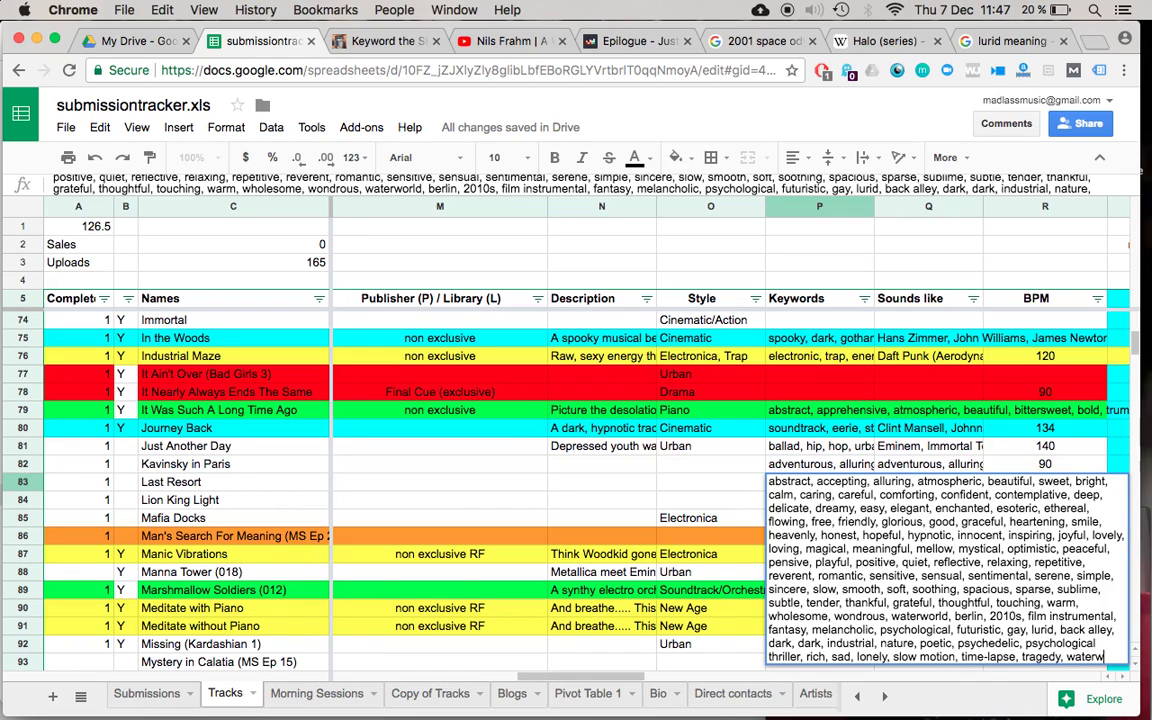
type("orld,")
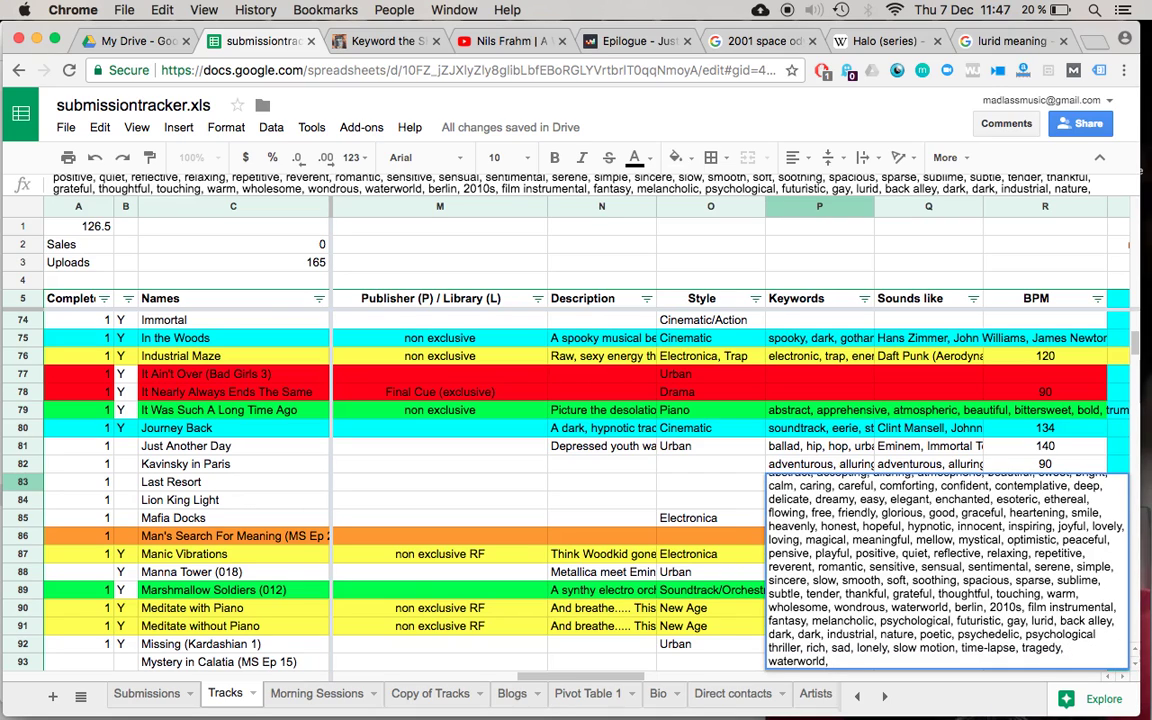
Switch back to iTunes and pause MS Ep90_Week 14_Track 07-Draft 03 at about 2:04
key("super+Tab")
key("super+Tab")
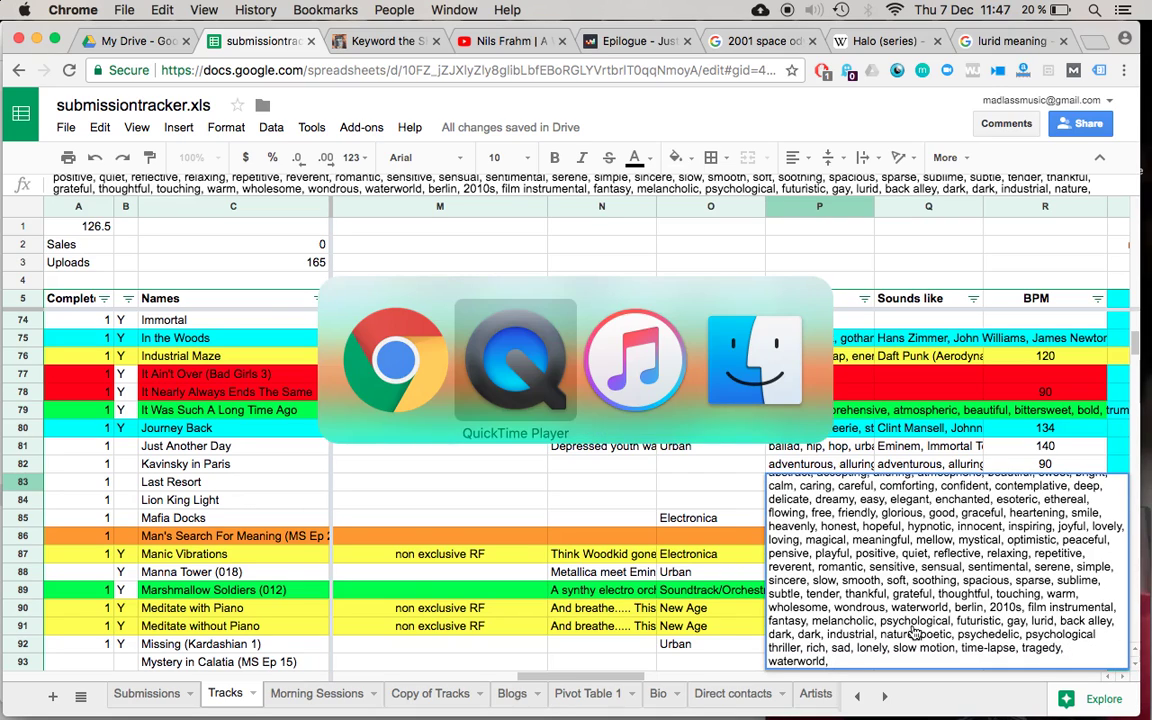
key("space")
key("super+Tab")
key("super+Tab")
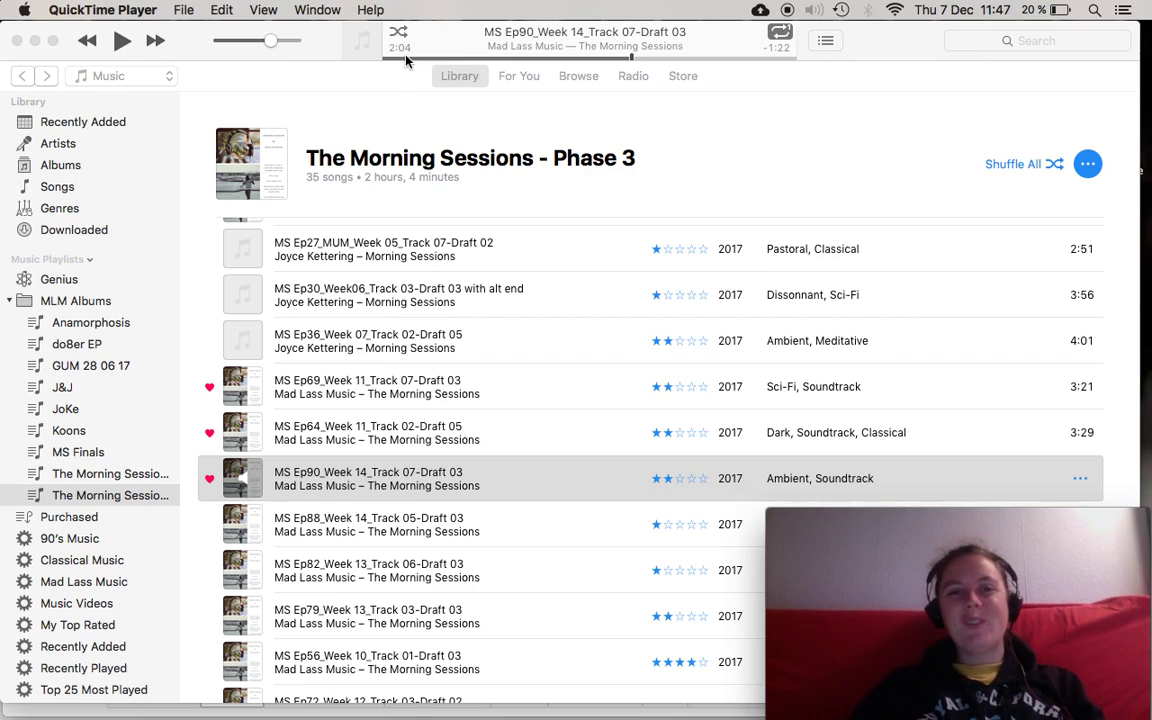
left_click(364, 49)
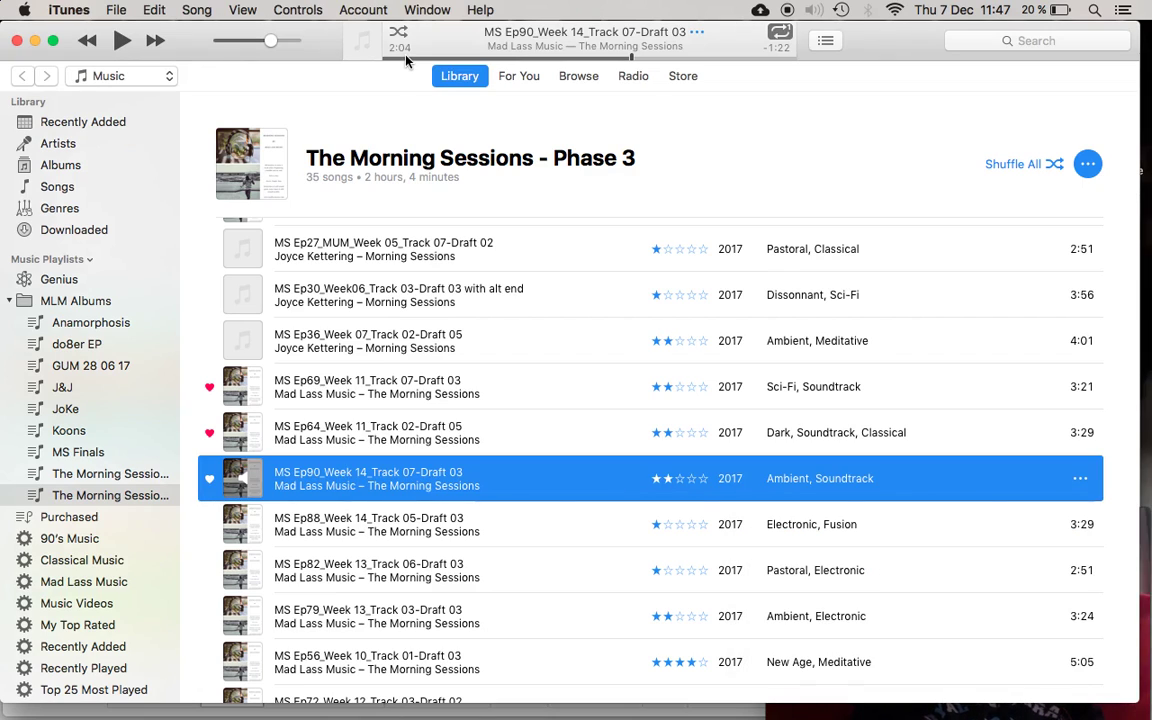
Resume MS Ep90_Week 14_Track 07-Draft 03 from about 2:04 and switch to the submission tracker in Chrome
left_click(122, 40)
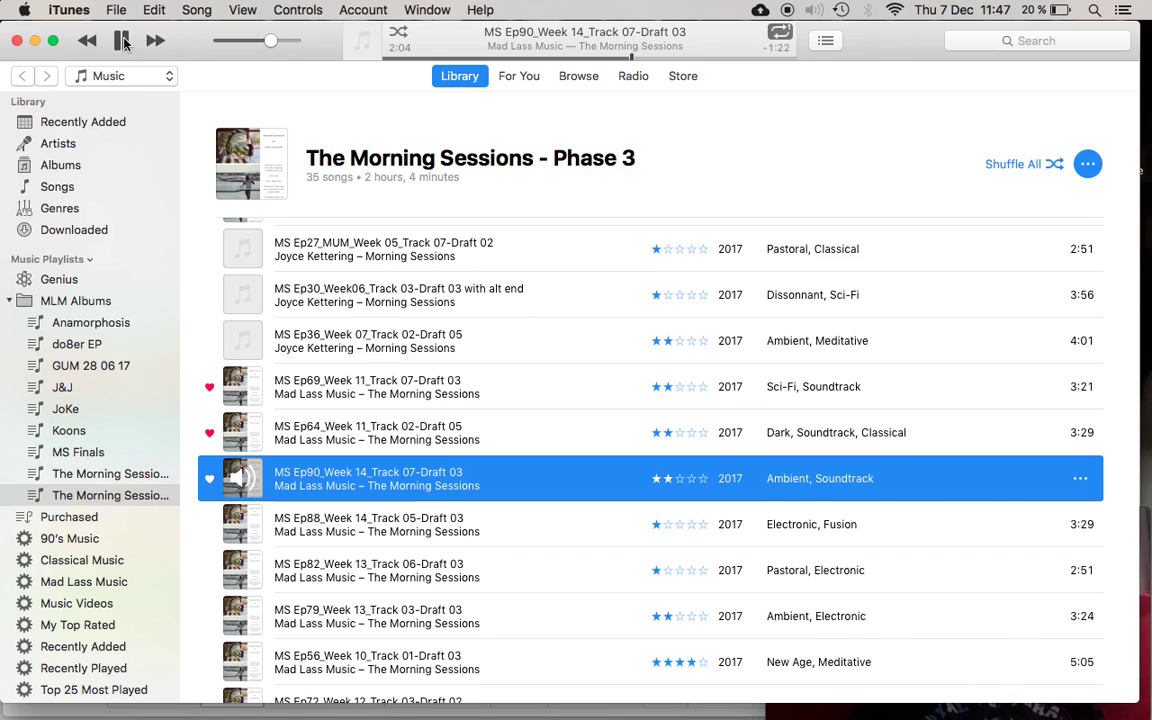
key("super+Tab")
key("super+Tab")
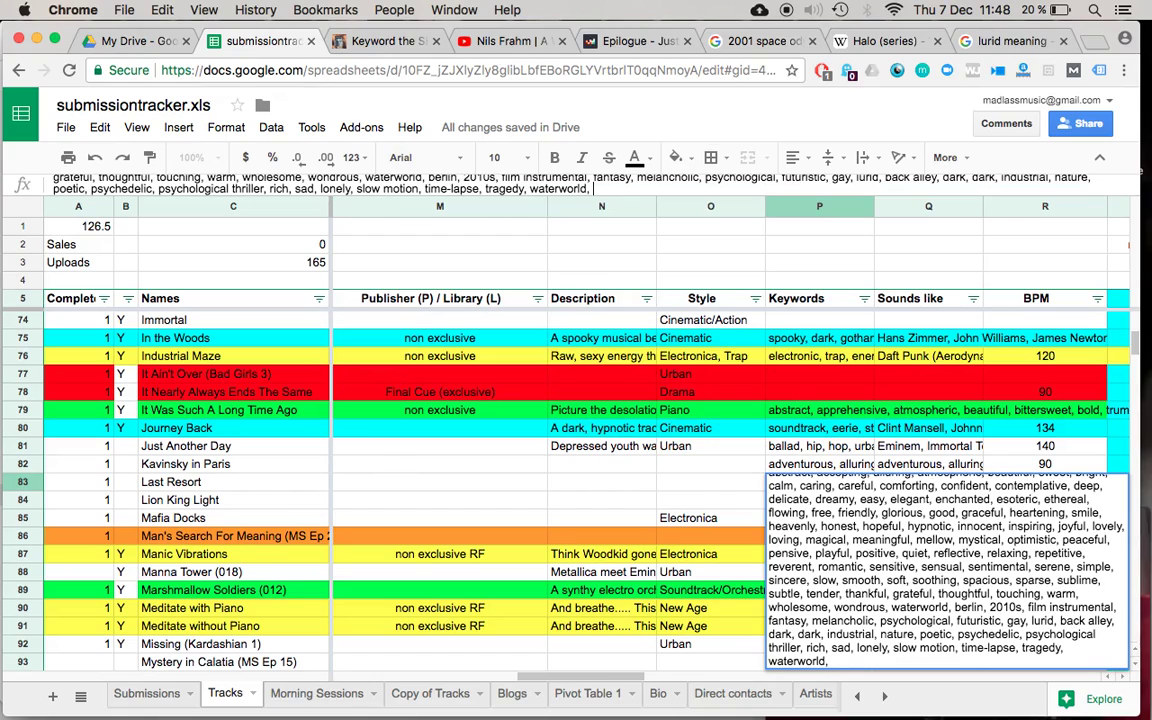
Append "documentary, film instrumental, tv instrumental," to the Last Resort keywords and commit the cell
type("documentary, fi")
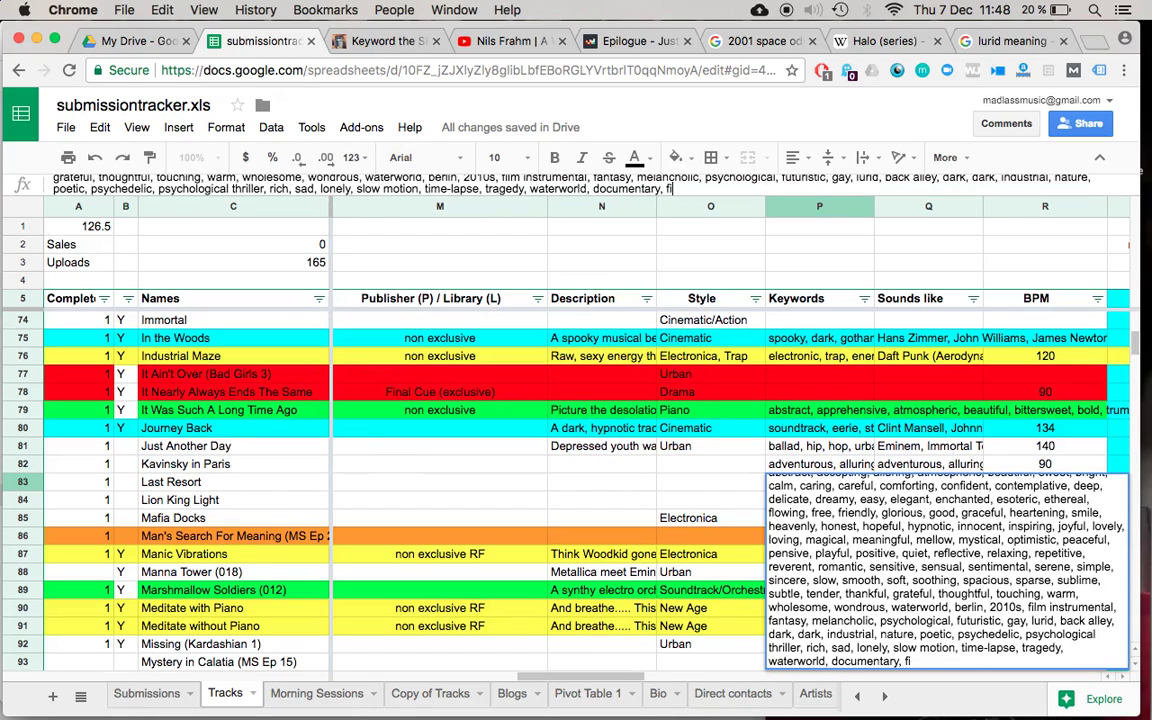
type("lm instrumental,")
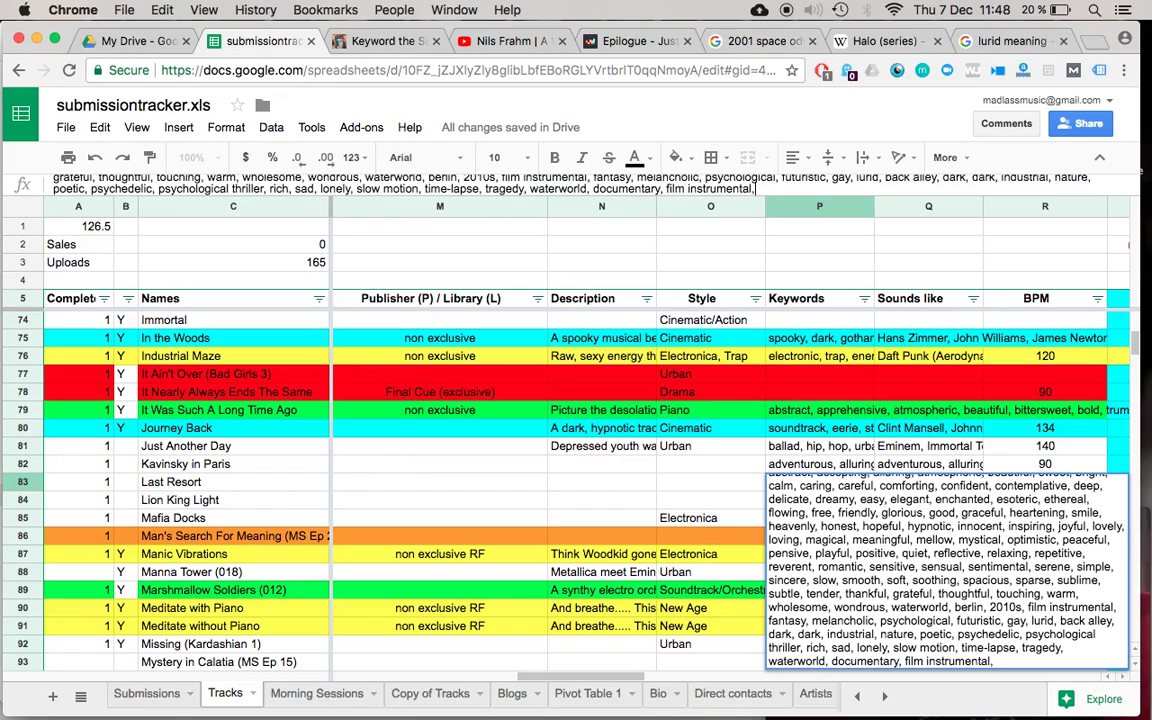
type(" tv instrumental,")
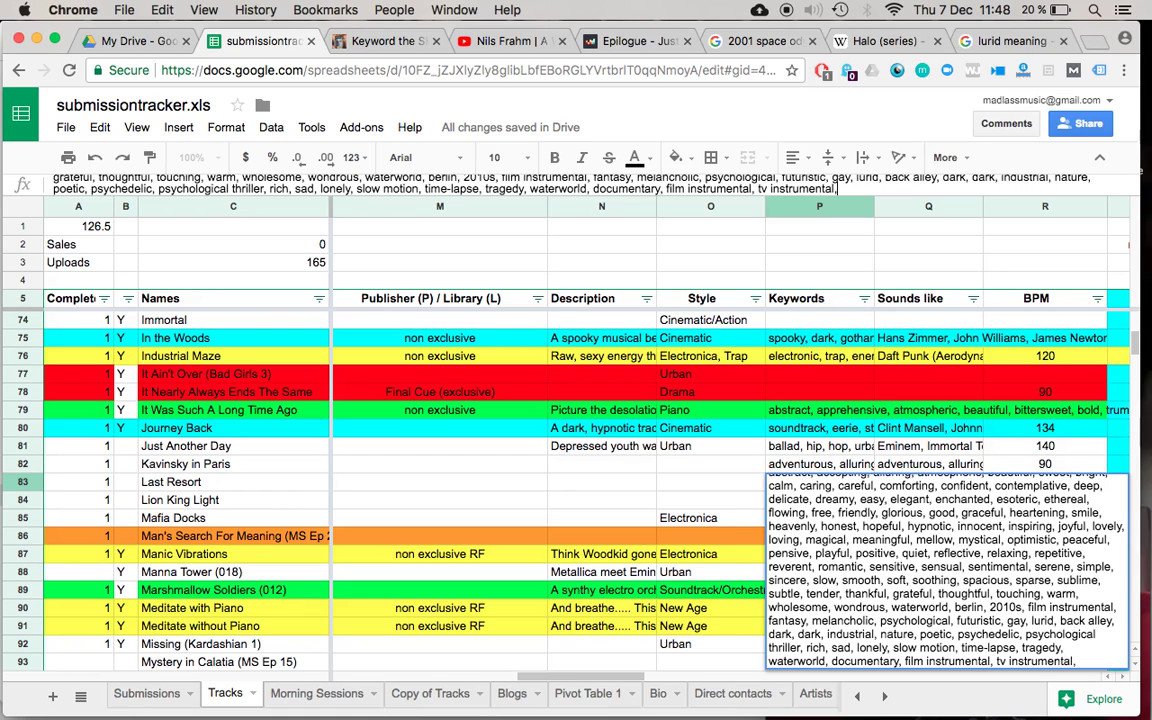
key("Return")
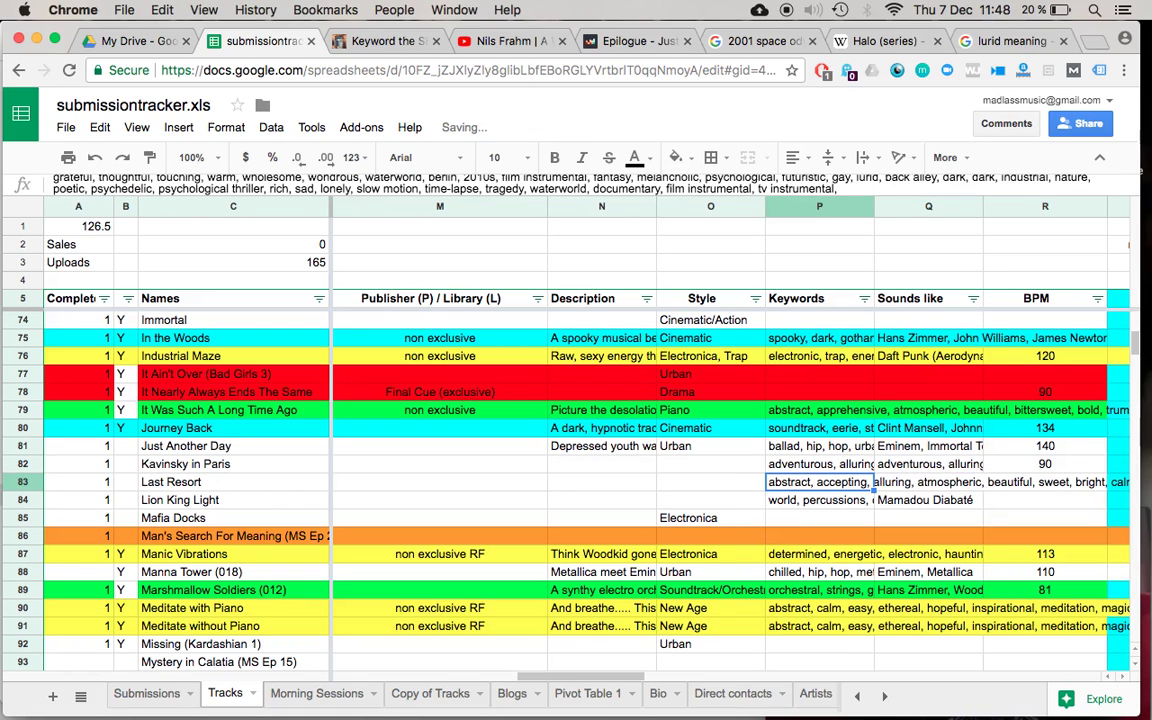
left_click(928, 482)
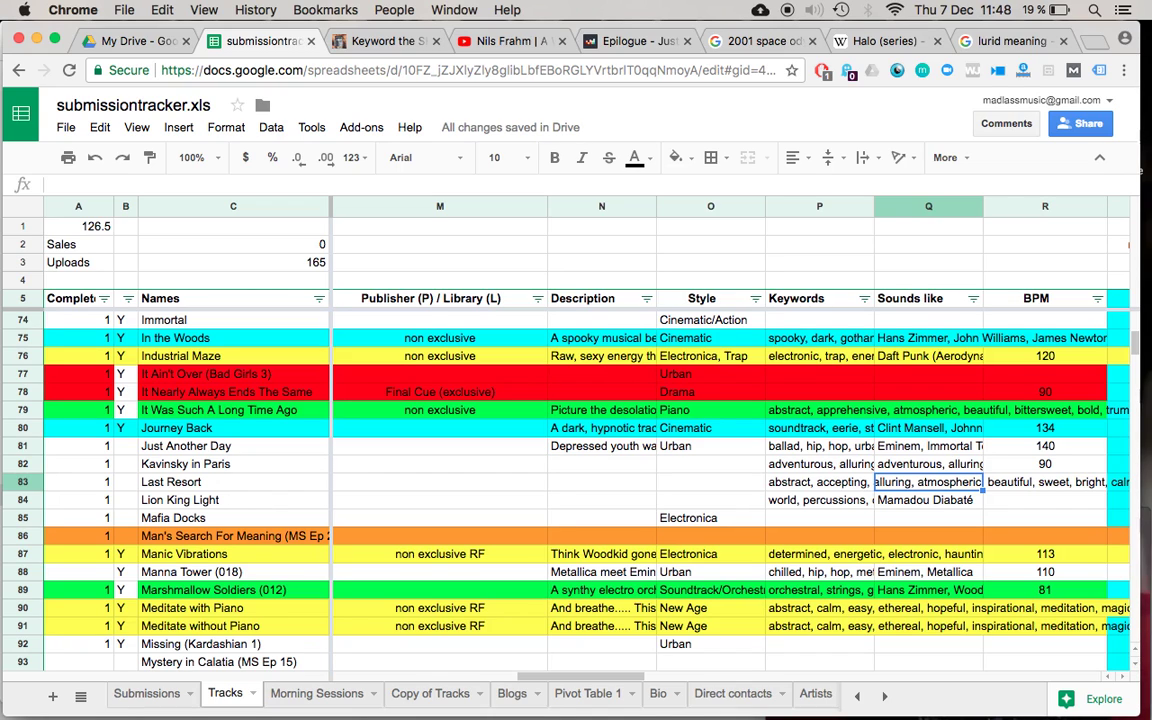
key("Left")
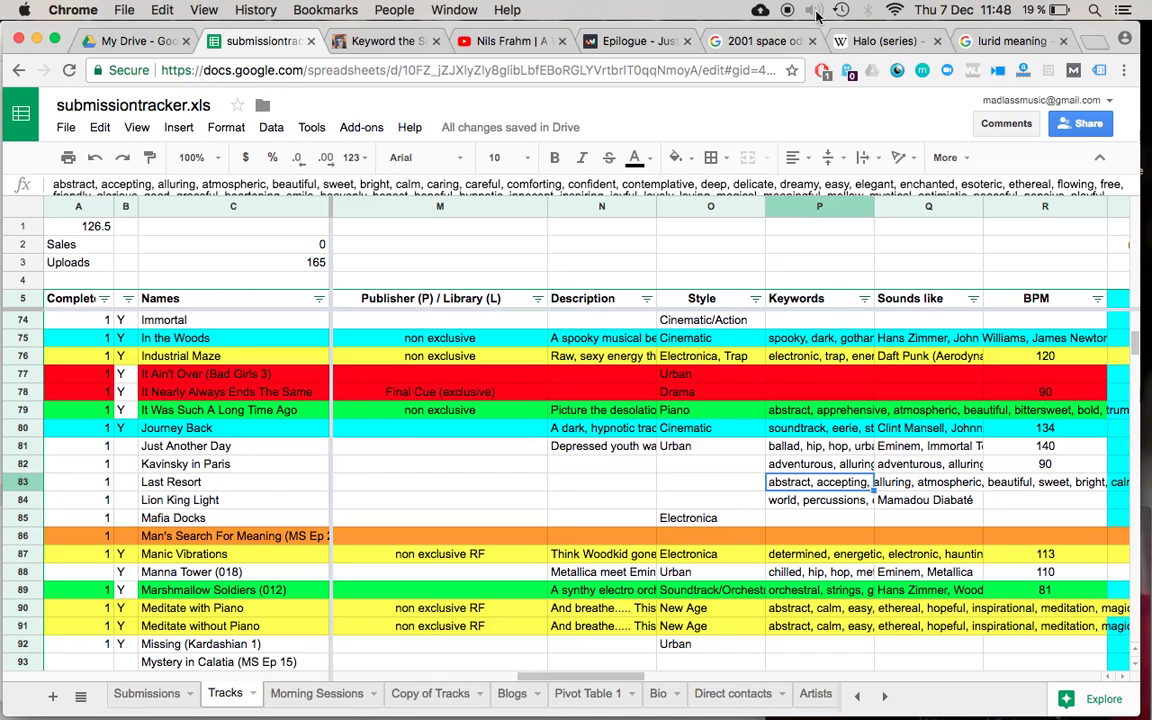
Pause the track in iTunes, return to Chrome and search YouTube for "interstellar soundtrack"
key("super+Tab")
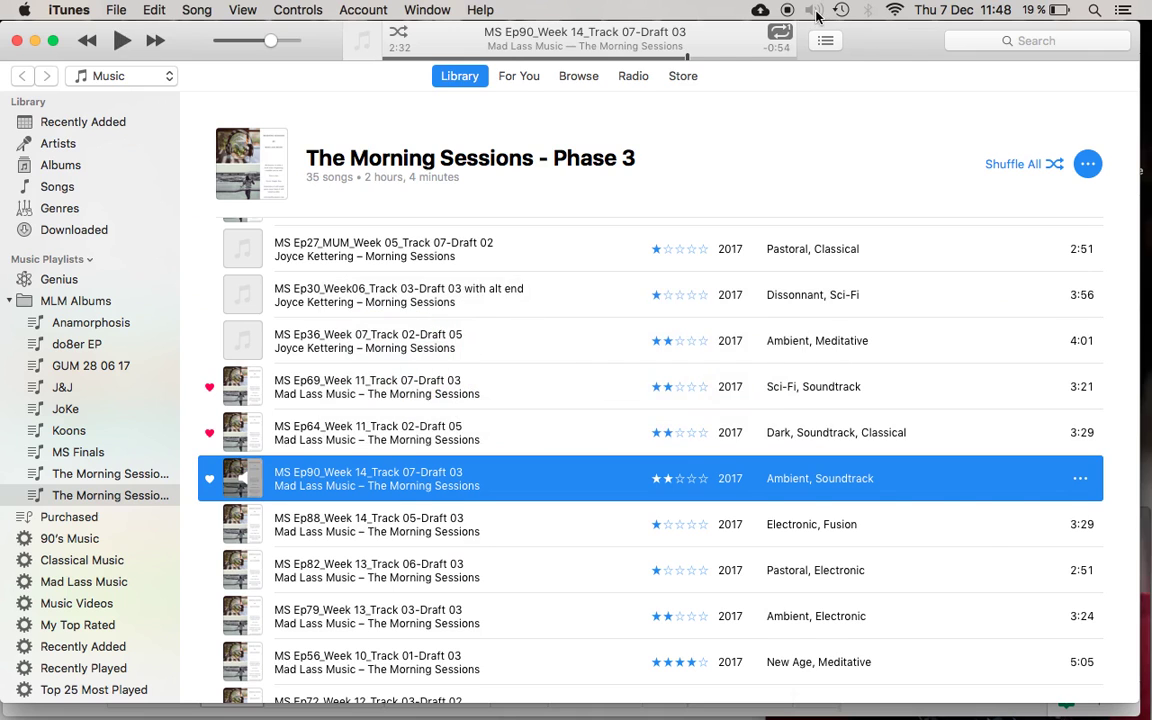
key("super+Tab")
left_click(460, 40)
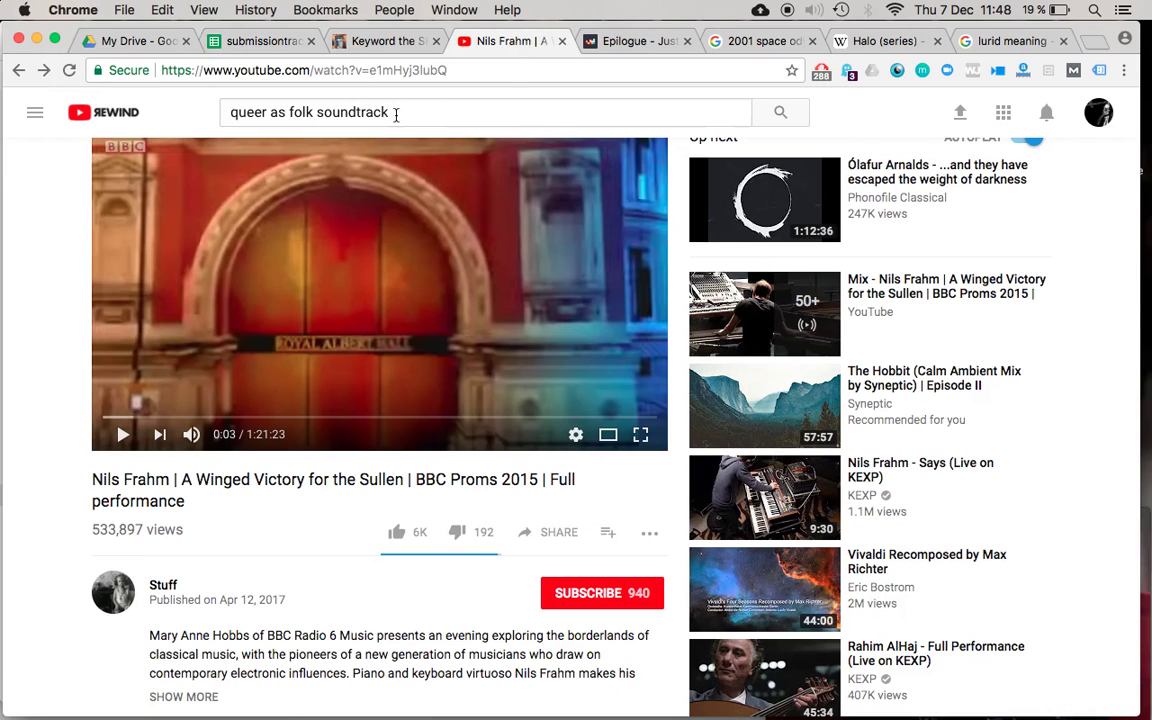
triple_click(426, 112)
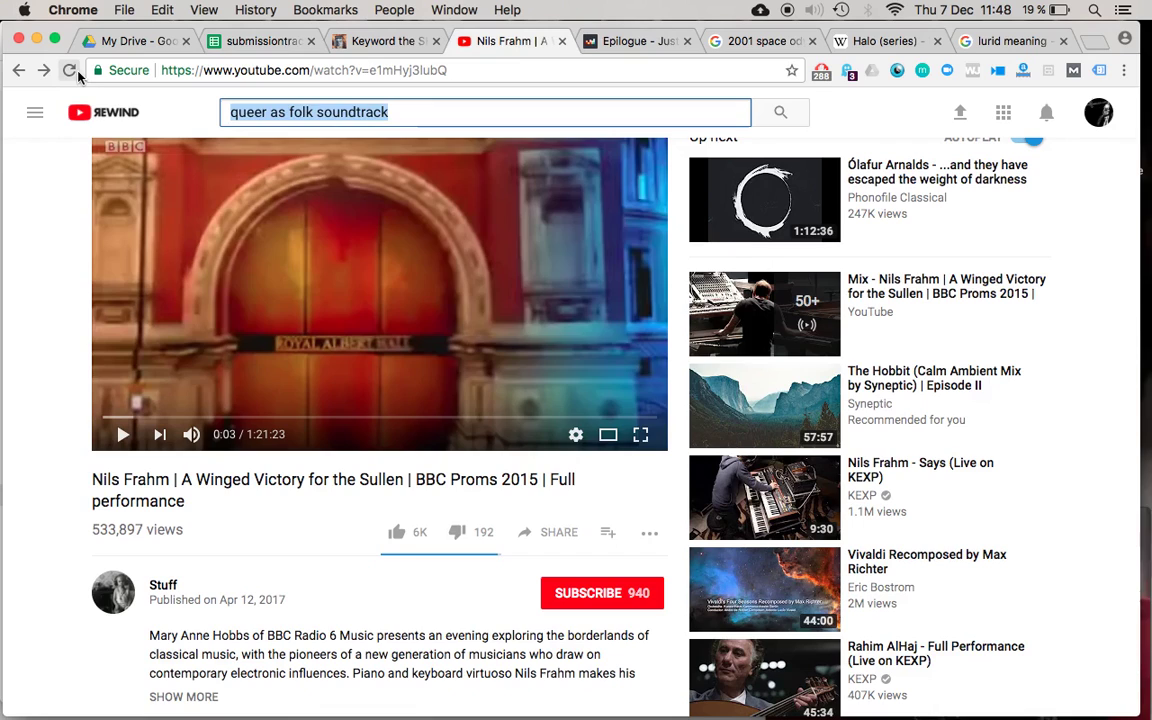
type("inter")
key("Down")
key("Return")
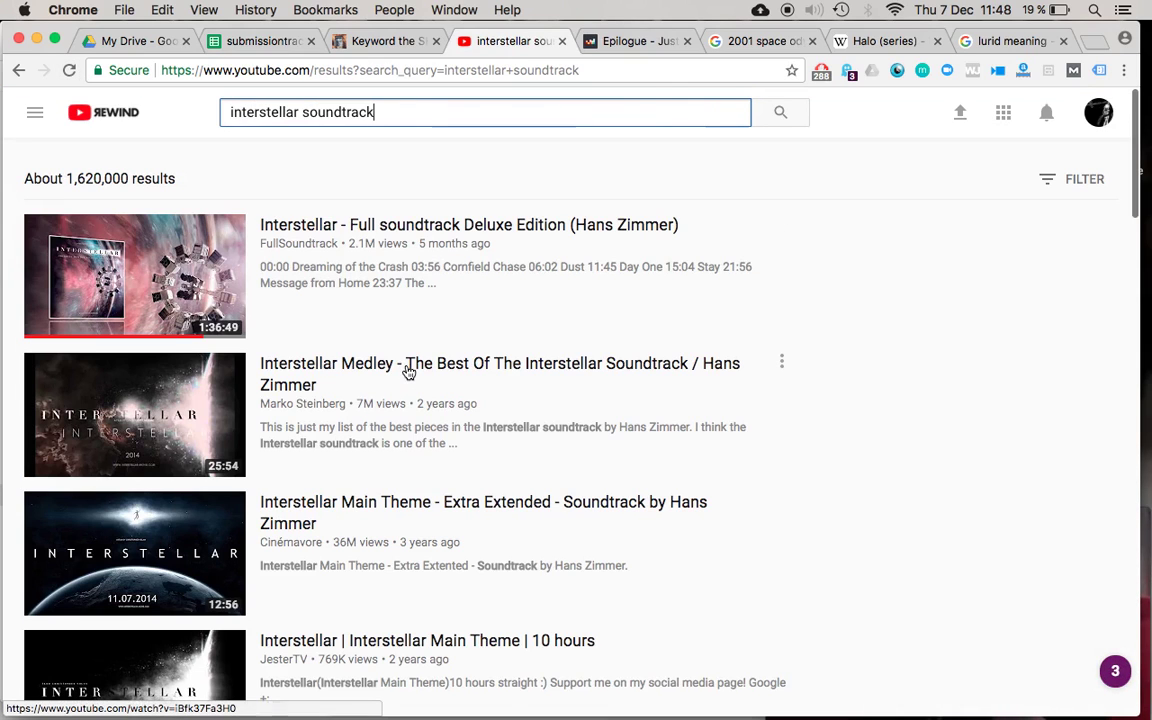
Sample the Interstellar full soundtrack from about 25:28 and the one-hour Dunkirk theme song from about 25:48, pausing the latter
left_click(452, 230)
left_click(249, 450)
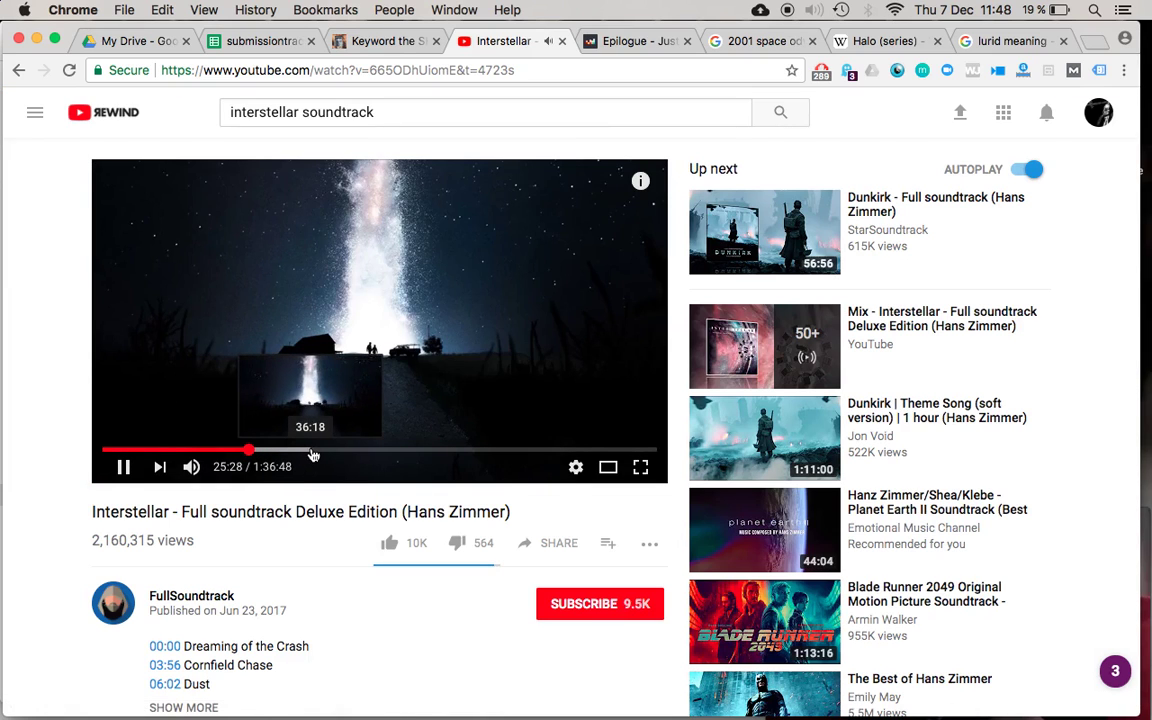
left_click(951, 419)
left_click(305, 452)
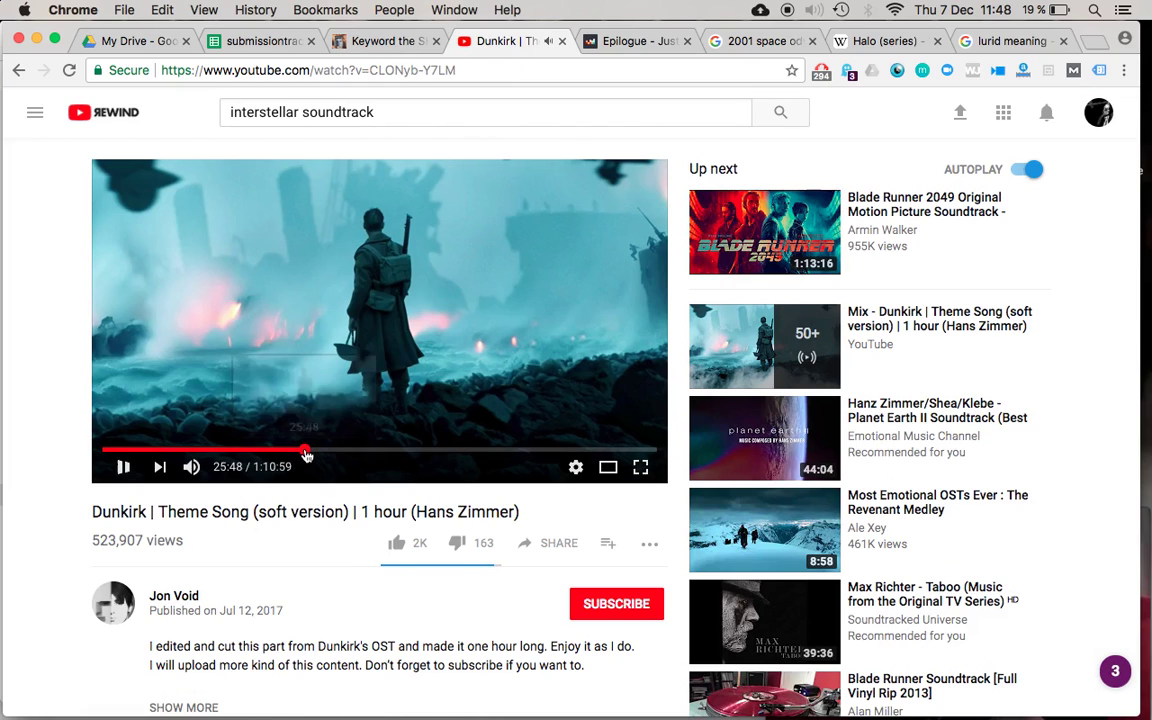
left_click(124, 467)
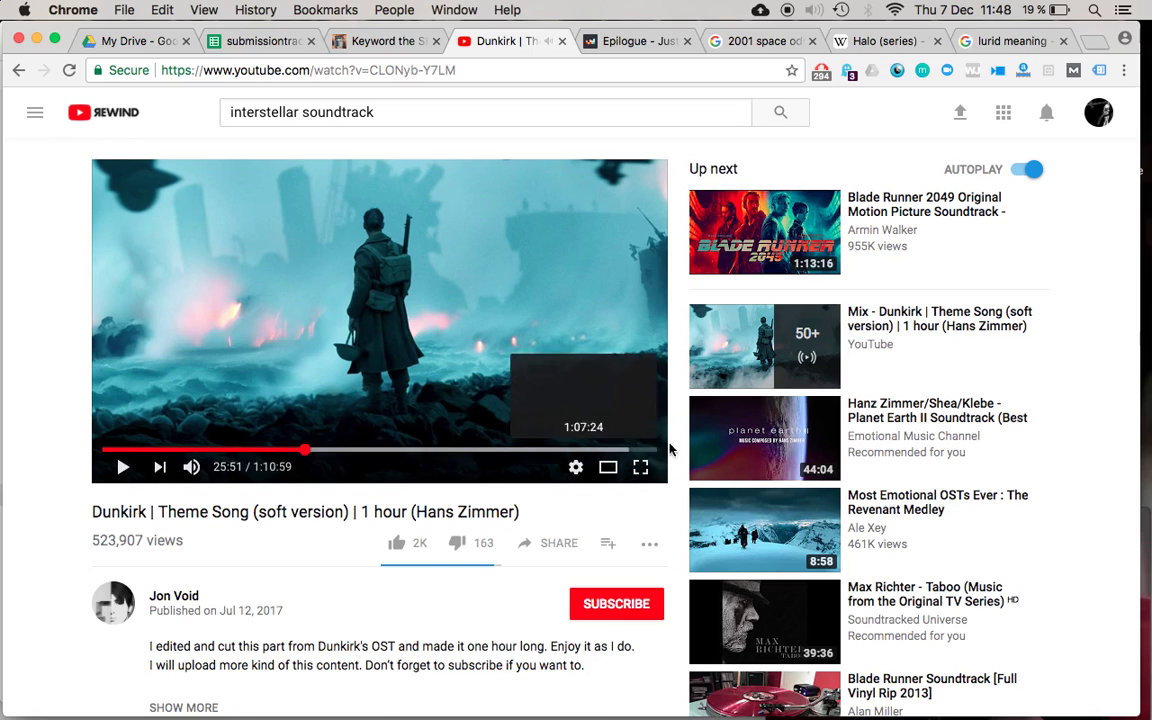
Sample the Planet Earth II Best Selection Mix at about 7:13 and 13:31, and the Planet Earth II full soundtrack at about 41:12
left_click(915, 422)
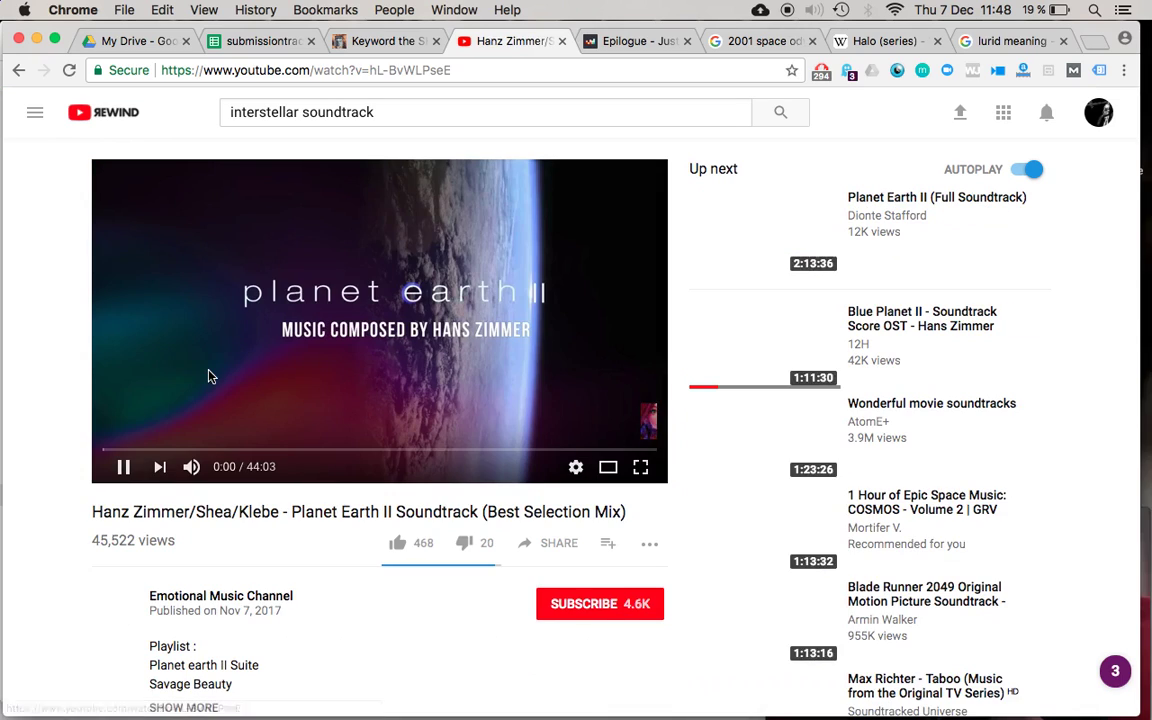
left_click(195, 455)
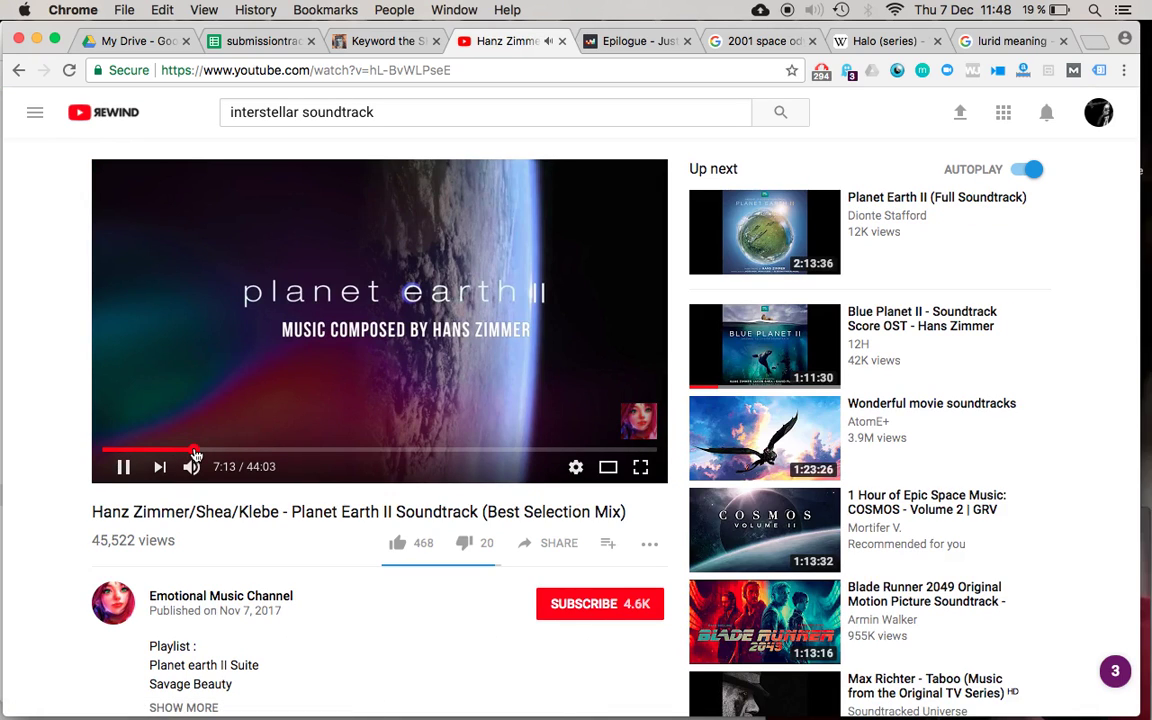
left_click(274, 455)
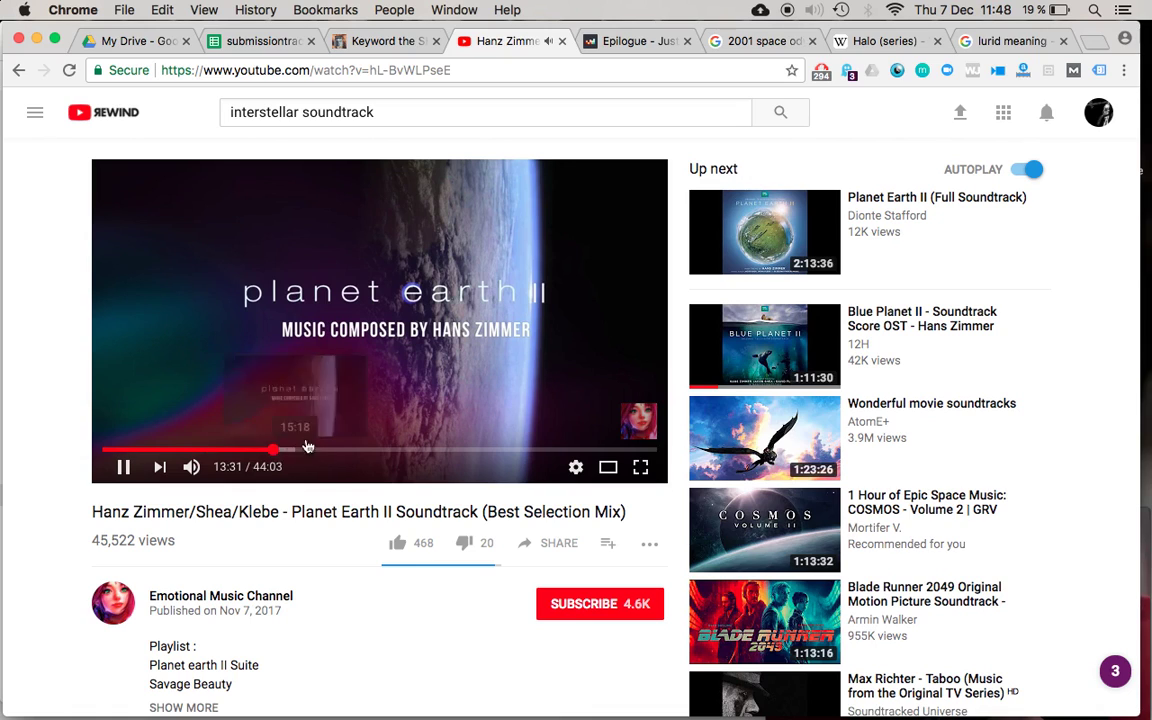
left_click(436, 119)
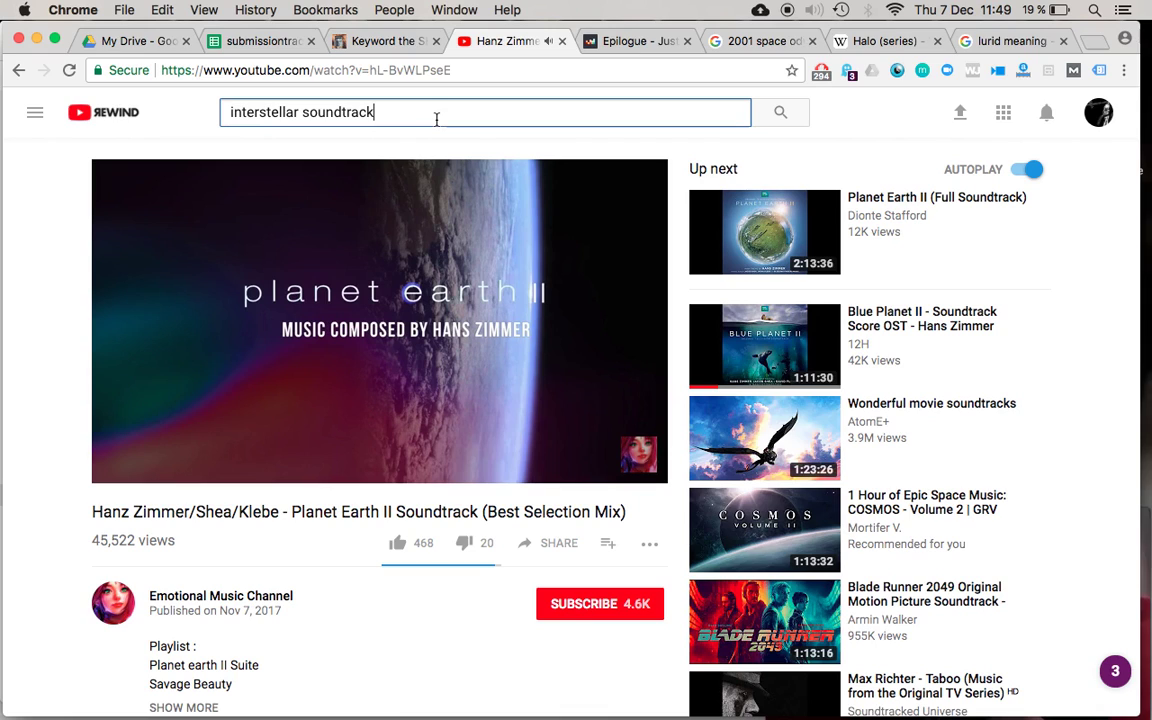
left_click_drag(434, 118, 3, 46)
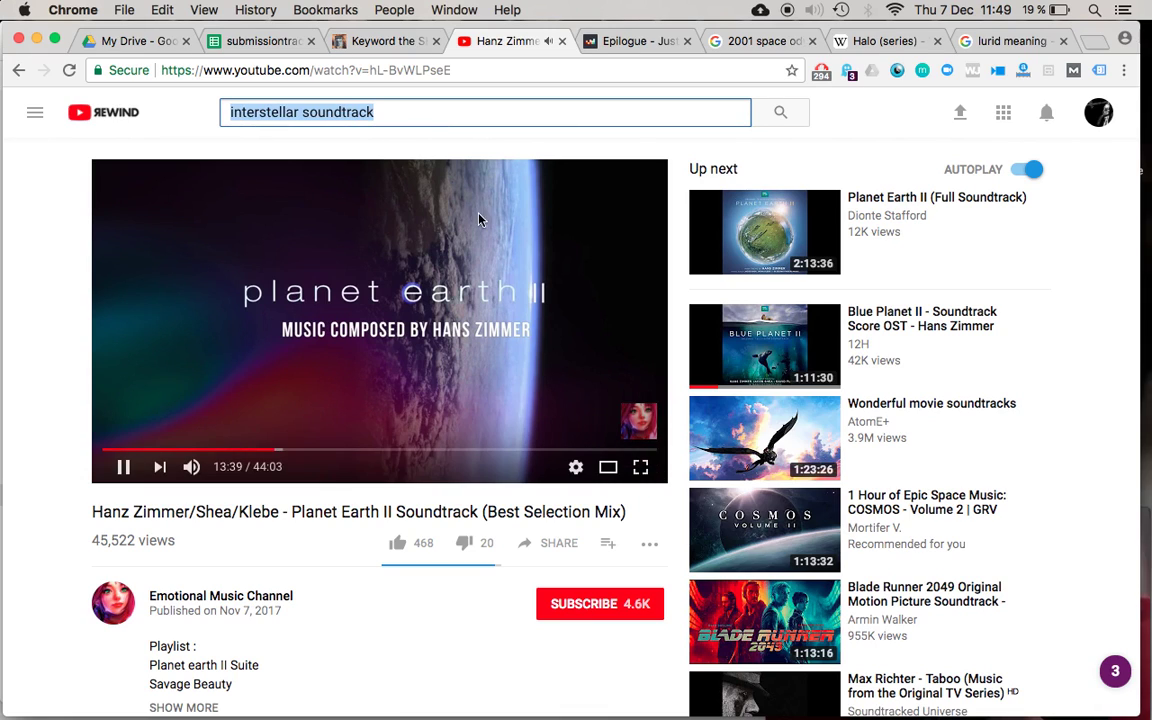
left_click(889, 201)
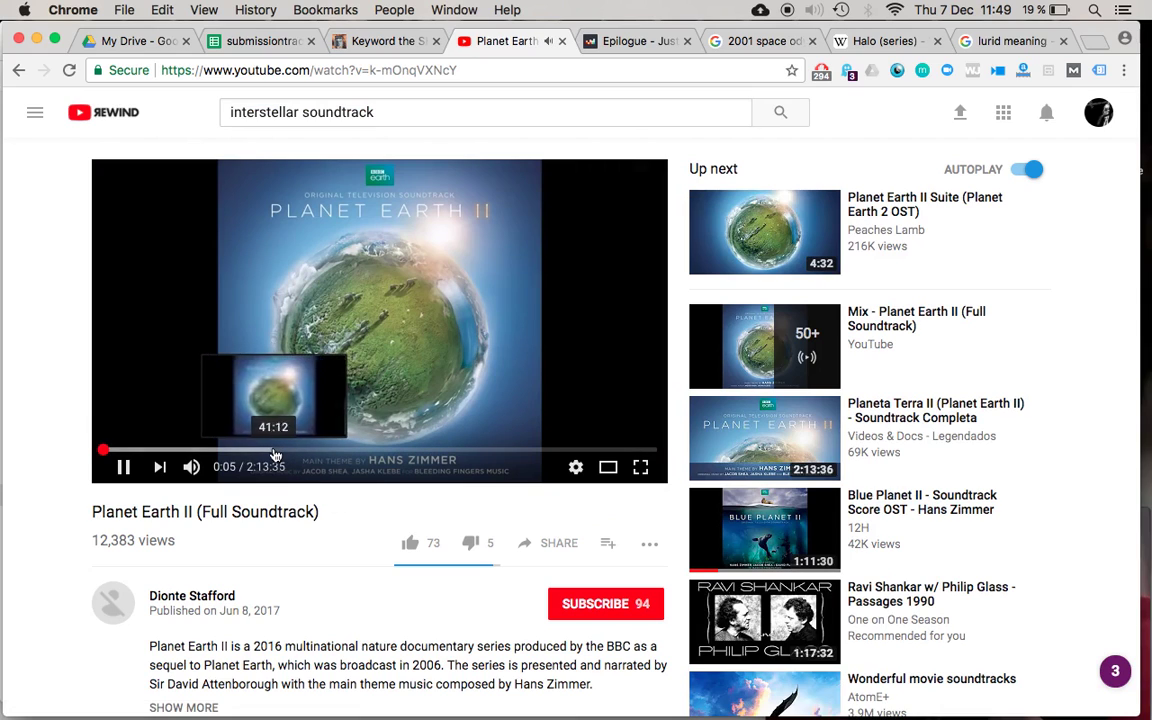
left_click(275, 451)
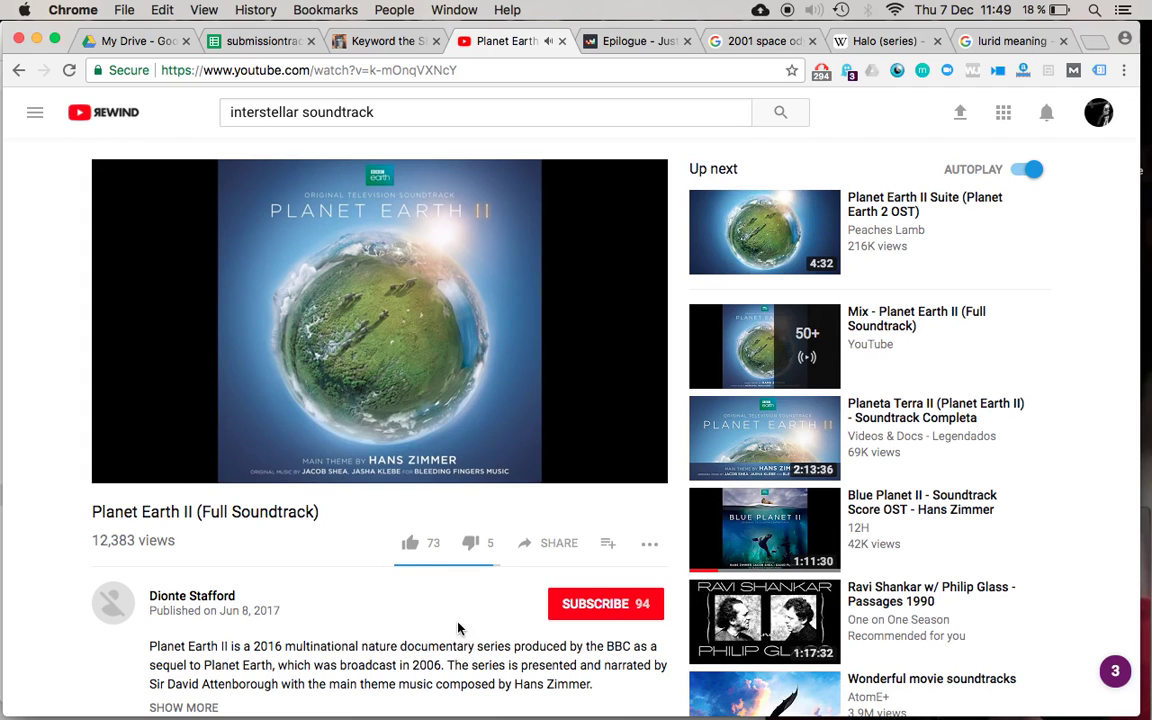
Search YouTube for the composer "jacob shea"
left_click(229, 112)
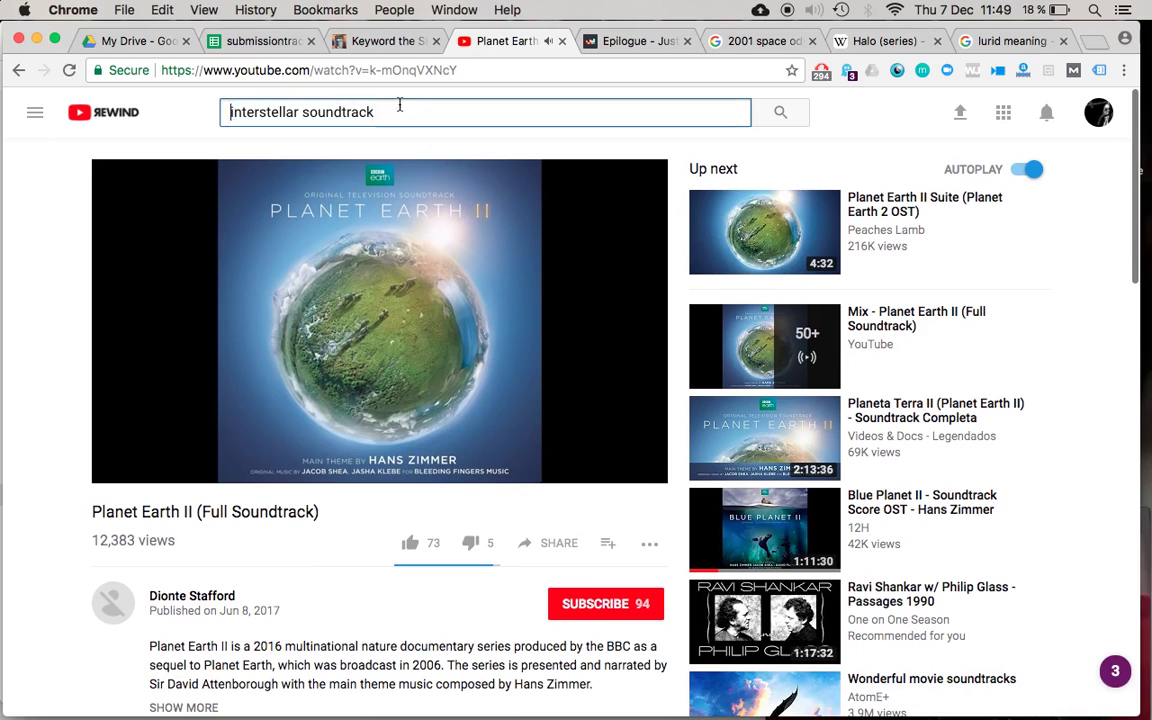
triple_click(406, 116)
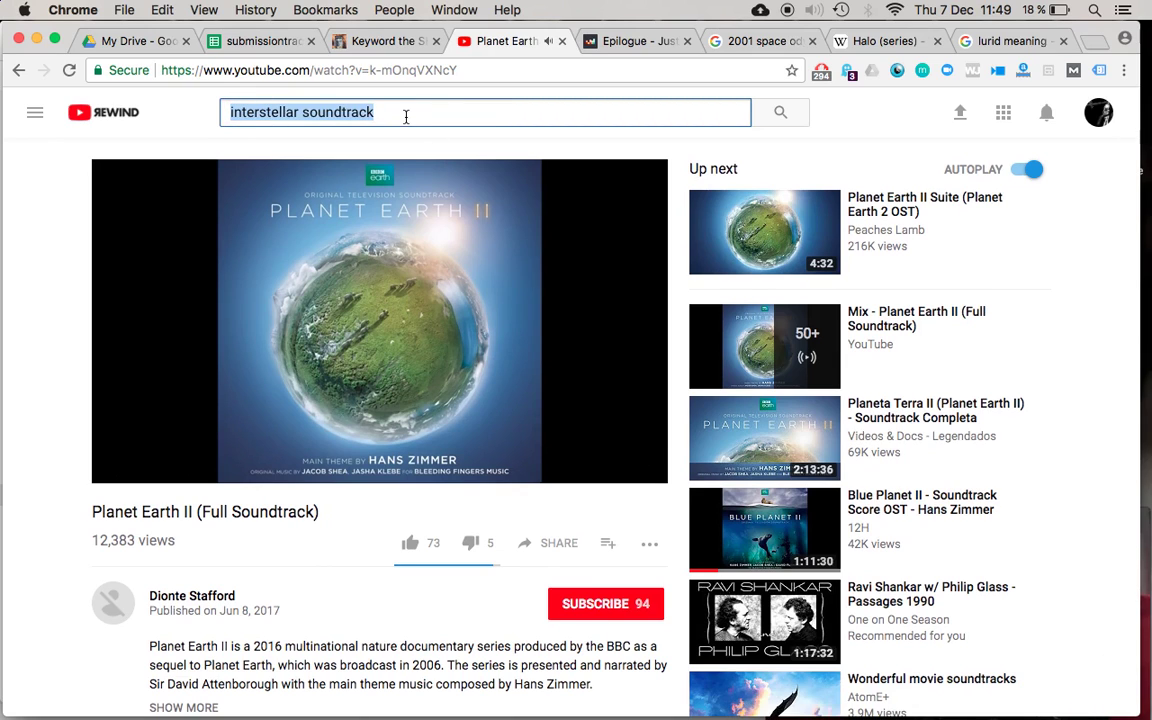
type("jacob shea")
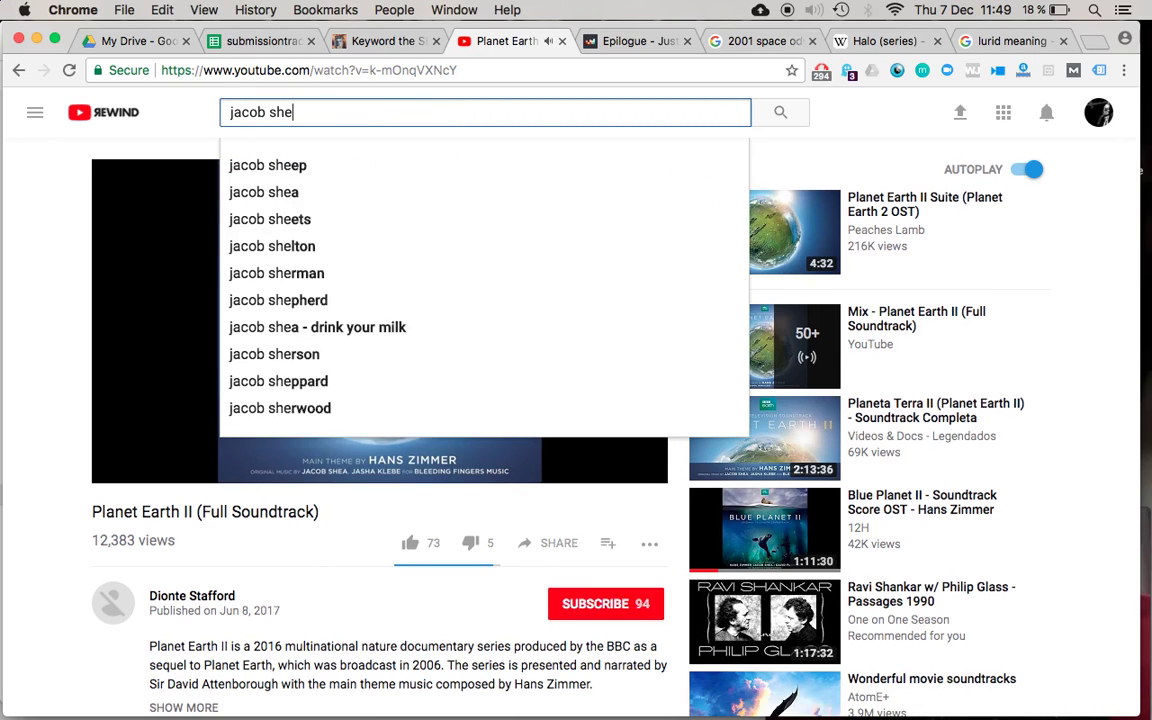
key("Return")
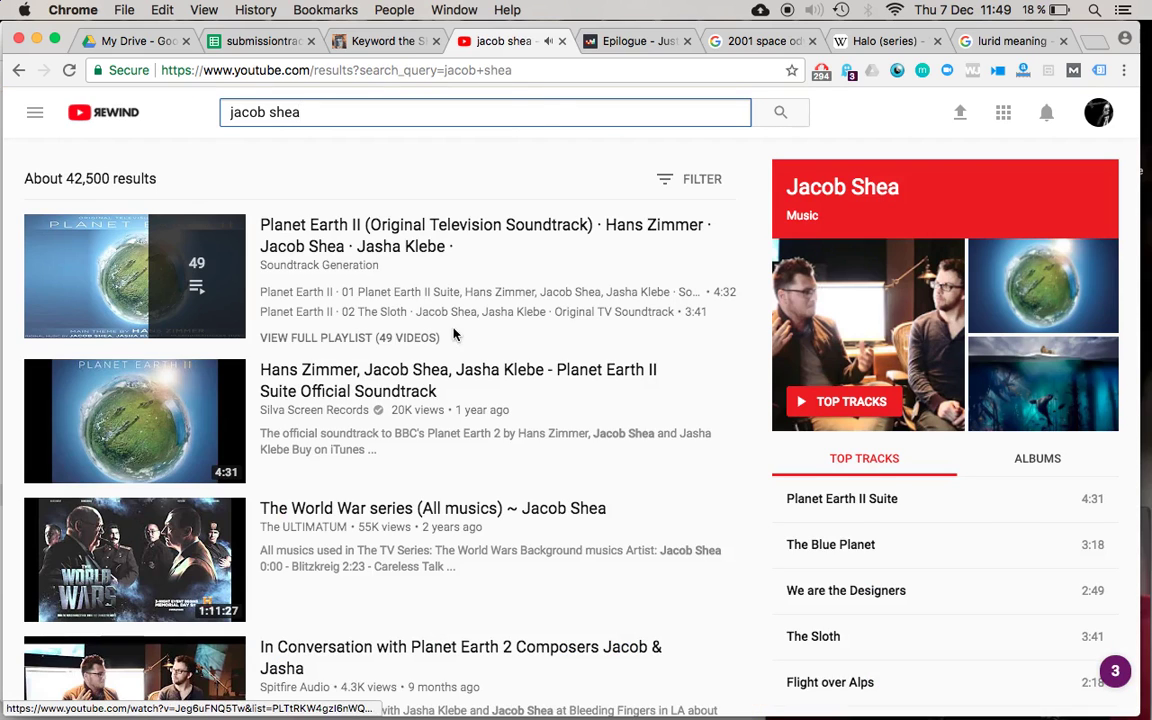
Sample The Blue Planet, Cities - We Are The Designers and The Sloth from about 0:37, pausing the last one
left_click(882, 545)
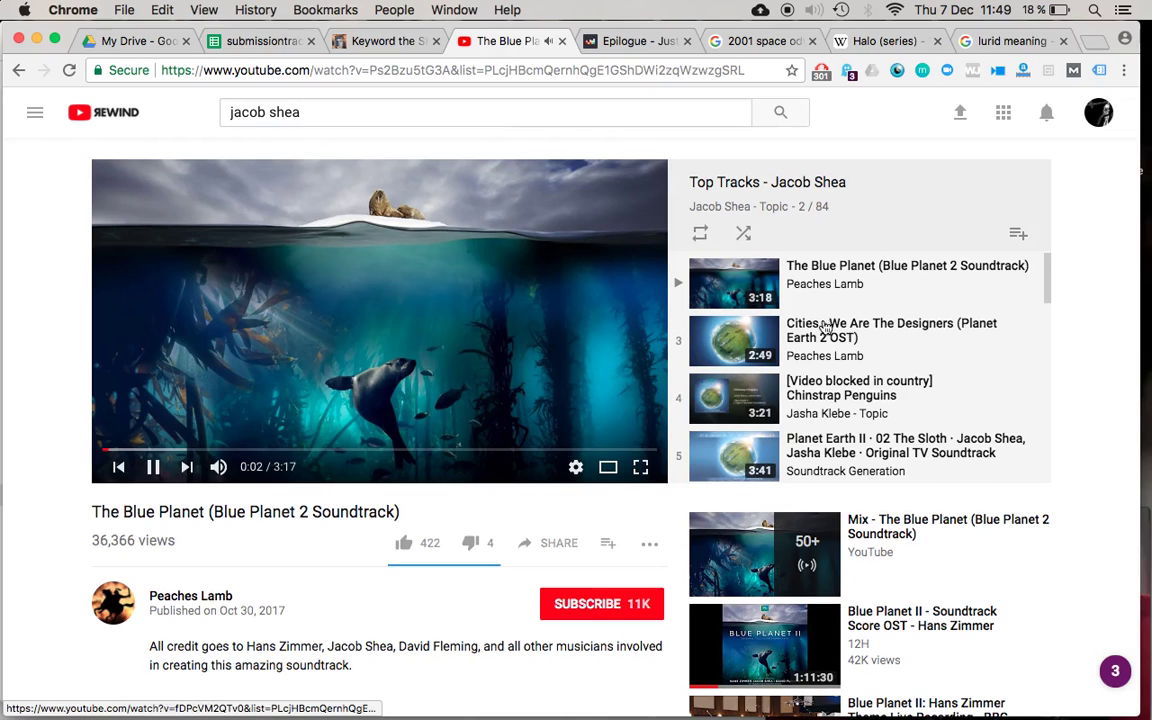
left_click(843, 336)
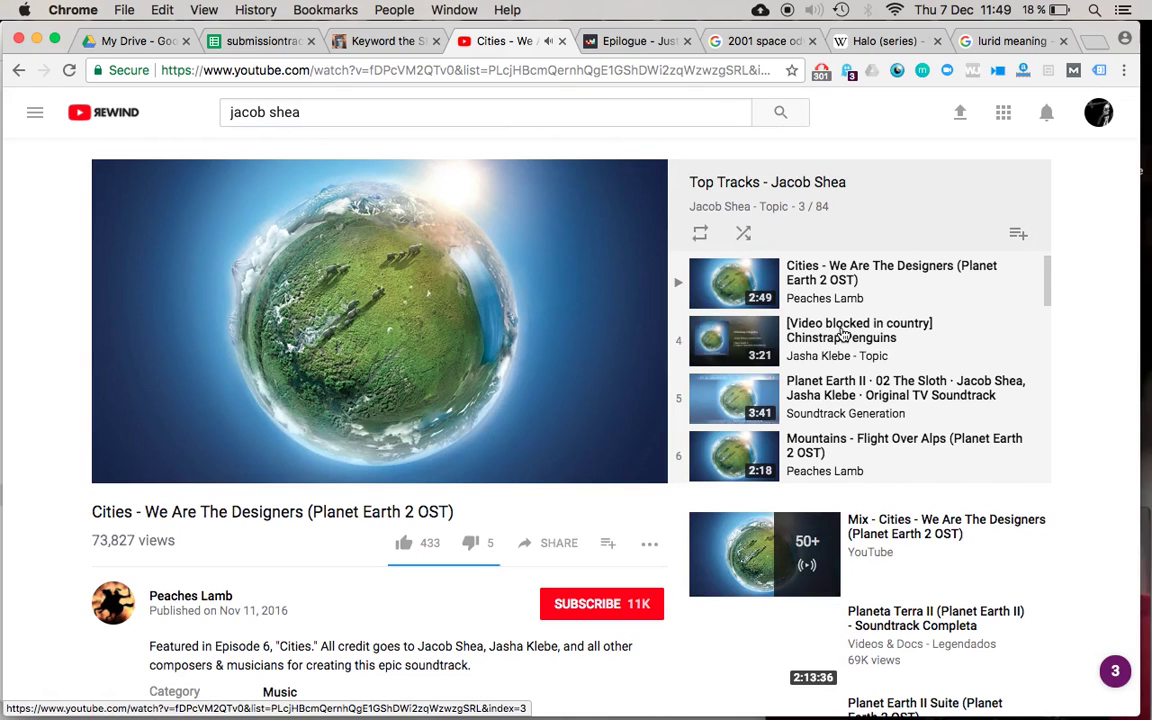
left_click(848, 398)
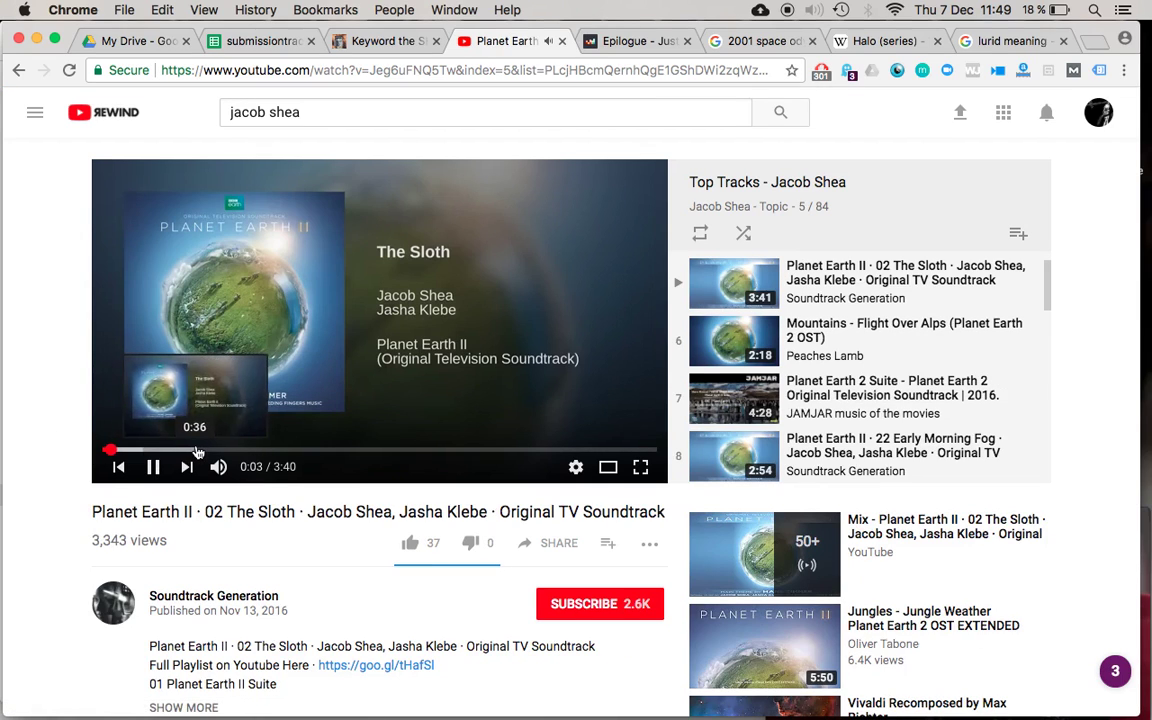
left_click_drag(195, 450, 198, 452)
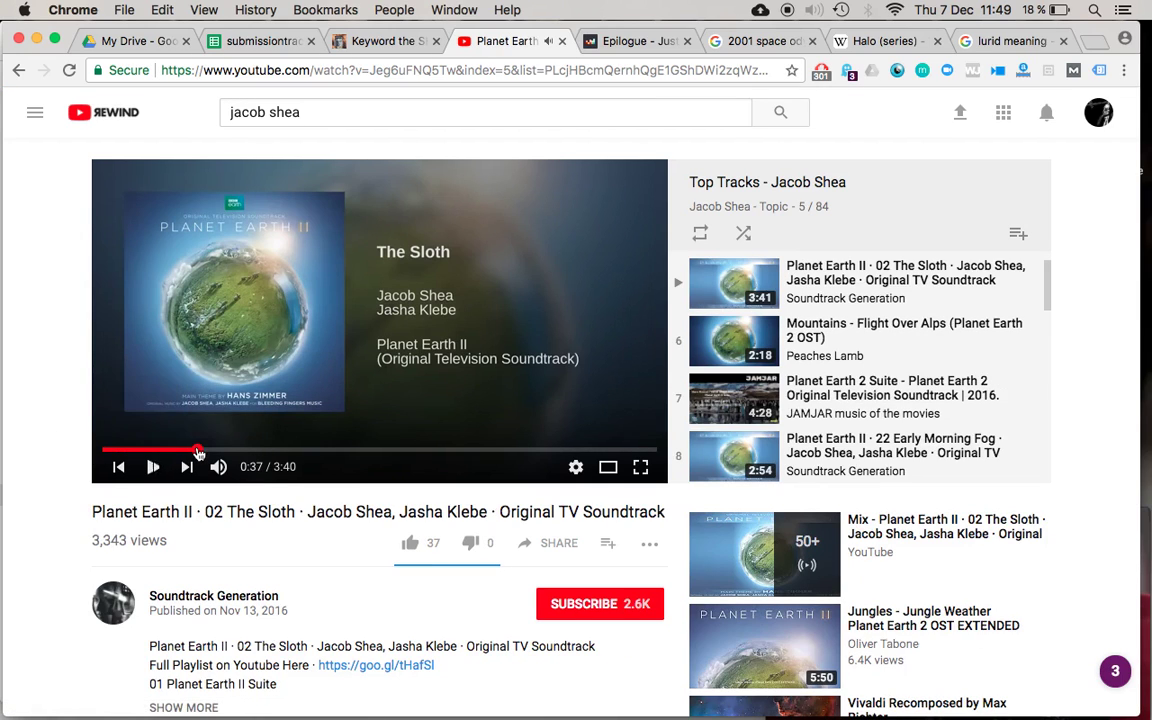
left_click(155, 468)
Switch to iTunes and replay MS Ep90_Week 14_Track 07-Draft 03 from about 0:20
key("super+Tab")
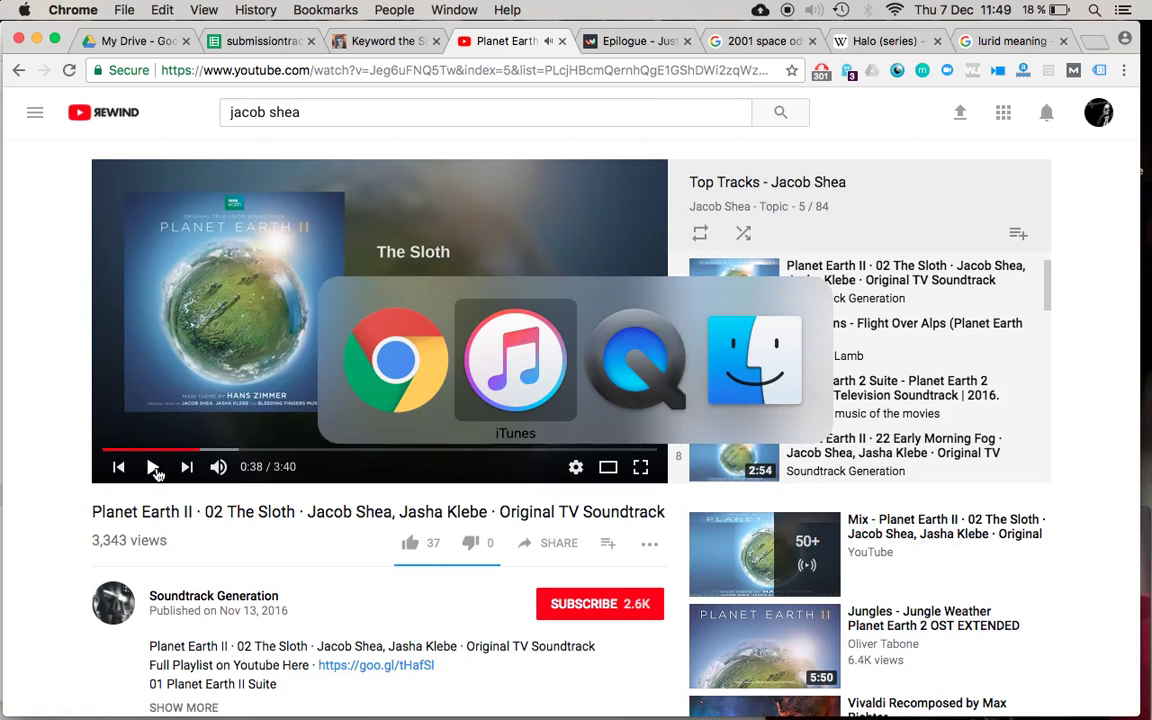
left_click(121, 40)
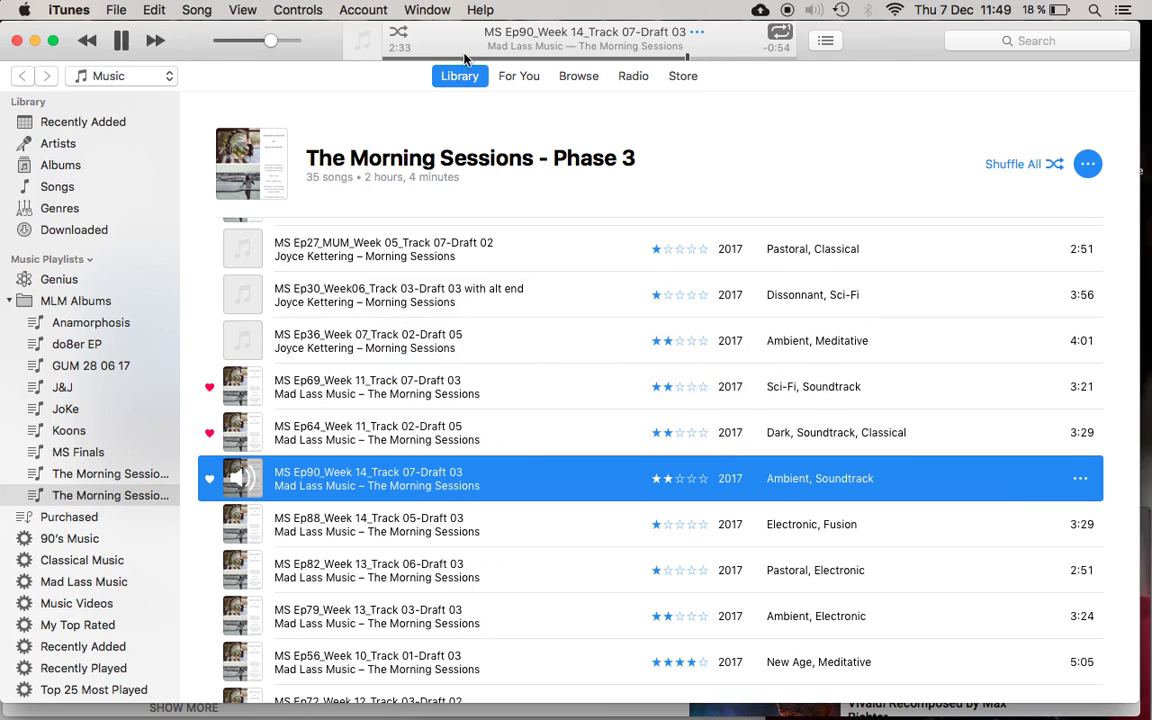
left_click(420, 58)
key("super+Tab")
key("super+Tab")
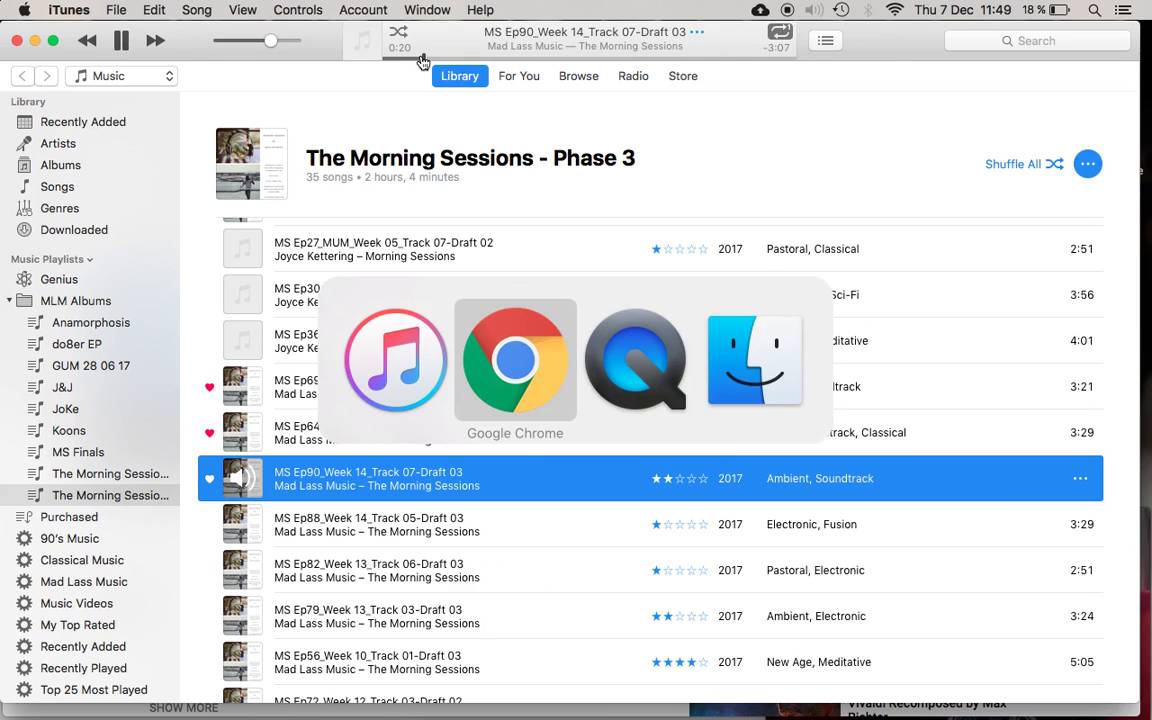
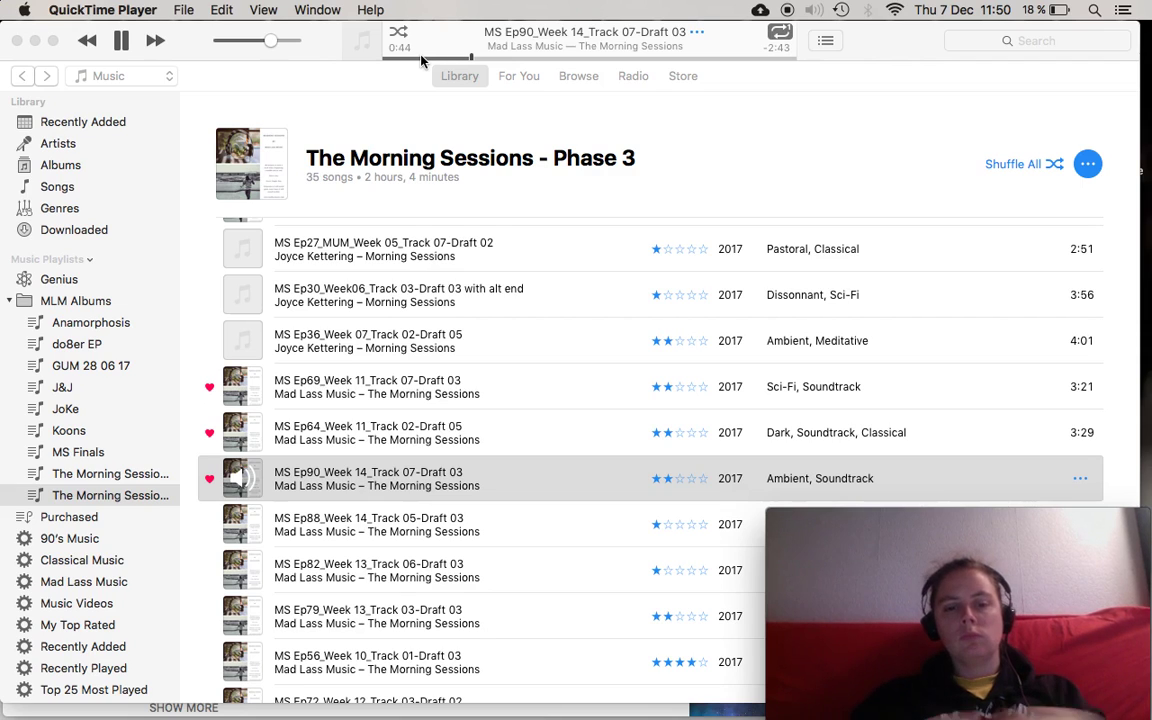
key("super+Tab")
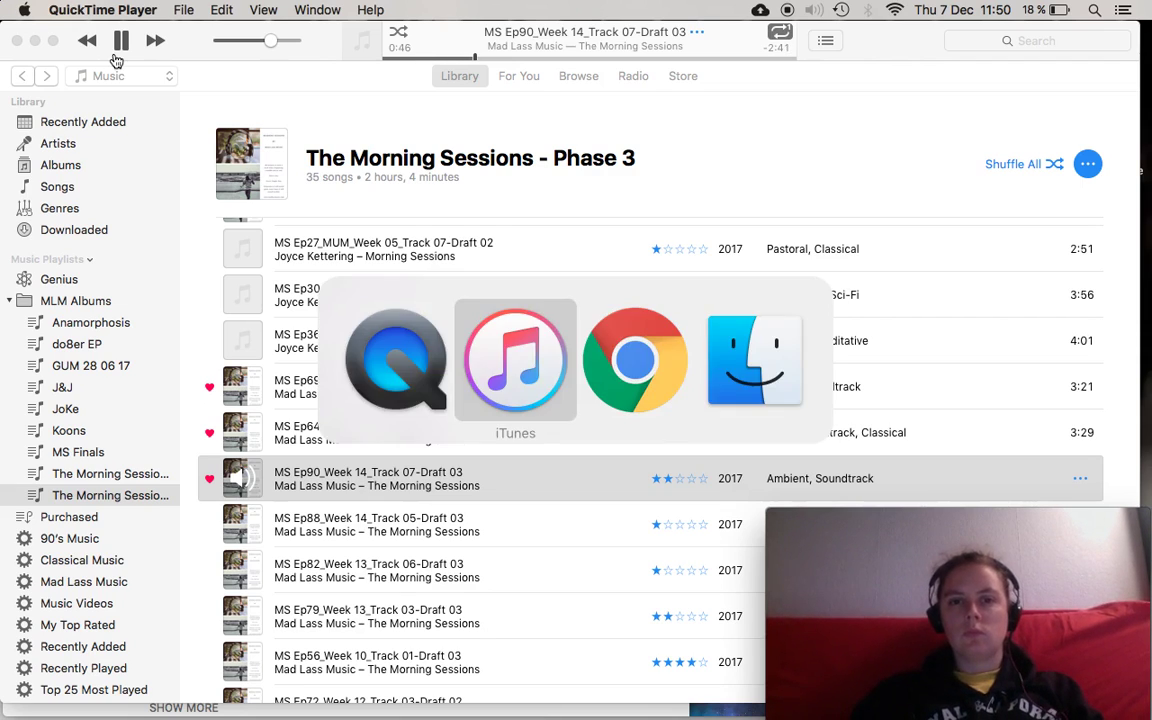
Return to the submission tracker in Chrome and replace the Sounds like entry for Last Resort with "Air,"
key("super+Tab")
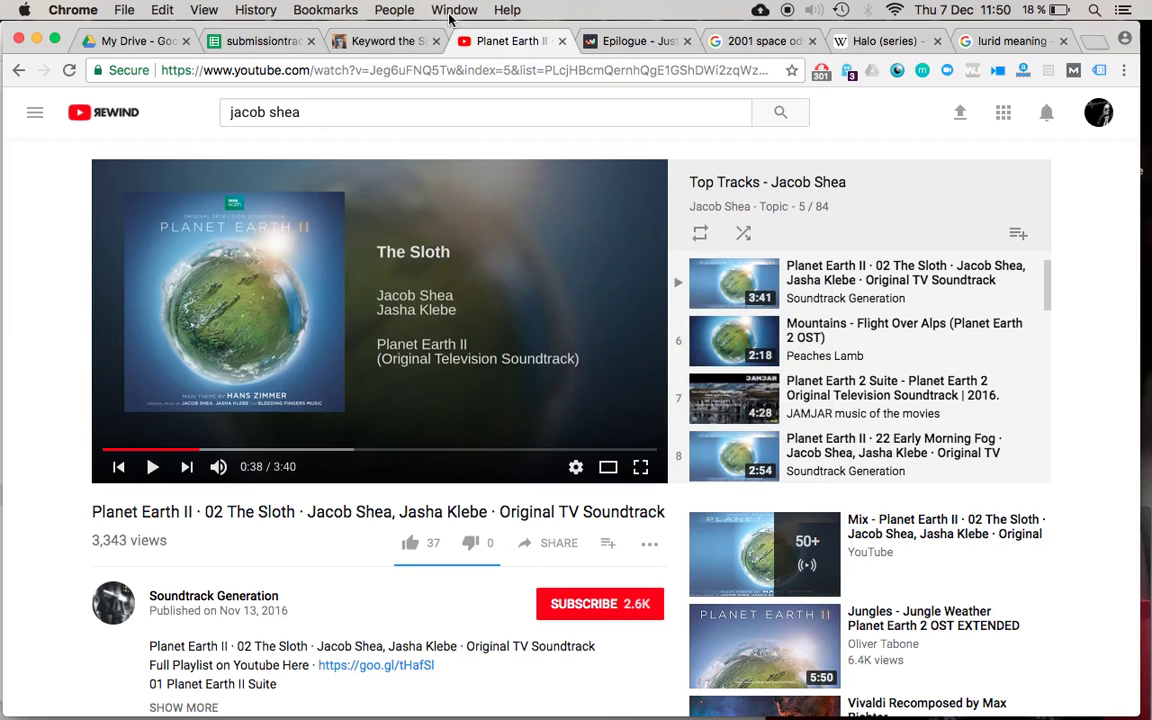
left_click(259, 41)
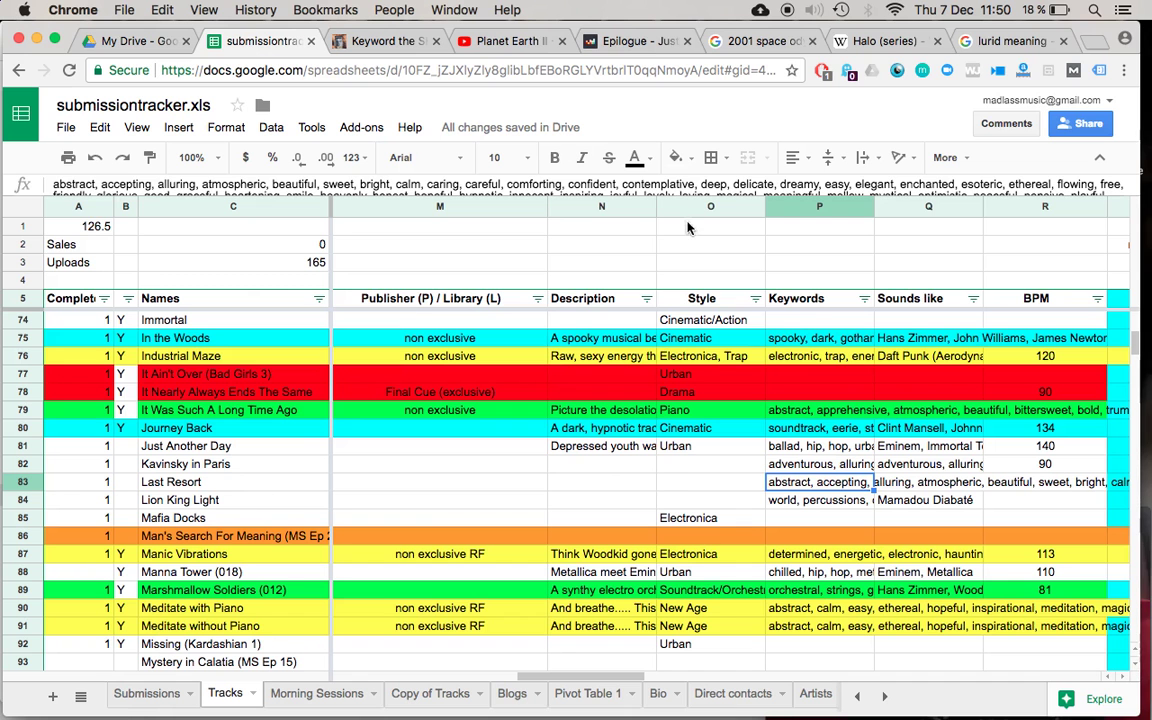
left_click(951, 489)
key("Delete")
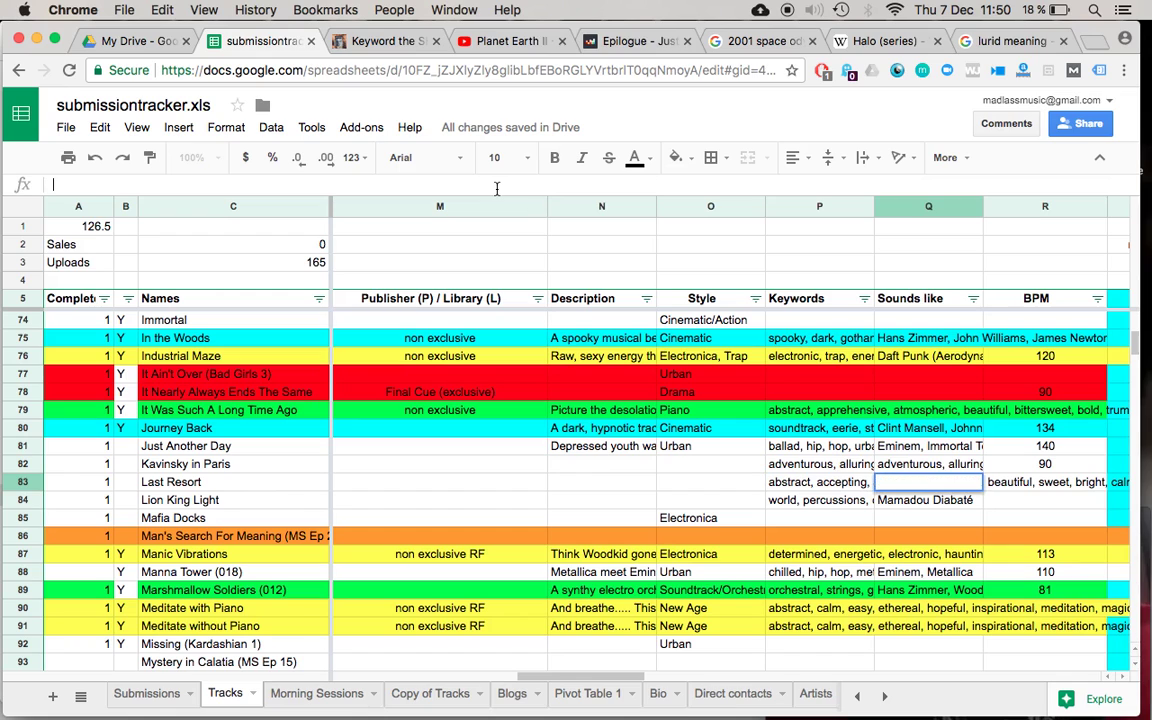
type("Air,")
key("Return")
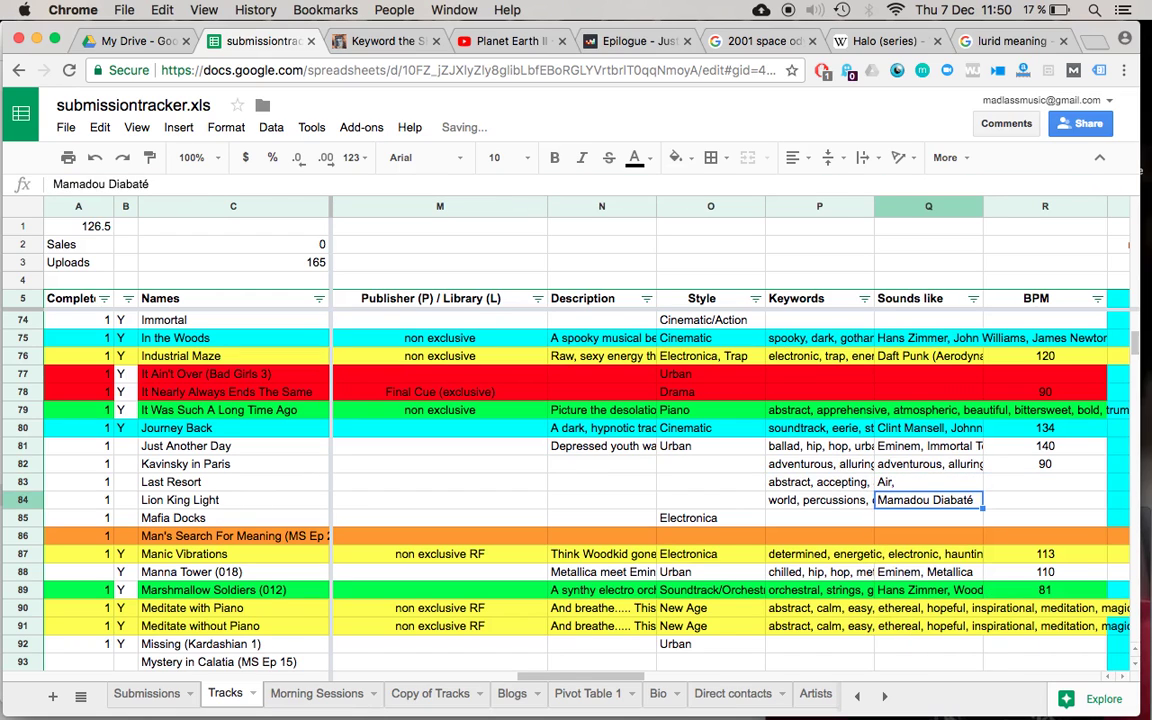
left_click(820, 482)
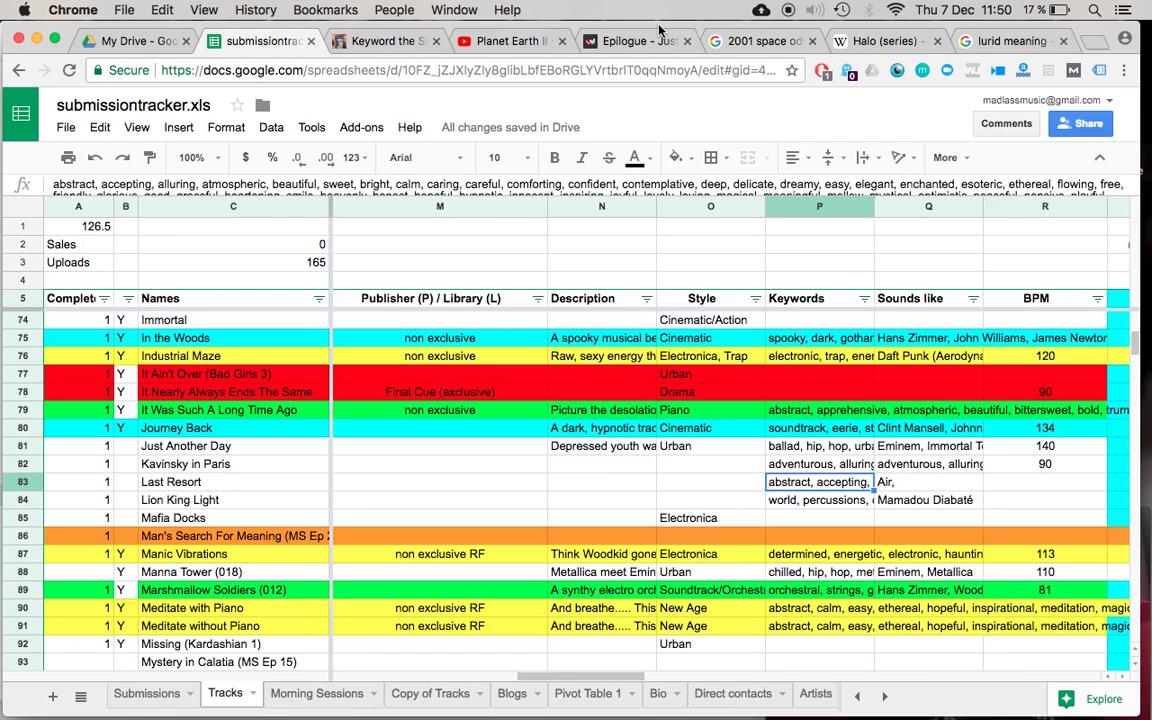
Switch to iTunes to pause MS Ep90_Week 14_Track 07-Draft 03, and return to Chrome
key("super+Tab")
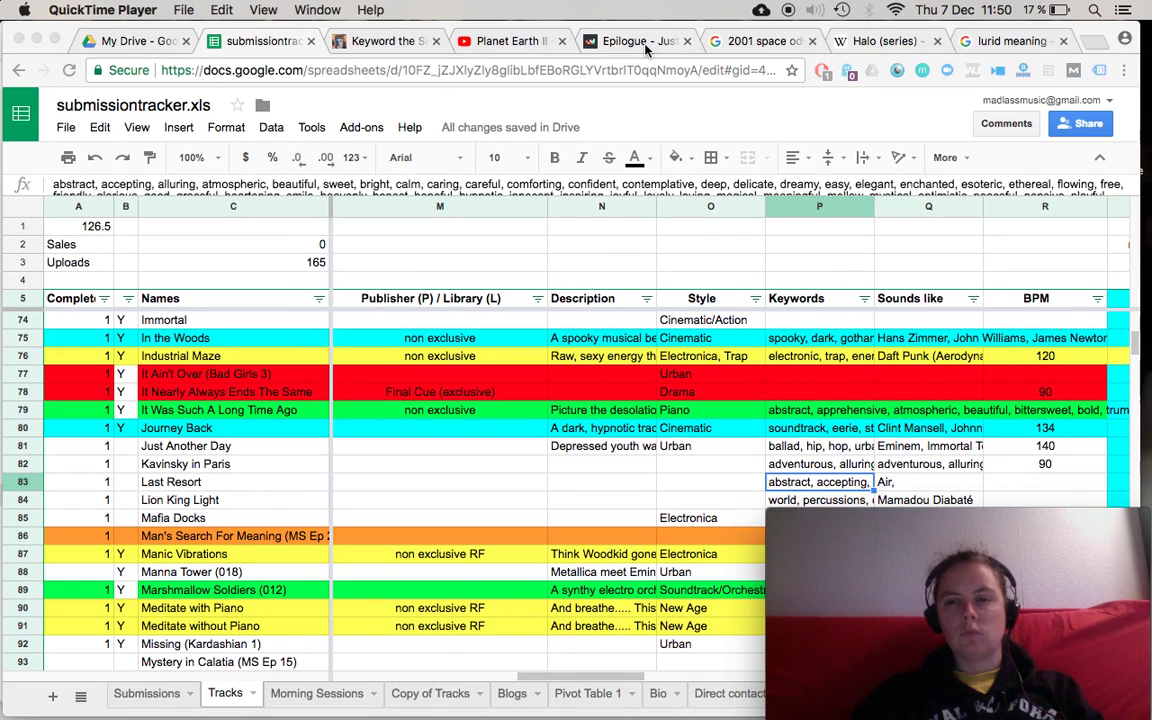
key("super+Tab")
key("super+Tab")
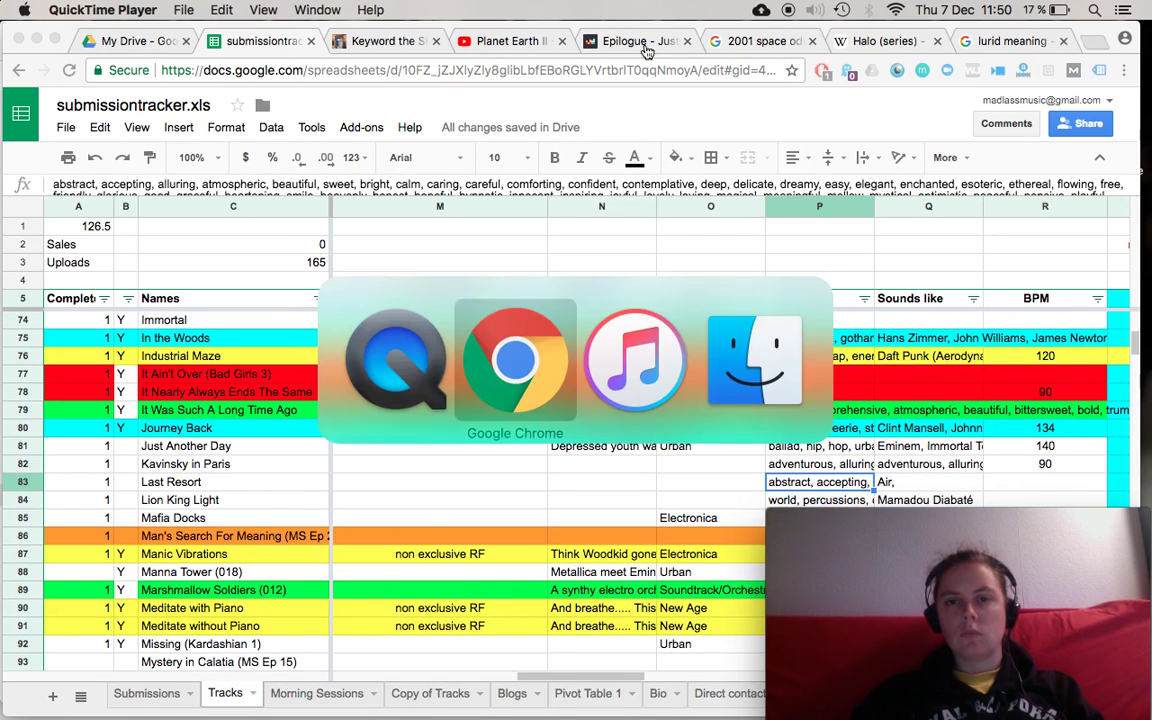
key("super+Tab")
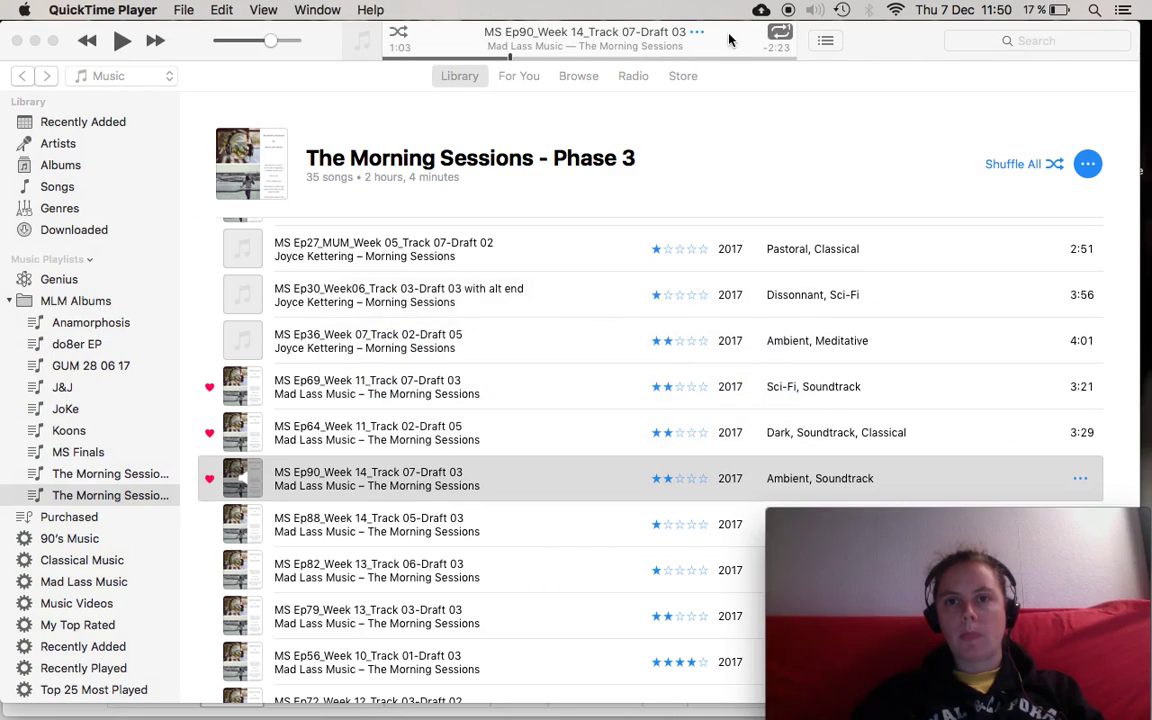
key("super+Tab")
key("super+Tab")
Search Google for "air soundtrack" in place of the 2001 space odyssey query
left_click(663, 41)
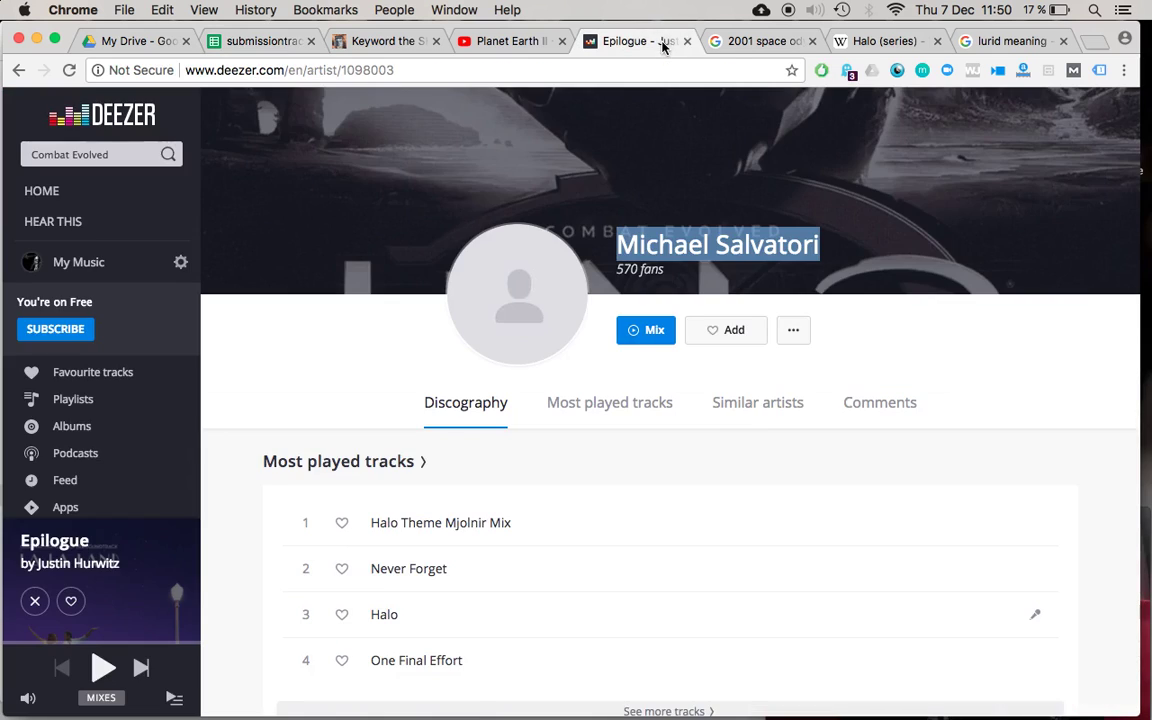
left_click(741, 41)
triple_click(314, 123)
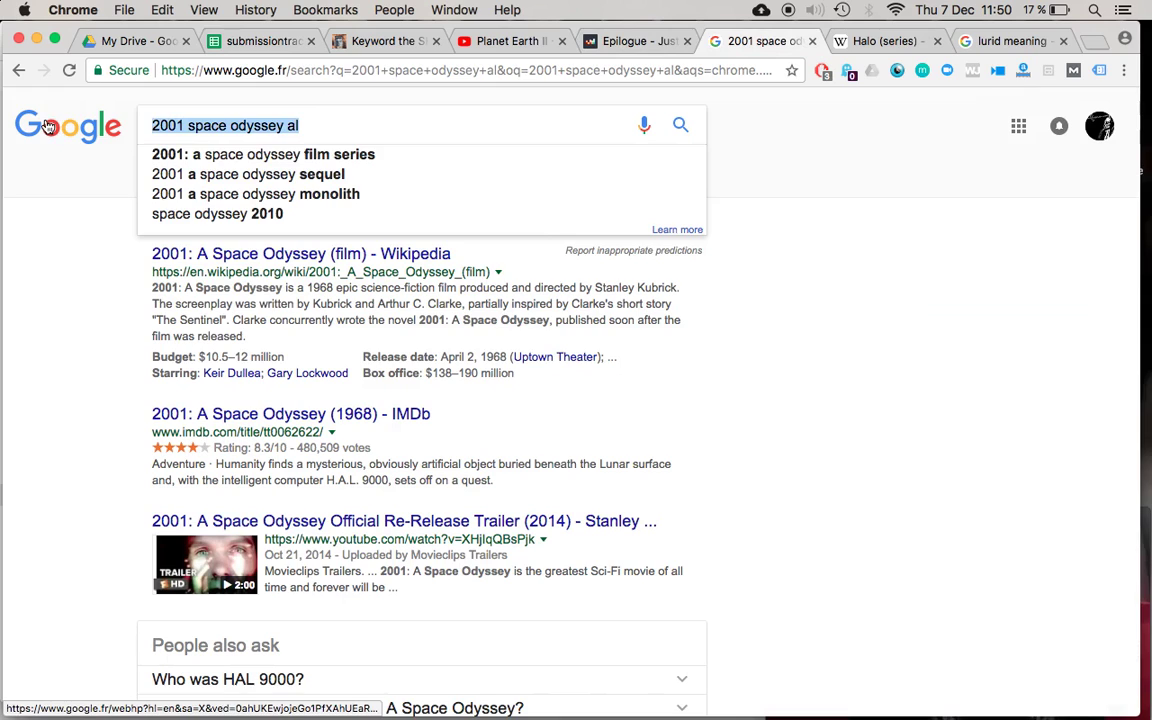
type("air soundtra")
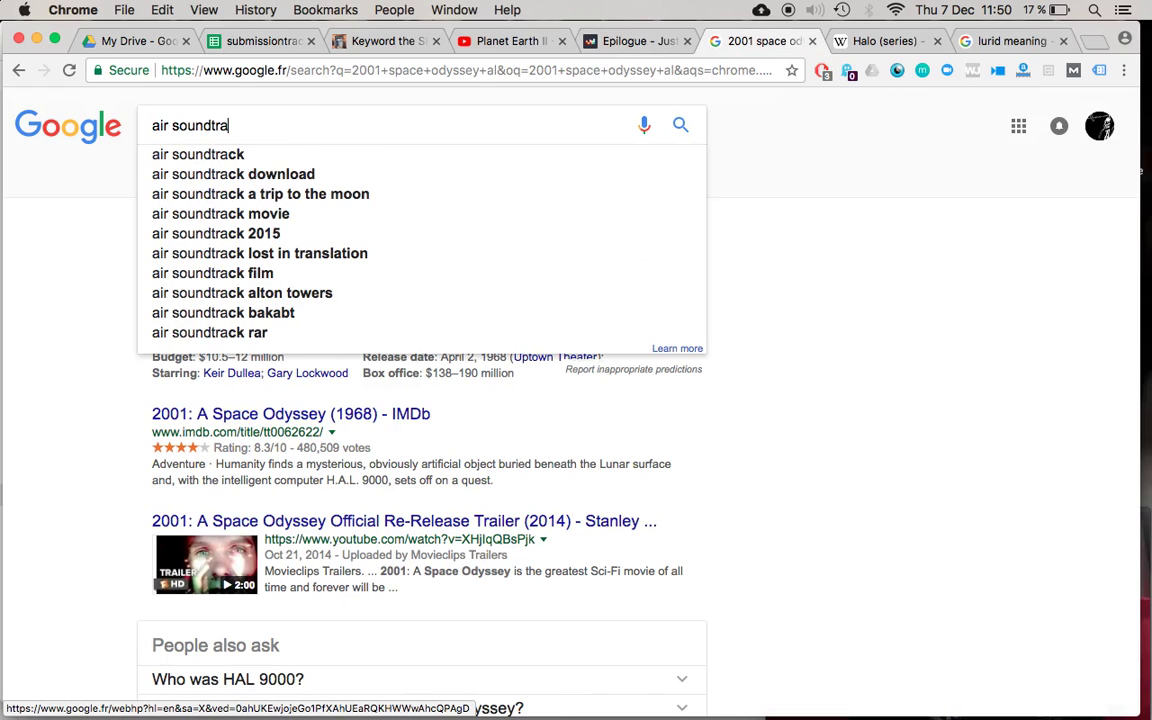
type("ck")
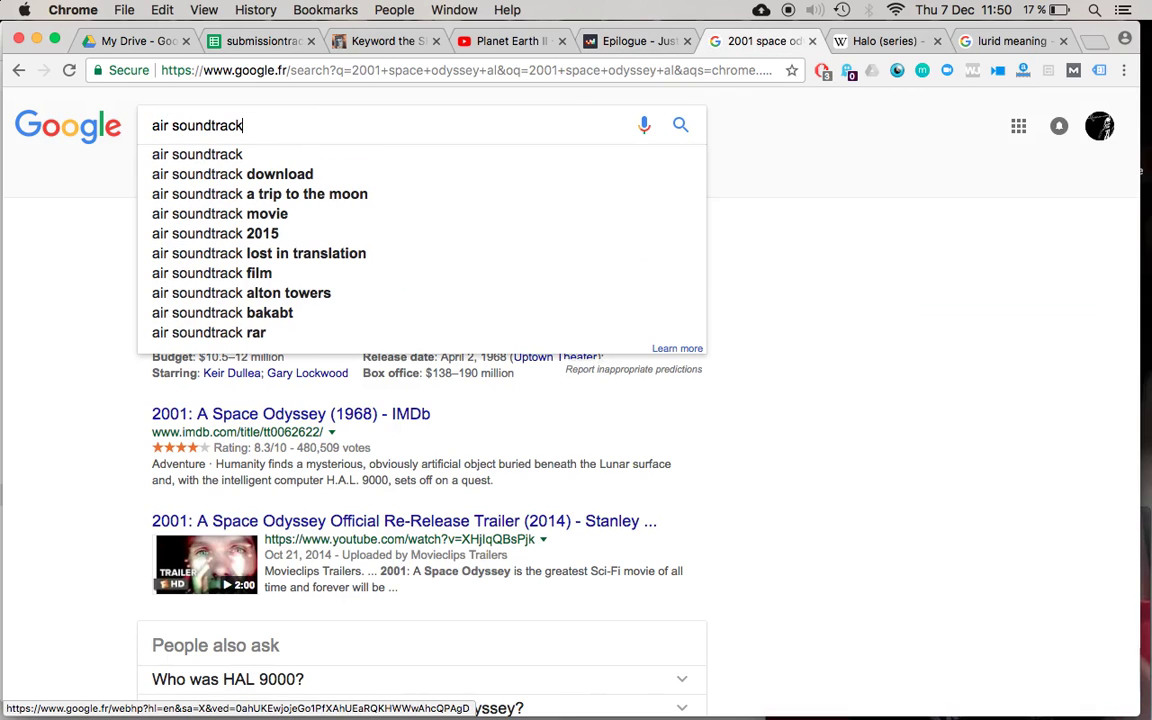
key("Return")
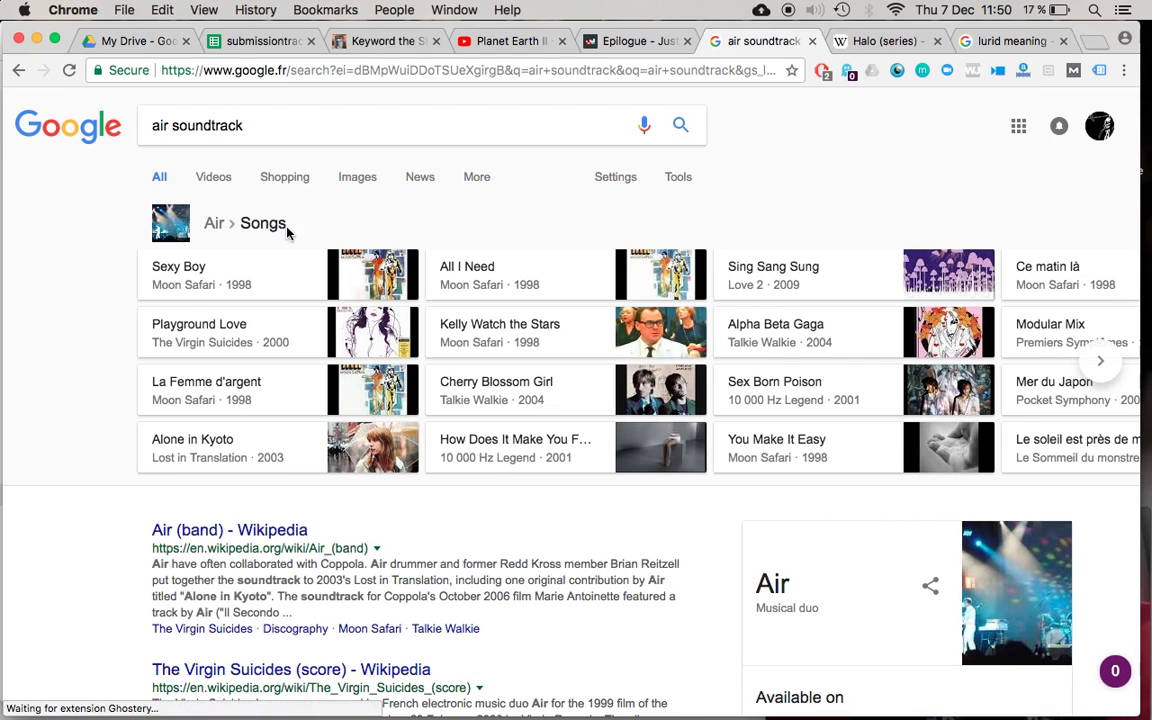
Search Google for "lost in translation soundtrack" and look through the results for comparable artists
left_click(355, 126)
type("lost in")
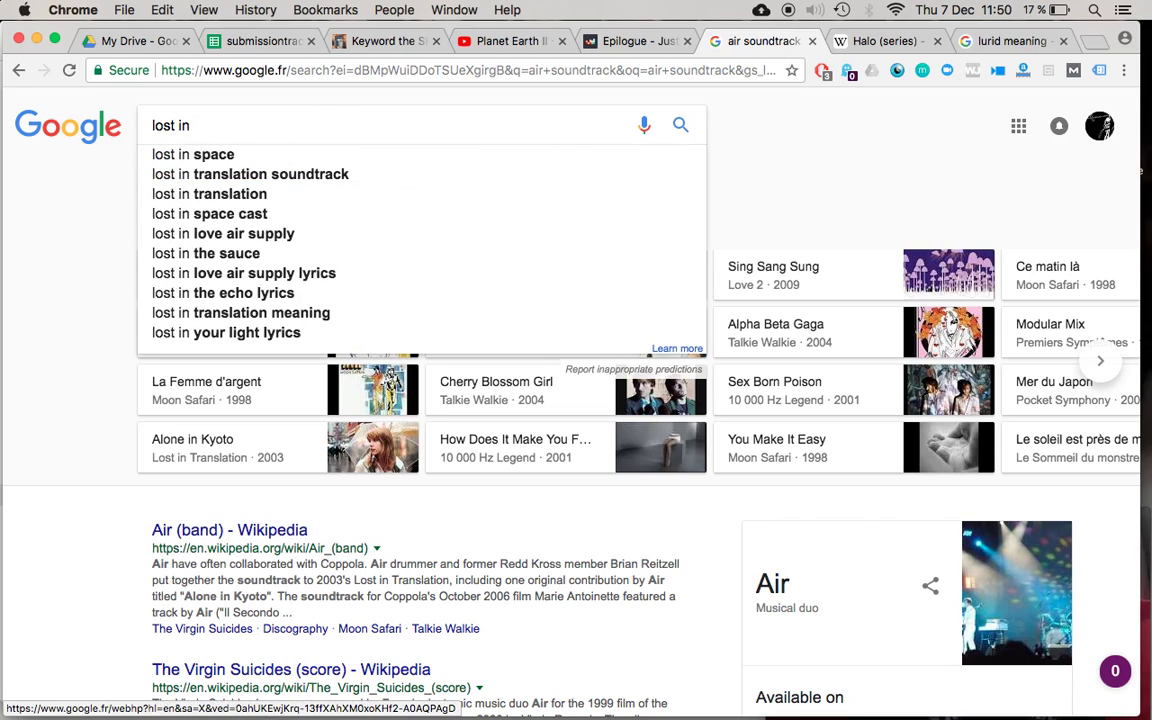
key("Down")
key("Down")
key("Return")
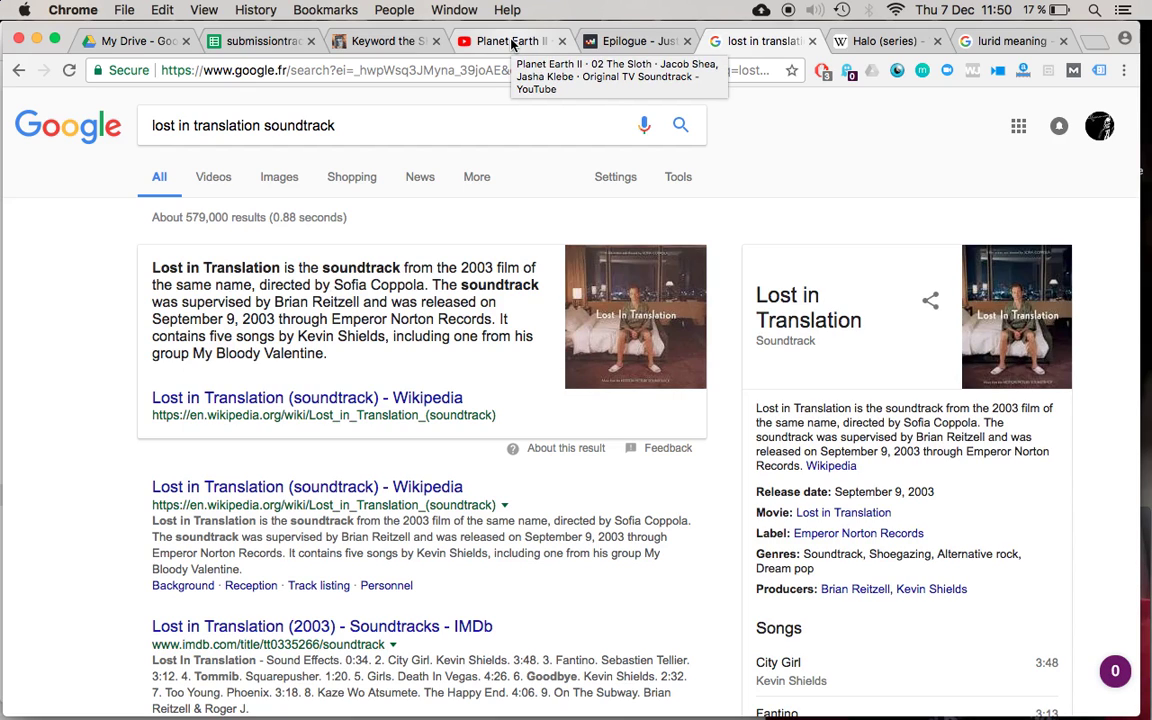
left_click(328, 132)
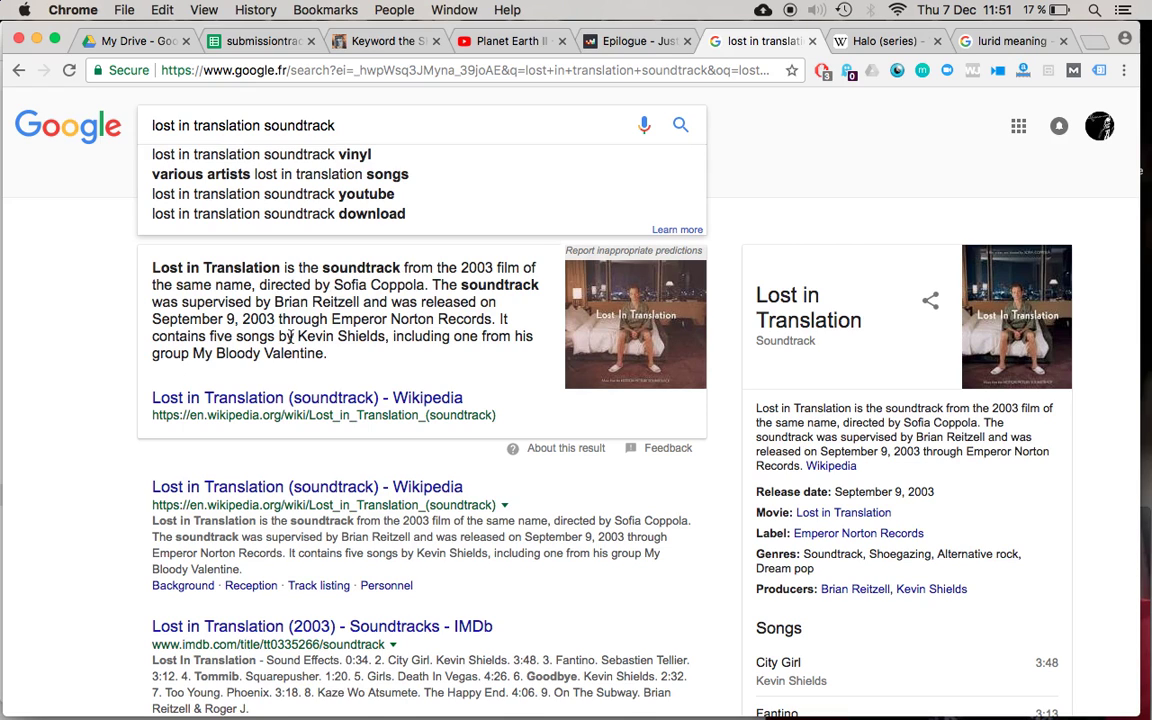
scroll(291, 336, "down", 5)
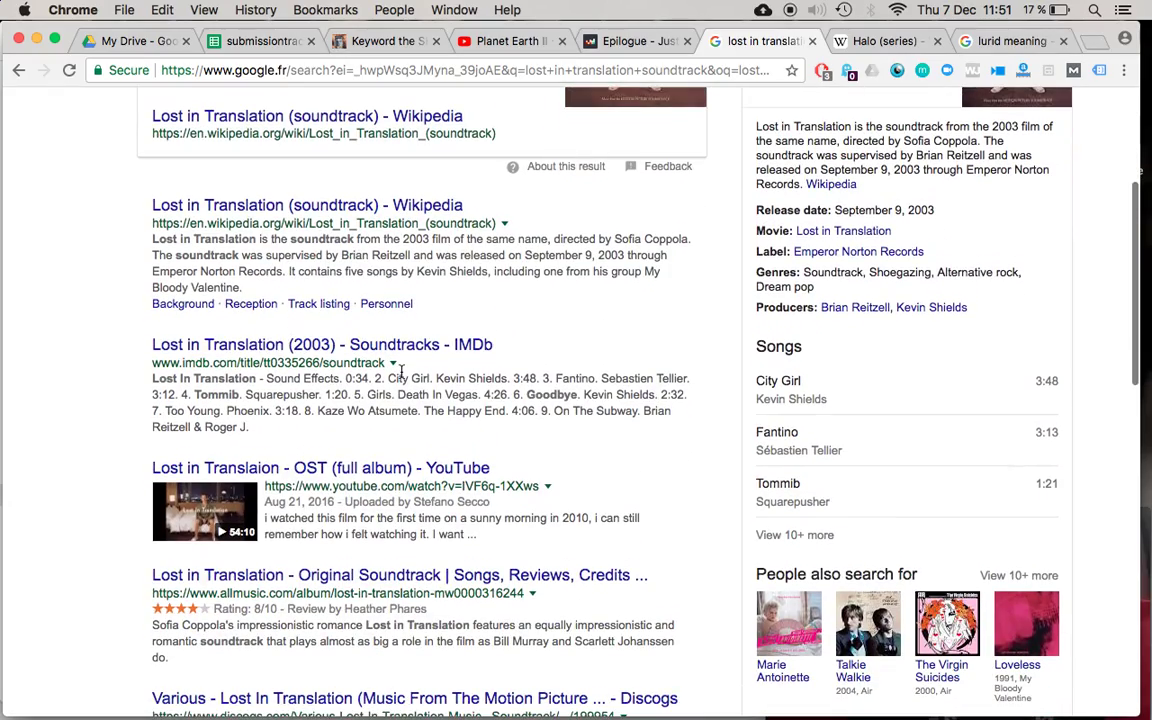
scroll(586, 362, "up", 5)
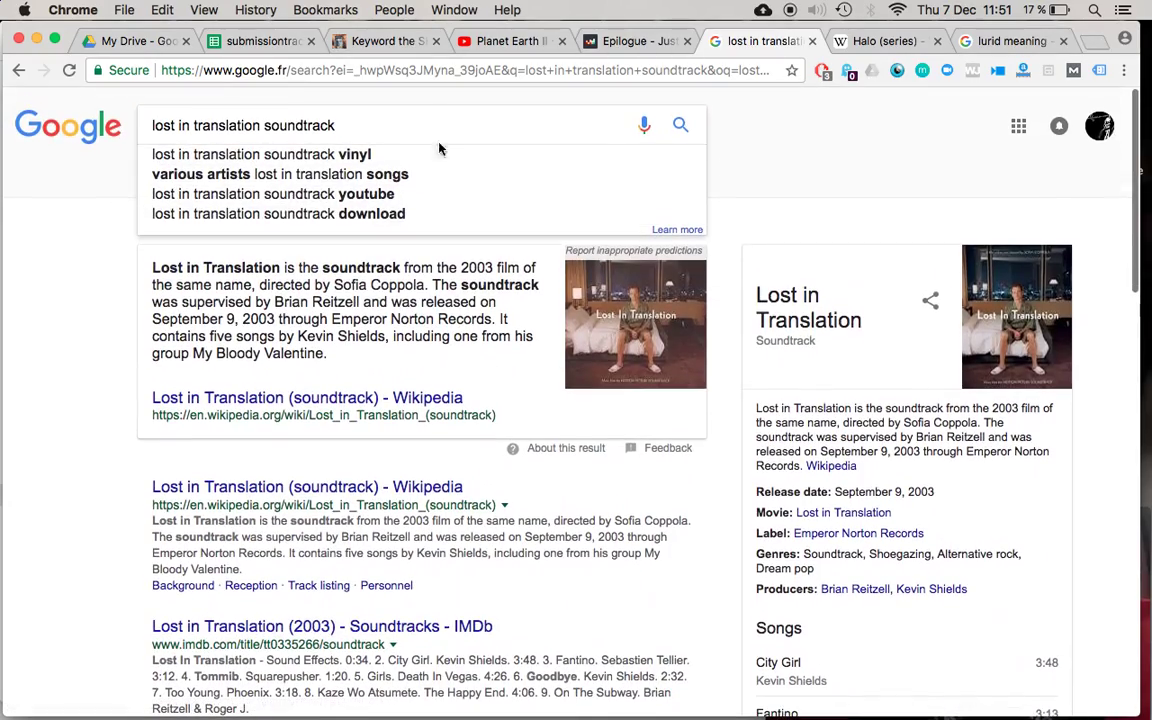
left_click_drag(190, 125, 152, 125)
left_click(152, 125)
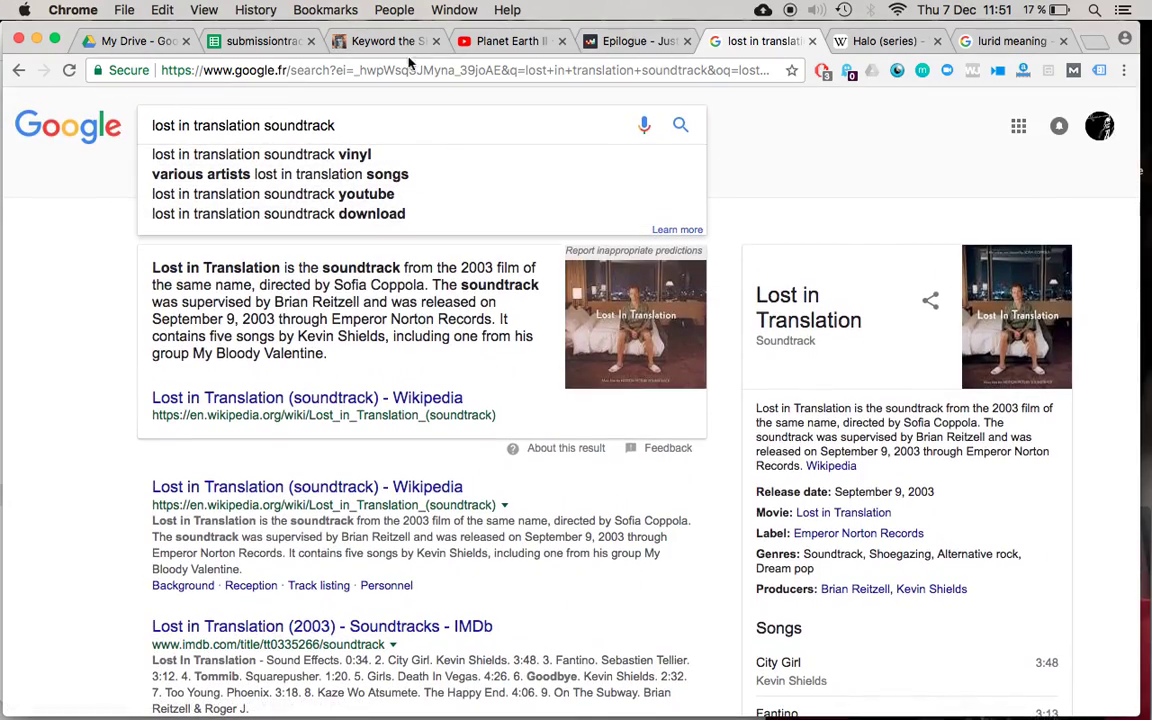
Search Google for "ambient soundtrack"
key("super+Tab")
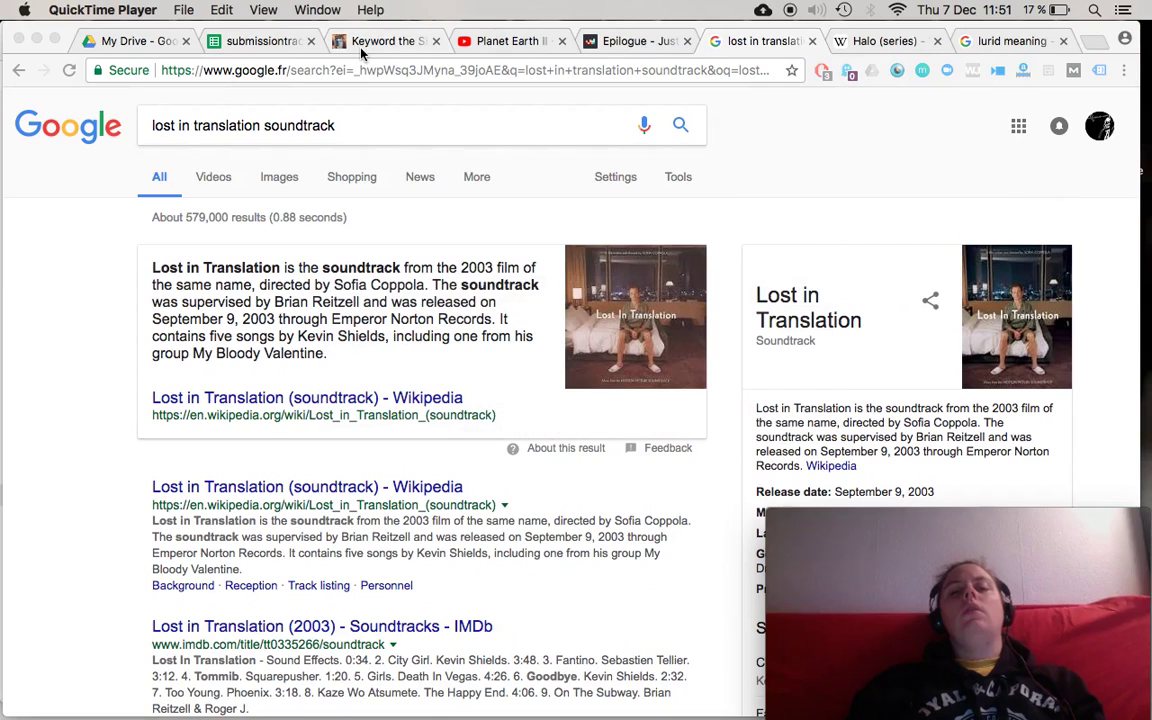
left_click(360, 126)
key("super+a")
type("amb")
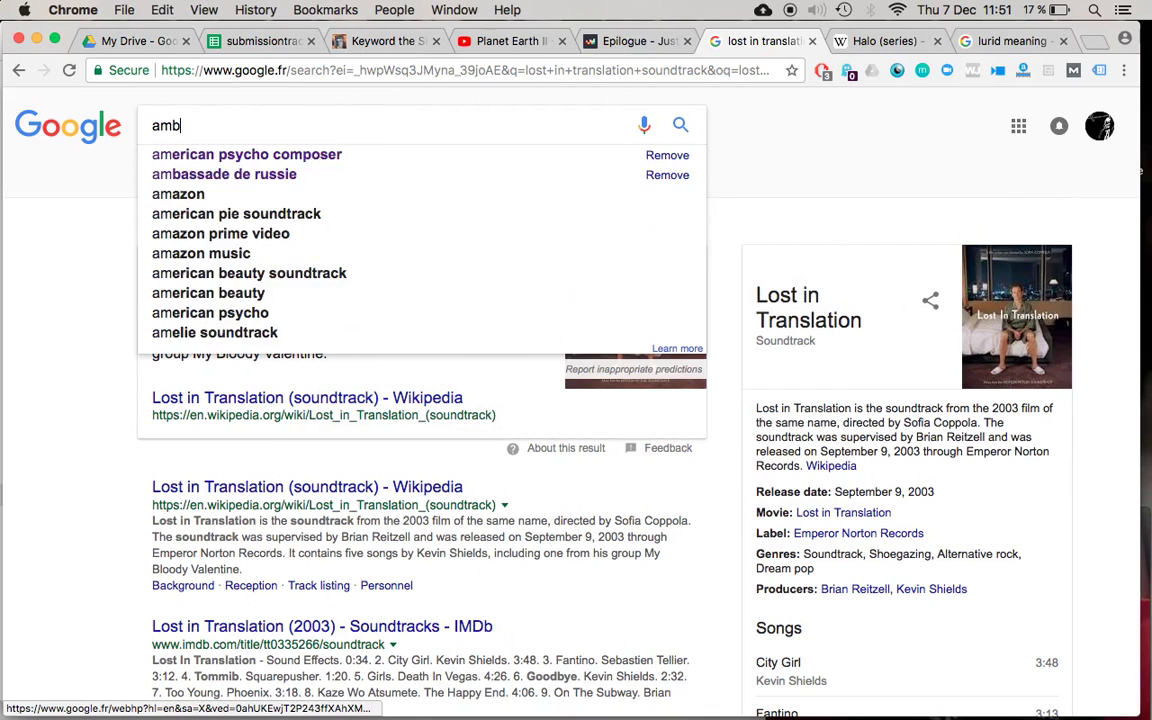
type("ient")
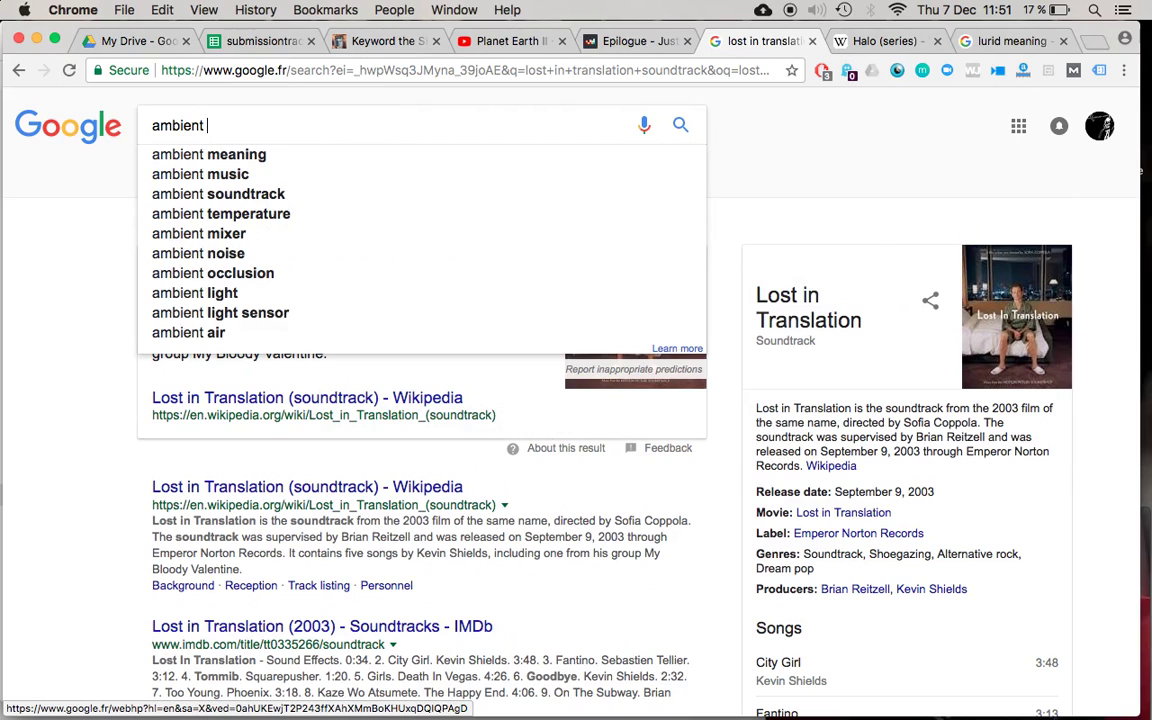
key("Down")
key("Down")
key("Down")
key("Return")
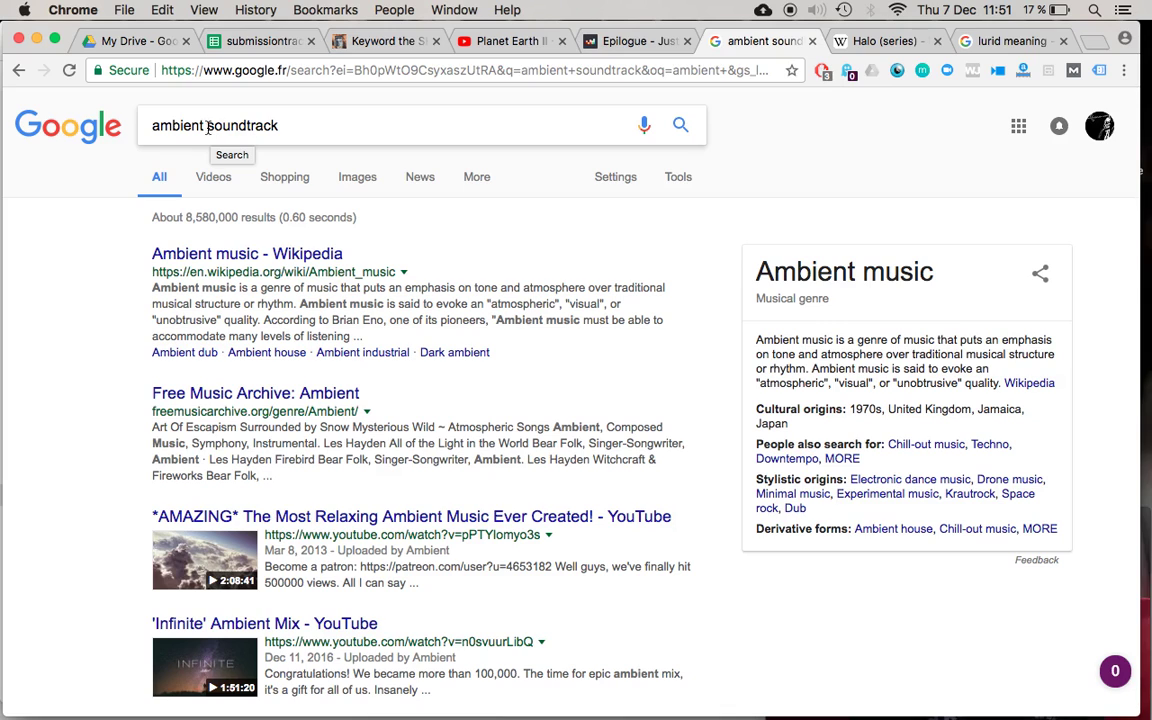
Search Google for "minimal music" to find comparable composers
left_click_drag(360, 125, 77, 118)
type("minim")
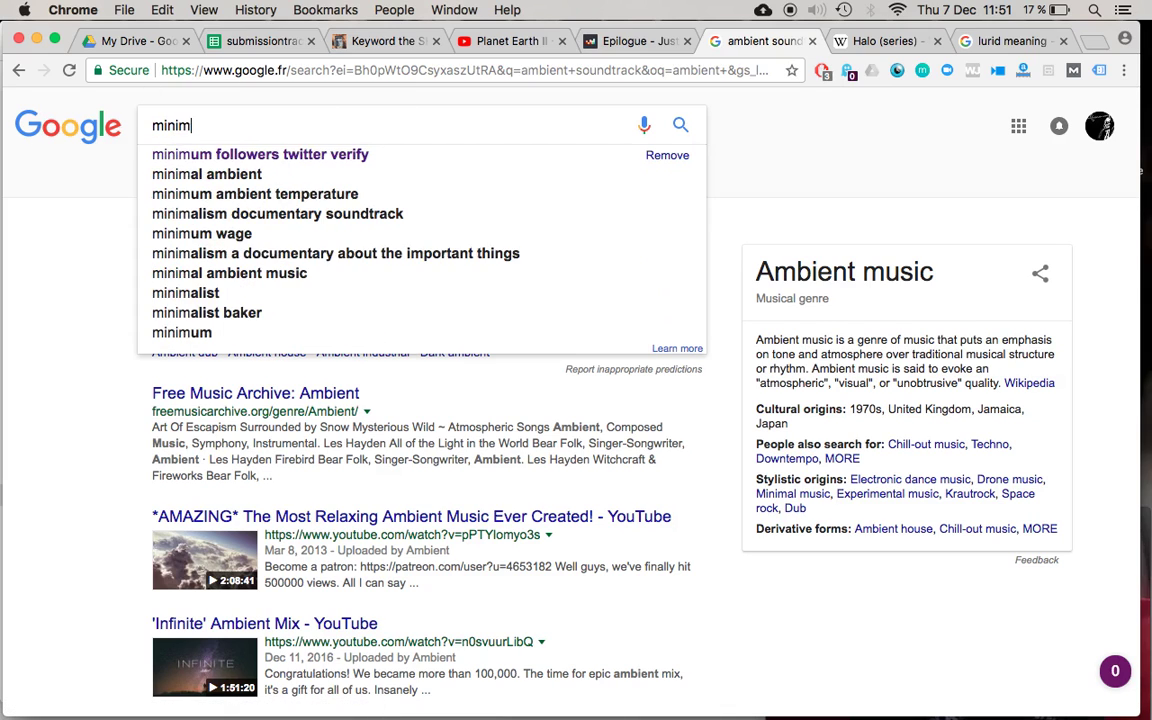
type("al music")
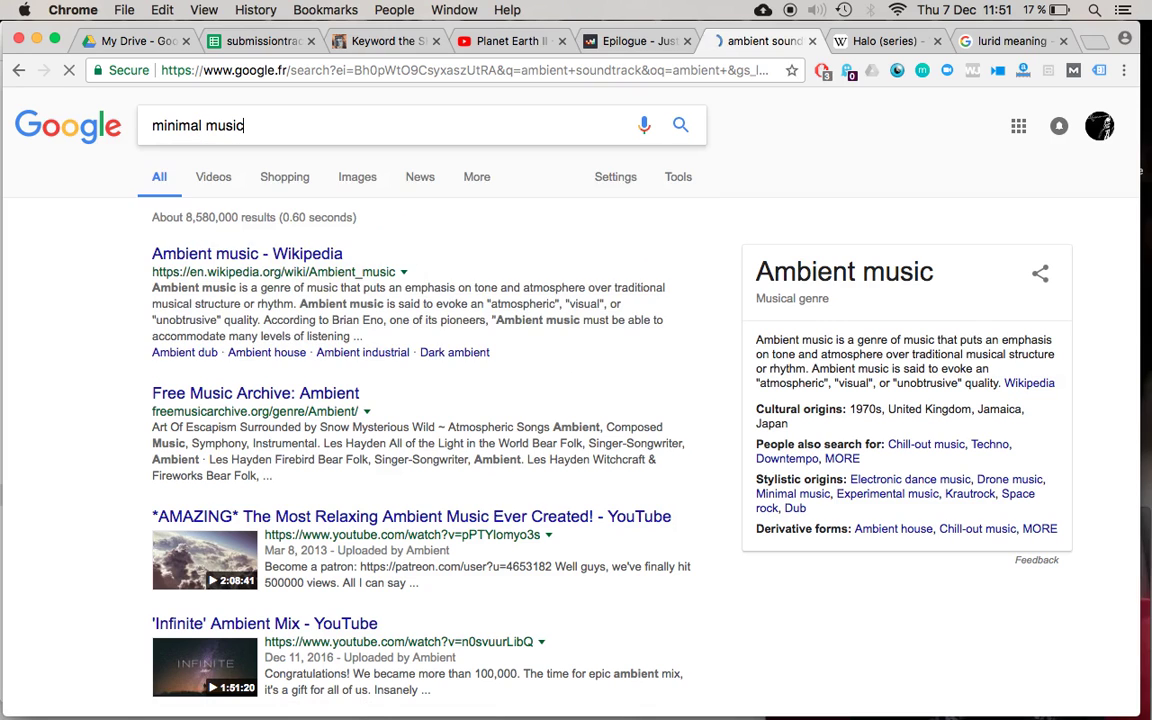
key("Return")
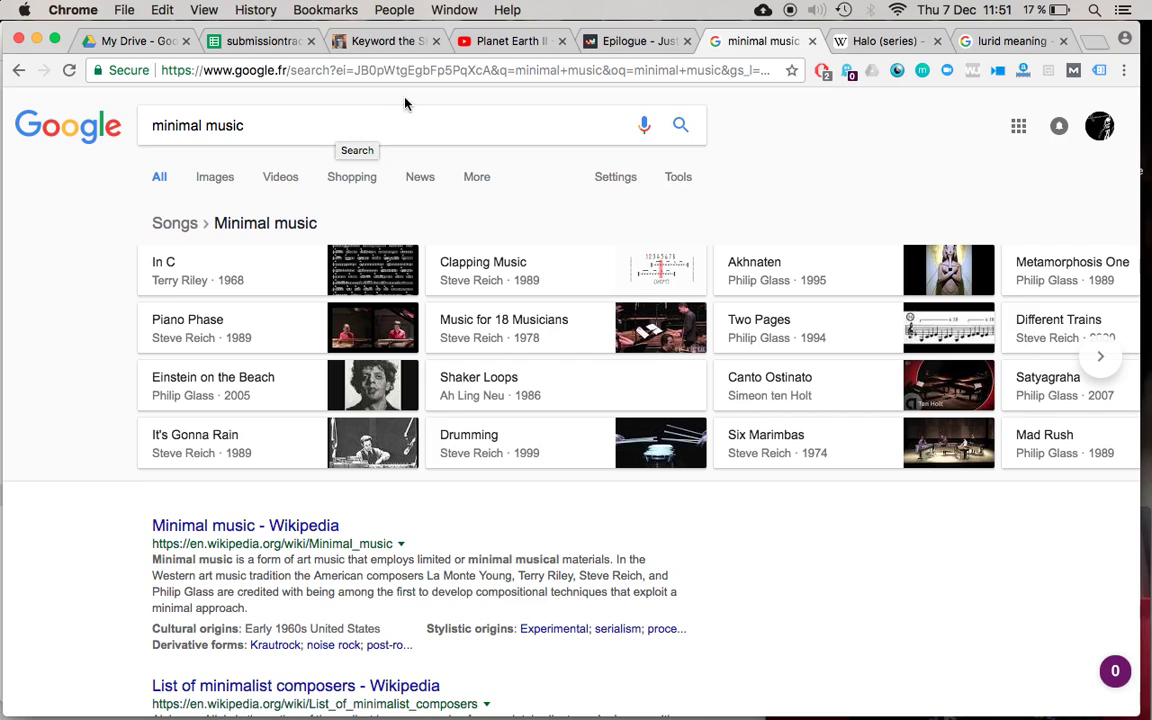
Search YouTube for the composer "terry riley"
left_click(515, 45)
left_click_drag(393, 116, 154, 116)
type("terry ")
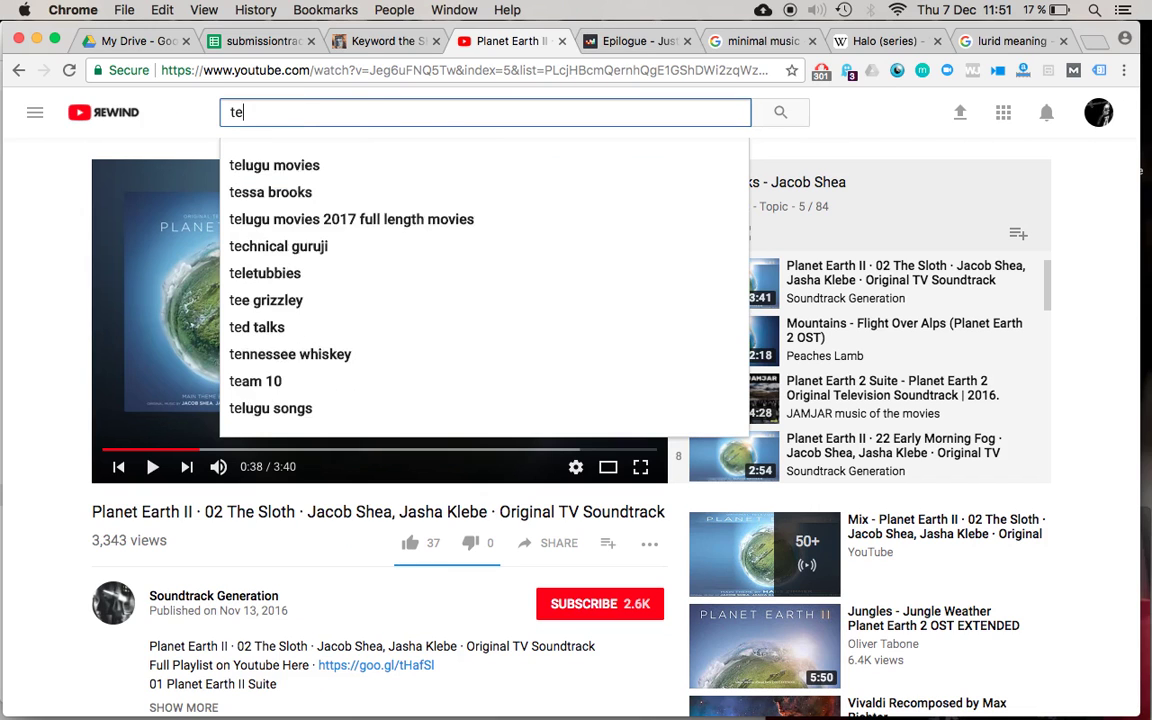
type("riley")
key("Return")
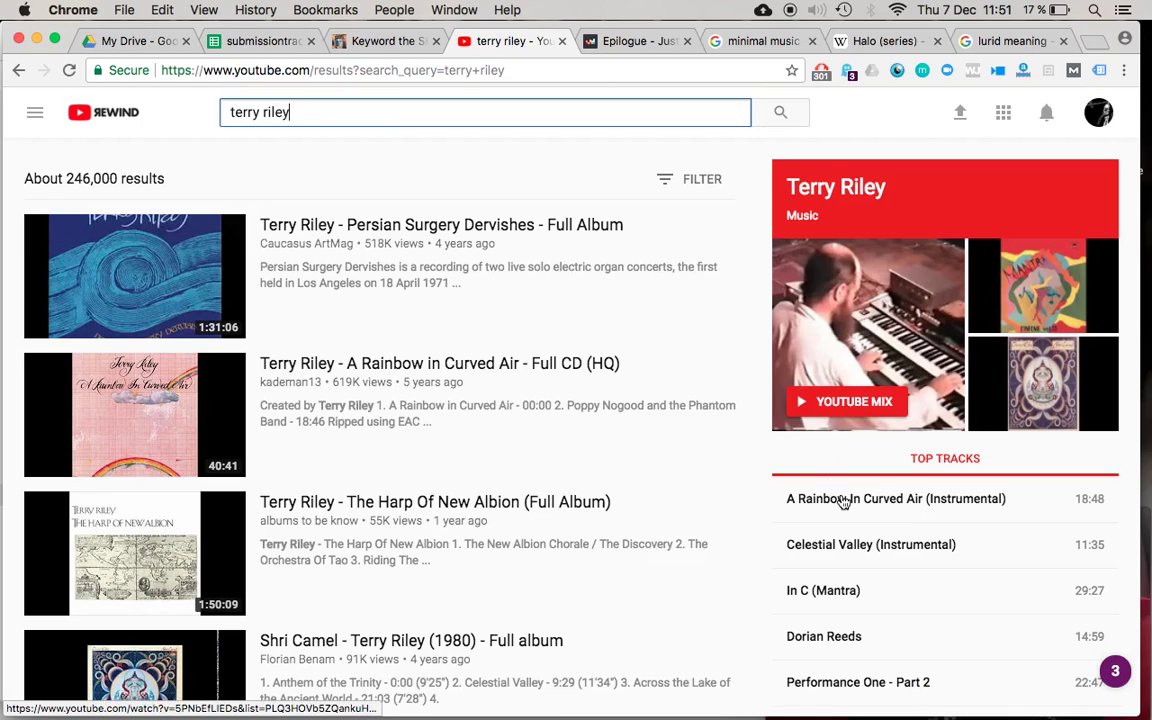
Sample Terry Riley's A Rainbow in Curved Air from about 3:46 and Celestial Valley from about 2:50
left_click(840, 502)
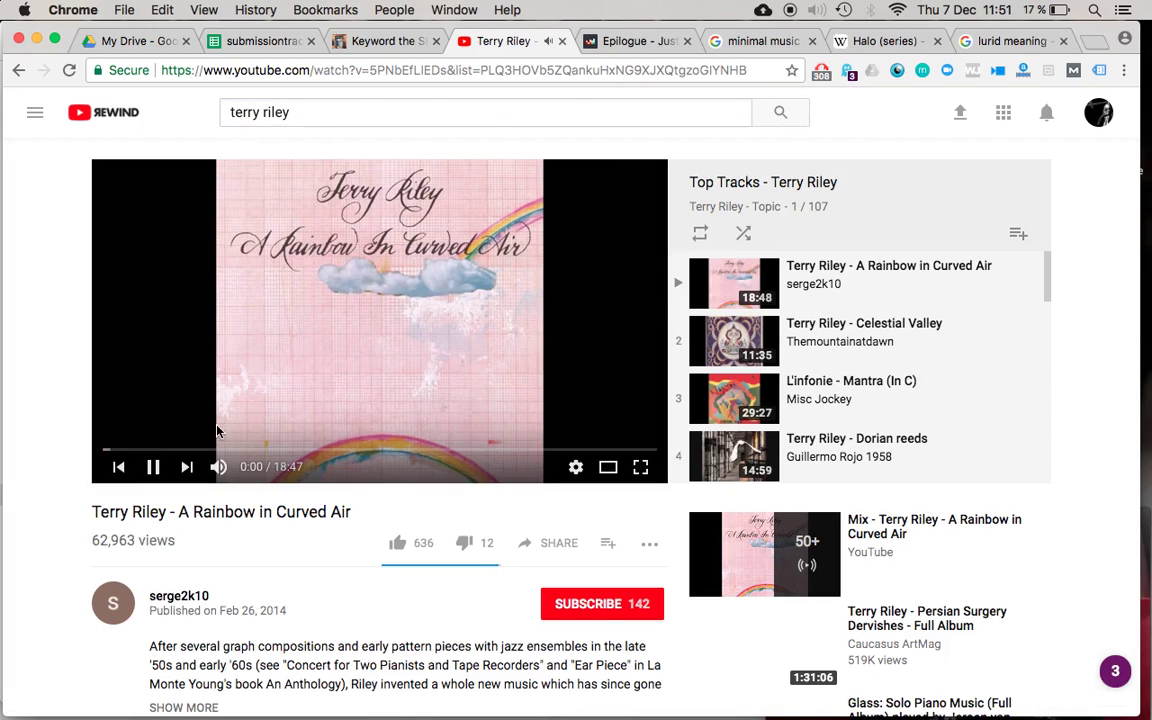
left_click(216, 453)
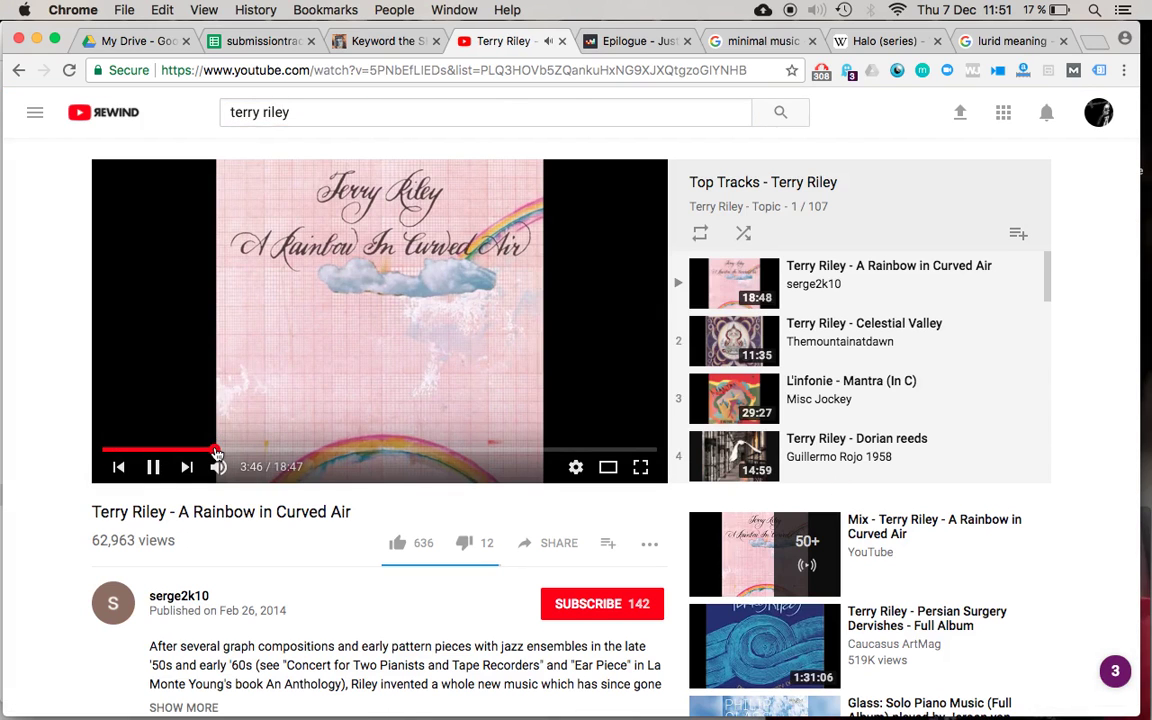
left_click(860, 349)
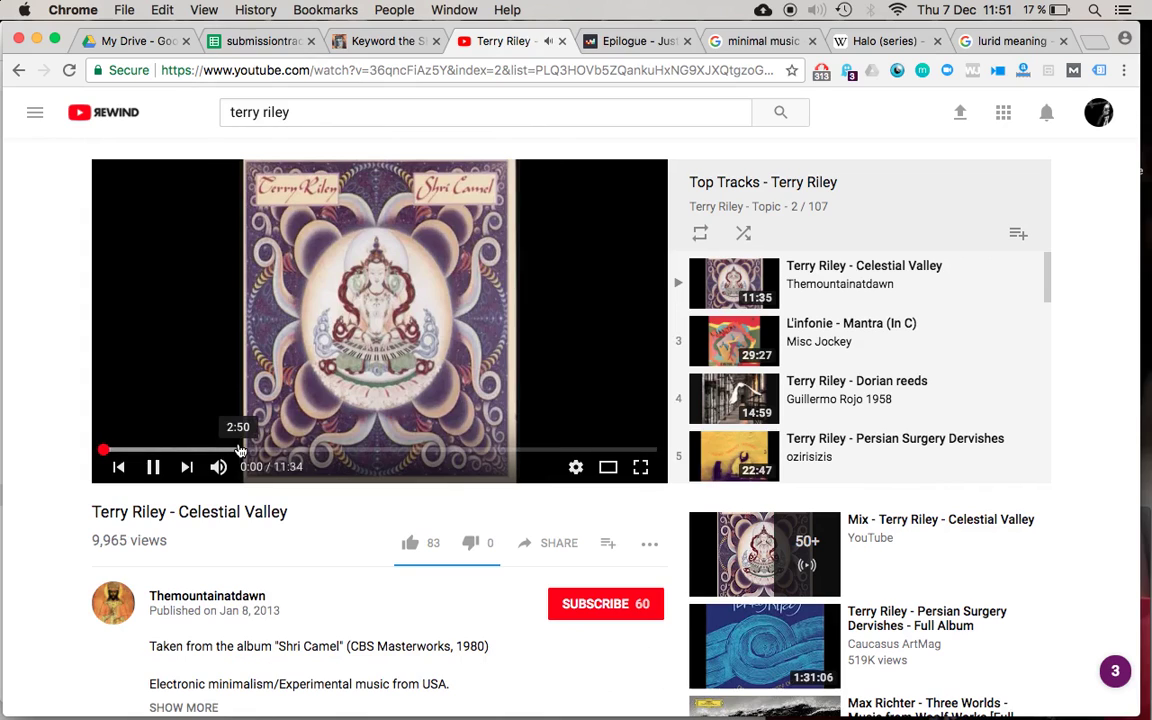
left_click(239, 451)
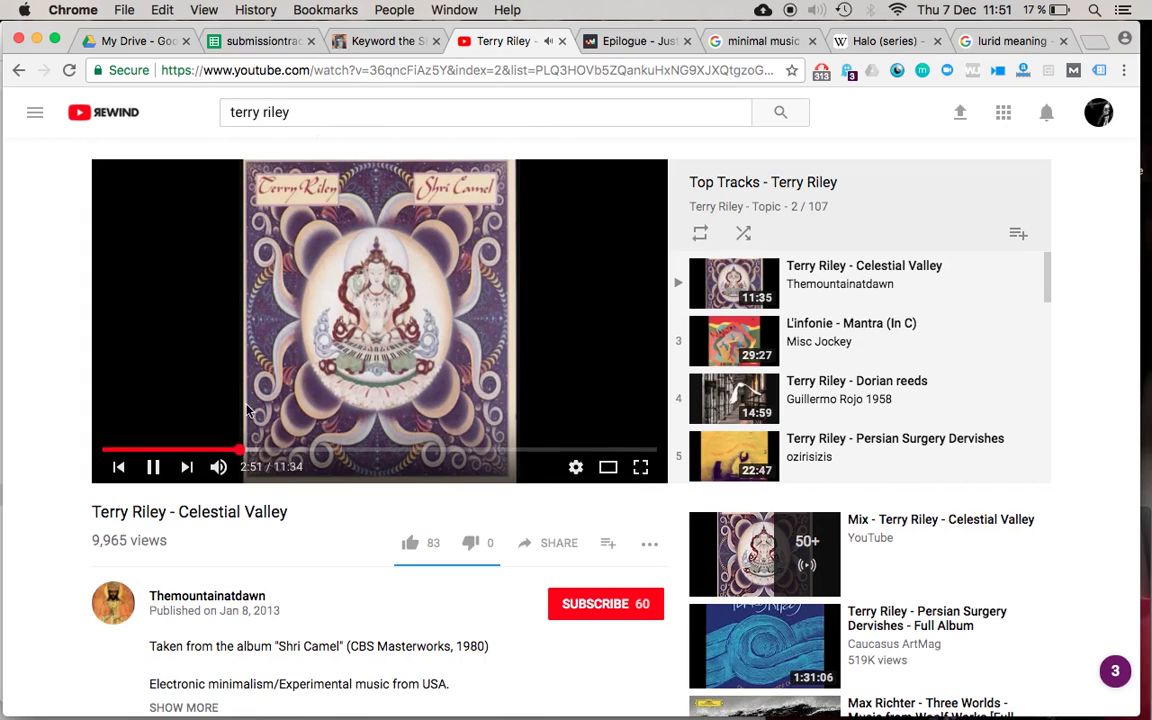
Add Terry Riley after Air in the Sounds like entry for Last Resort in the submission tracker
left_click(264, 41)
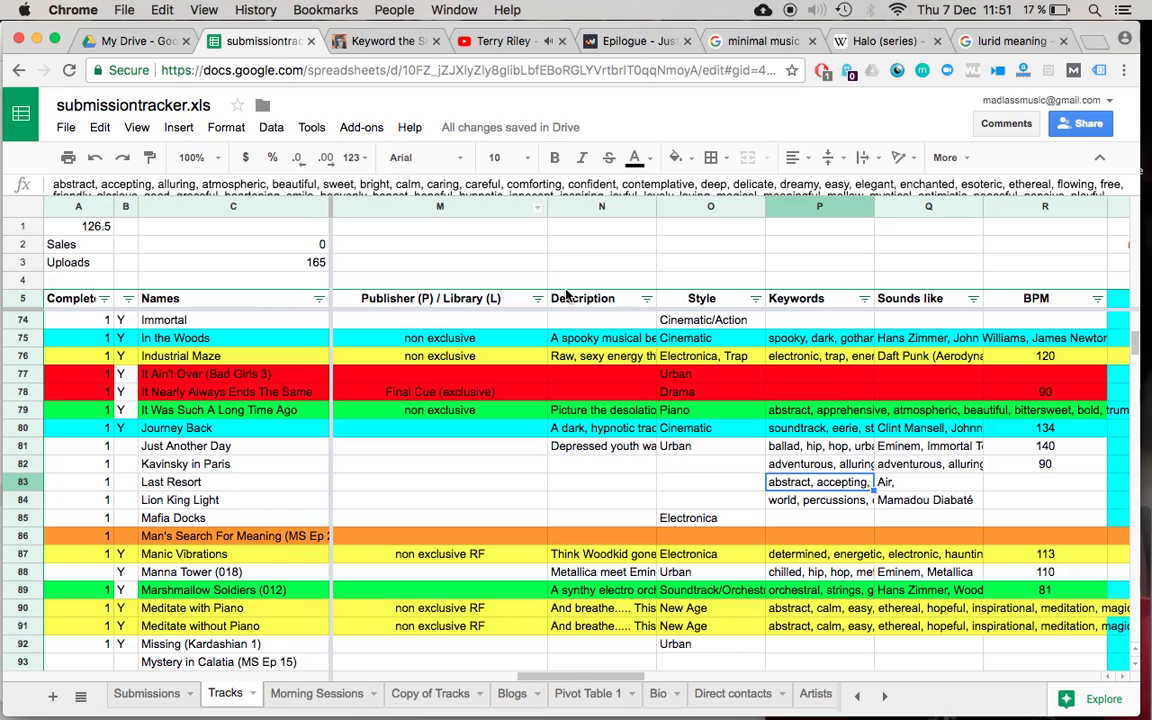
key("Right")
left_click(623, 185)
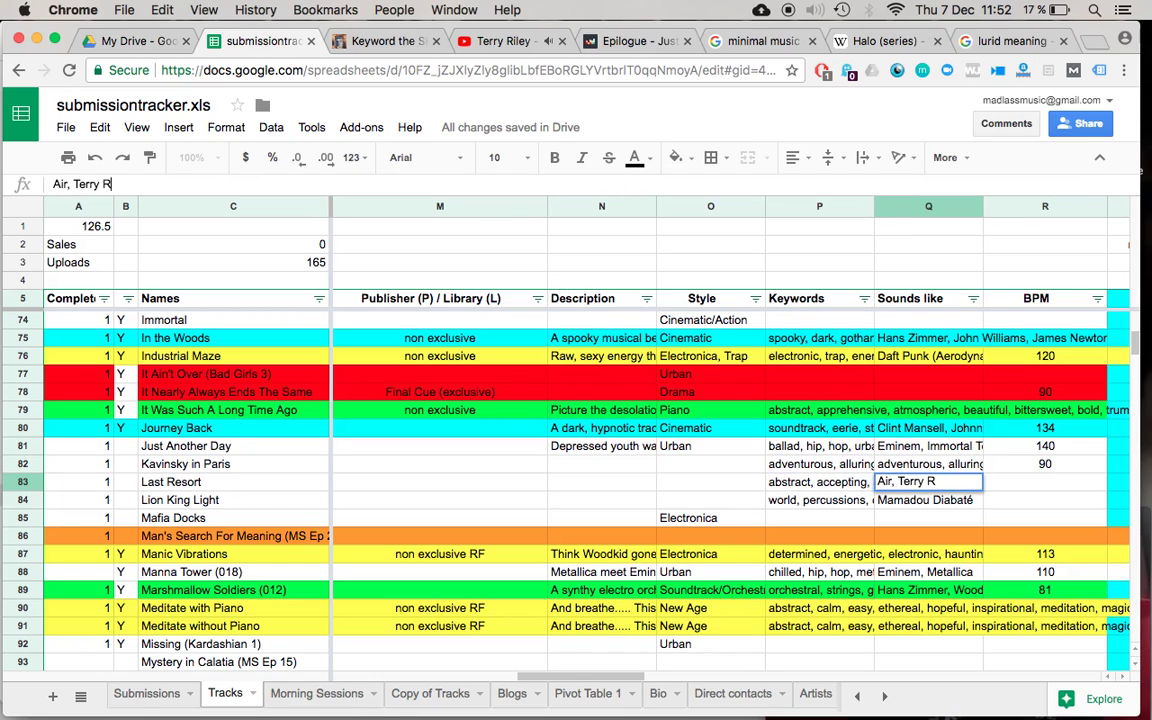
key("Return")
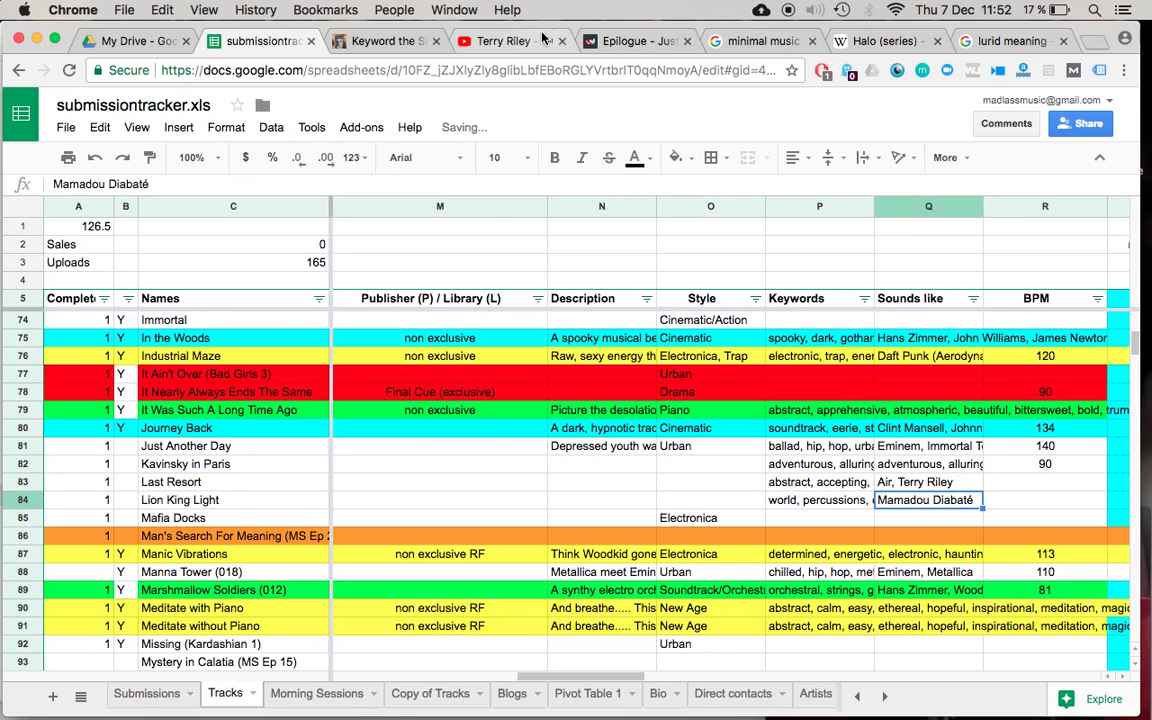
Sample Terry Riley's Persian Surgery Dervishes on YouTube from about 5:33
left_click(500, 41)
left_click(838, 457)
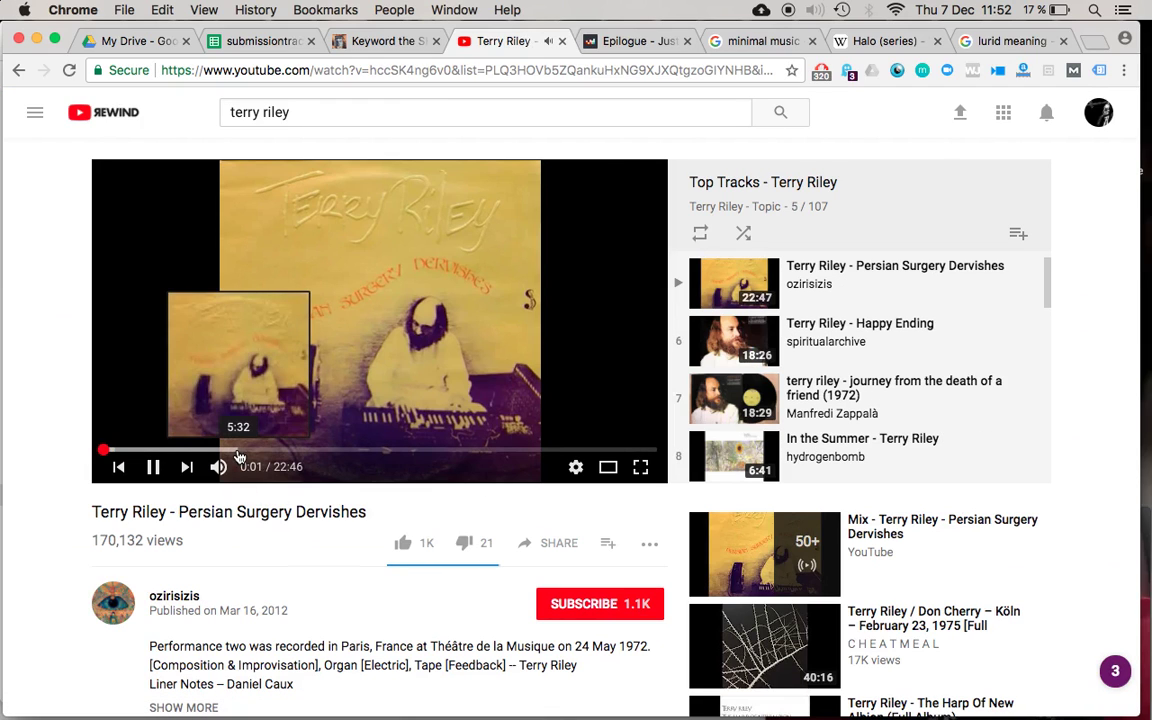
left_click(238, 451)
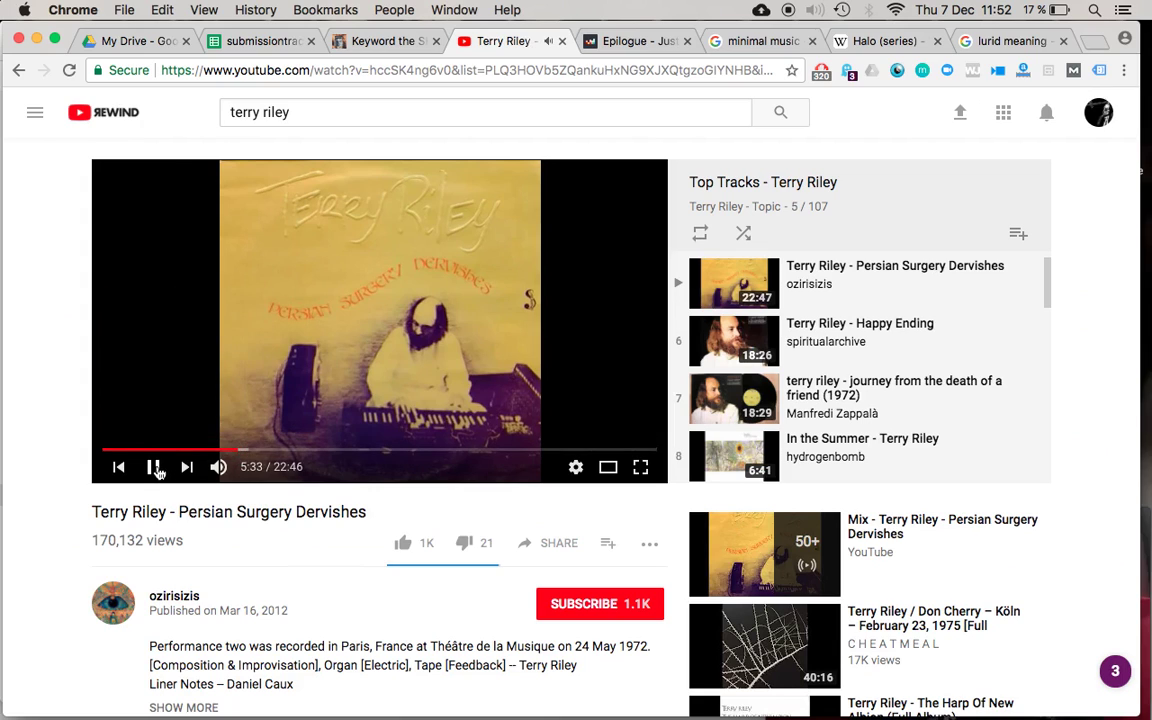
left_click(18, 70)
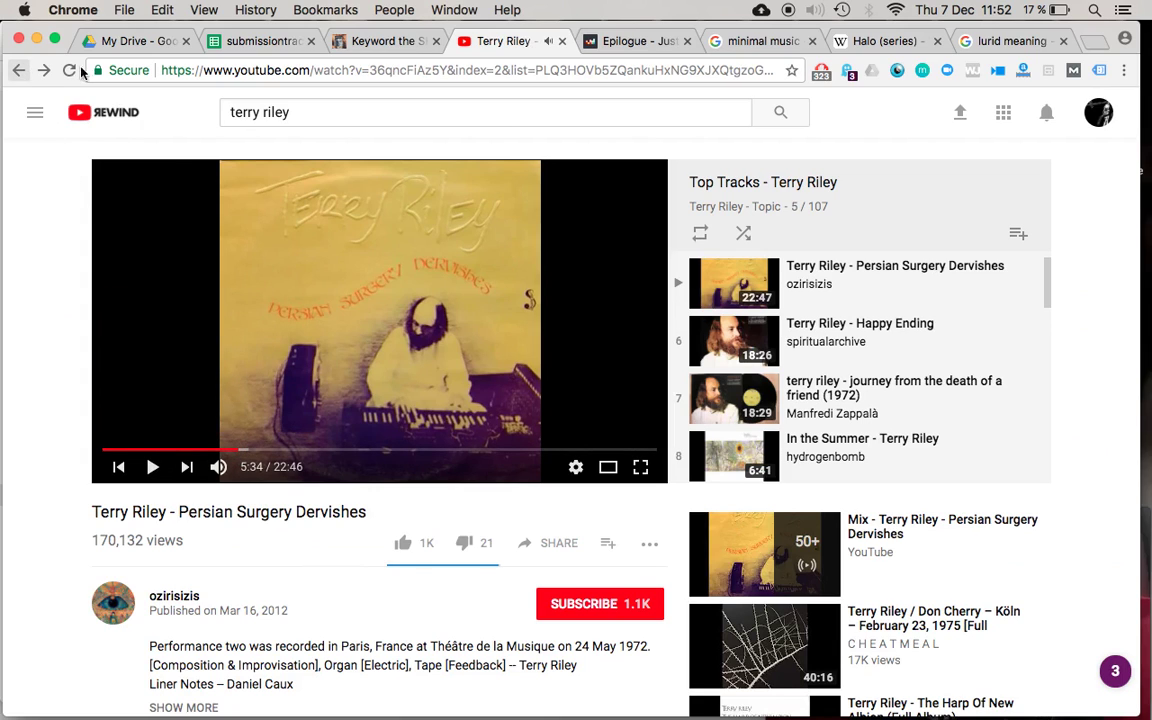
Check the Google list of minimal music composers and search YouTube for "steve reich"
left_click(752, 41)
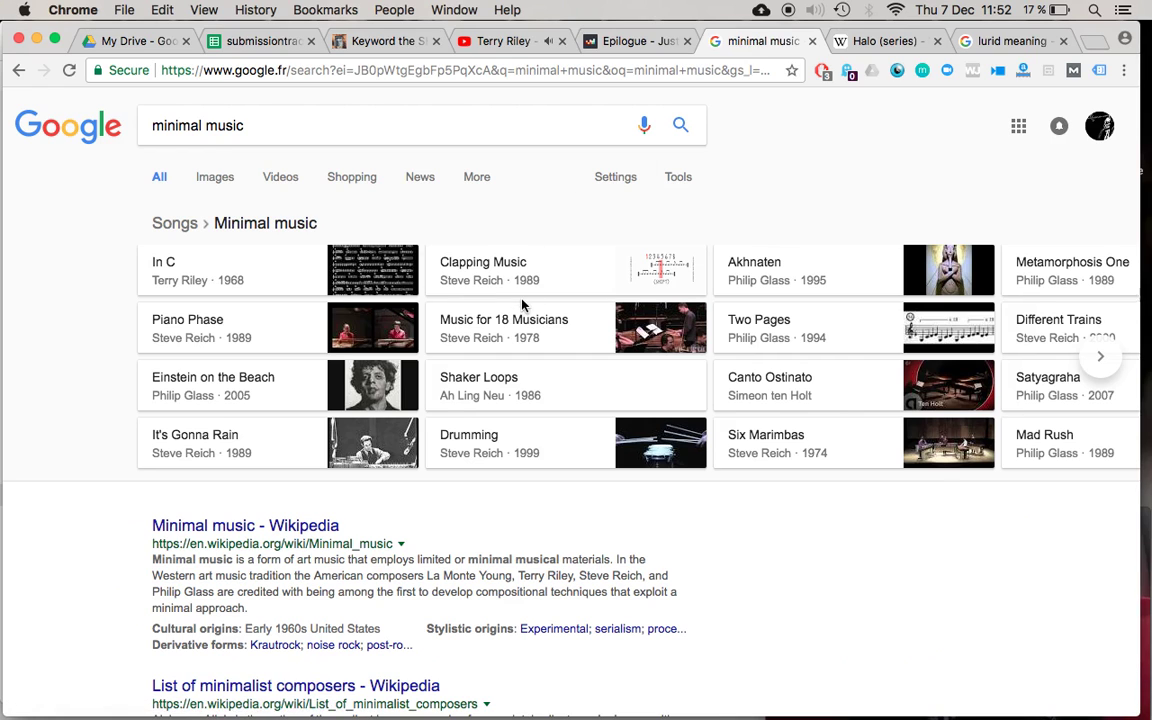
left_click(460, 40)
key("slash")
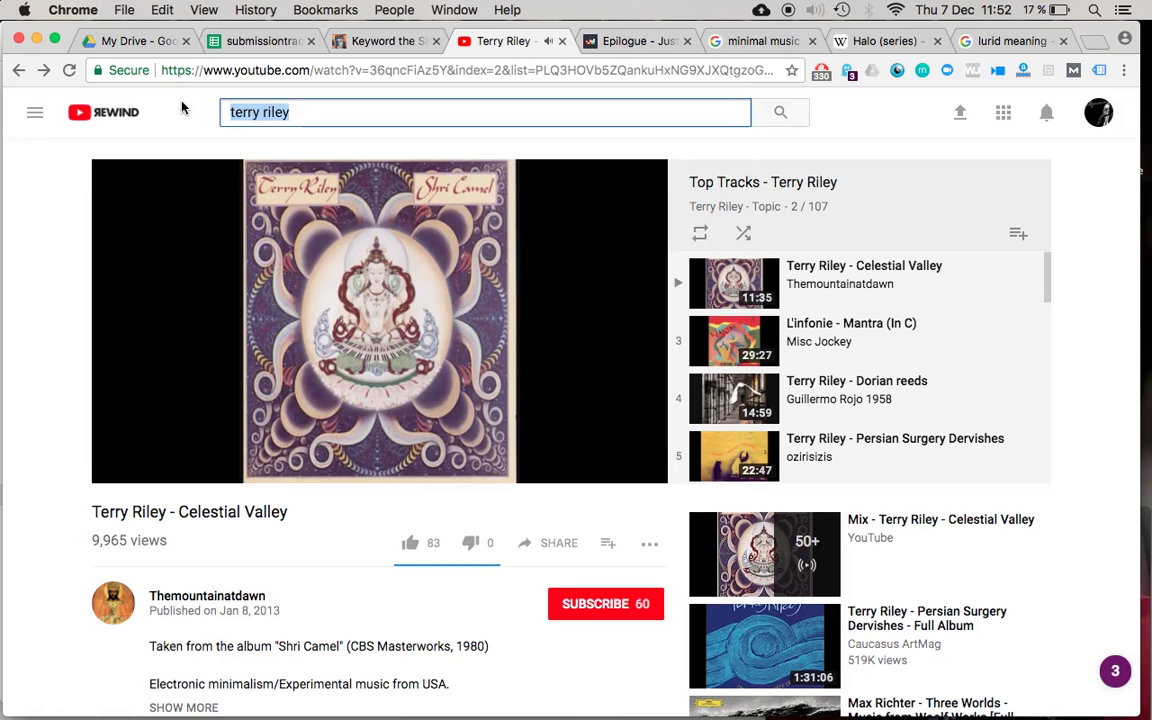
type("steve reich")
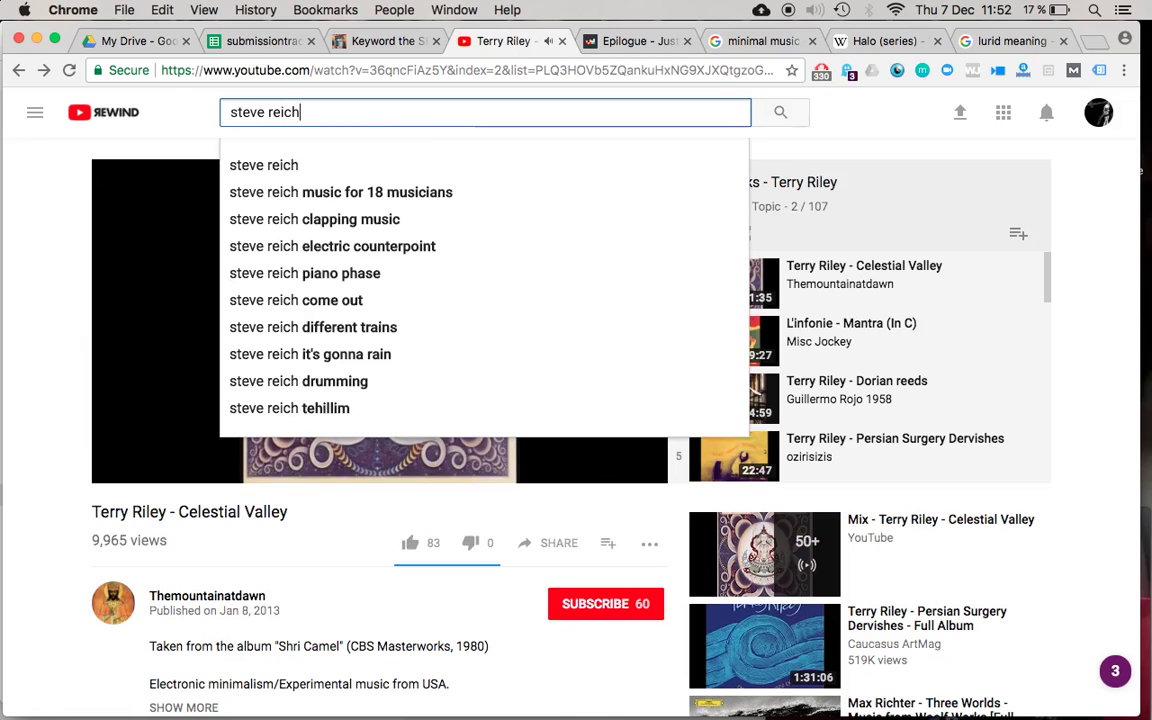
key("Return")
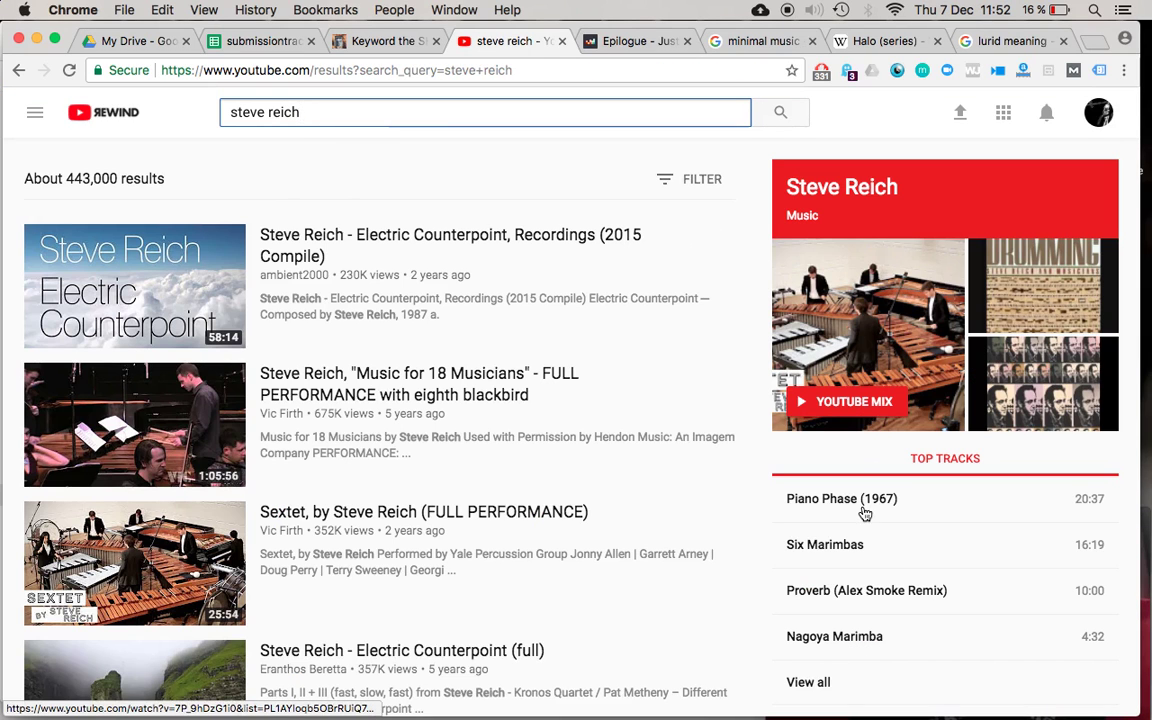
Sample Steve Reich's top tracks, including Six Marimbas, Music For Mallet Instruments, Voices And Organ, and Four Organs
left_click(841, 548)
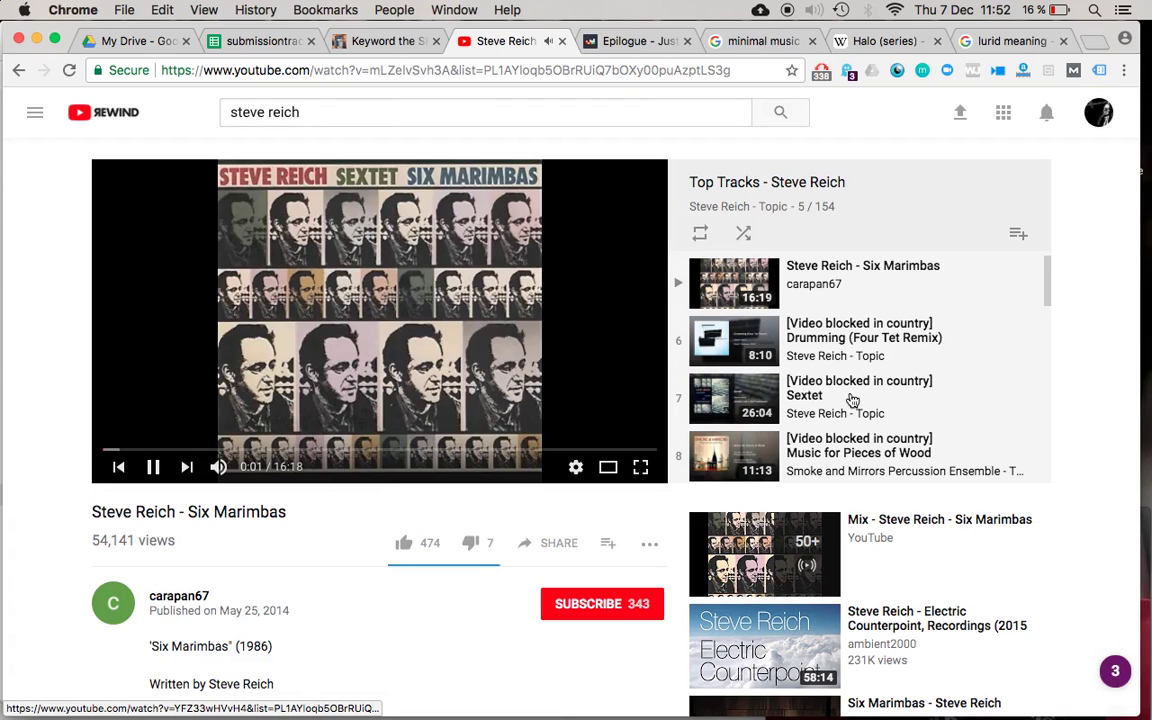
scroll(845, 435, "down", 3)
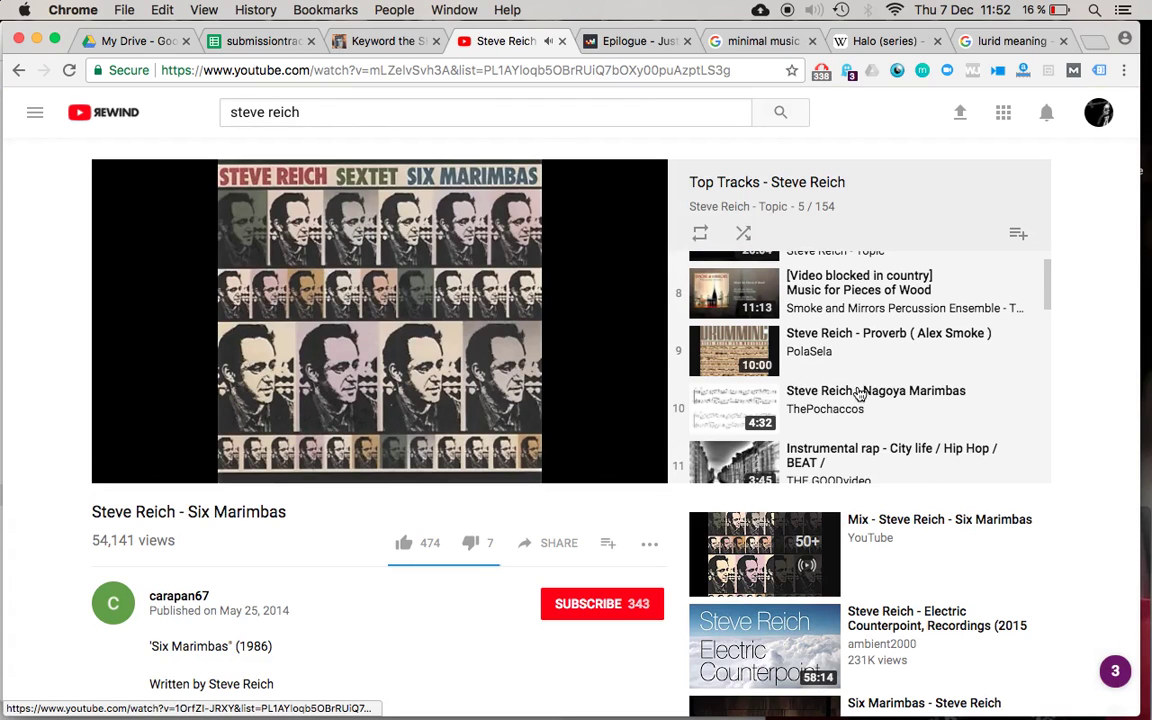
left_click(858, 395)
left_click(840, 457)
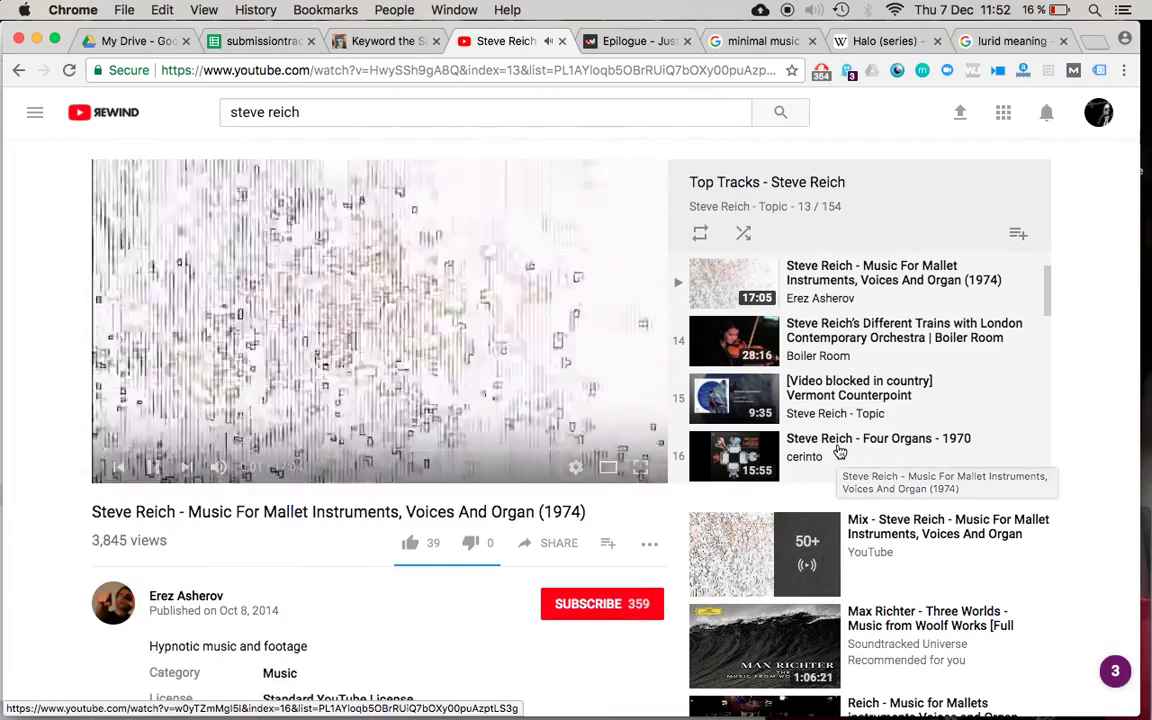
left_click(840, 447)
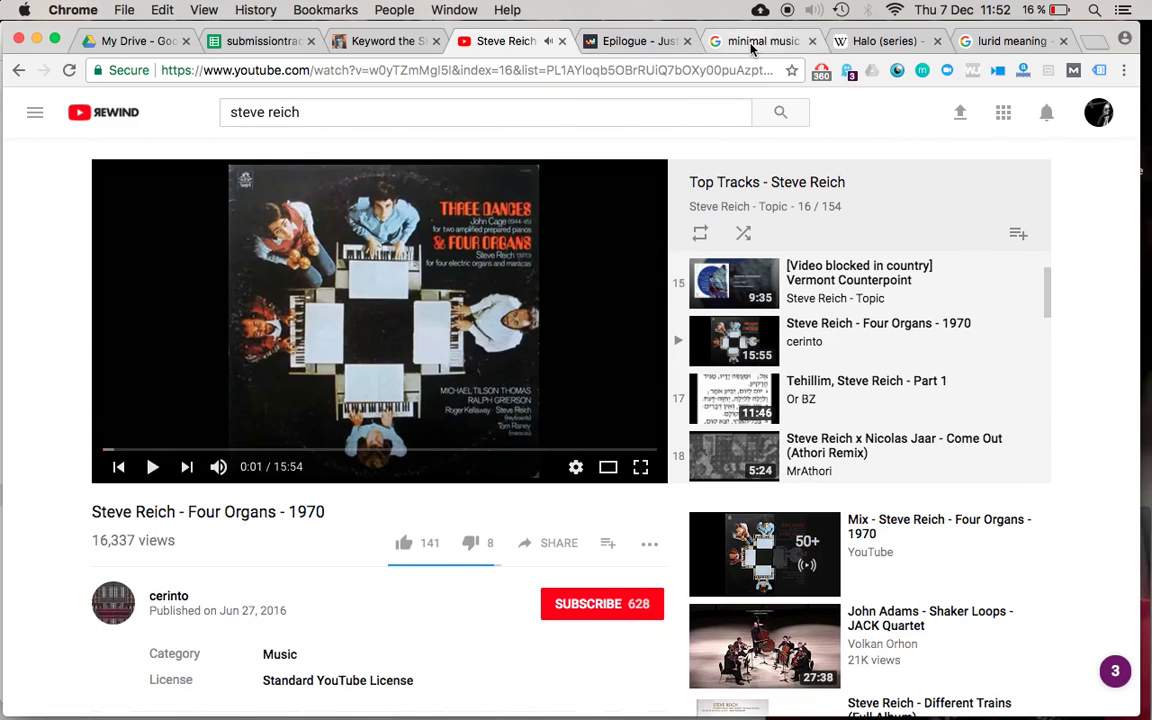
Search Google for "minimal electronic music" and refine the query to "minimal electronic music artists"
left_click(750, 41)
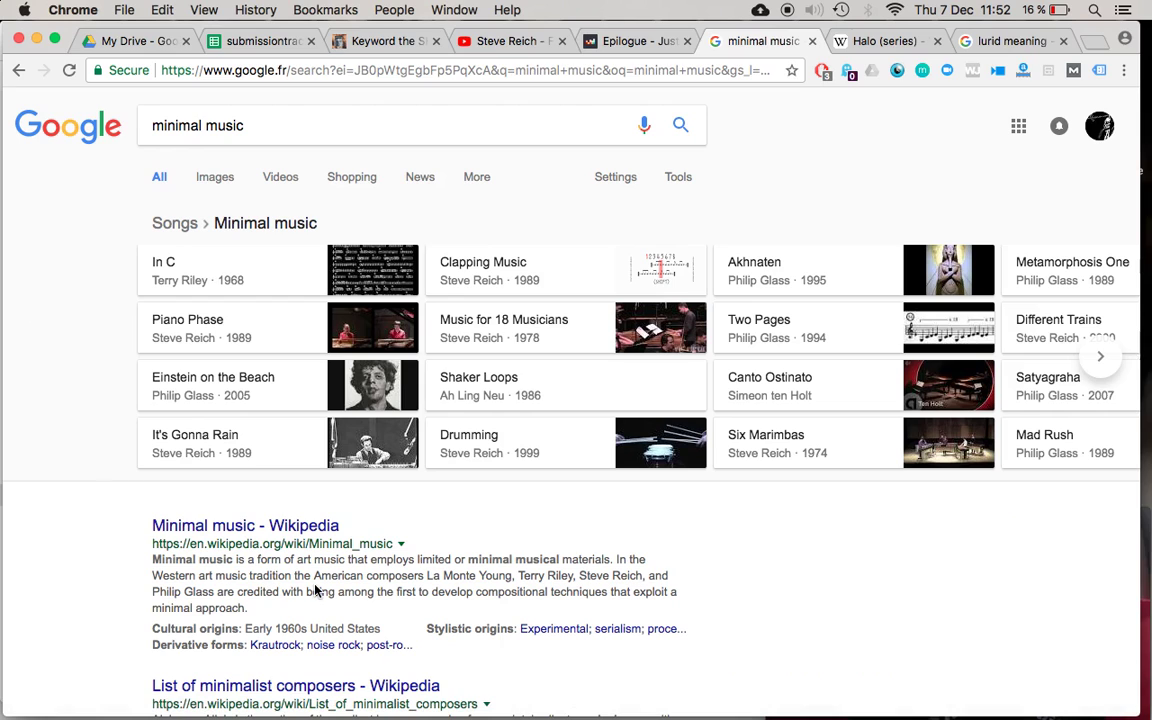
scroll(392, 563, "down", 2)
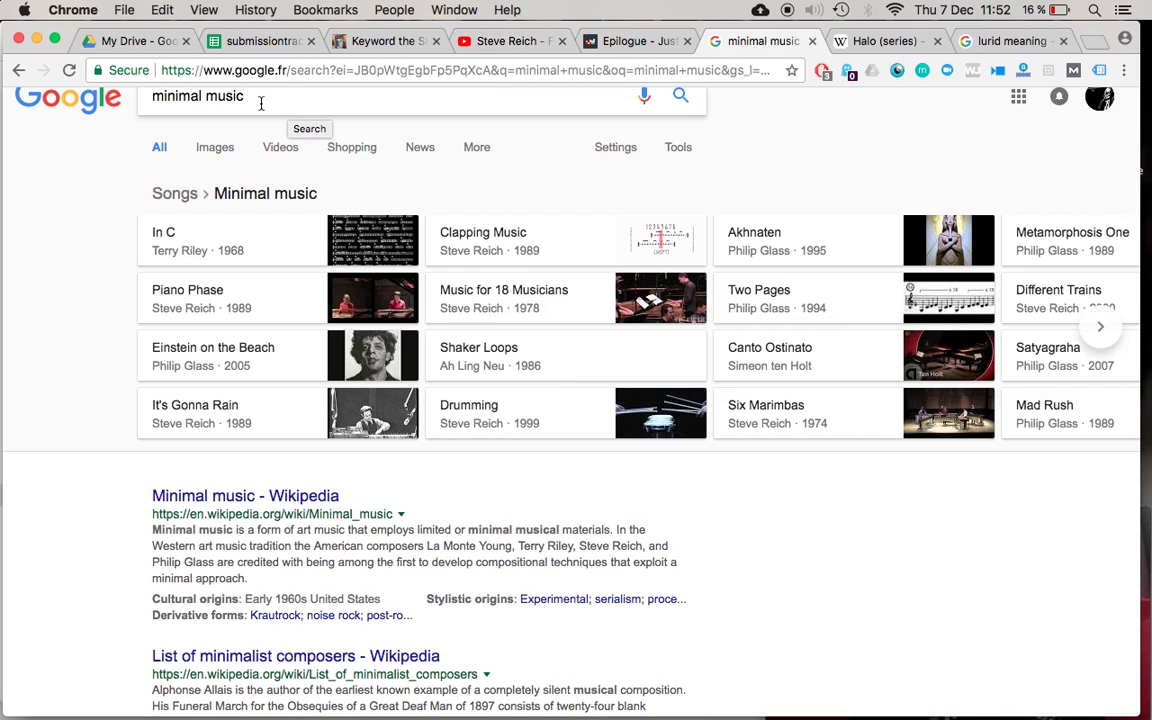
left_click(200, 96)
type("elec")
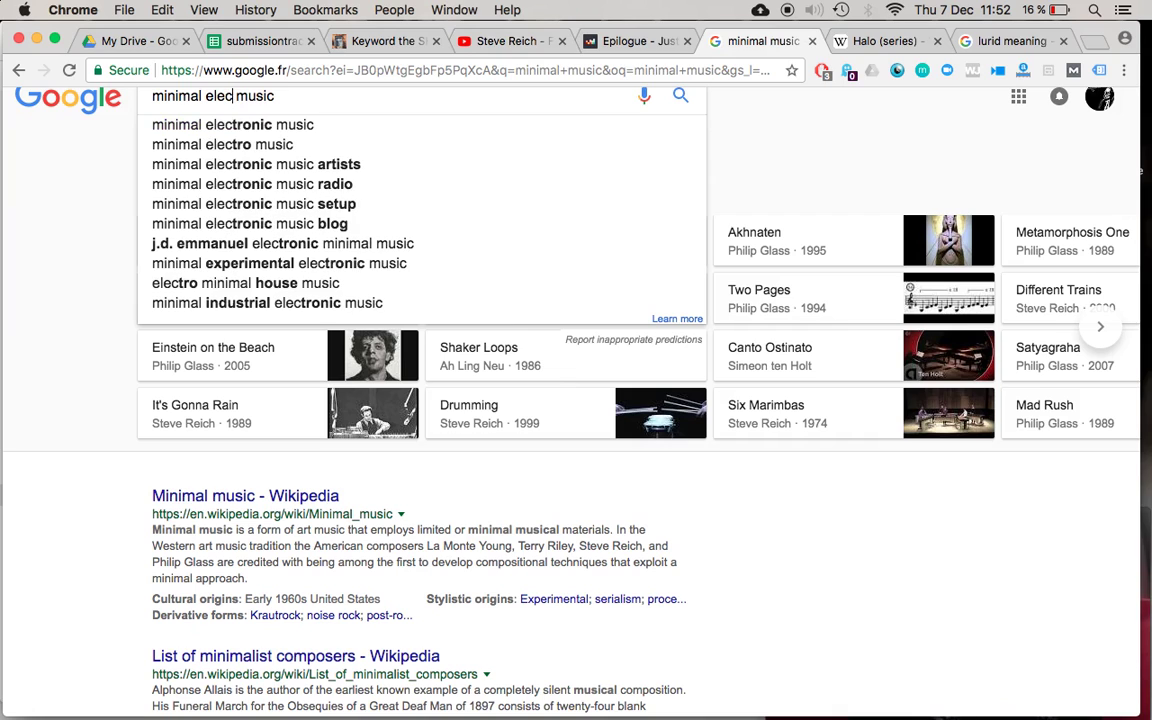
key("Down")
key("Return")
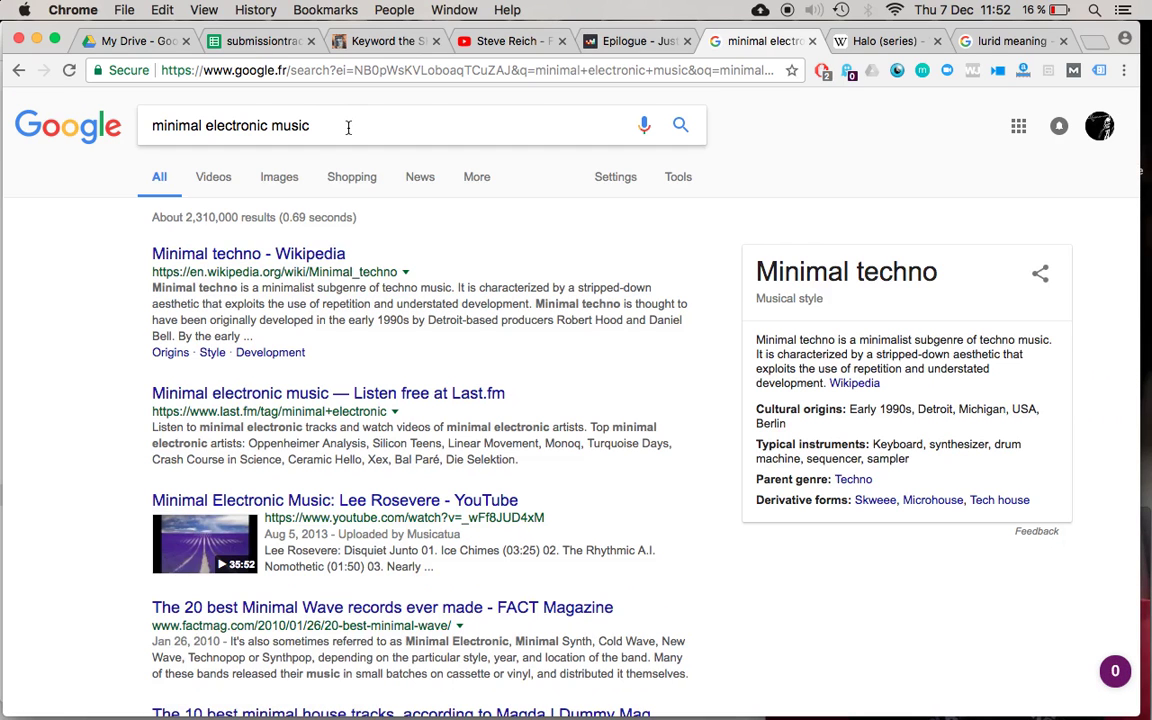
left_click(348, 127)
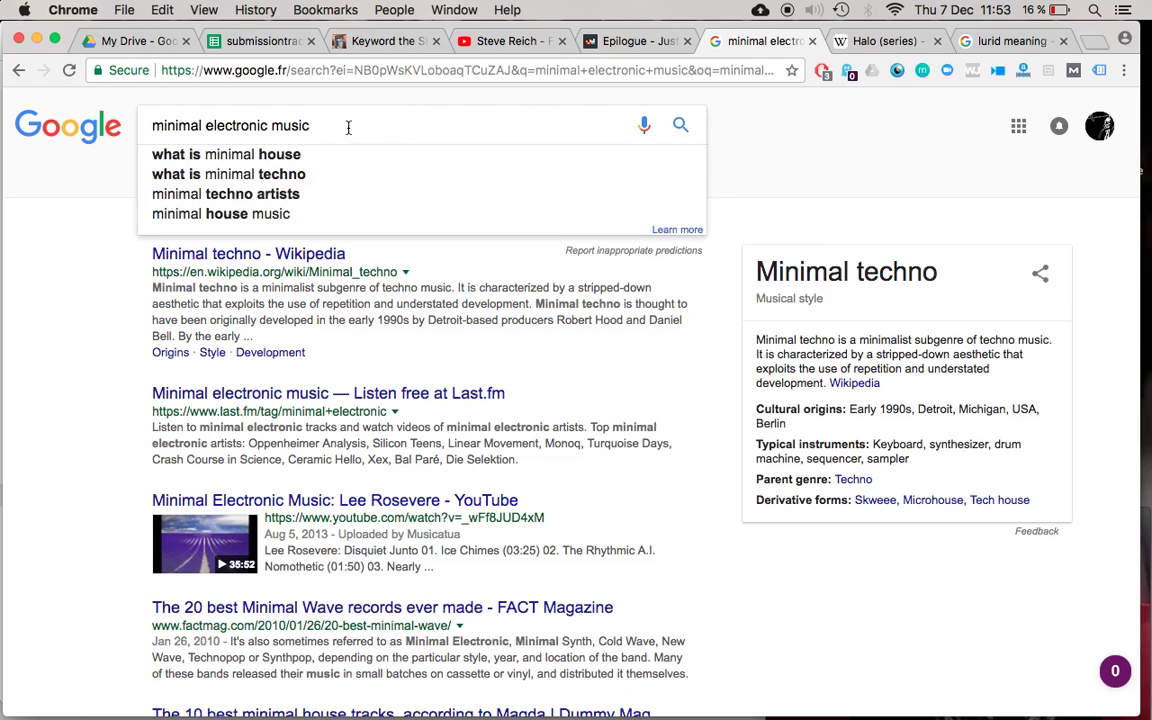
type("artists")
key("Return")
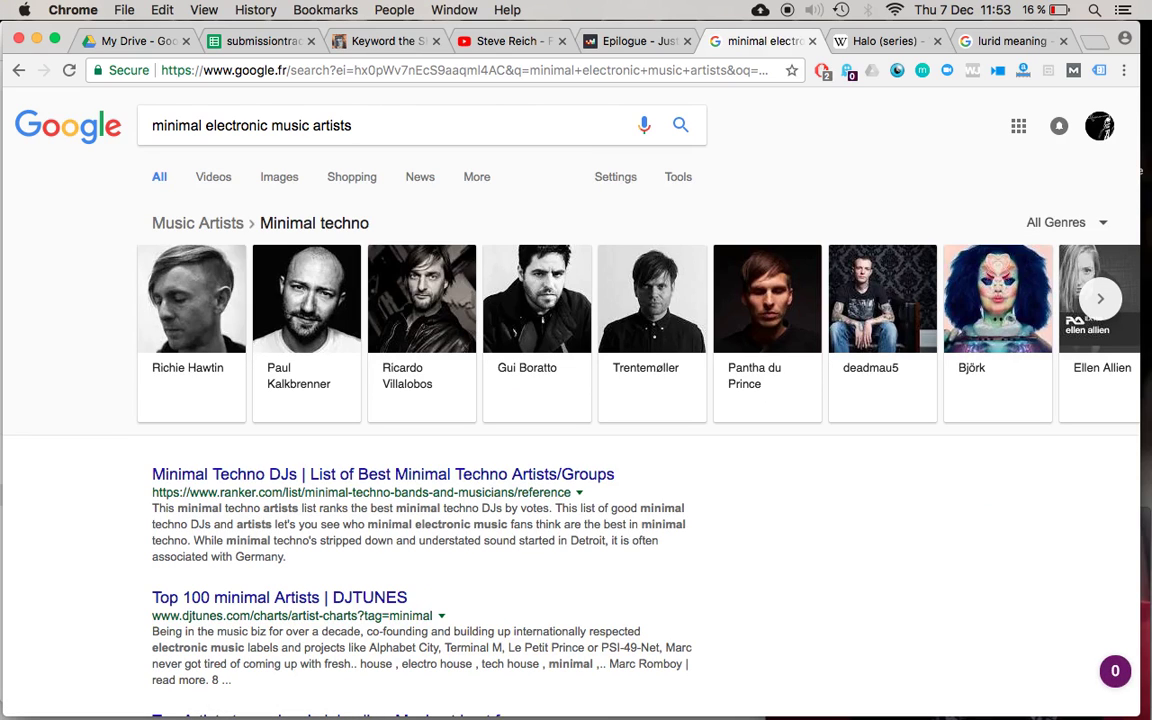
Search YouTube for the artist "richie hawtin"
left_click(525, 41)
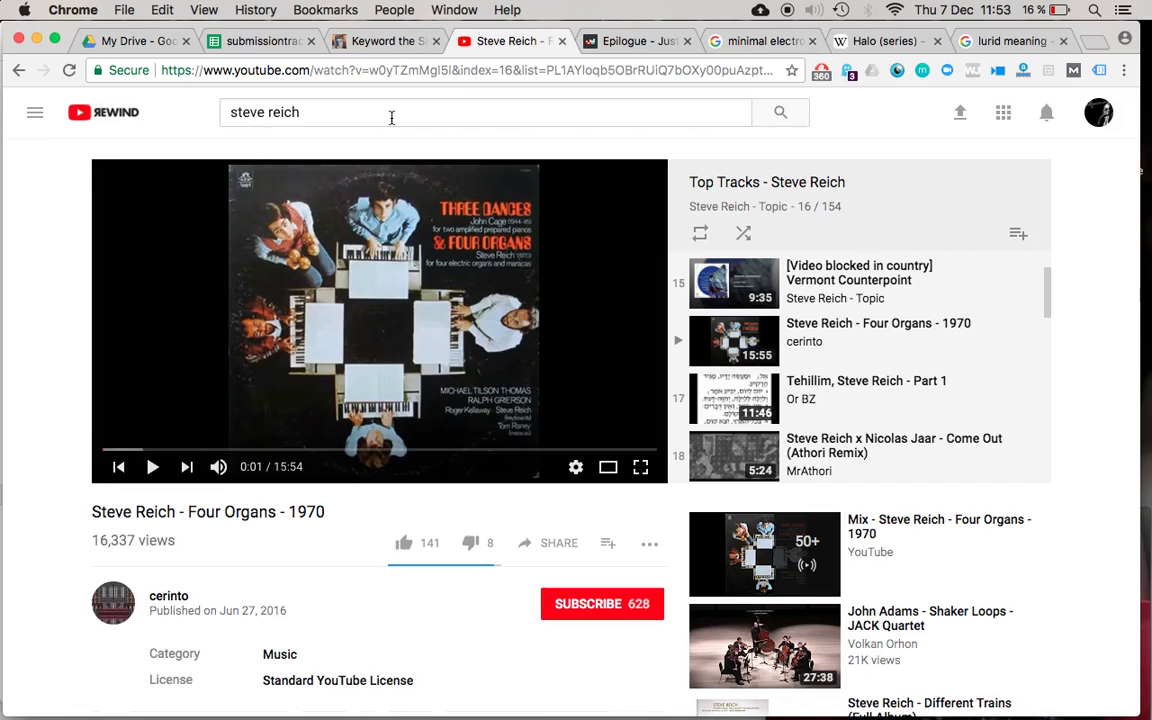
triple_click(391, 116)
key("BackSpace")
type("richie hawtin")
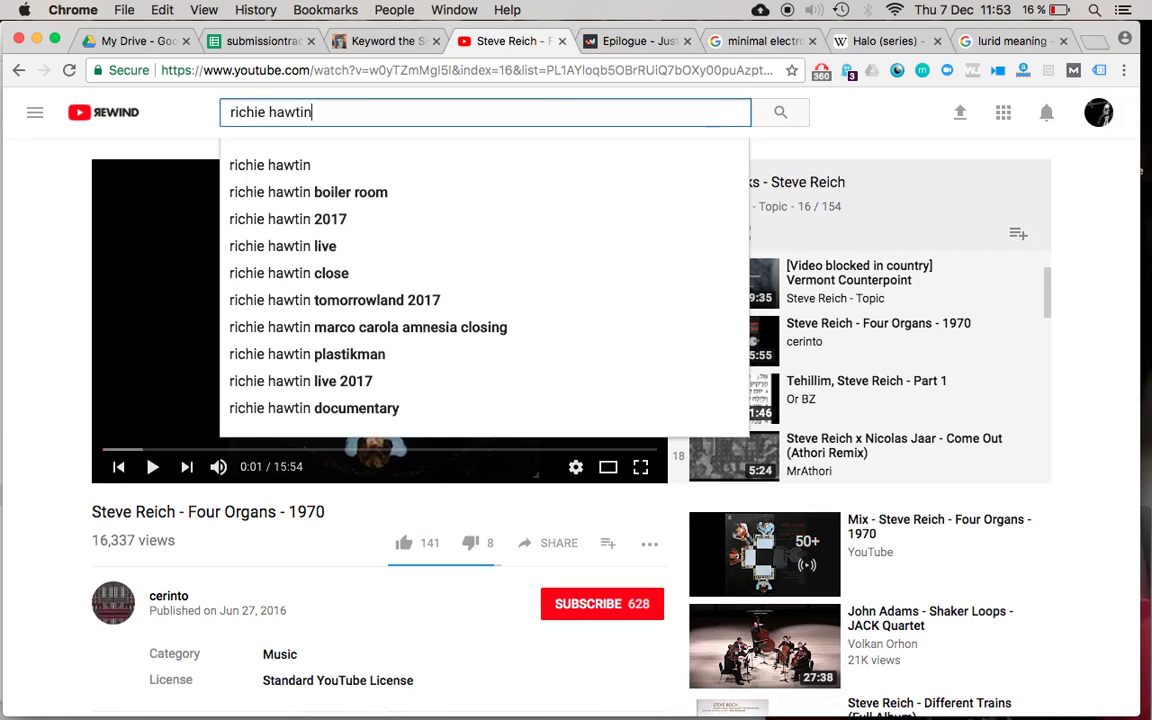
key("Return")
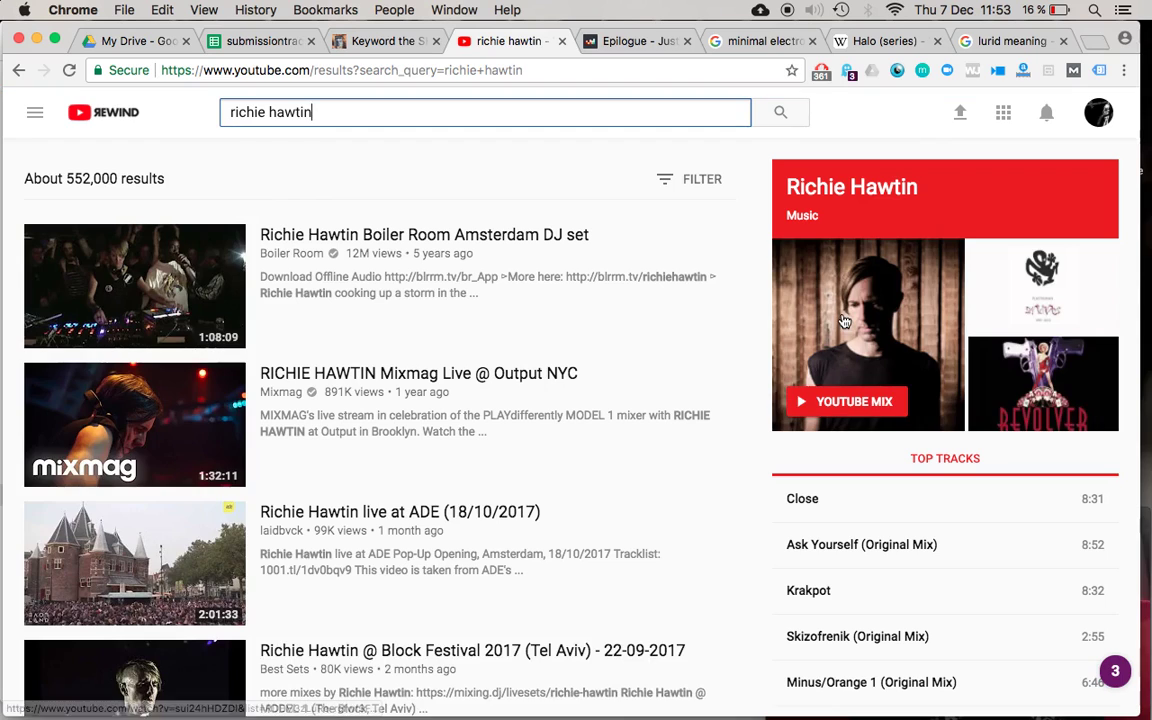
Sample Ask Yourself from the Revolver soundtrack and select the artist name Plastikman in the video's expanded description
left_click(807, 564)
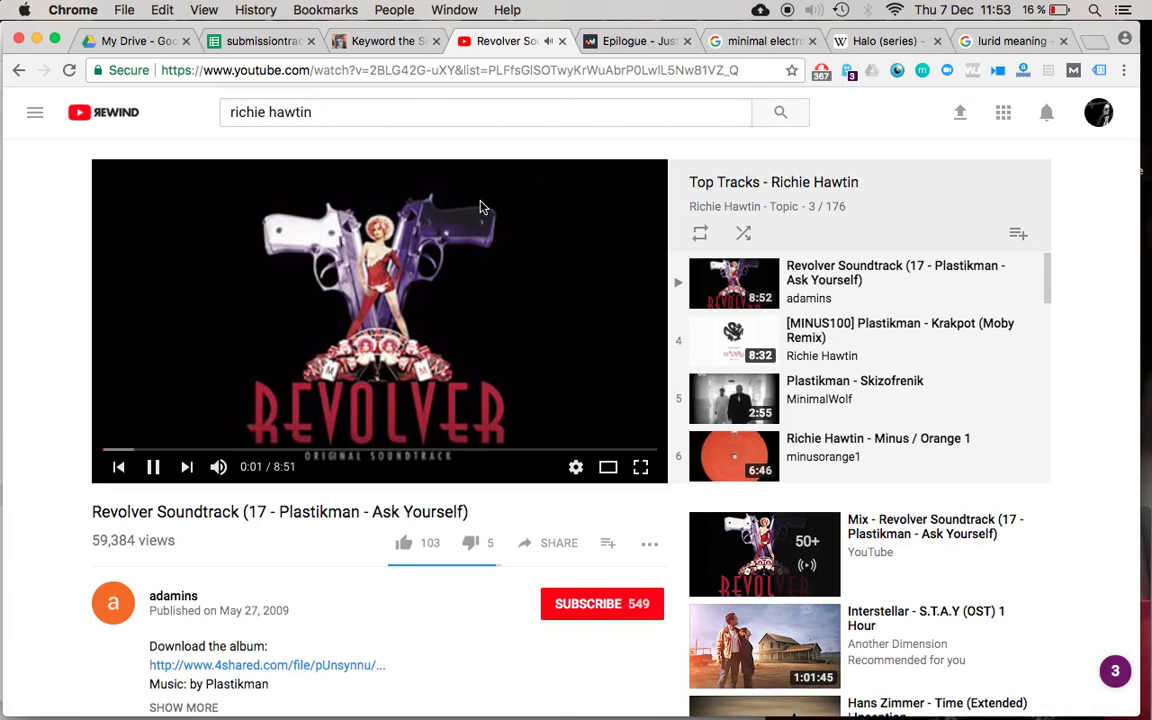
left_click(231, 450)
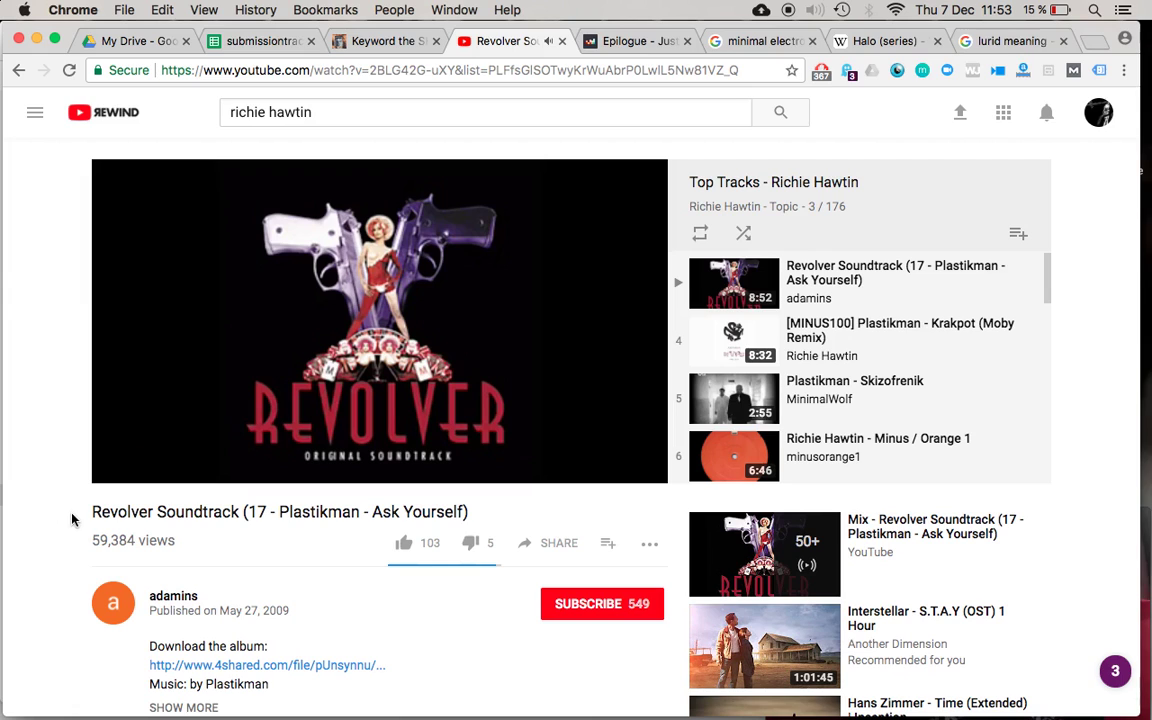
scroll(252, 563, "down", 2)
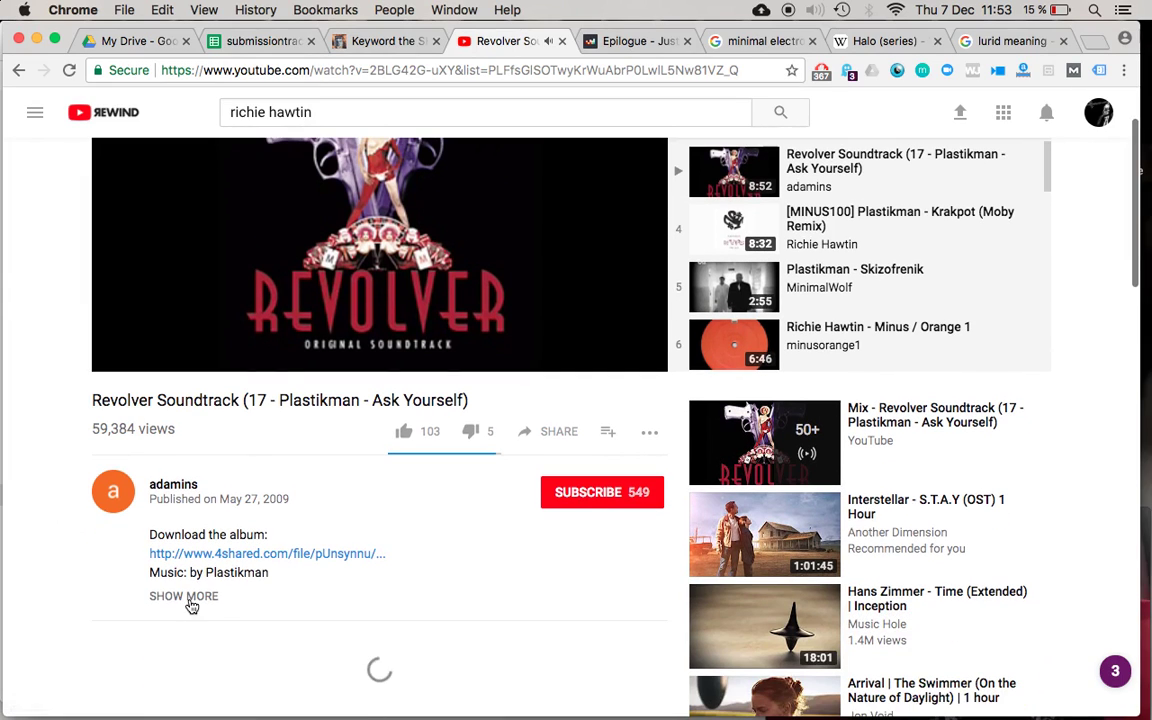
left_click(188, 604)
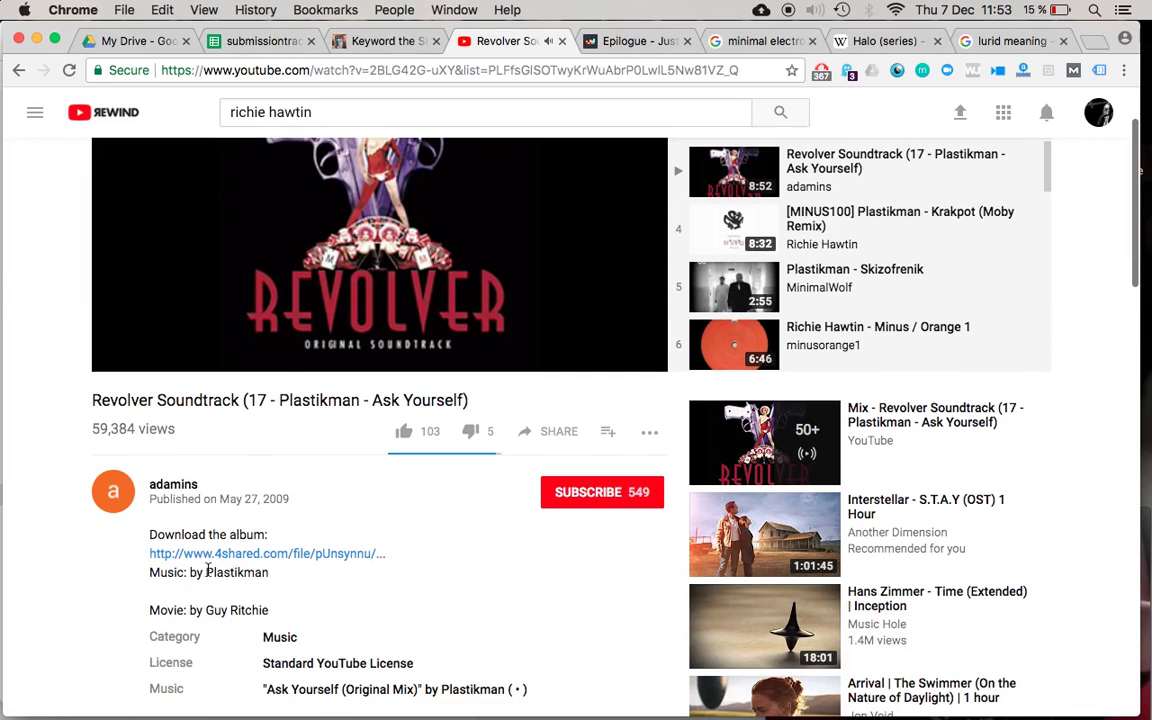
left_click_drag(207, 572, 290, 575)
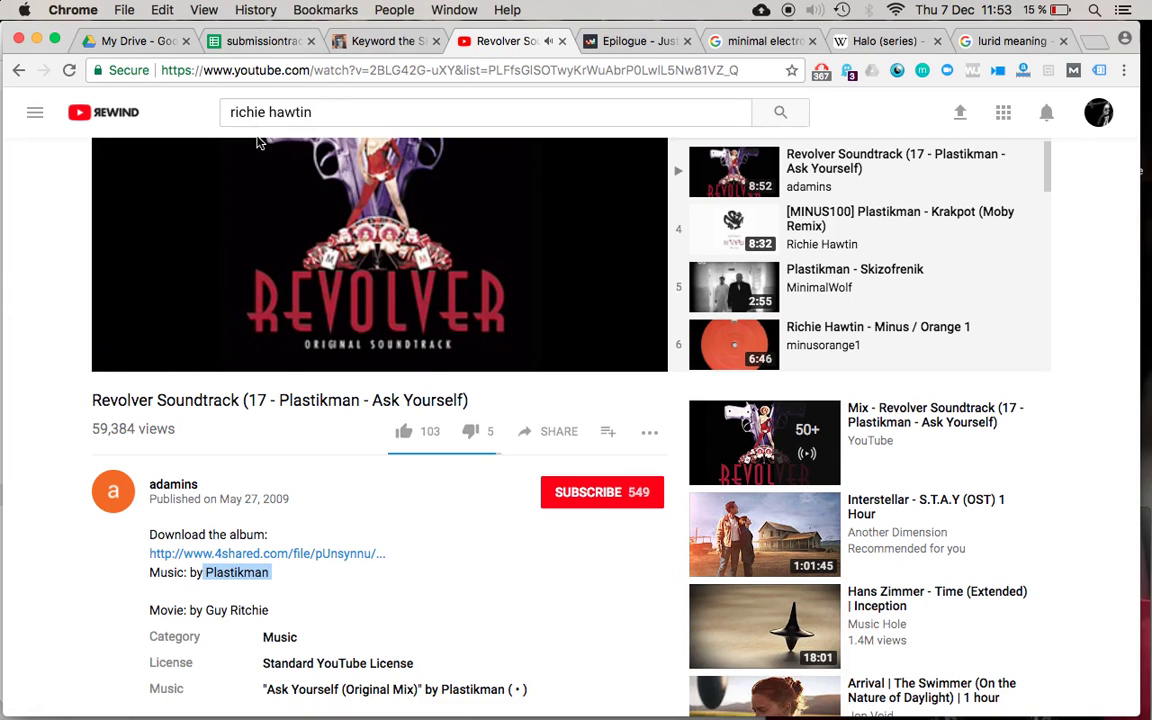
scroll(185, 457, "down", 5)
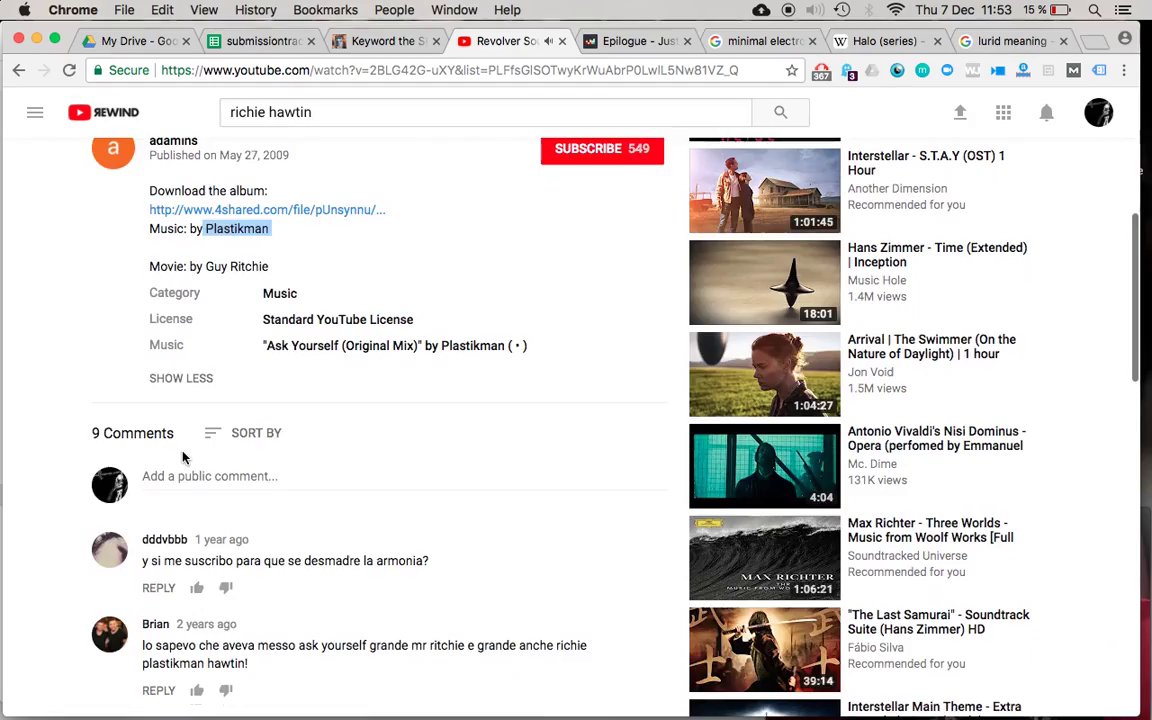
scroll(182, 457, "up", 7)
scroll(218, 326, "down", 3)
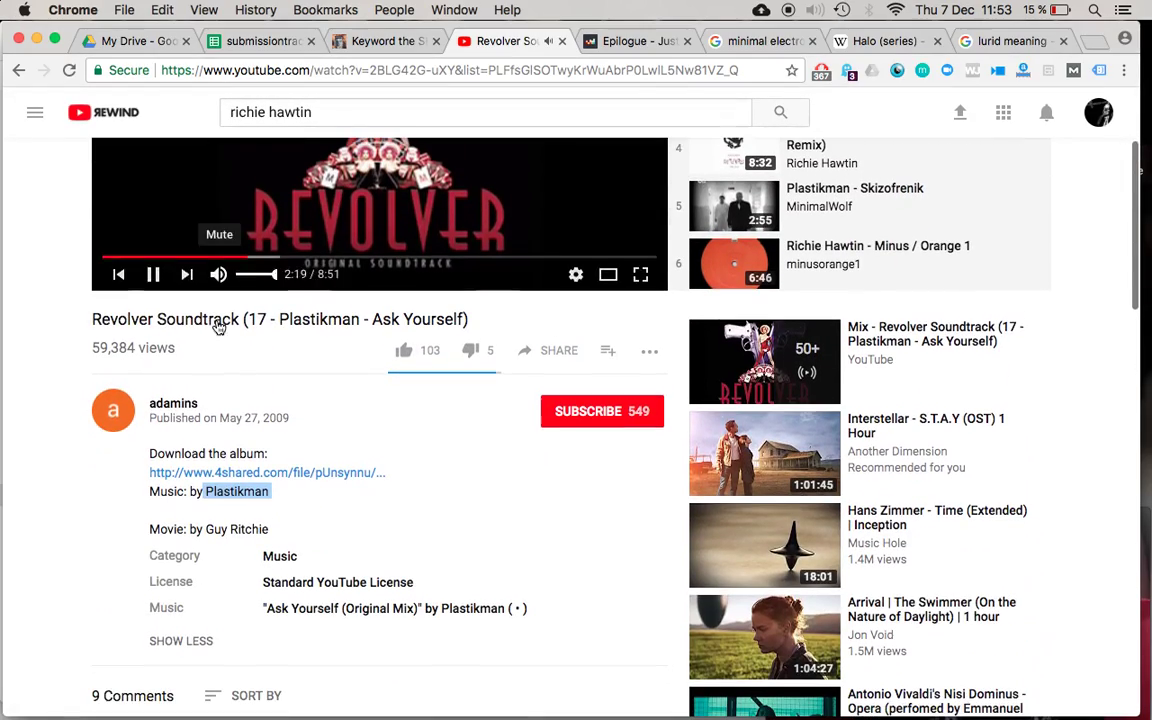
Replace Terry Riley with Plastikman after Air in the Sounds like entry for Last Resort in the submission tracker
left_click(261, 42)
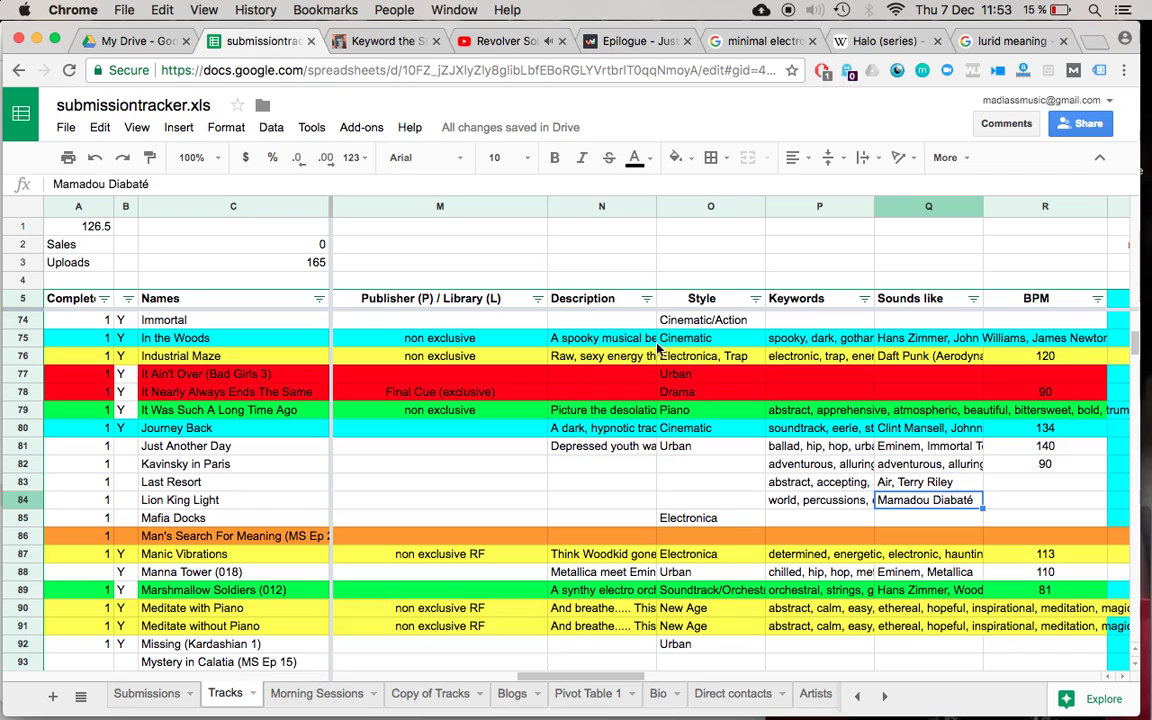
left_click(897, 482)
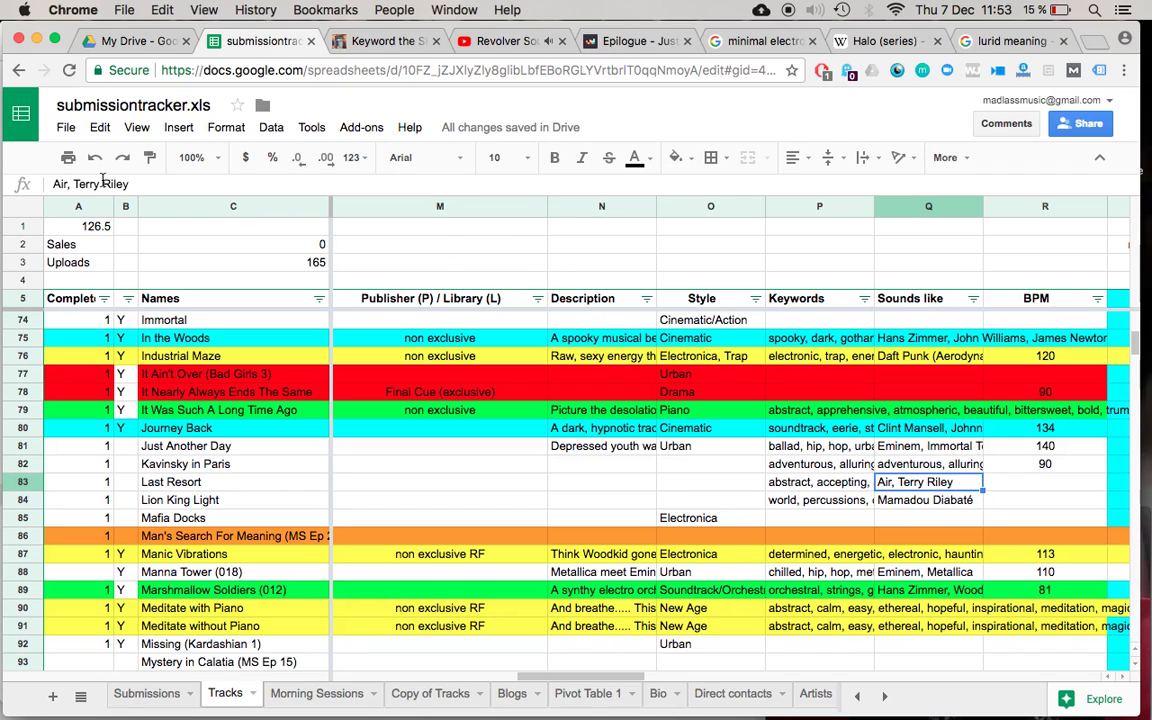
left_click_drag(75, 184, 265, 206)
key("BackSpace")
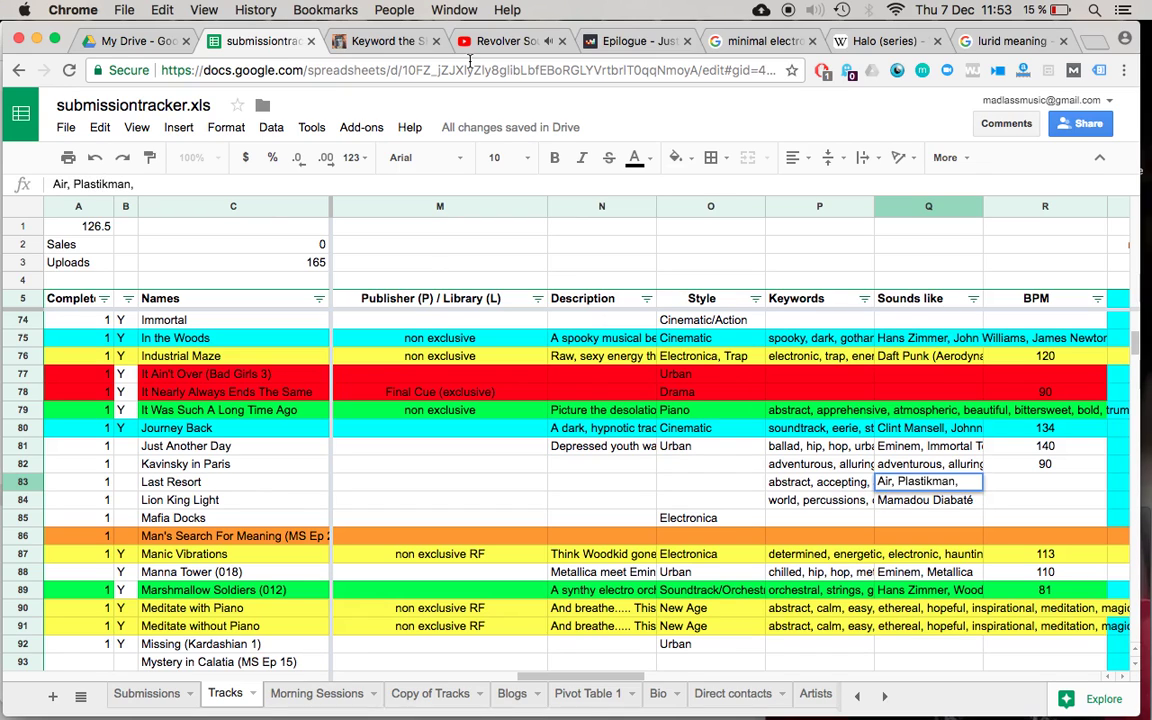
Search Google for "plastikman" in a new browser tab
key("super+t")
type("plats")
key("BackSpace")
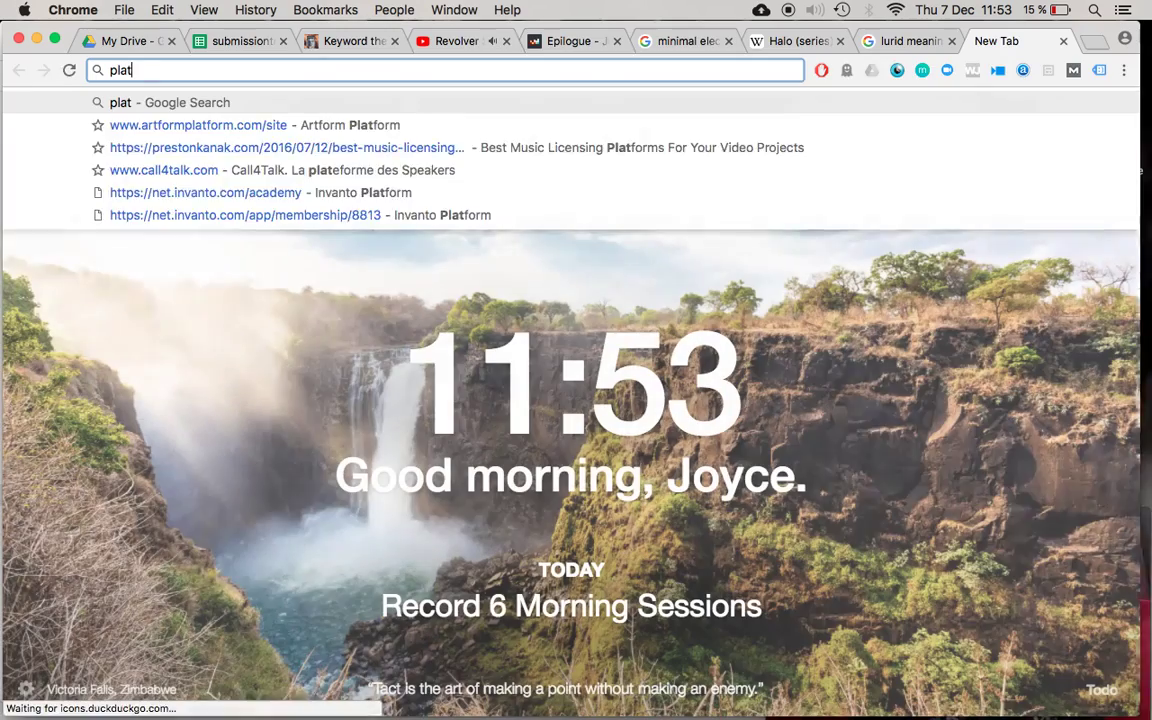
key("BackSpace")
type("stikman")
key("Return")
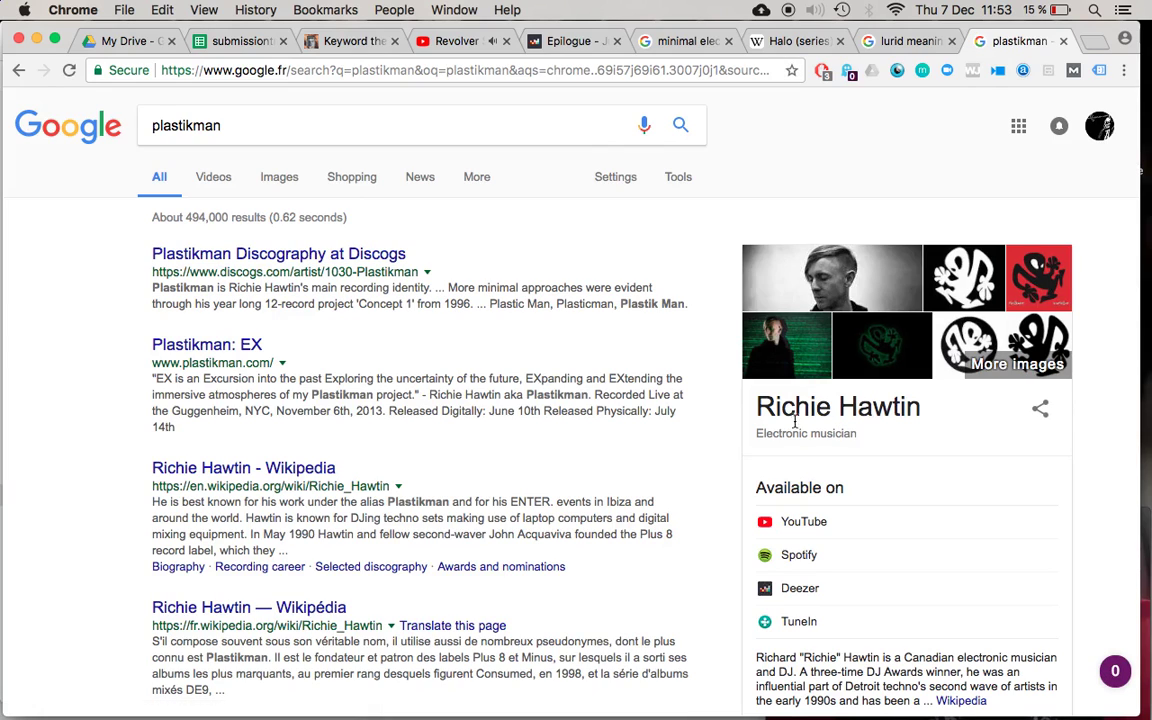
Add Richie Hawtin from the Google results after Plastikman in the Sounds like entry for Last Resort
left_click_drag(755, 411, 887, 406)
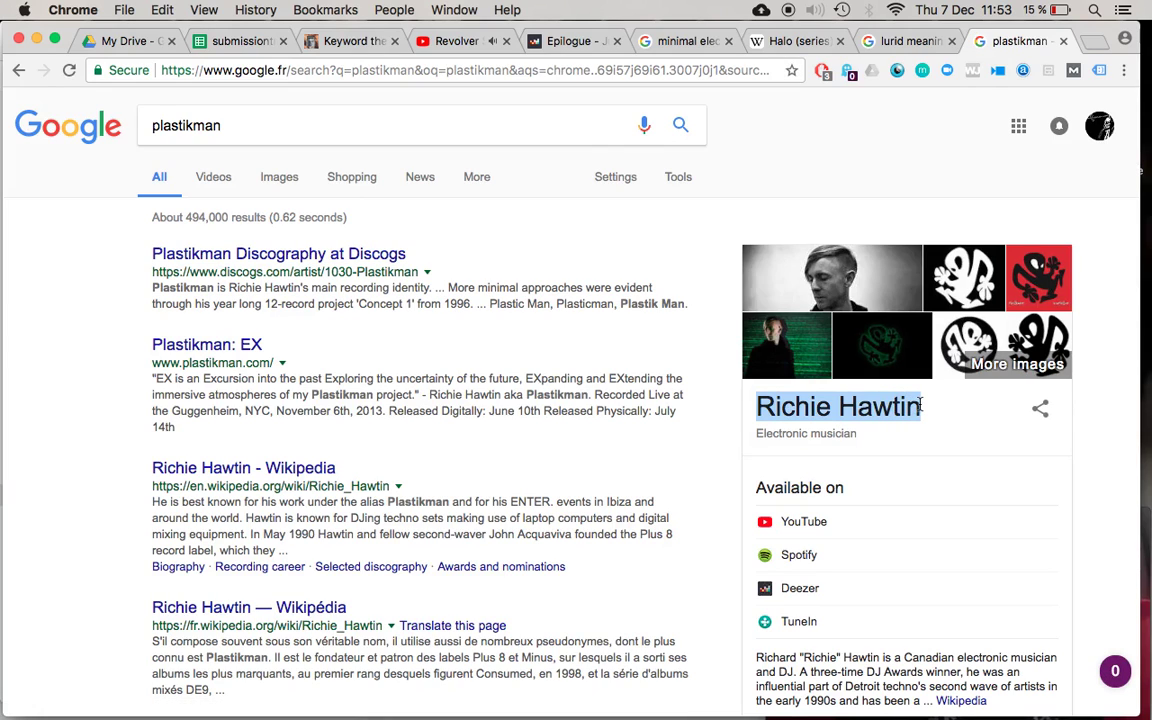
left_click(250, 41)
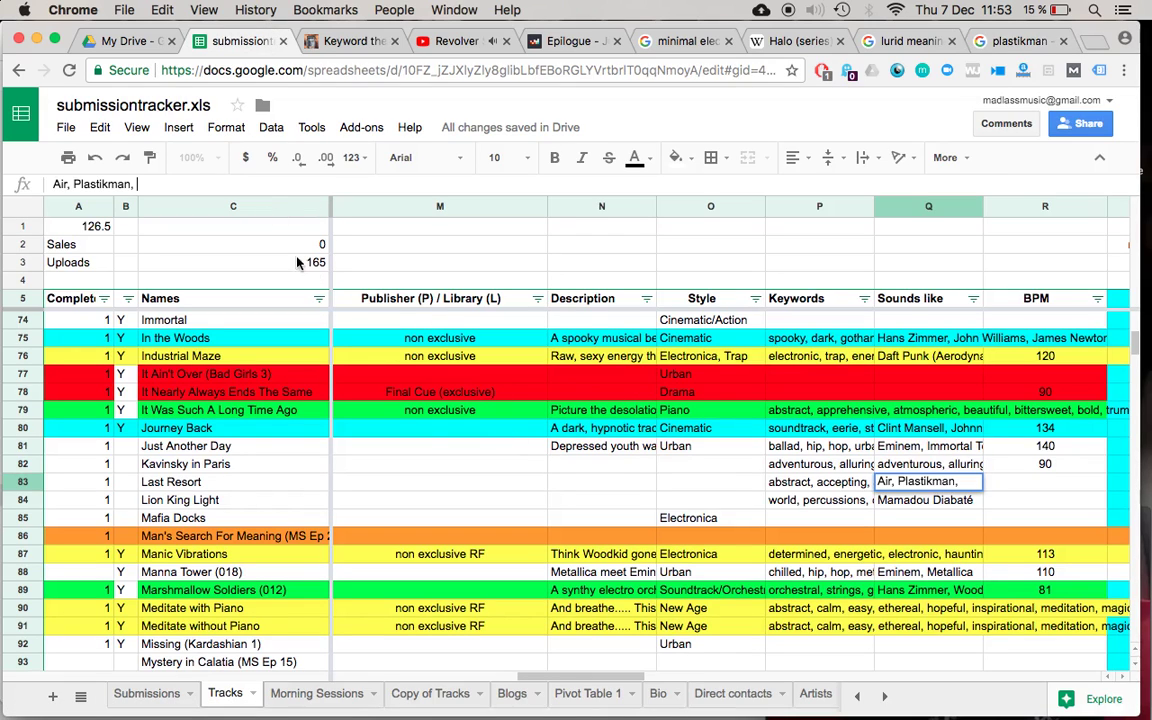
type("Richie Hawtin")
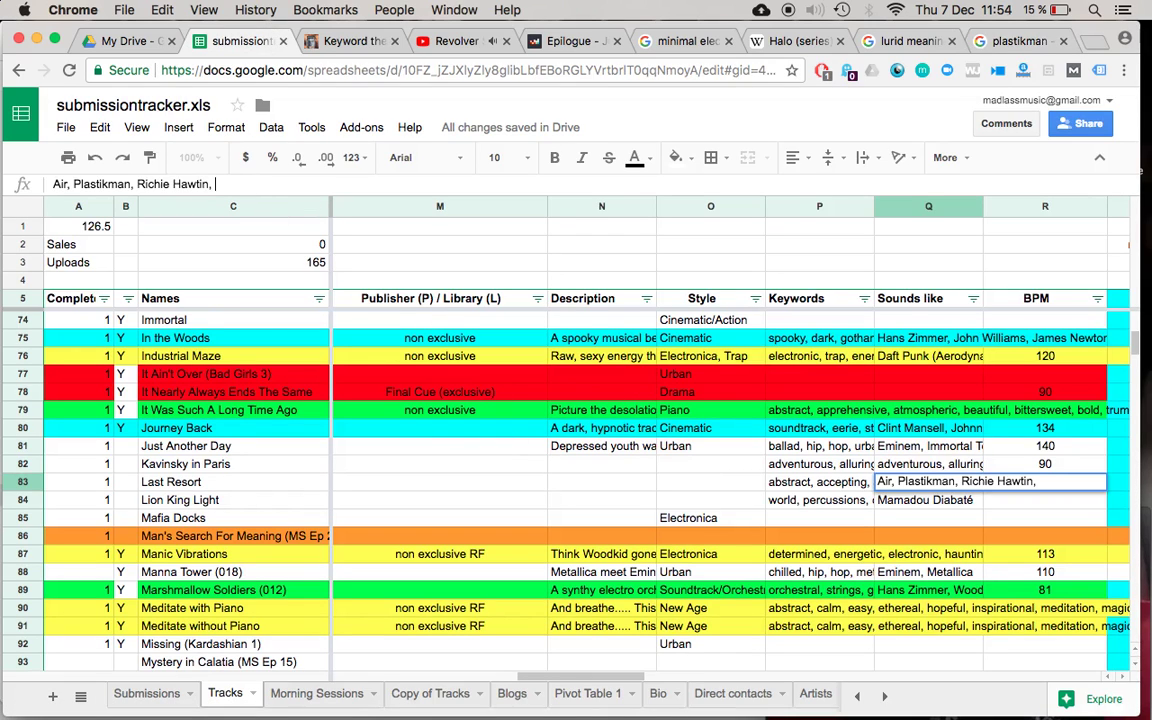
Sample Krakpot from the Richie Hawtin top tracks on YouTube and return to the artist's search results
left_click(445, 41)
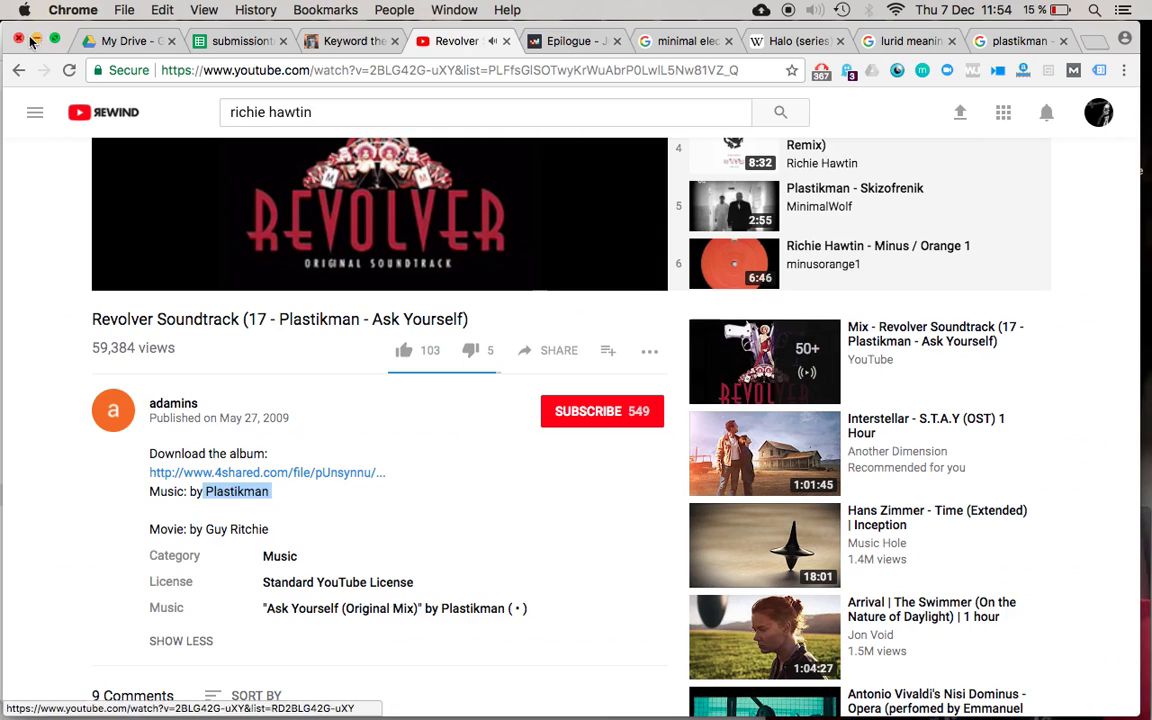
left_click(18, 70)
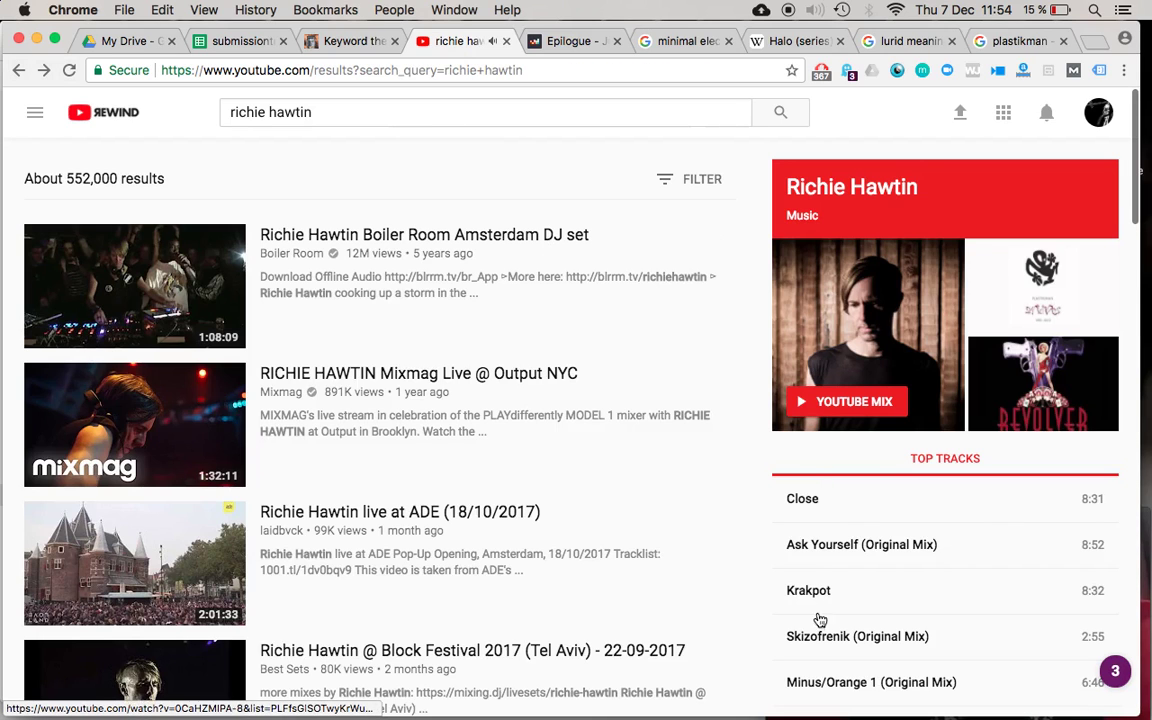
left_click(828, 595)
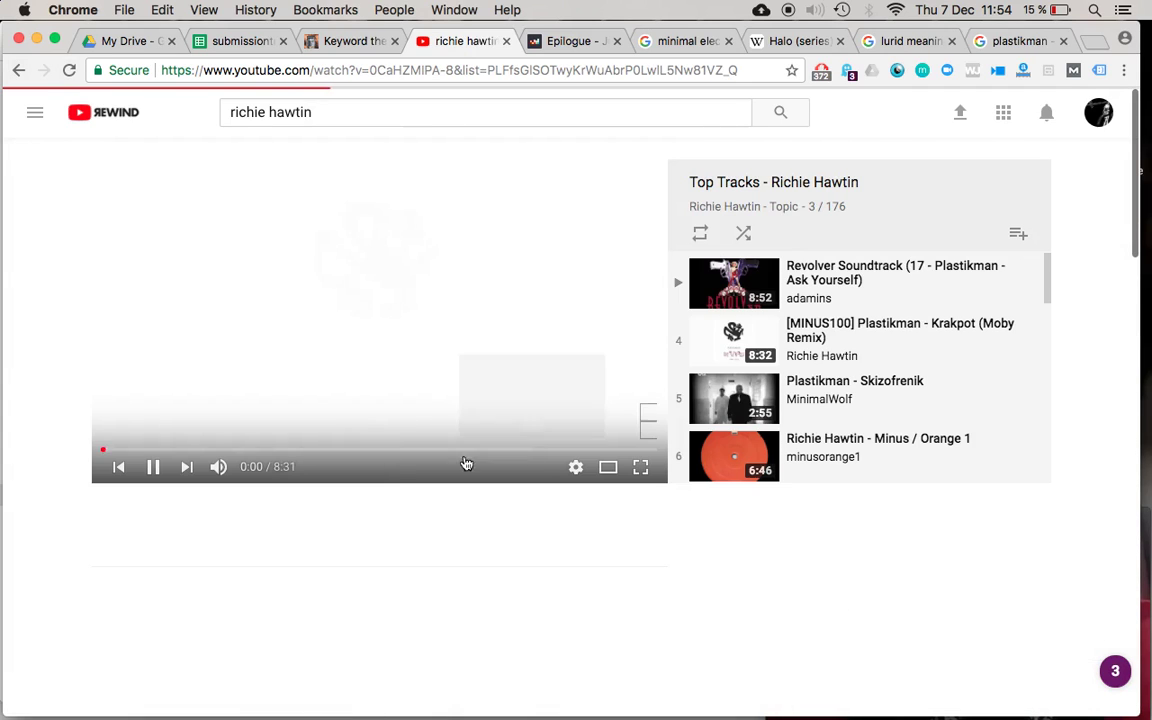
left_click(18, 70)
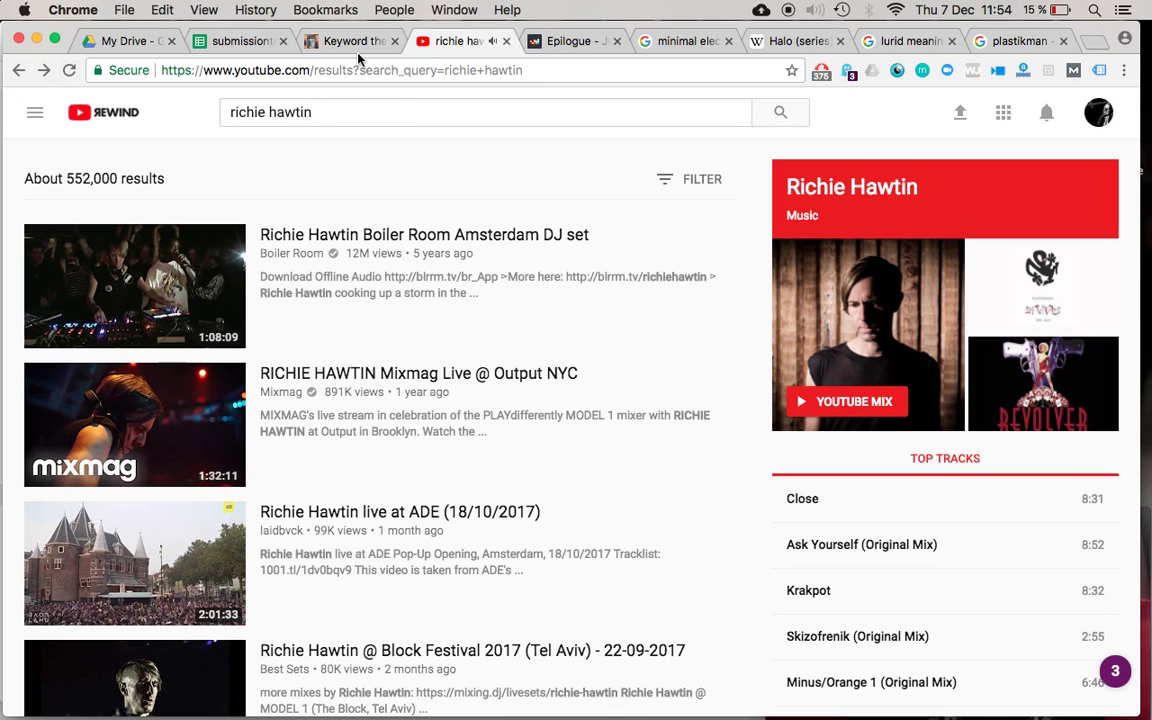
Add "revolver soundtrack" at the end of the Keywords entry for Last Resort in the submission tracker
left_click(235, 41)
left_click(866, 485)
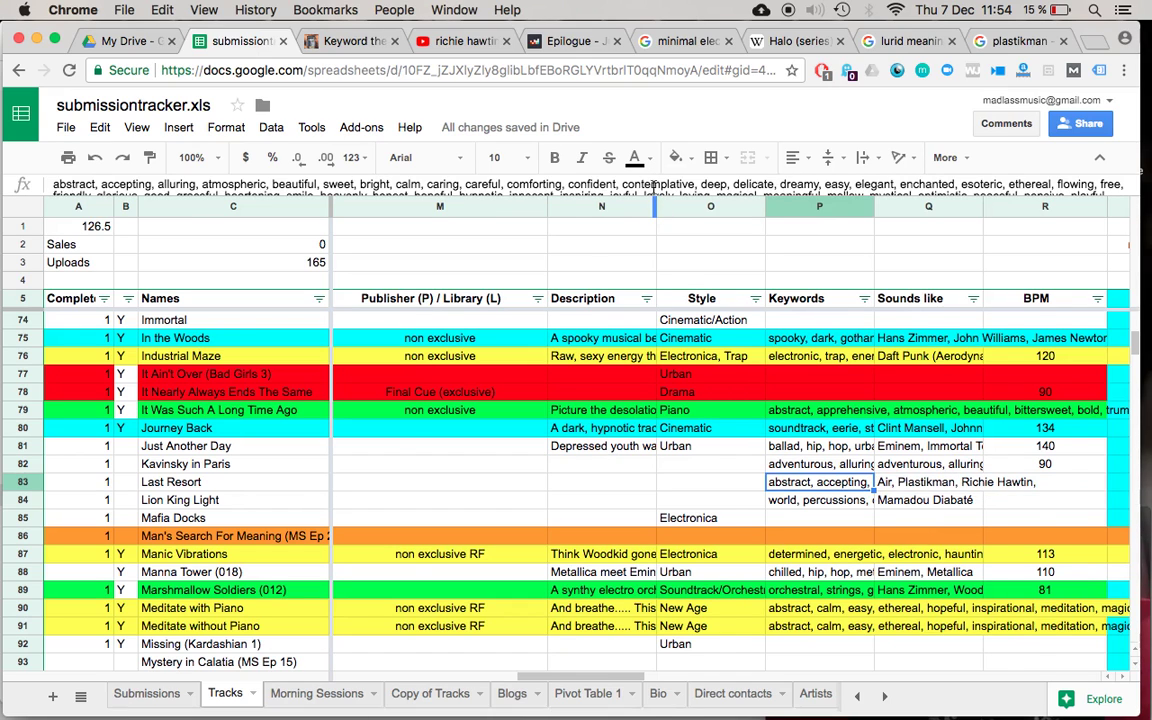
key("Return")
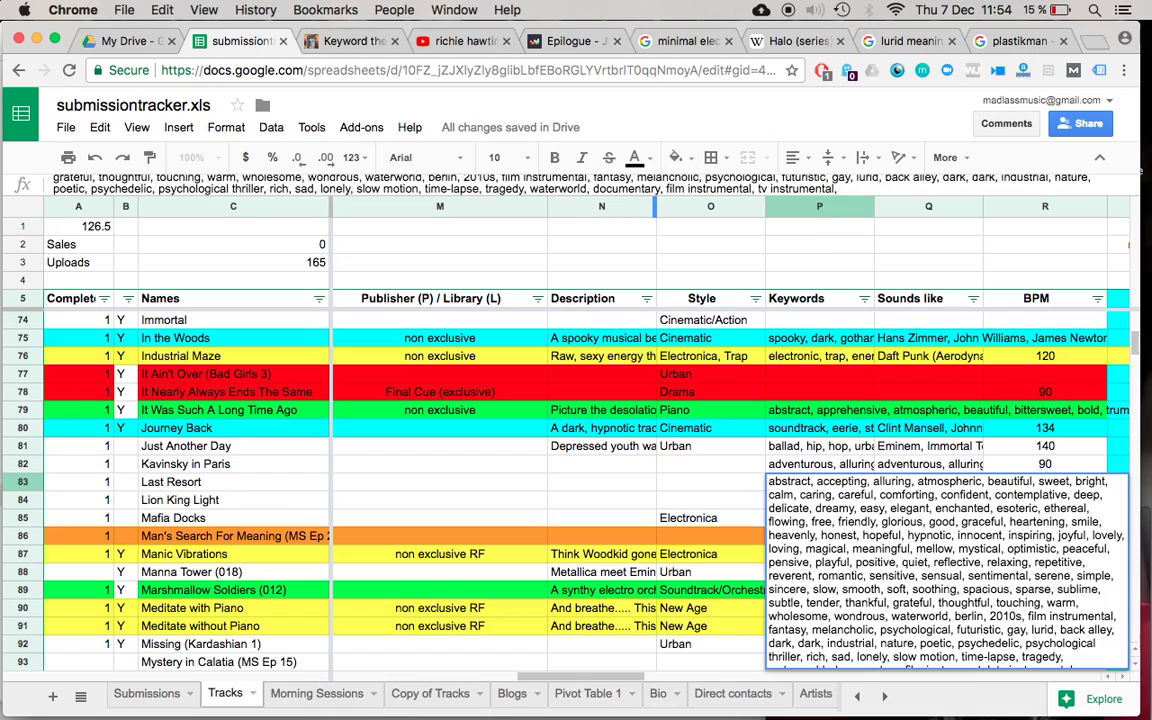
type("soundtrack")
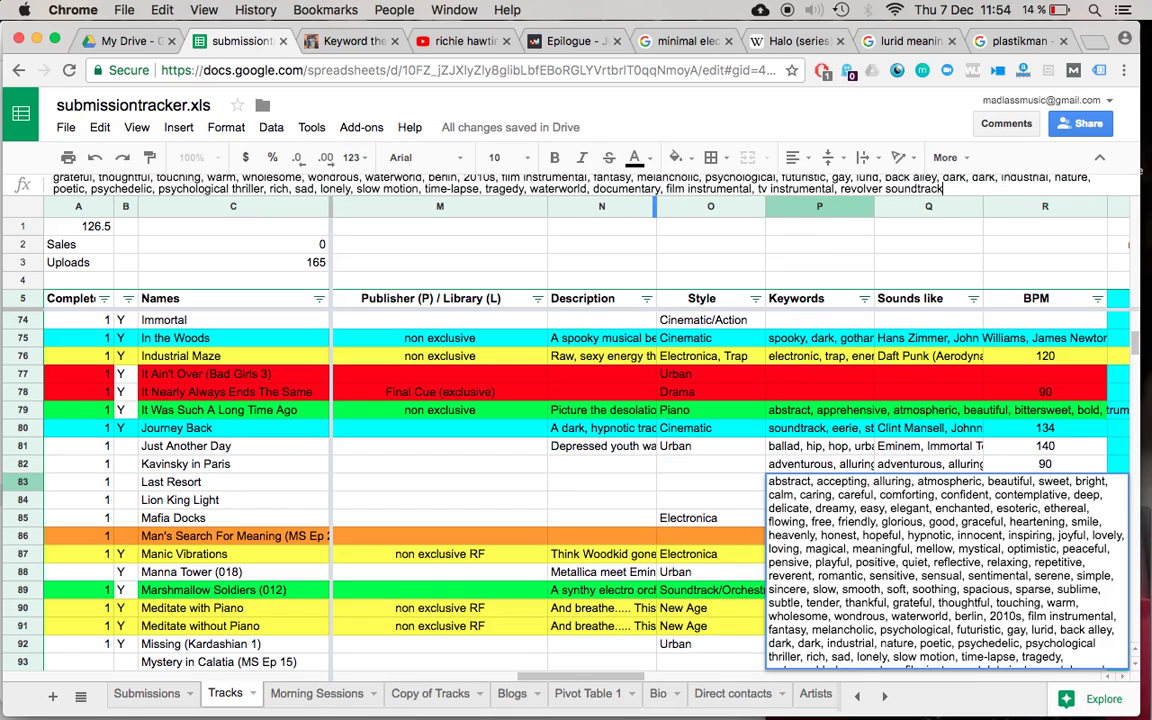
key("Return")
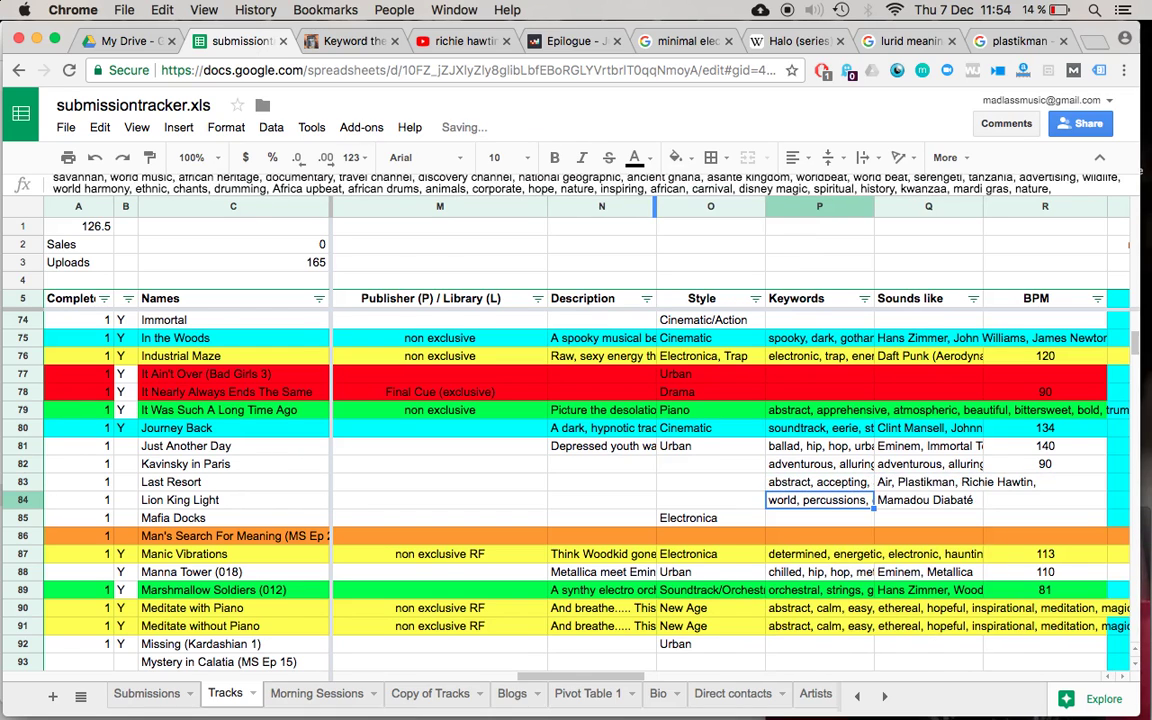
Check the minimal techno artists in the Google results and search YouTube for "gui boratto"
left_click(950, 482)
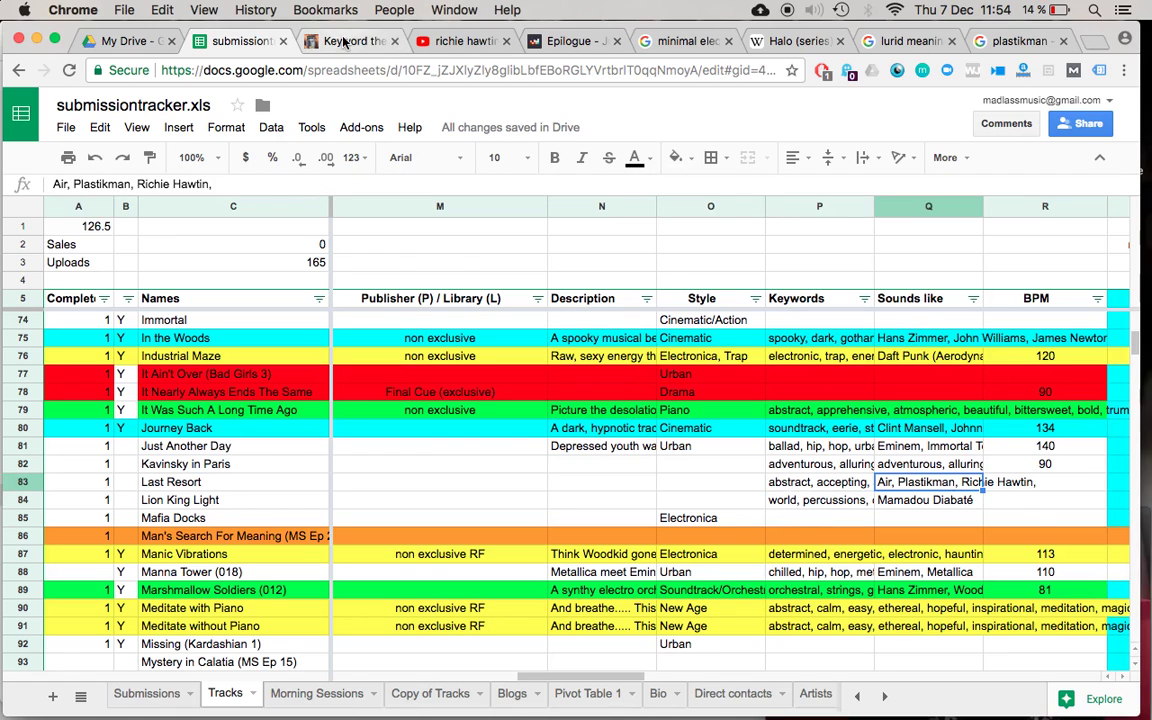
left_click(463, 41)
left_click(18, 70)
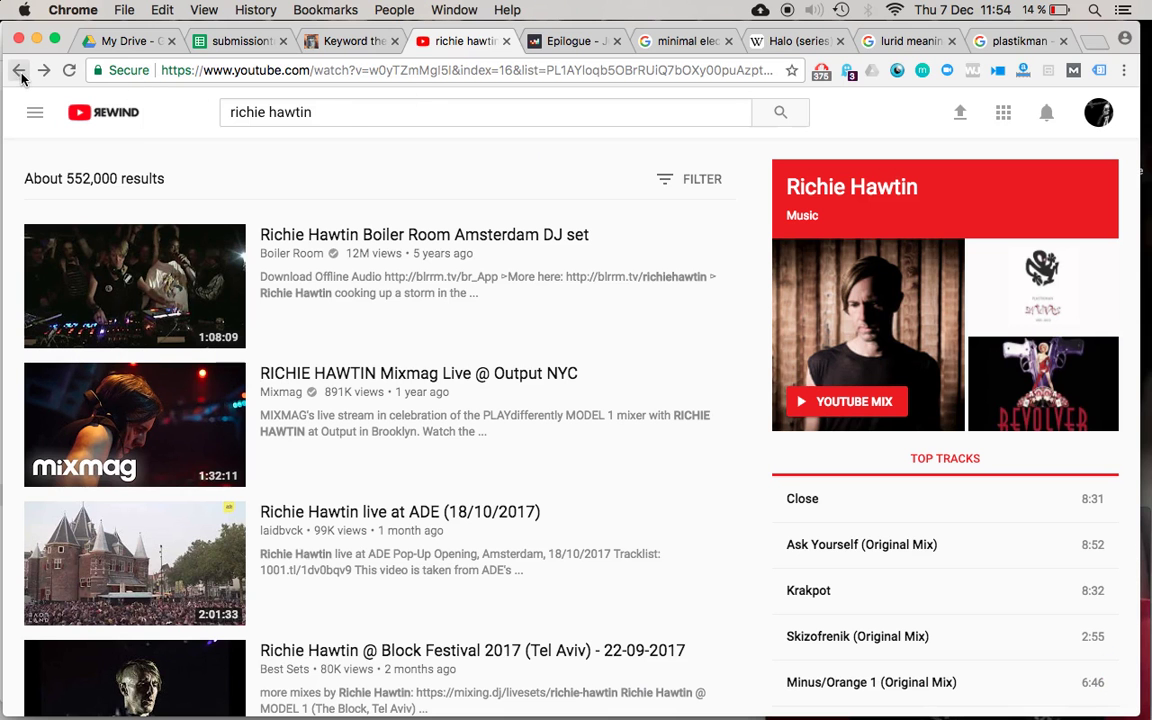
left_click(662, 42)
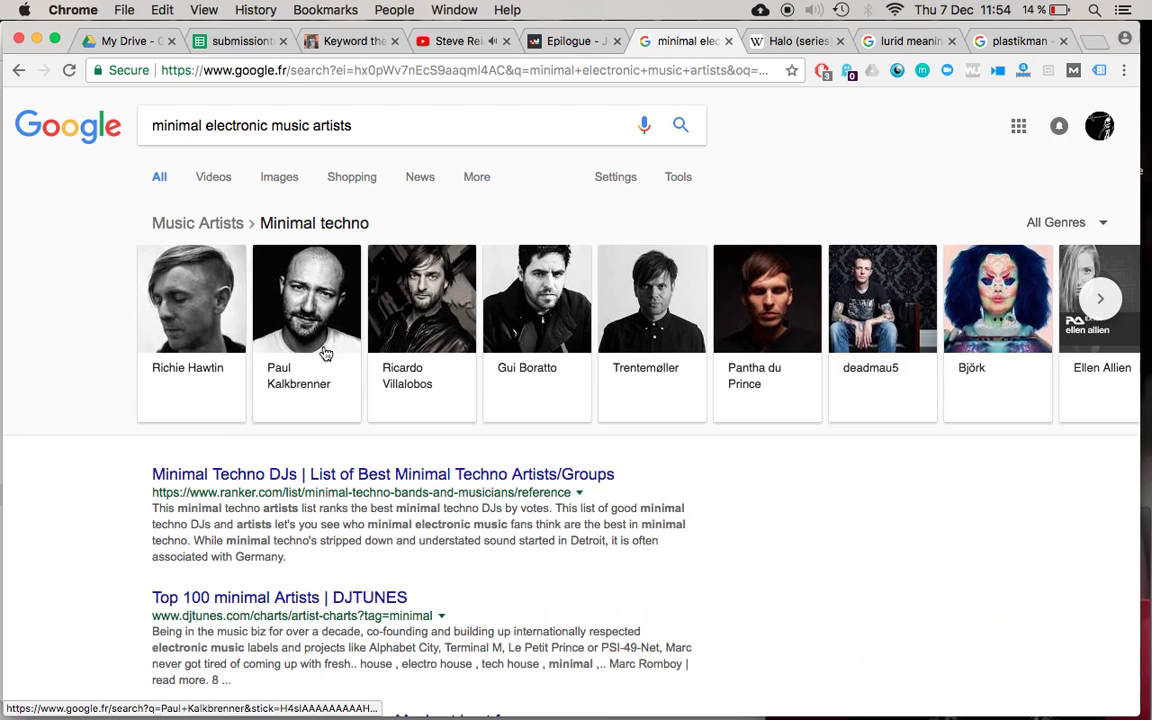
scroll(440, 390, "right", 2)
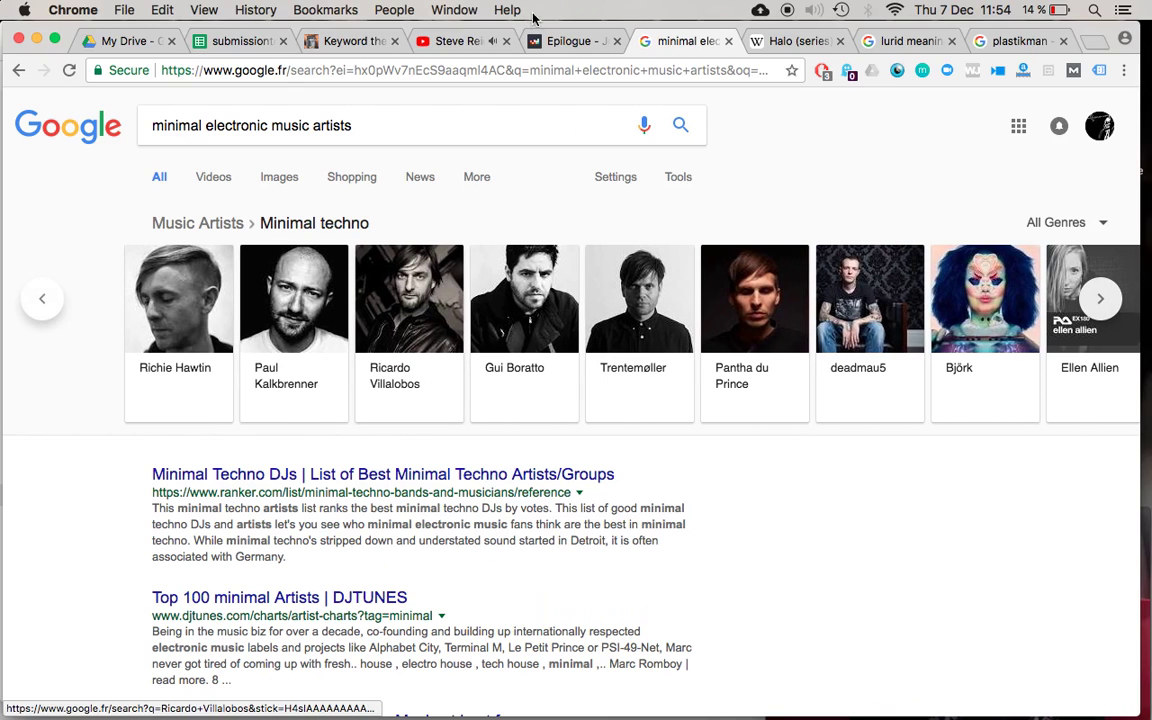
left_click(455, 41)
left_click(342, 118)
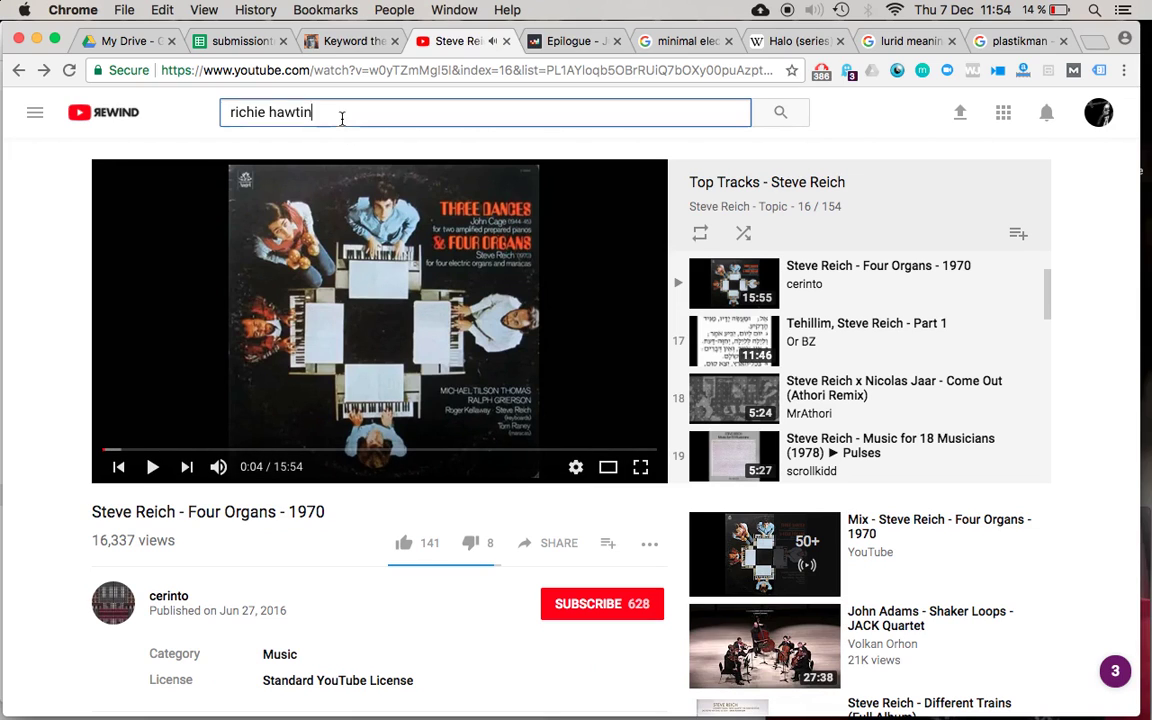
key("super+a")
type("gui b")
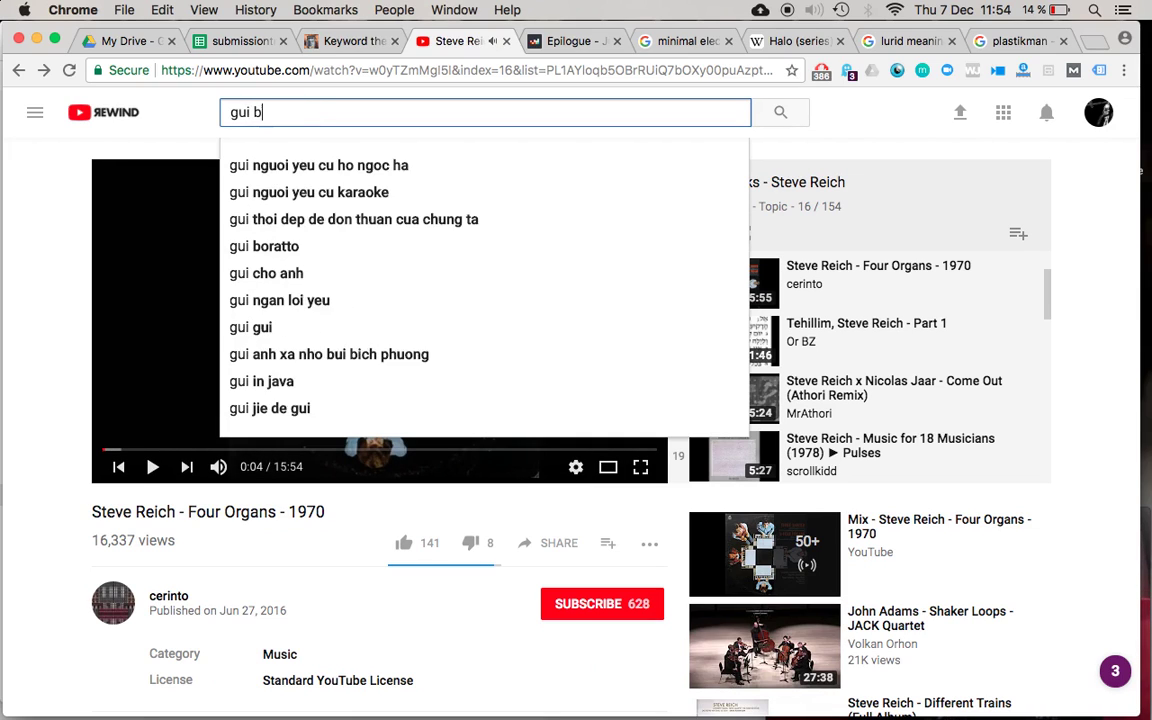
type("oratto")
key("Return")
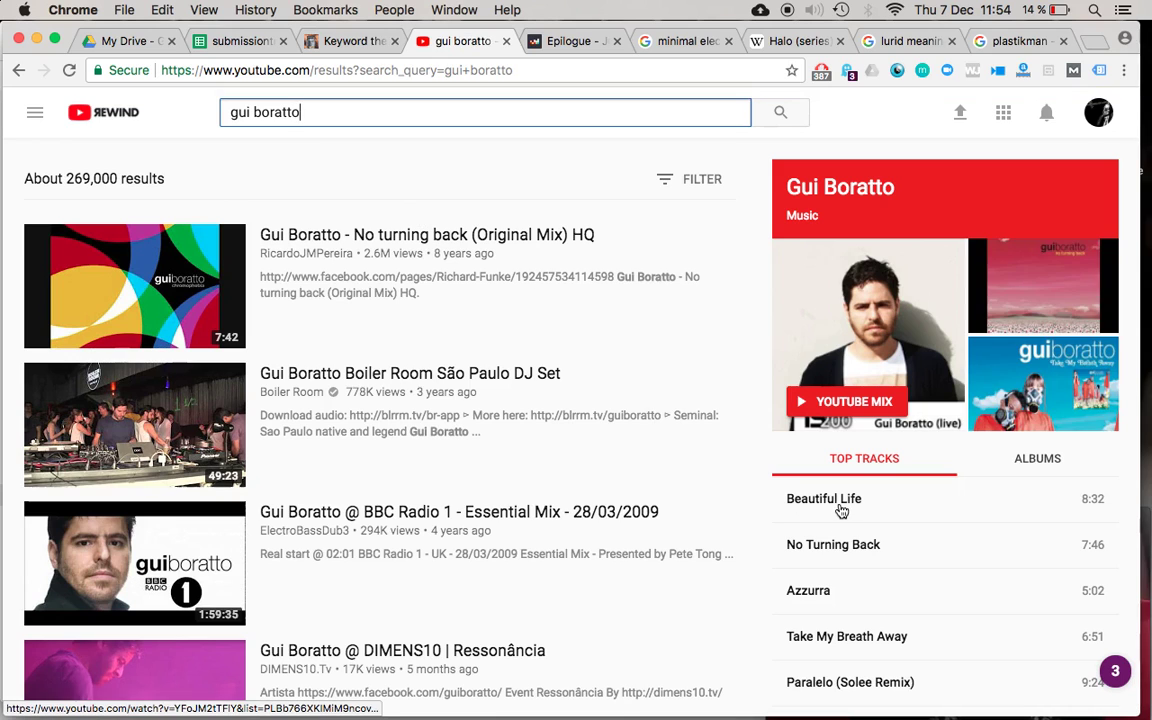
Sample Beautiful Life and Azzurra from Gui Boratto's top tracks, skipping ahead in Azzurra
left_click(841, 507)
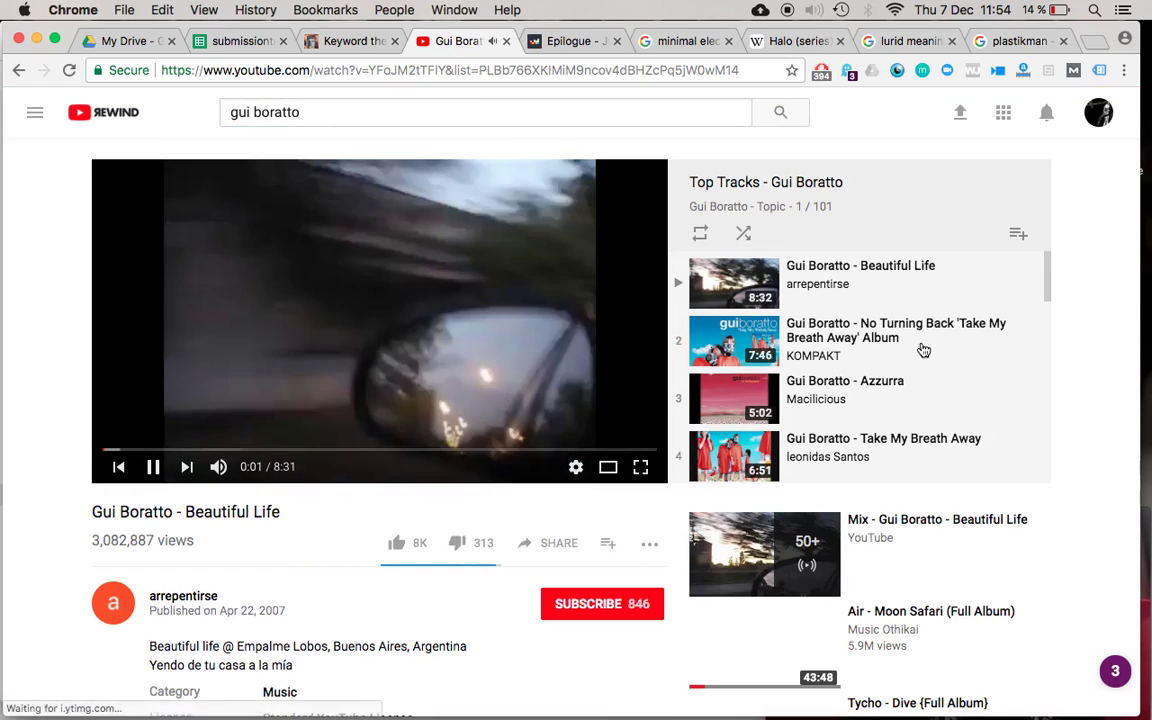
left_click(836, 404)
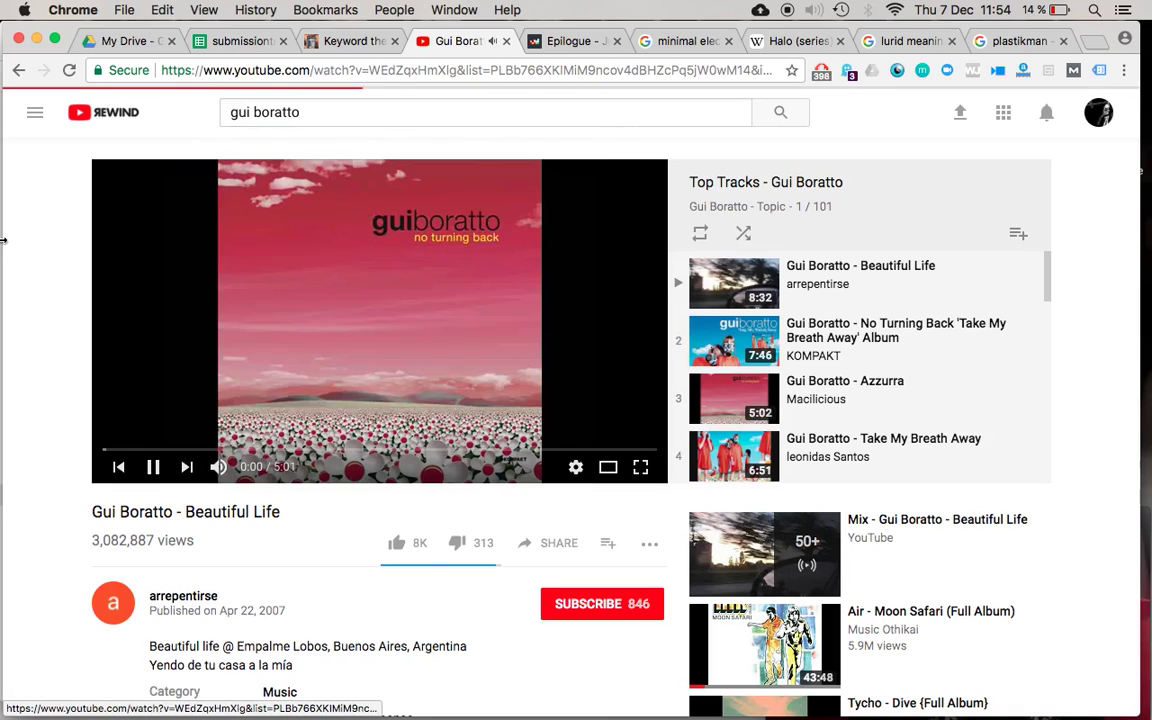
left_click(186, 451)
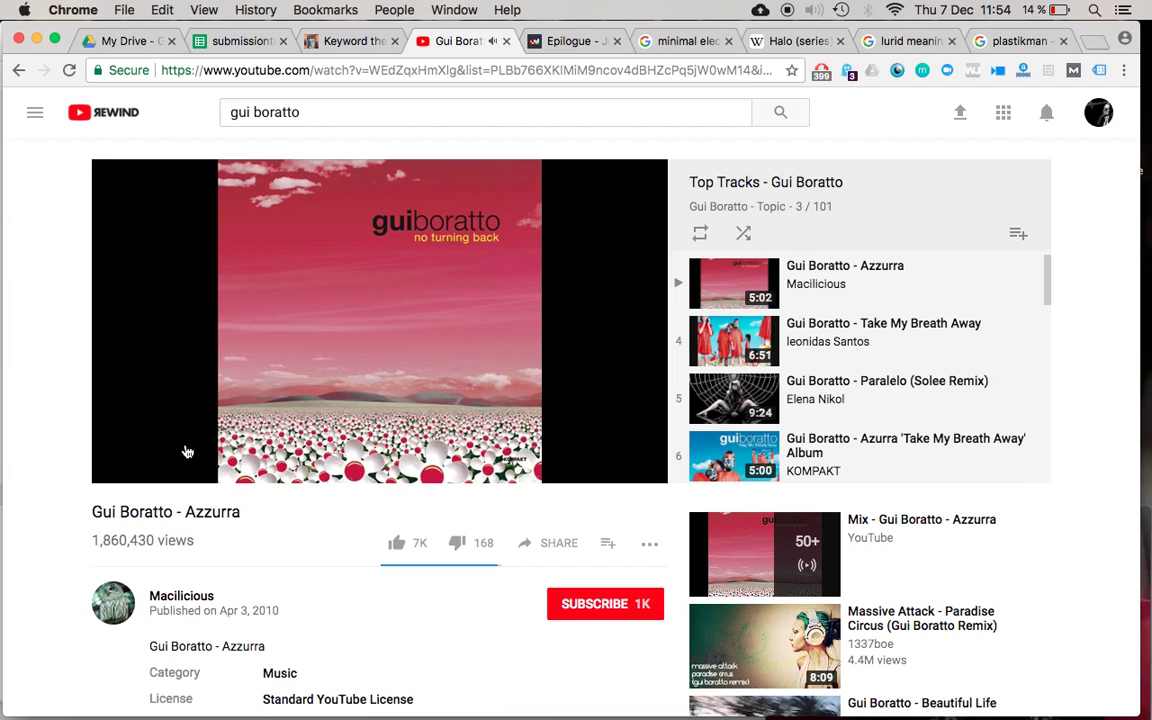
Save the Gui Boratto - Azzurra video to the Swipe file playlist
left_click(607, 543)
left_click(703, 196)
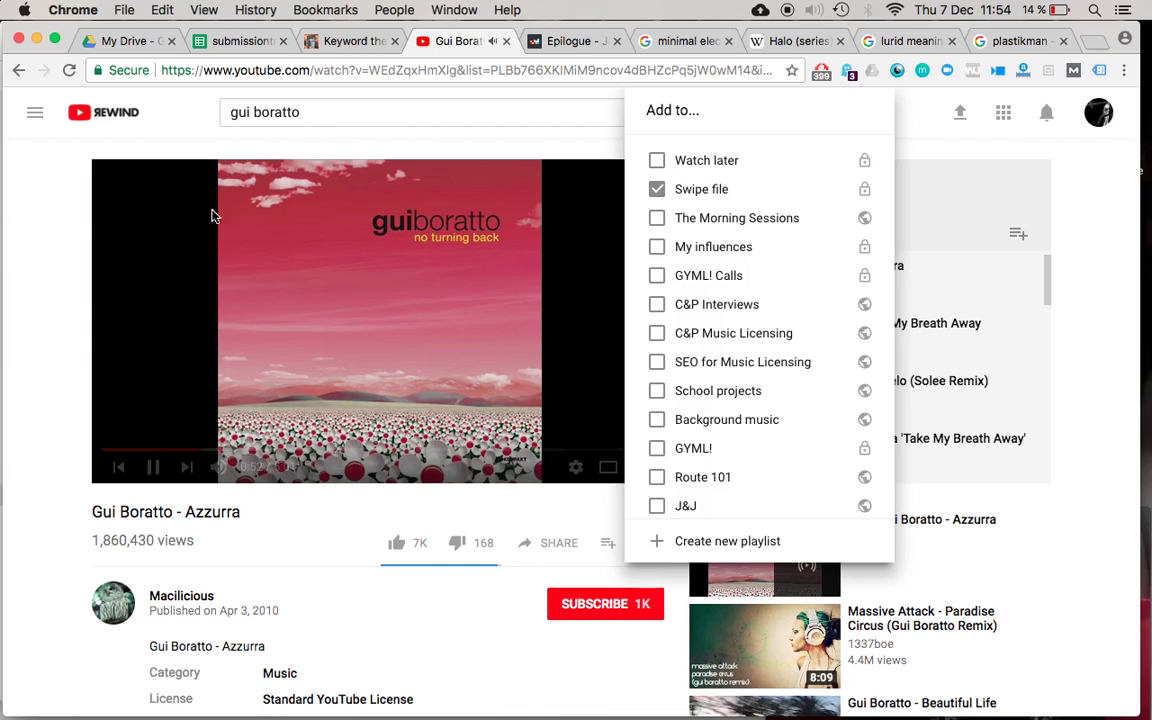
left_click(40, 206)
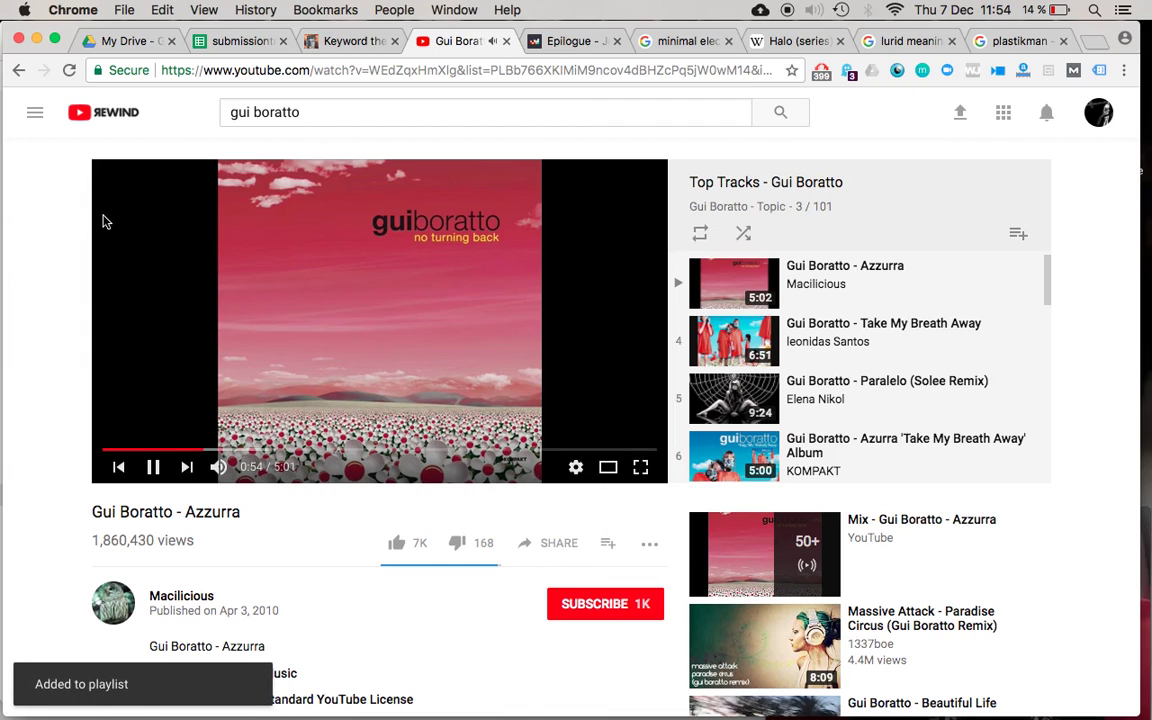
Check the Google list of minimal techno artists again and search YouTube for "ricardo villalobos"
left_click(18, 72)
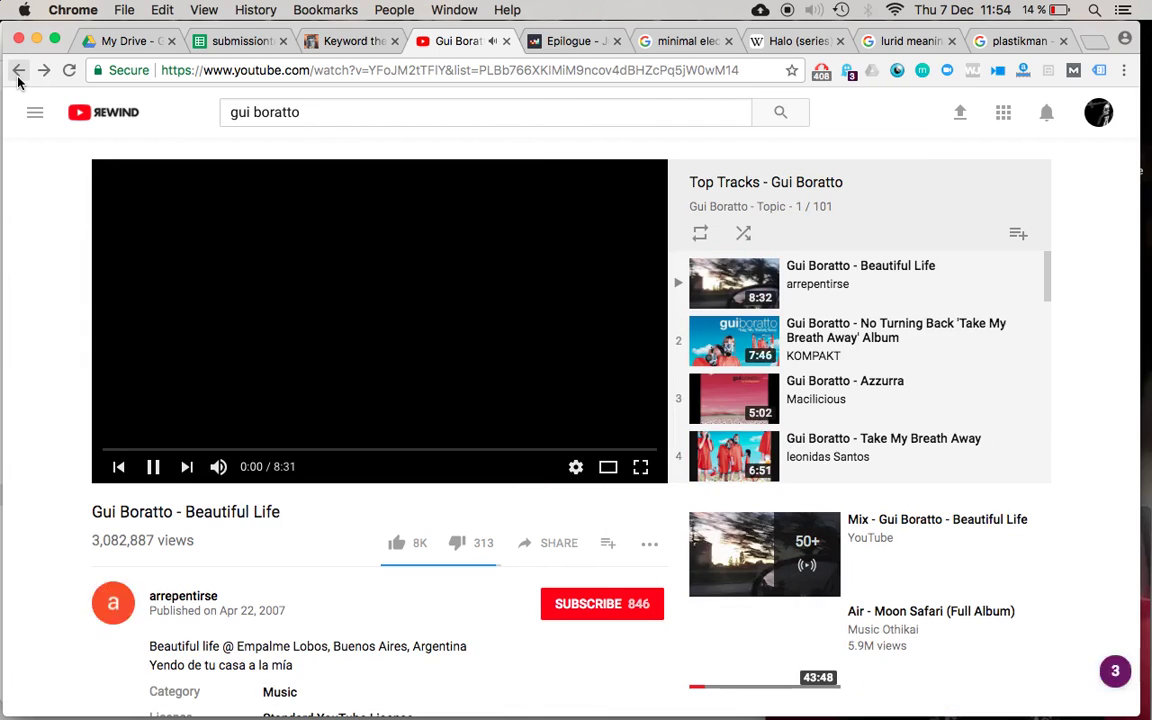
left_click(18, 72)
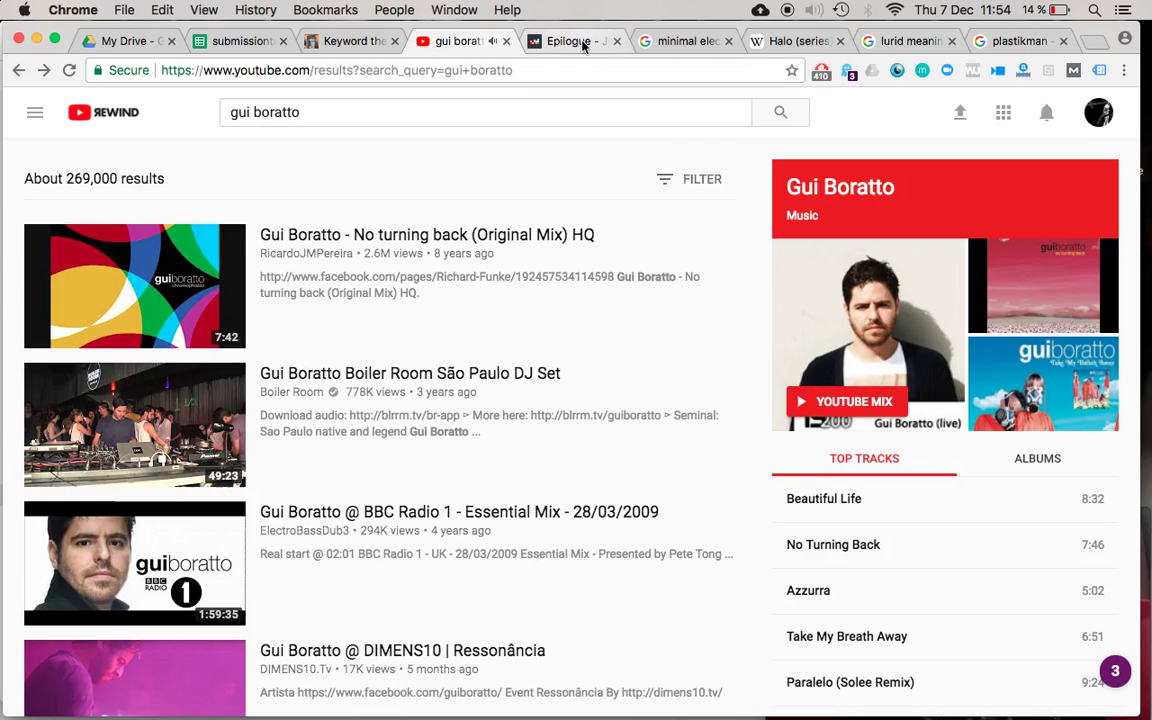
left_click(667, 48)
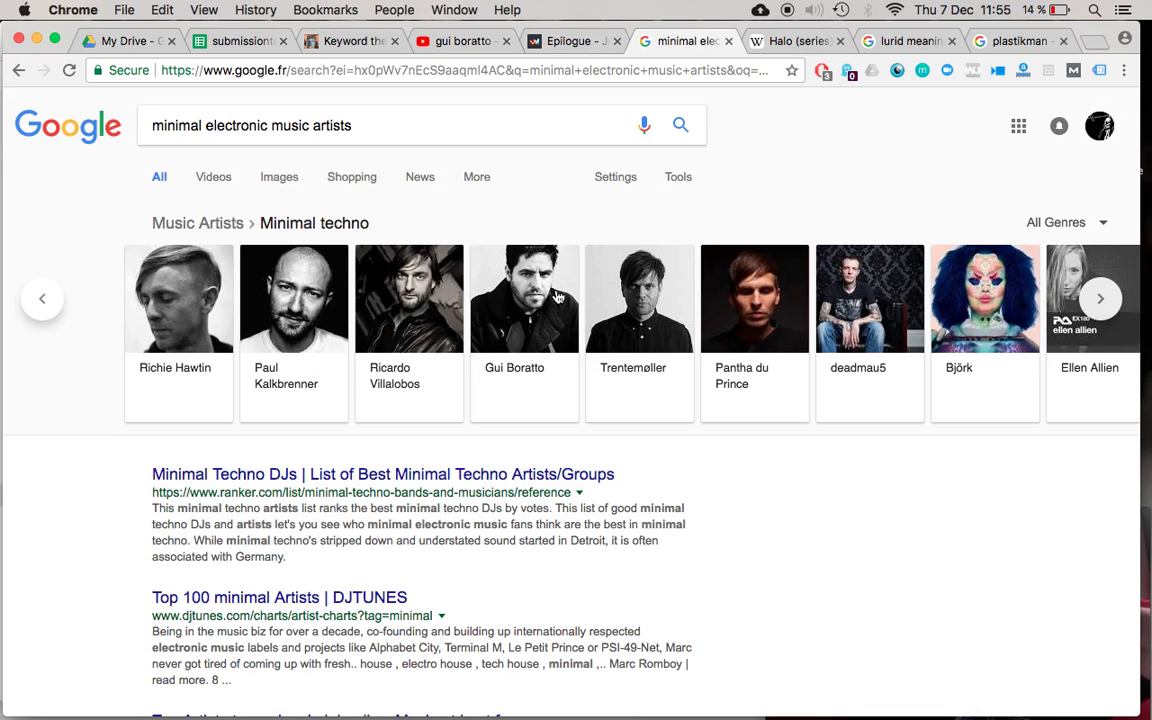
left_click(440, 41)
triple_click(431, 120)
type("ri")
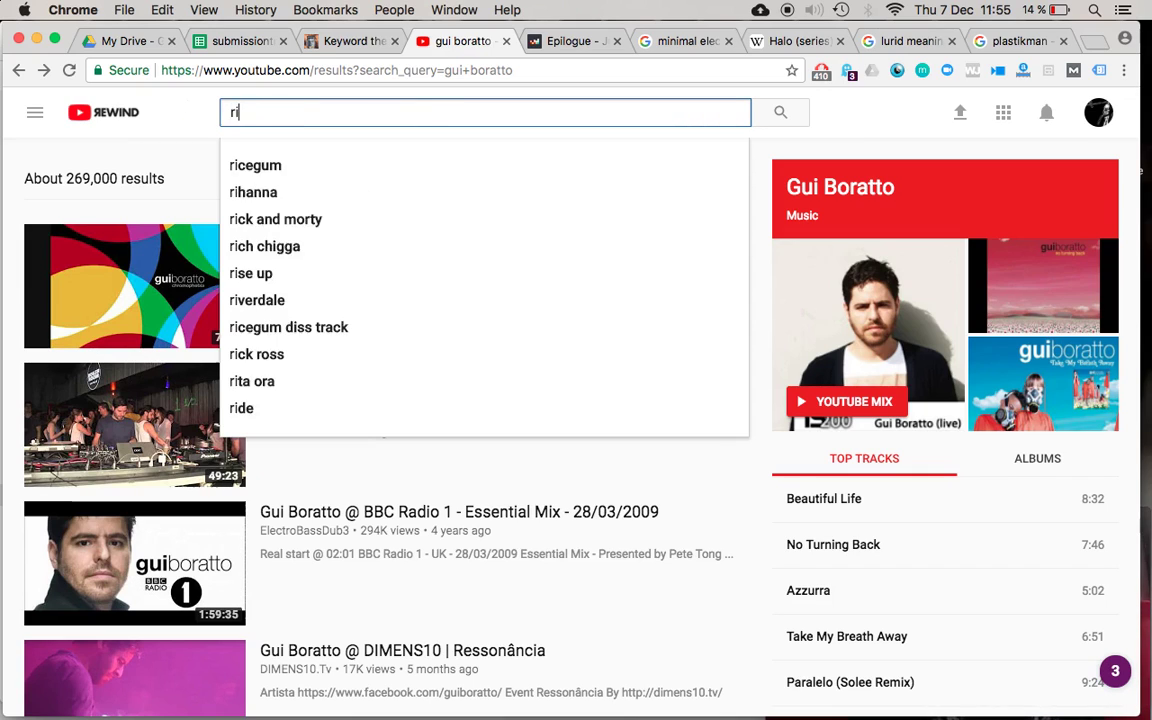
type("cardo vi")
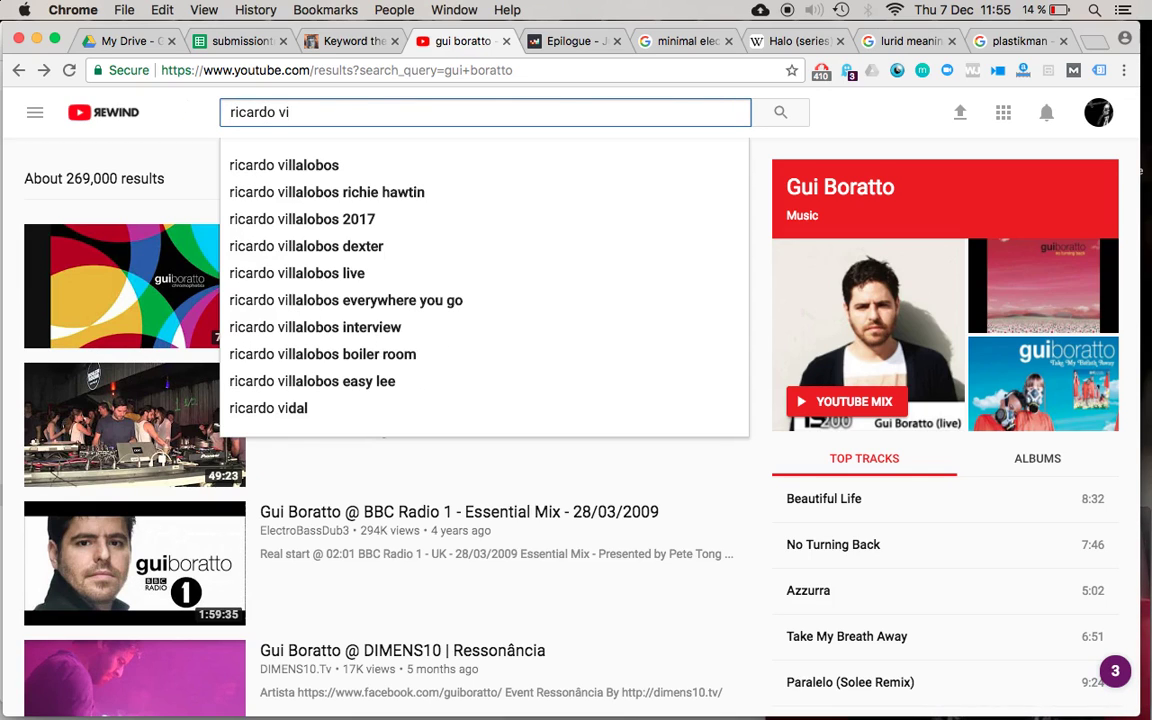
key("Down")
key("Return")
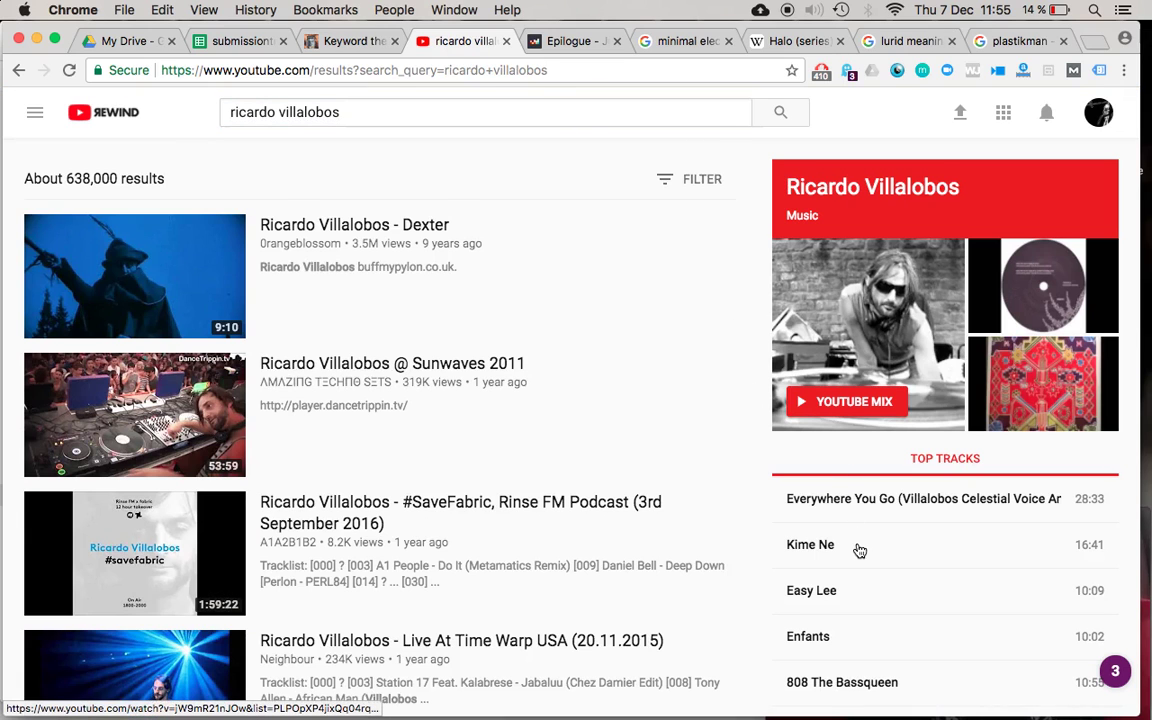
Sample Kime Ne, Easy Lee, Enfants (chants) and Mecker from Ricardo Villalobos's top tracks, and leave Mecker paused
left_click(858, 546)
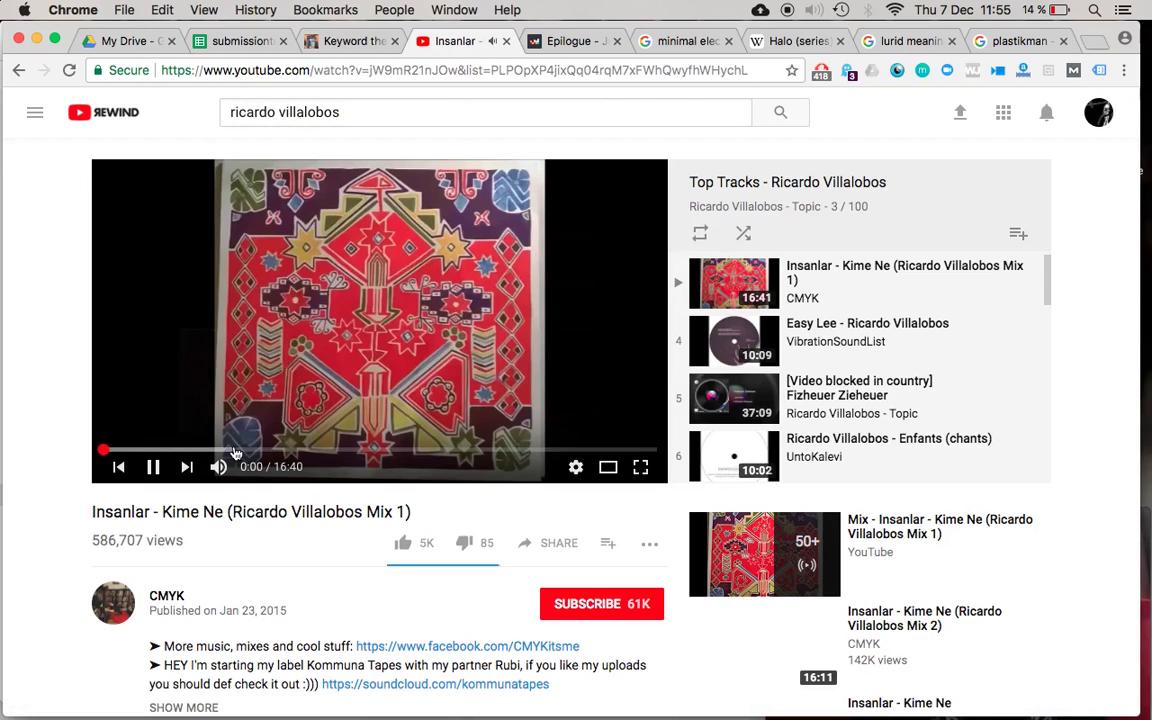
left_click(858, 326)
left_click(272, 451)
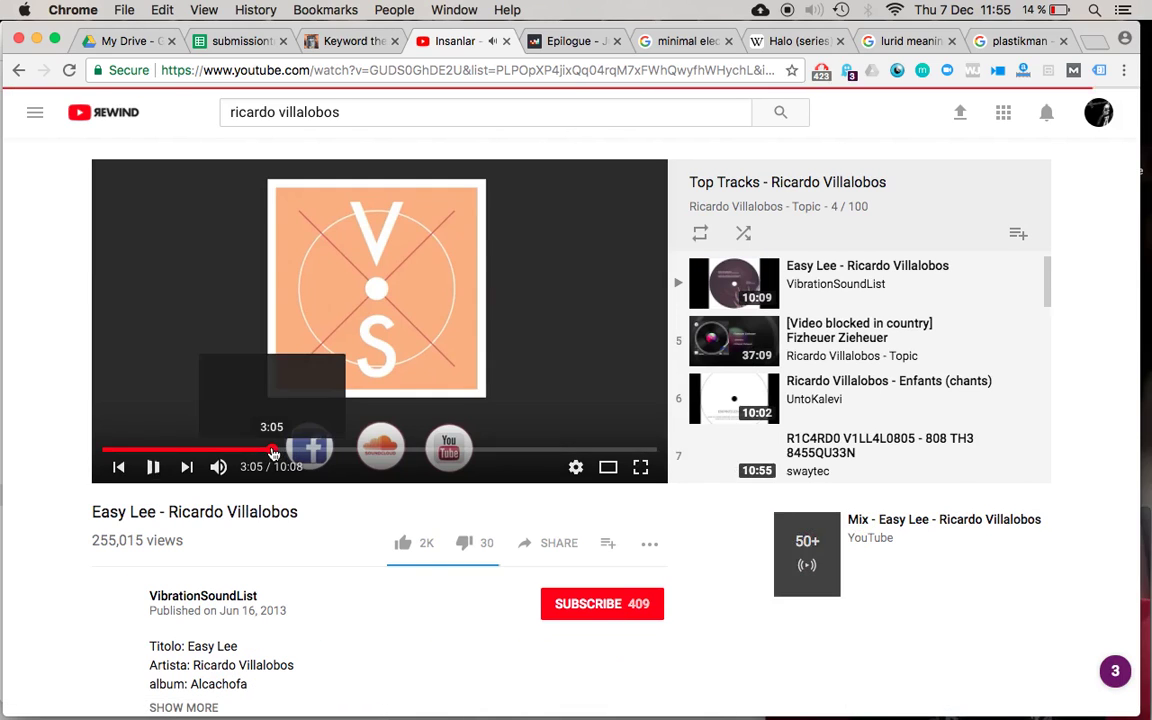
left_click(858, 399)
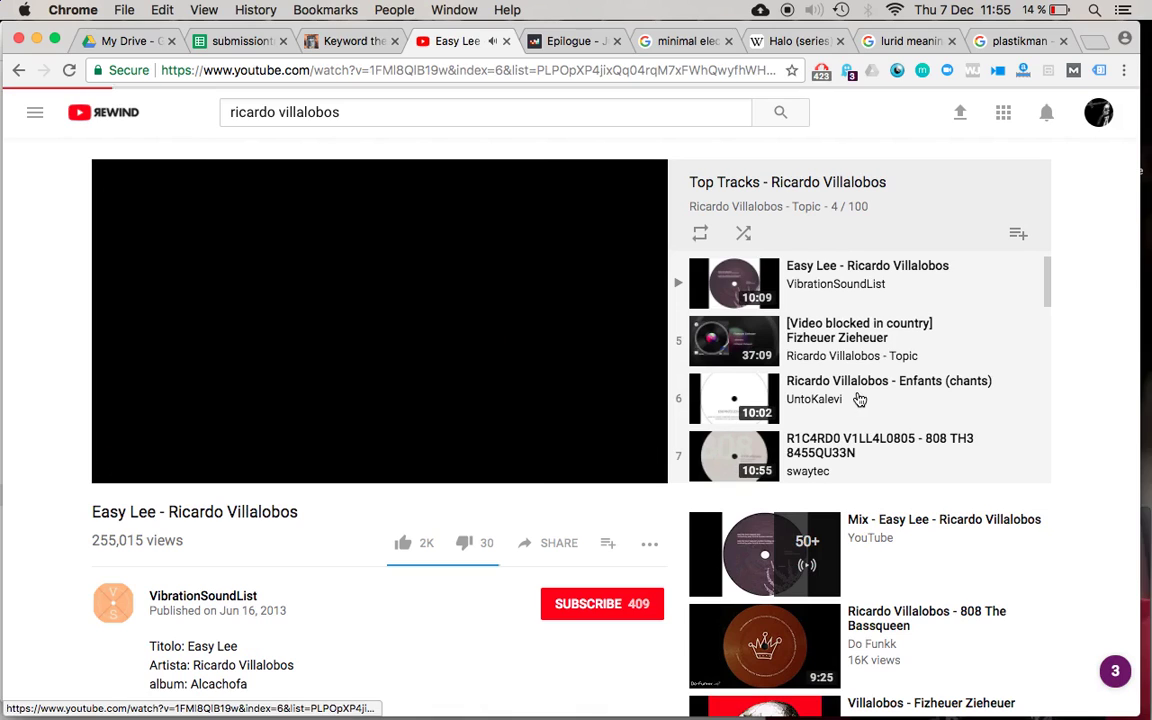
left_click(258, 451)
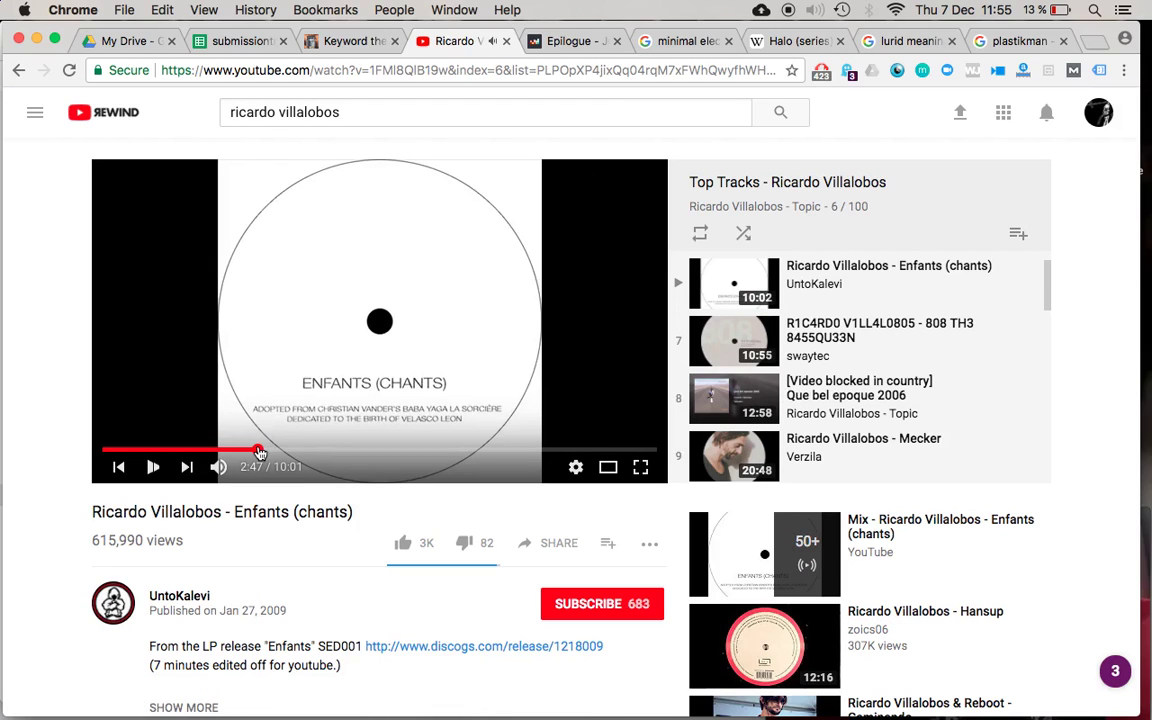
left_click(745, 445)
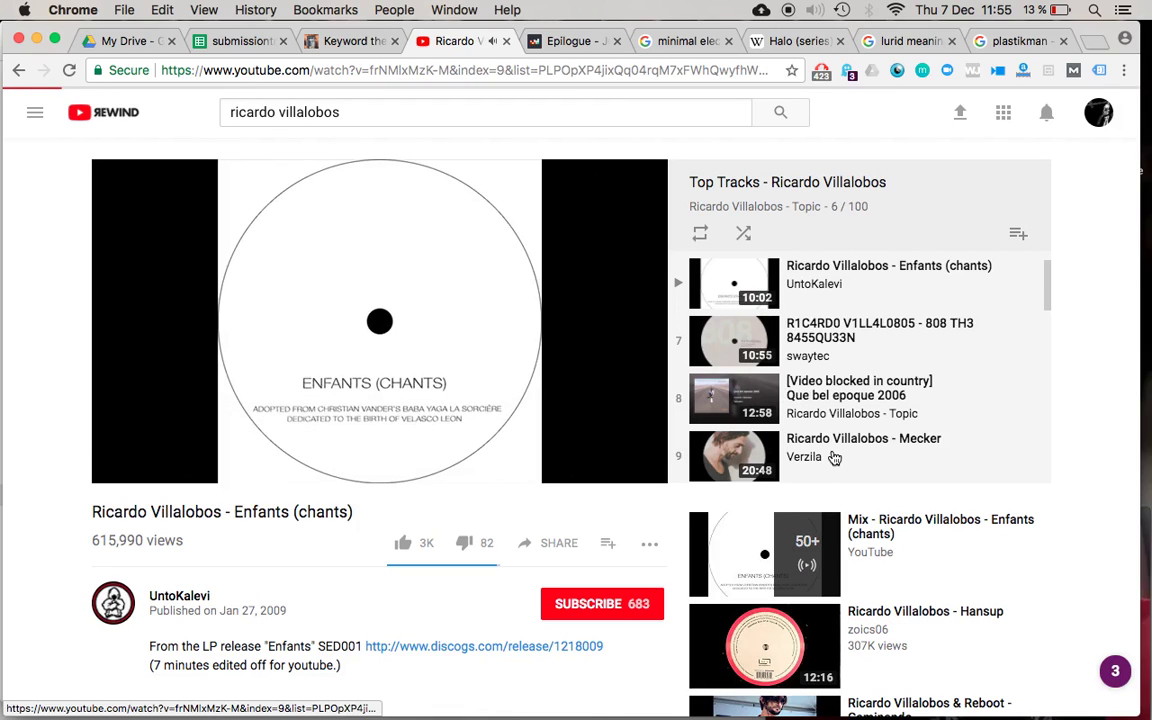
left_click(246, 452)
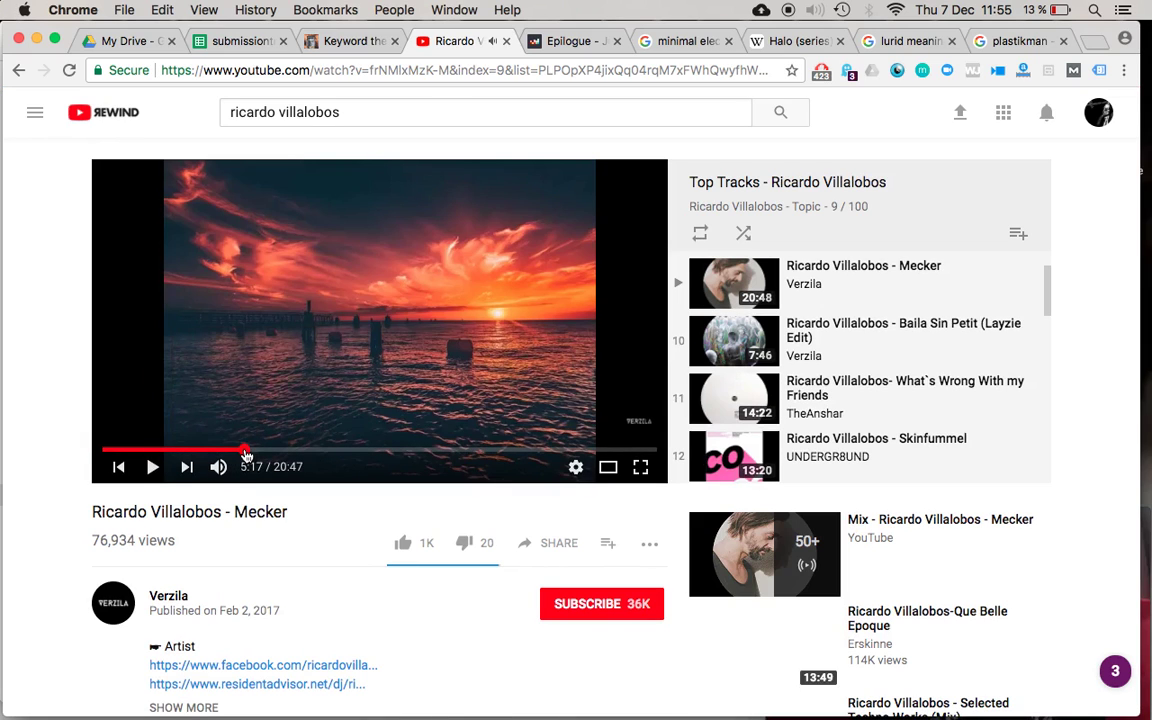
left_click(153, 467)
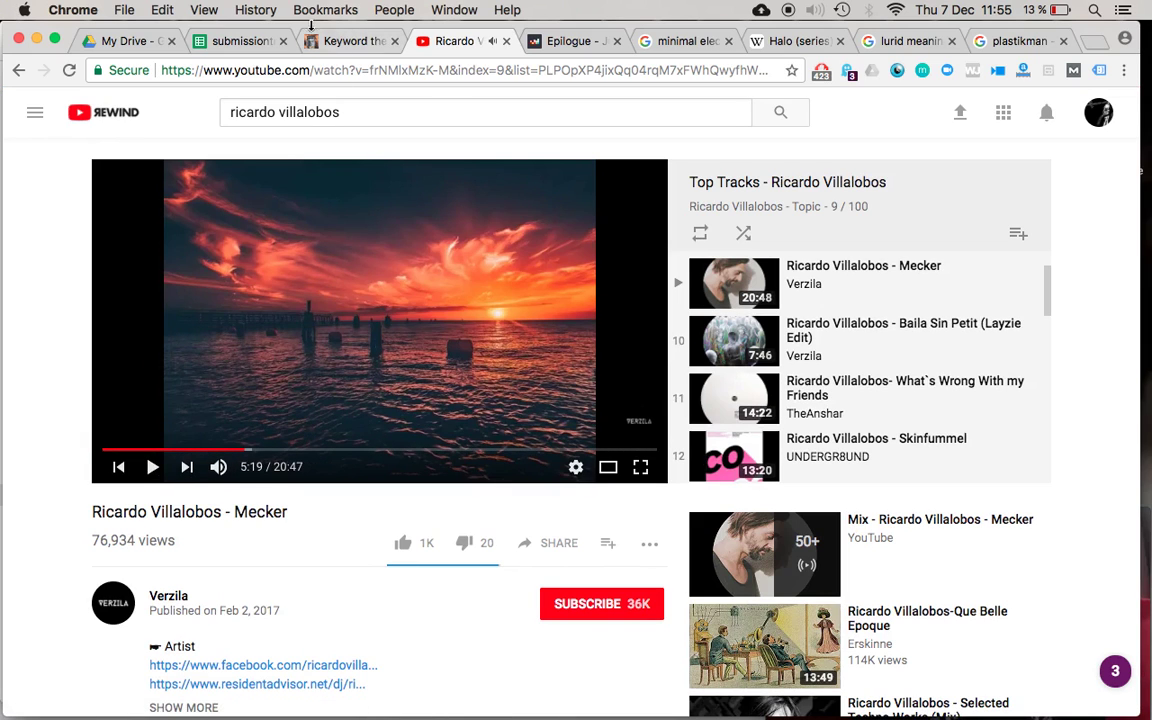
Return to the submission tracker, select the Sounds like entry for Last Resort and bring up the running applications
left_click(229, 44)
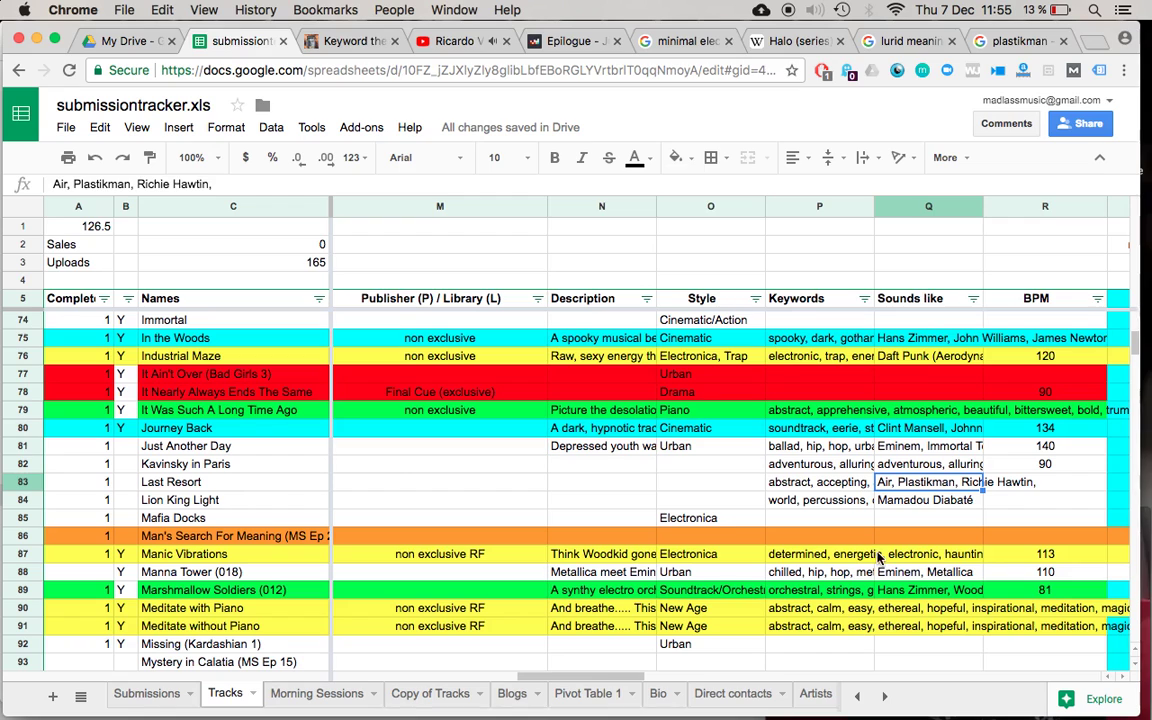
left_click(905, 465)
left_click(929, 489)
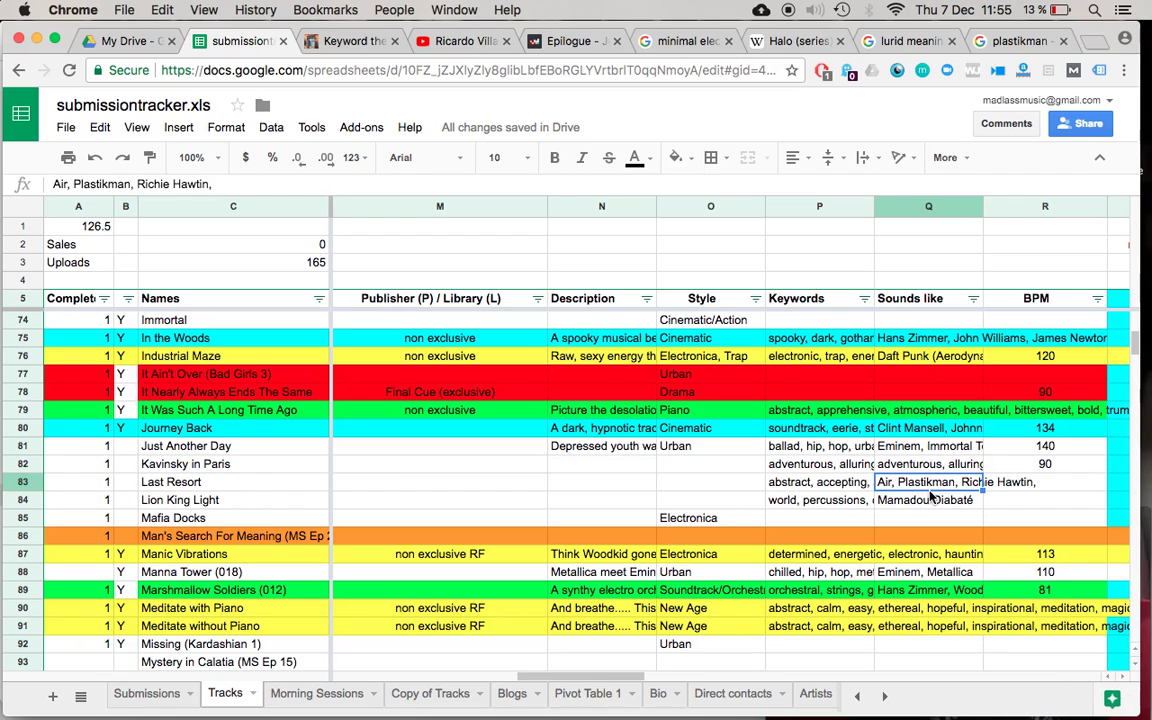
key("super+Tab")
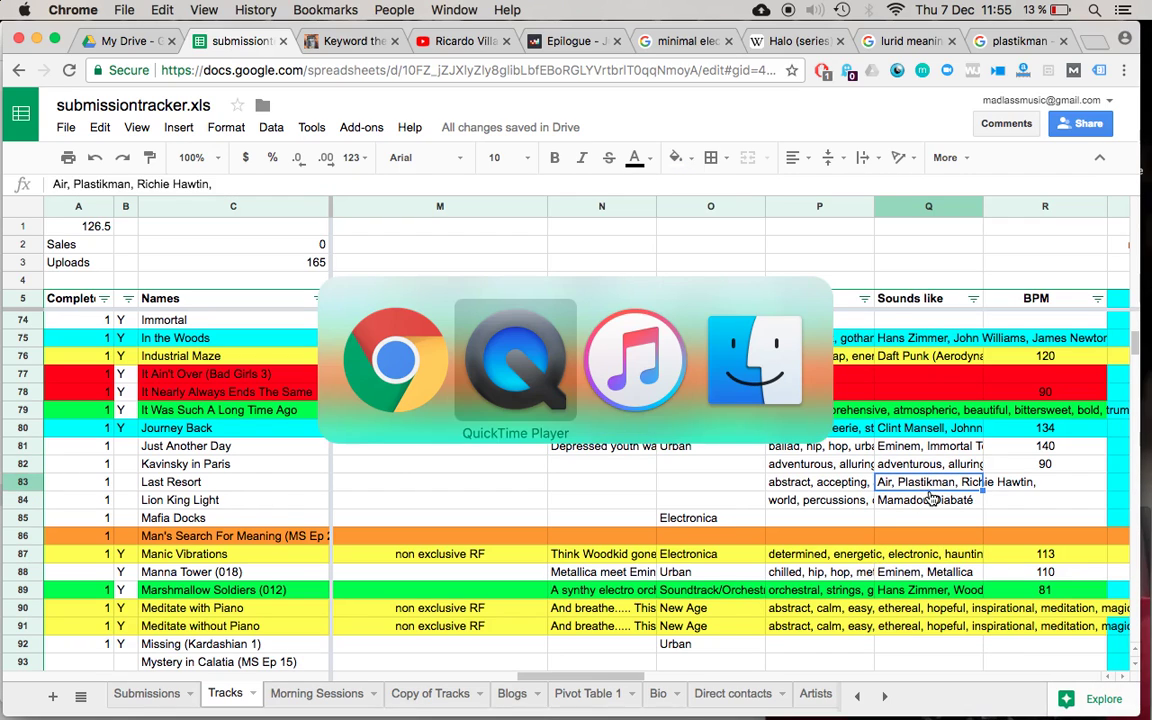